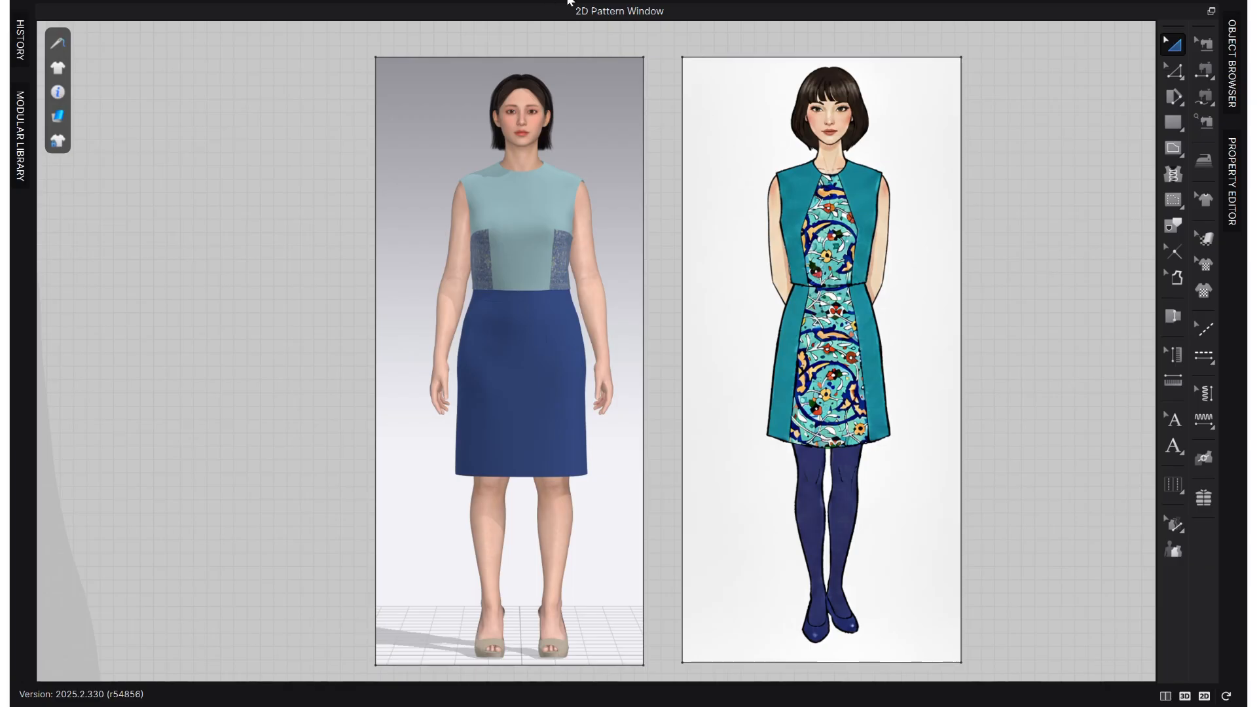
- Show the 3D avatar and the 2D pattern windows side by side
{"action": "left_click", "coordinate": [1165, 696]}
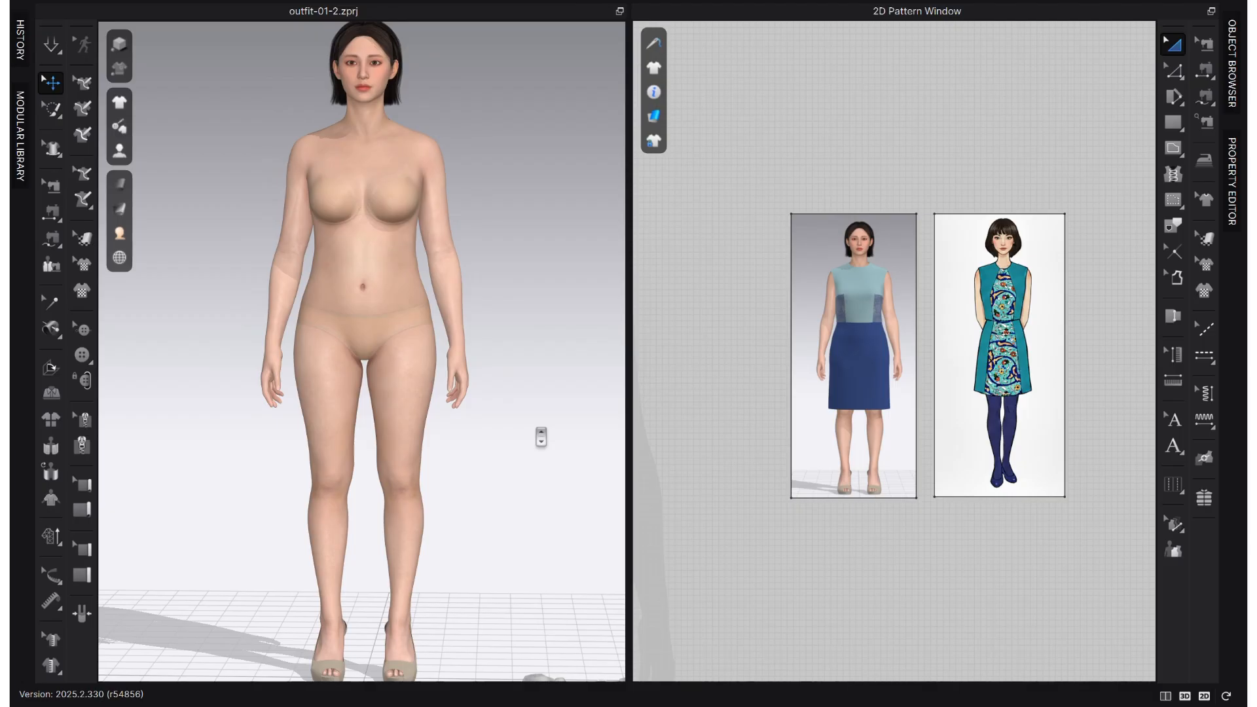
{"action": "scroll", "coordinate": [540, 437], "scroll_direction": "up", "scroll_amount": 3}
{"action": "scroll", "coordinate": [485, 466], "scroll_direction": "down", "scroll_amount": 3}
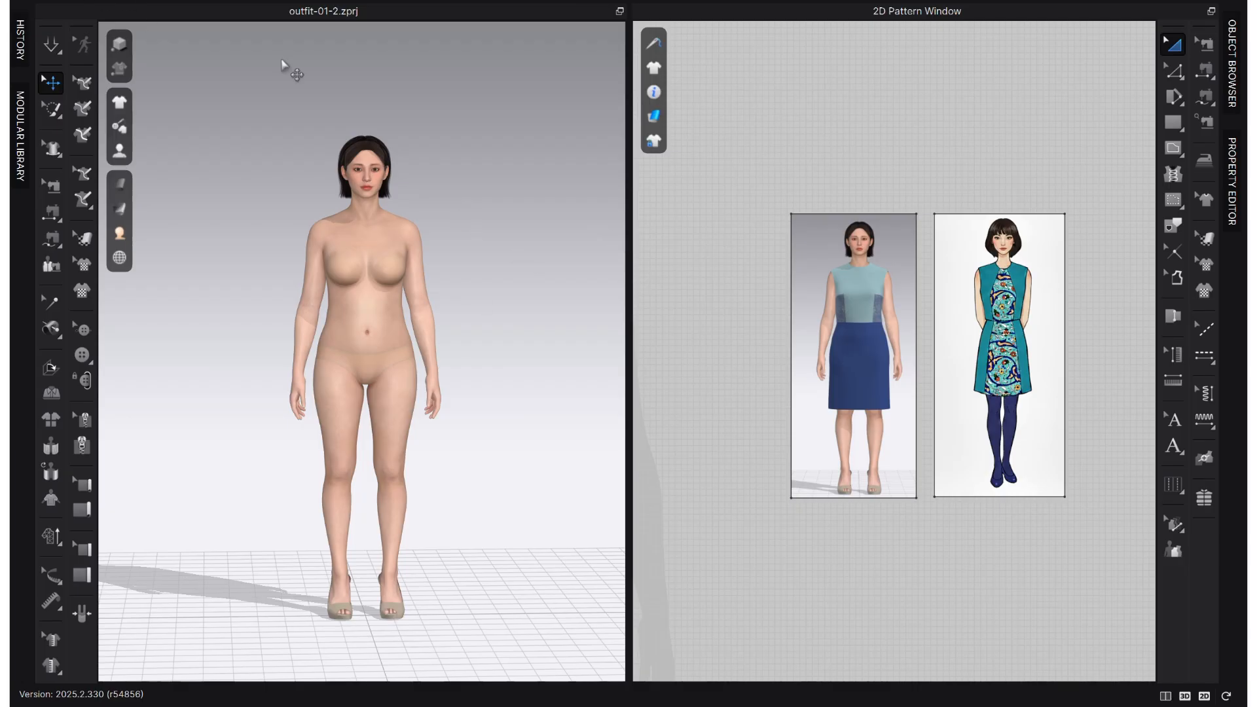
- Add the bodice block garment to the project, with its front and back pattern pieces placed on the avatar
{"action": "left_click", "coordinate": [46, 1]}
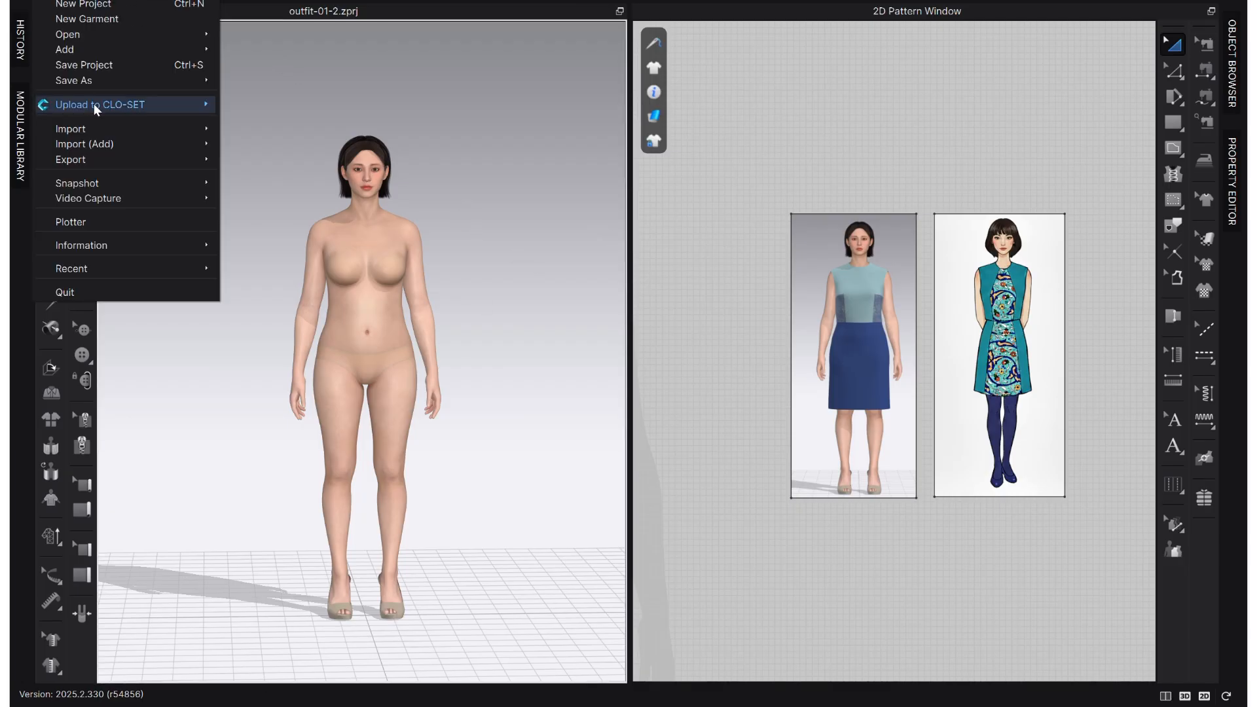
{"action": "mouse_move", "coordinate": [96, 50]}
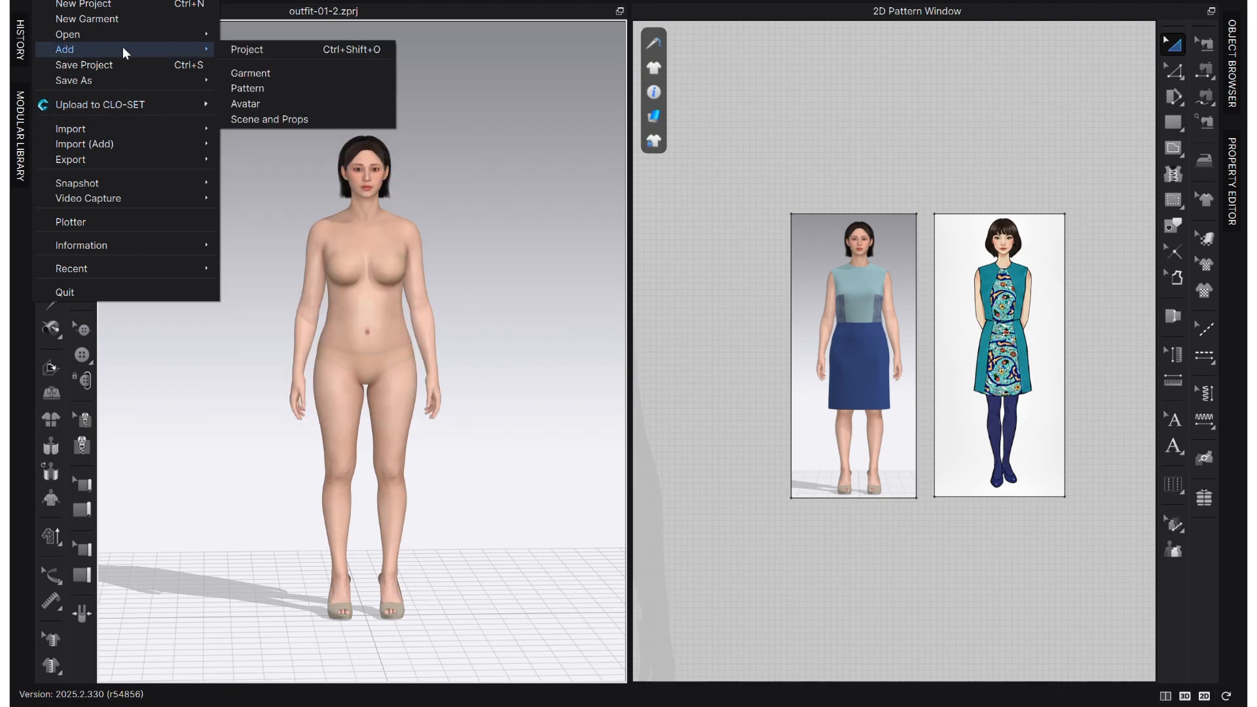
{"action": "left_click", "coordinate": [288, 75]}
{"action": "double_click", "coordinate": [390, 128]}
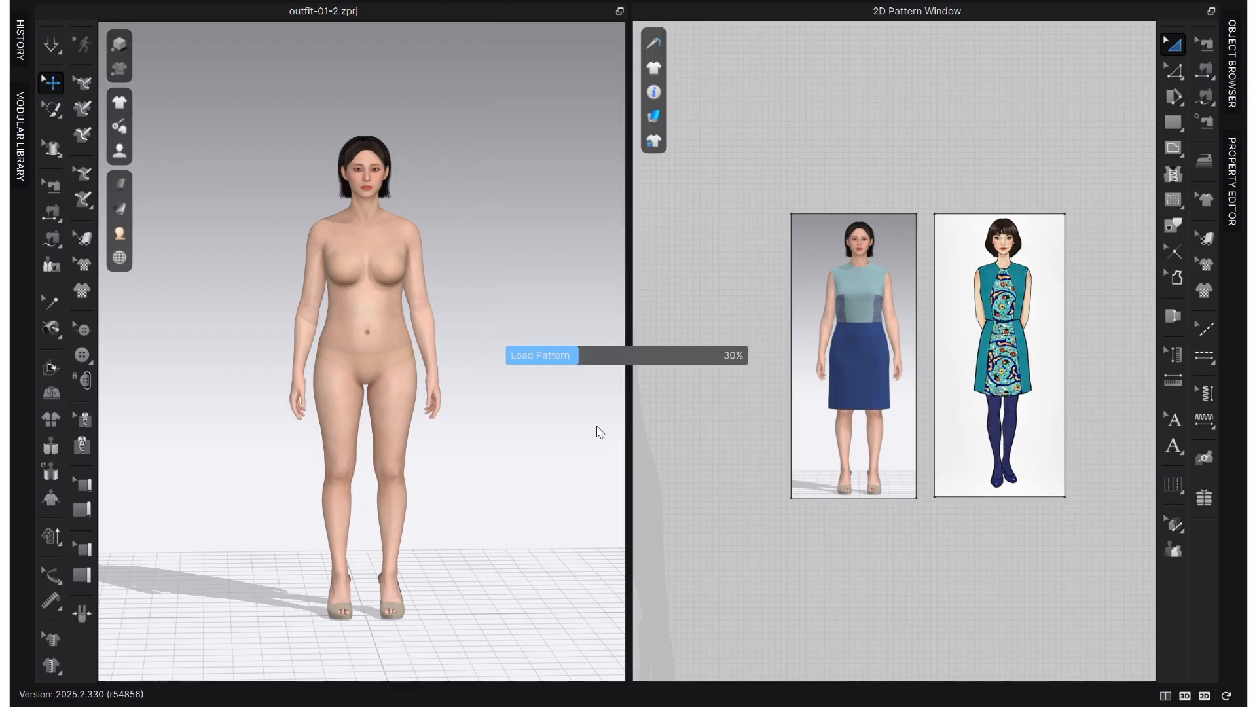
{"action": "left_click", "coordinate": [586, 364]}
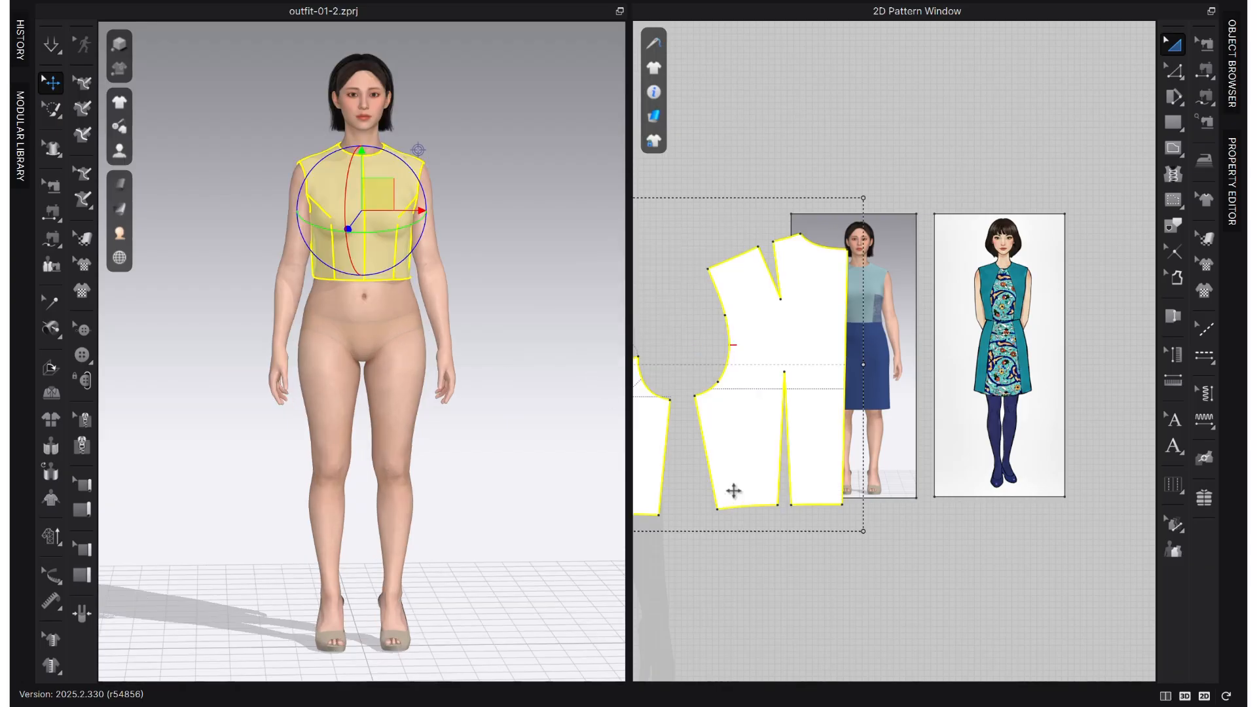
{"action": "scroll", "coordinate": [732, 491], "scroll_direction": "down", "scroll_amount": 5}
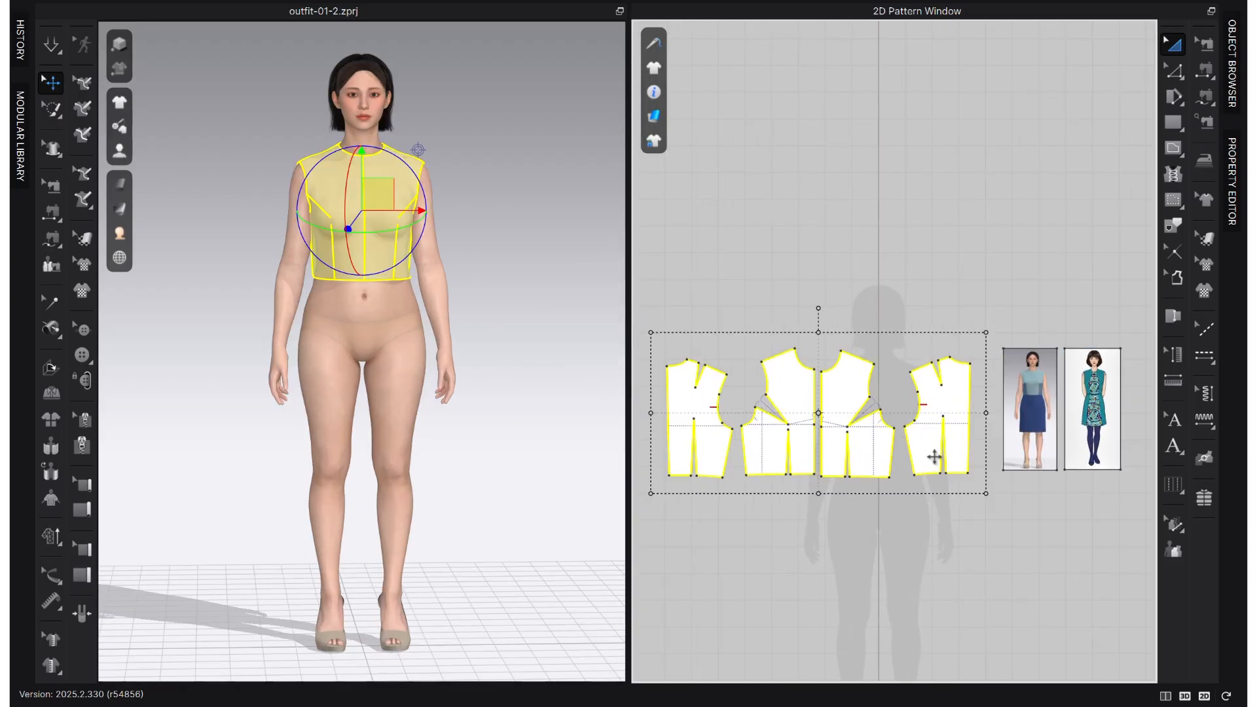
{"action": "left_click", "coordinate": [878, 528]}
{"action": "scroll", "coordinate": [858, 523], "scroll_direction": "up", "scroll_amount": 2}
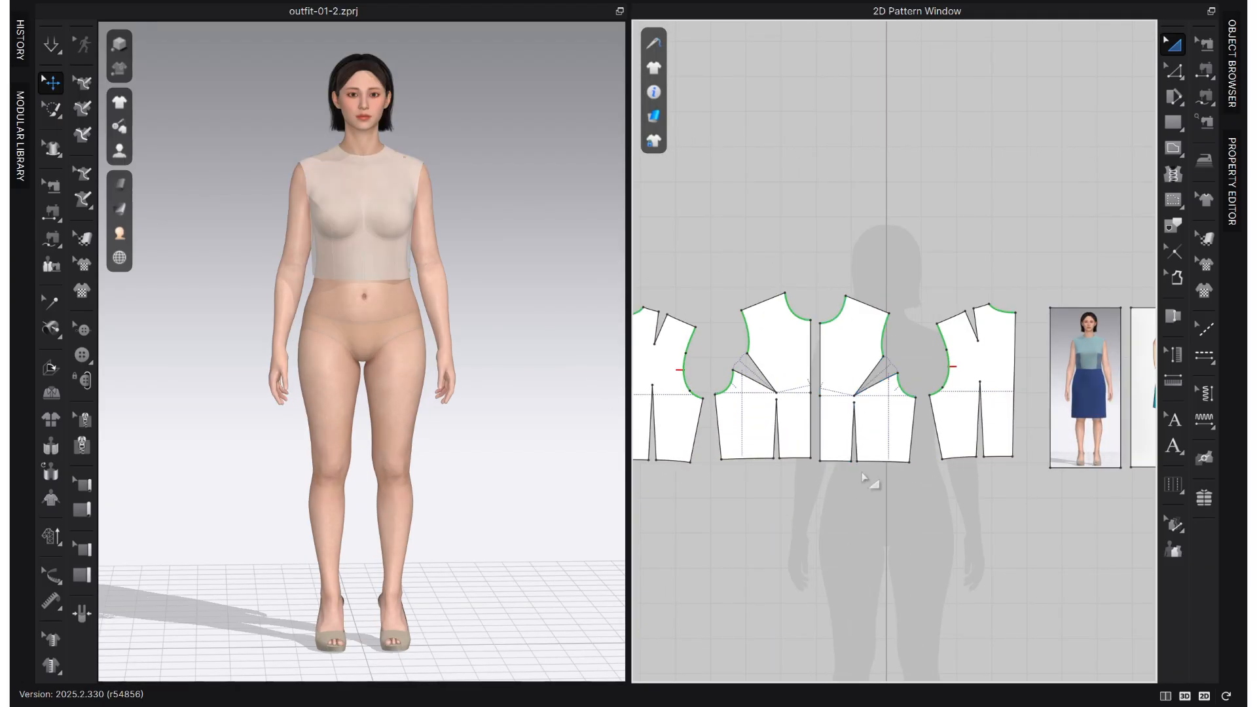
{"action": "scroll", "coordinate": [844, 455], "scroll_direction": "down", "scroll_amount": 1}
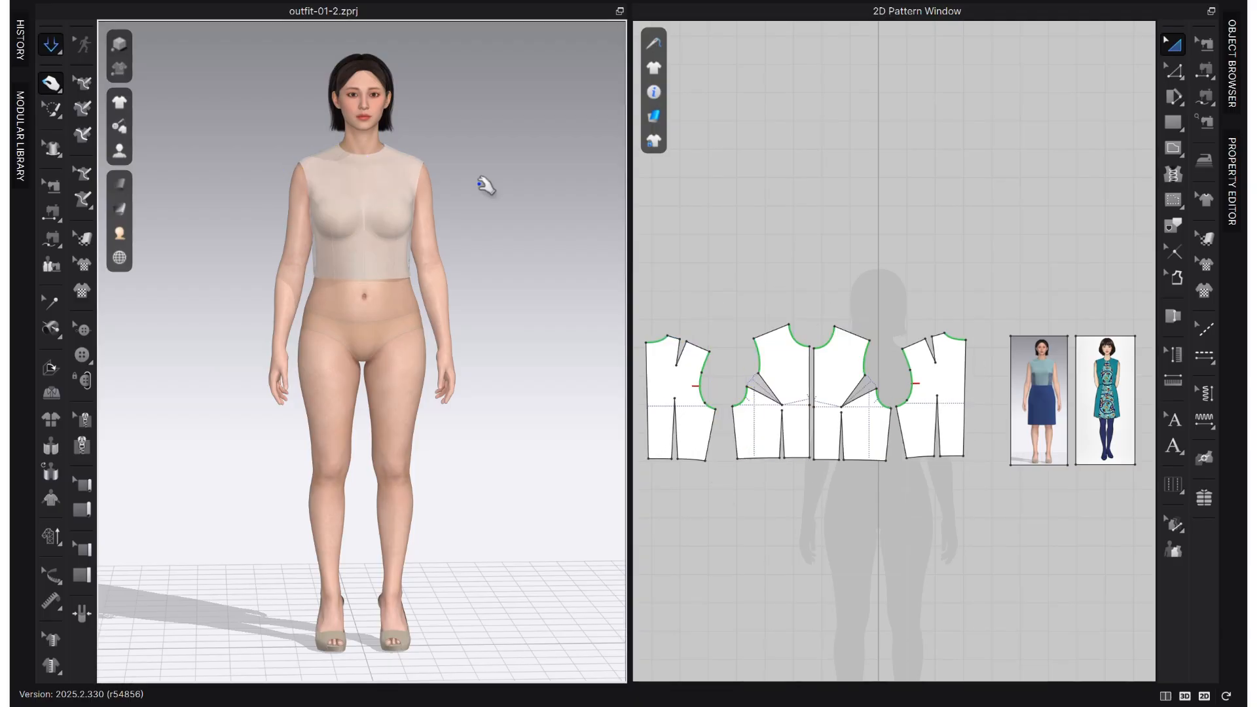
- Simulate the bodice and display its fabric as an opaque surface on the avatar
{"action": "key", "text": "space"}
{"action": "mouse_move", "coordinate": [120, 185]}
{"action": "left_click", "coordinate": [226, 217]}
{"action": "scroll", "coordinate": [359, 284], "scroll_direction": "up", "scroll_amount": 3}
{"action": "right_click_drag", "start_coordinate": [359, 284], "coordinate": [337, 283]}
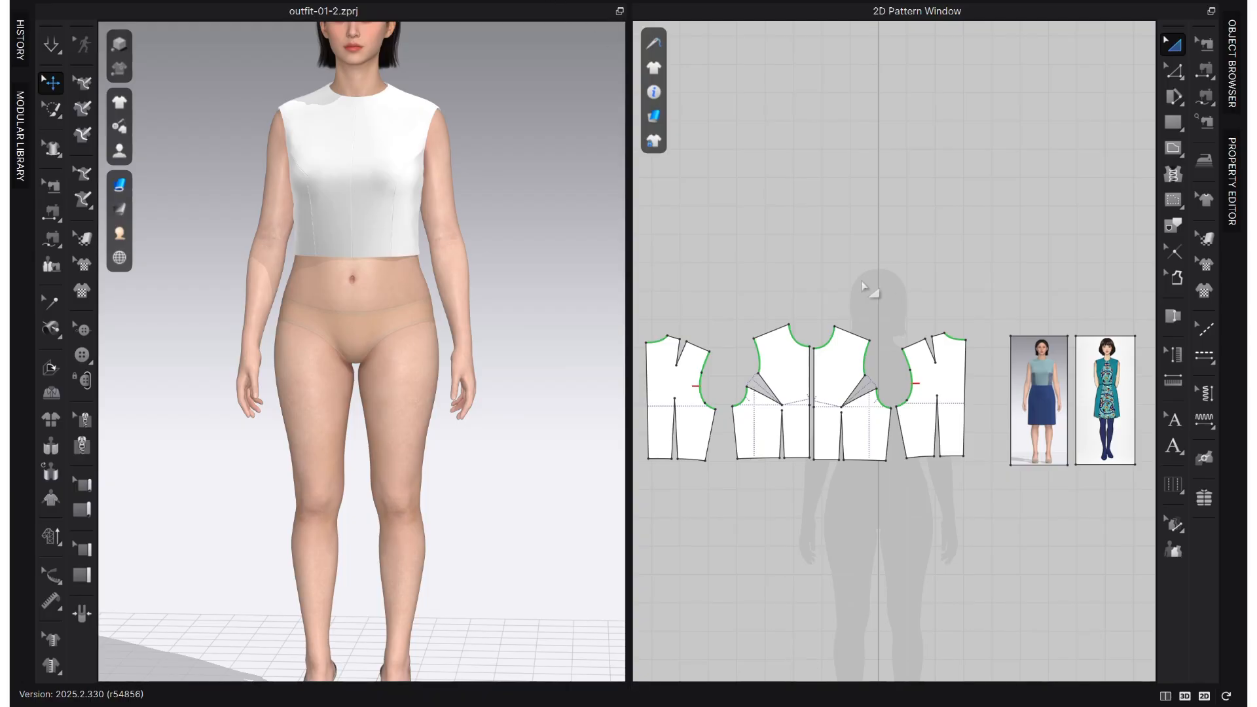
- Collapse the Object Browser and Property Editor to enlarge the 2D pattern window
{"action": "scroll", "coordinate": [963, 345], "scroll_direction": "up", "scroll_amount": 3}
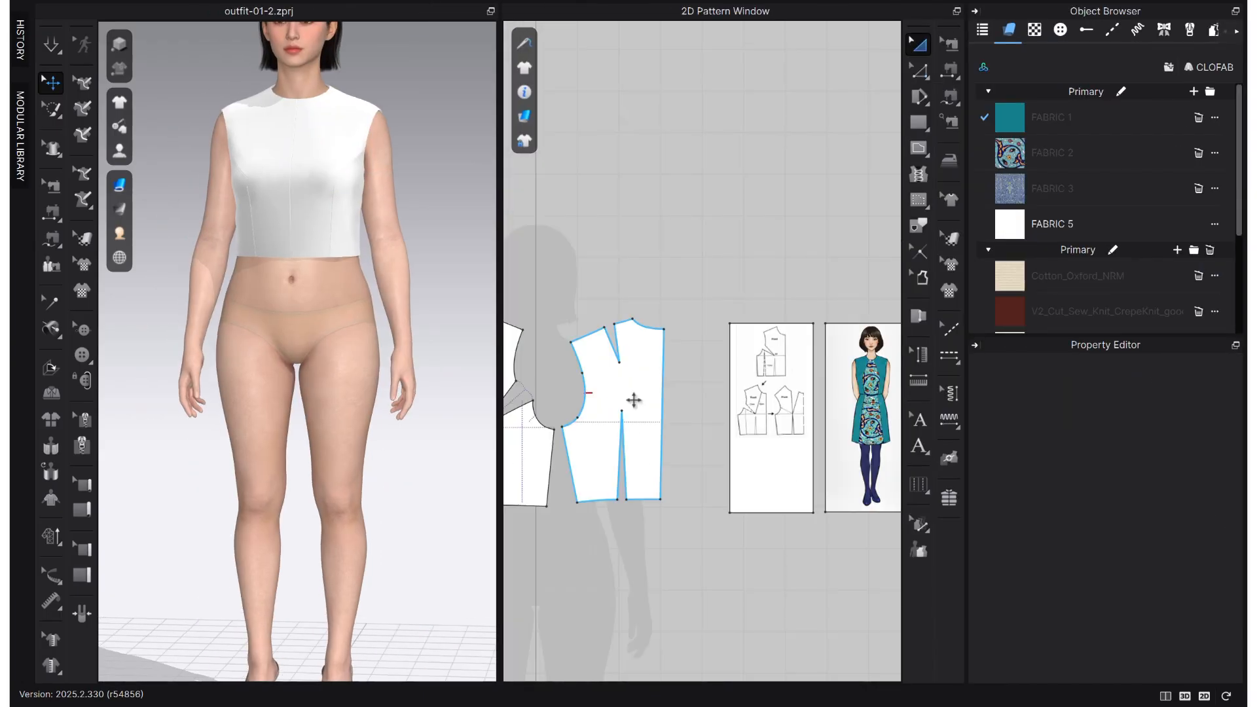
{"action": "right_click_drag", "start_coordinate": [634, 400], "coordinate": [589, 401]}
{"action": "scroll", "coordinate": [786, 415], "scroll_direction": "up", "scroll_amount": 4}
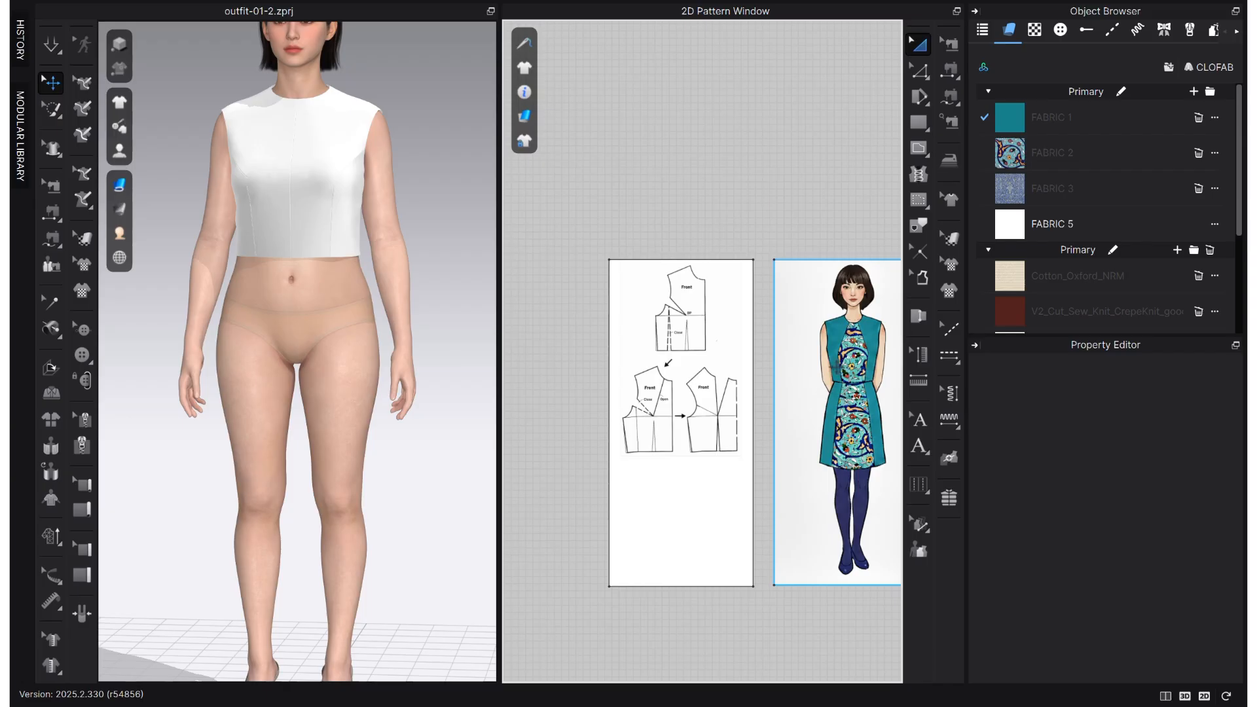
{"action": "left_click", "coordinate": [974, 11]}
{"action": "left_click", "coordinate": [953, 11]}
- Examine the dart manipulation diagram against the dress illustration and the back bodice piece
{"action": "scroll", "coordinate": [946, 429], "scroll_direction": "up", "scroll_amount": 3}
{"action": "middle_click_drag", "start_coordinate": [908, 441], "coordinate": [871, 421]}
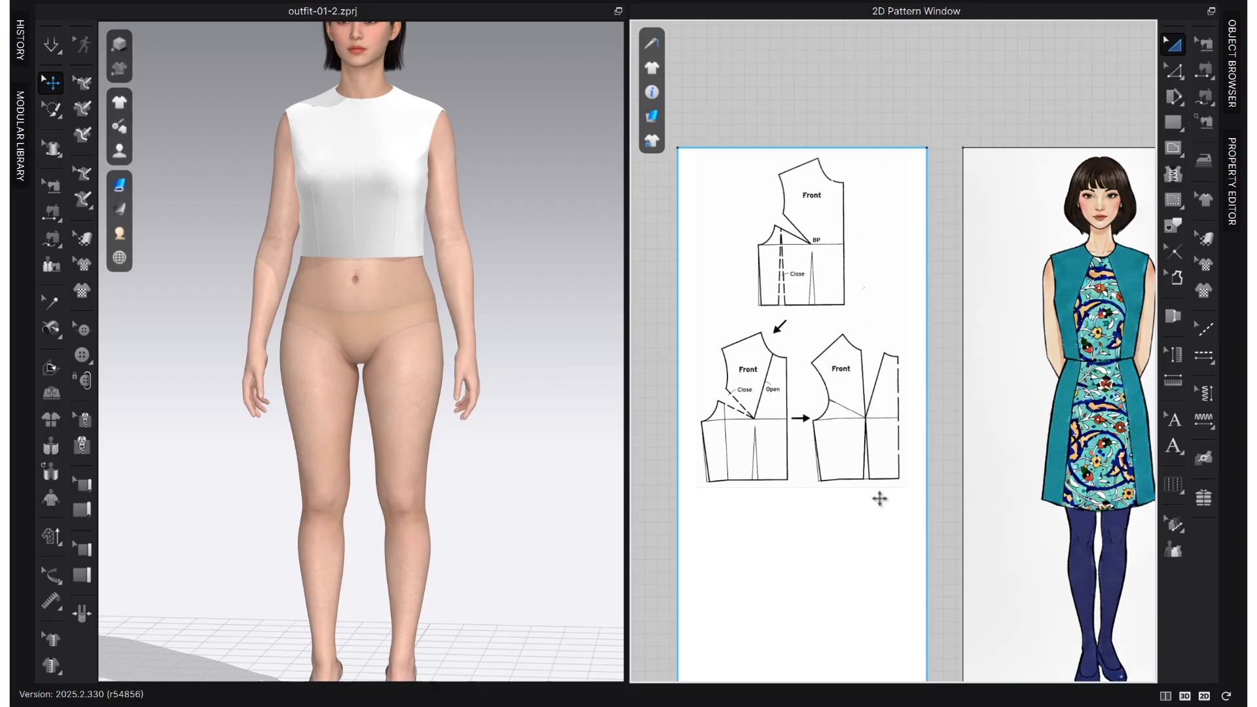
{"action": "scroll", "coordinate": [727, 478], "scroll_direction": "up", "scroll_amount": 2}
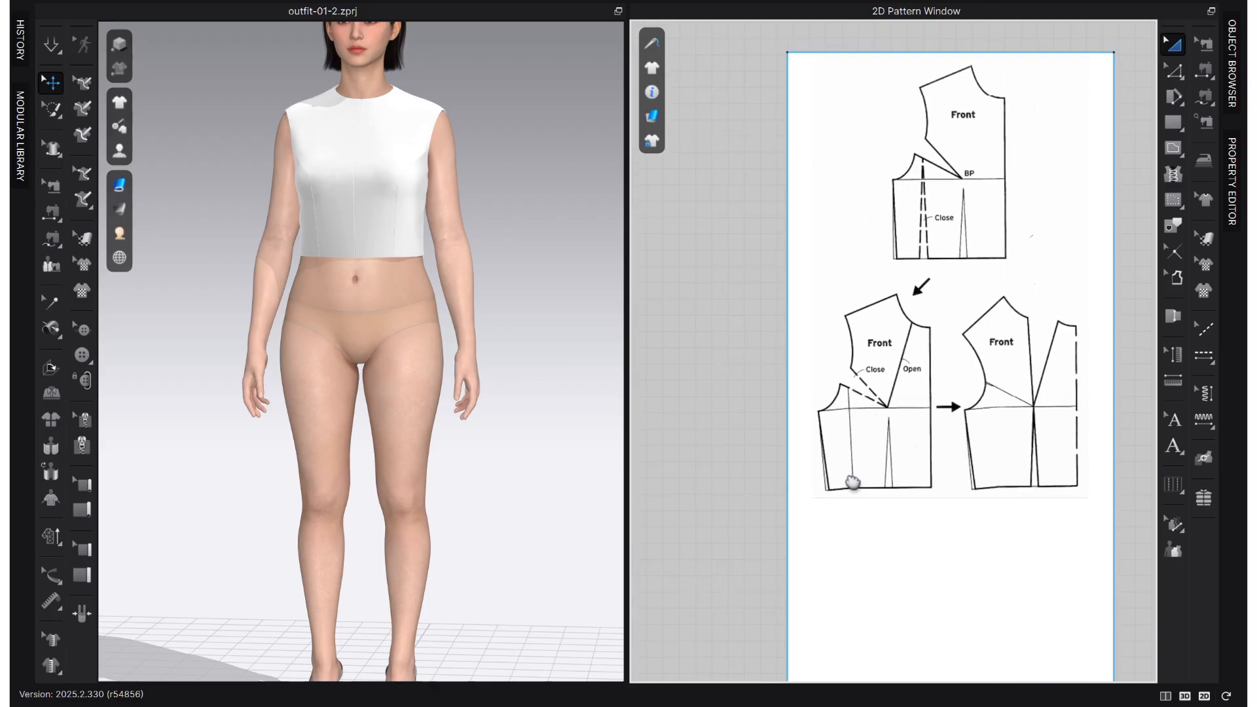
{"action": "scroll", "coordinate": [929, 491], "scroll_direction": "down", "scroll_amount": 5}
{"action": "middle_click_drag", "start_coordinate": [927, 483], "coordinate": [1012, 483]}
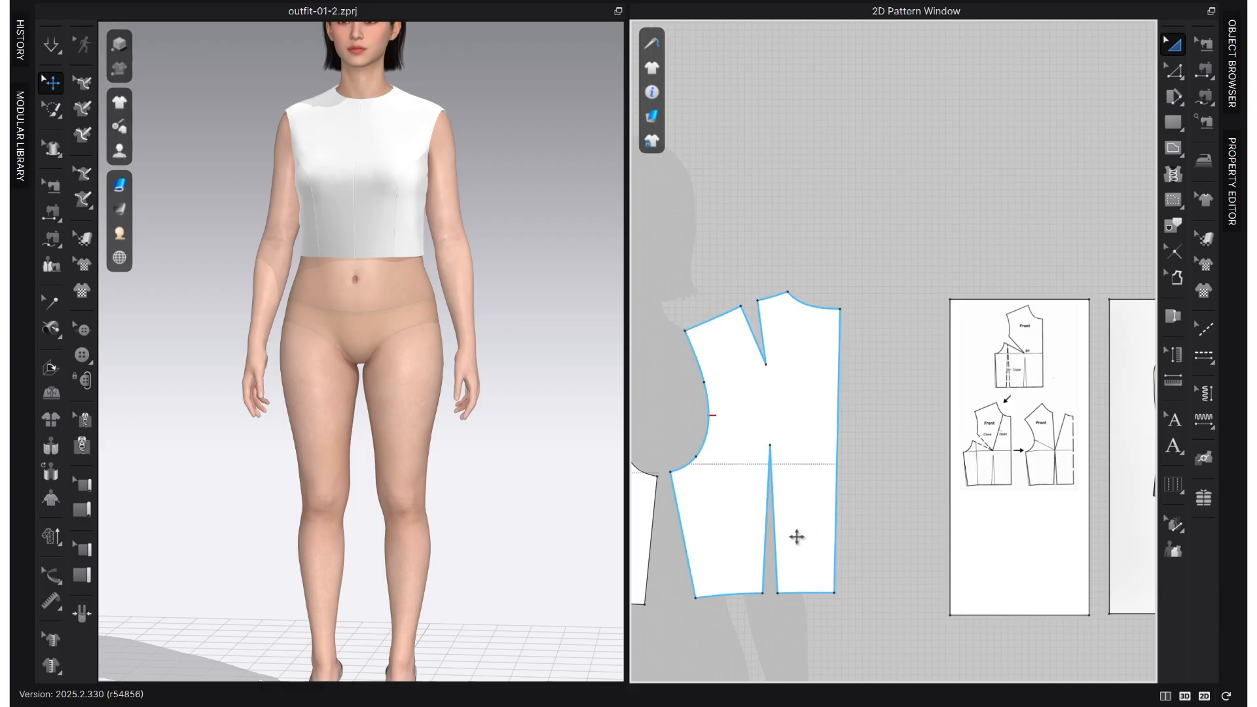
{"action": "scroll", "coordinate": [865, 564], "scroll_direction": "down", "scroll_amount": 2}
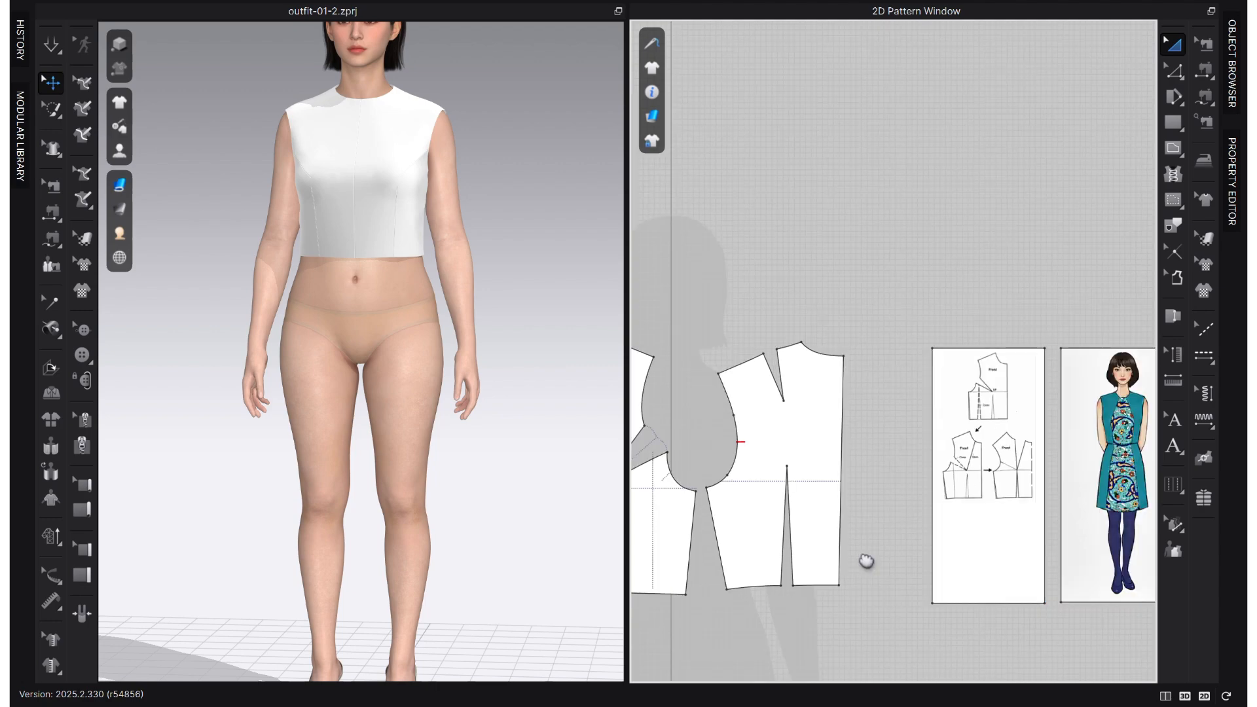
- Spread the bodice pieces apart, isolating the avatar's right front piece, and bring the dart manipulation diagram closer to it
{"action": "middle_click_drag", "start_coordinate": [866, 564], "coordinate": [970, 509]}
{"action": "scroll", "coordinate": [970, 509], "scroll_direction": "down", "scroll_amount": 2}
{"action": "left_click_drag", "start_coordinate": [923, 446], "coordinate": [703, 198]}
{"action": "left_click_drag", "start_coordinate": [742, 371], "coordinate": [830, 134]}
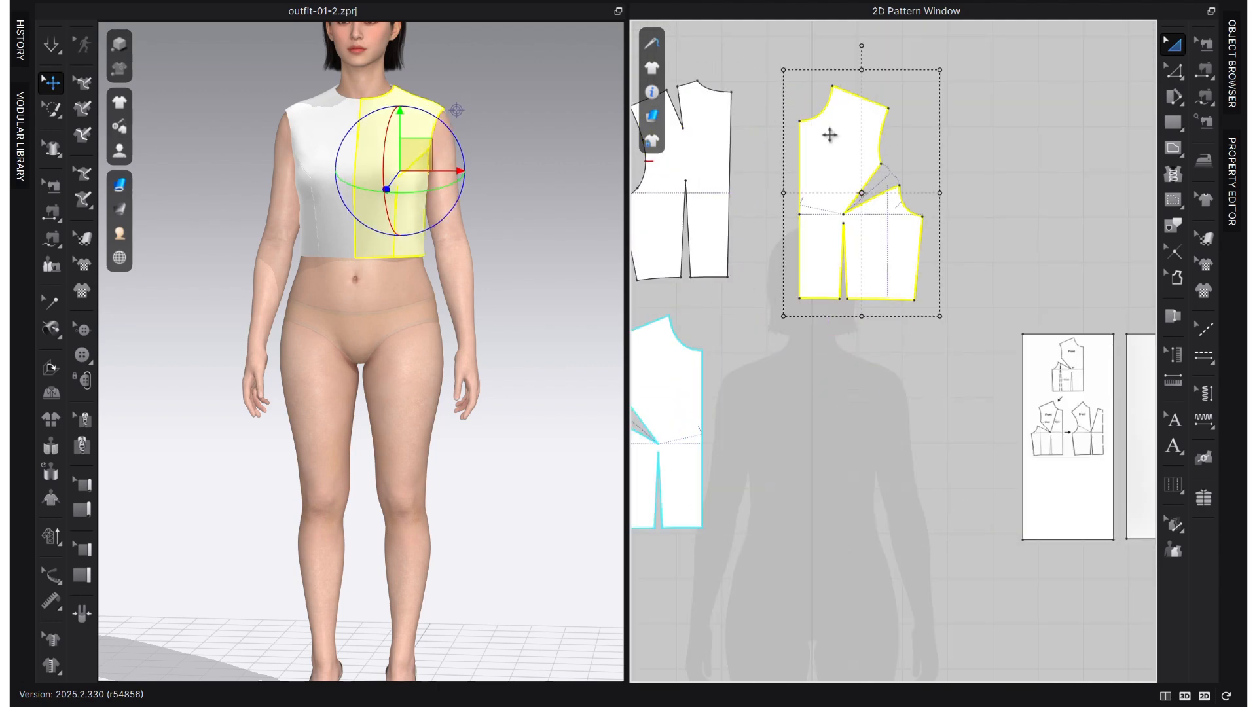
{"action": "left_click_drag", "start_coordinate": [687, 482], "coordinate": [784, 528]}
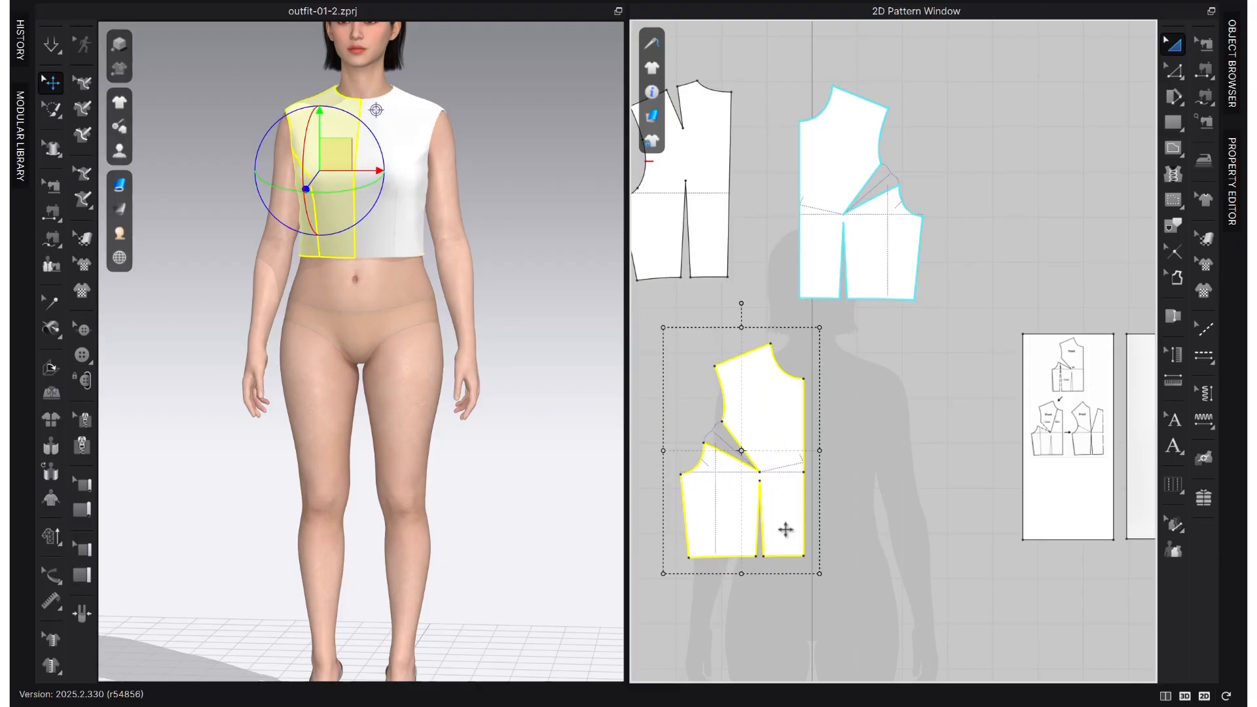
{"action": "left_click_drag", "start_coordinate": [1064, 485], "coordinate": [989, 495]}
- Compare the diagram's closed side dart and opened neckline dart with the panel lines in the dress illustration
{"action": "scroll", "coordinate": [819, 547], "scroll_direction": "up", "scroll_amount": 3}
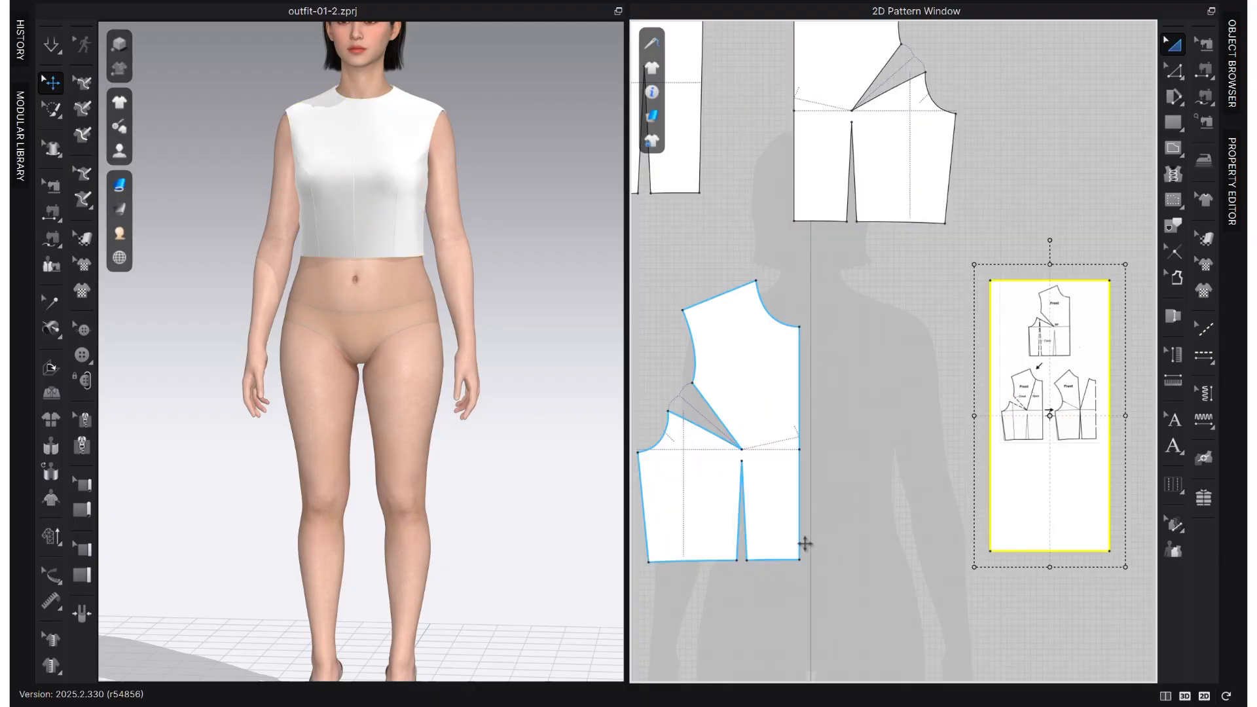
{"action": "left_click", "coordinate": [713, 460]}
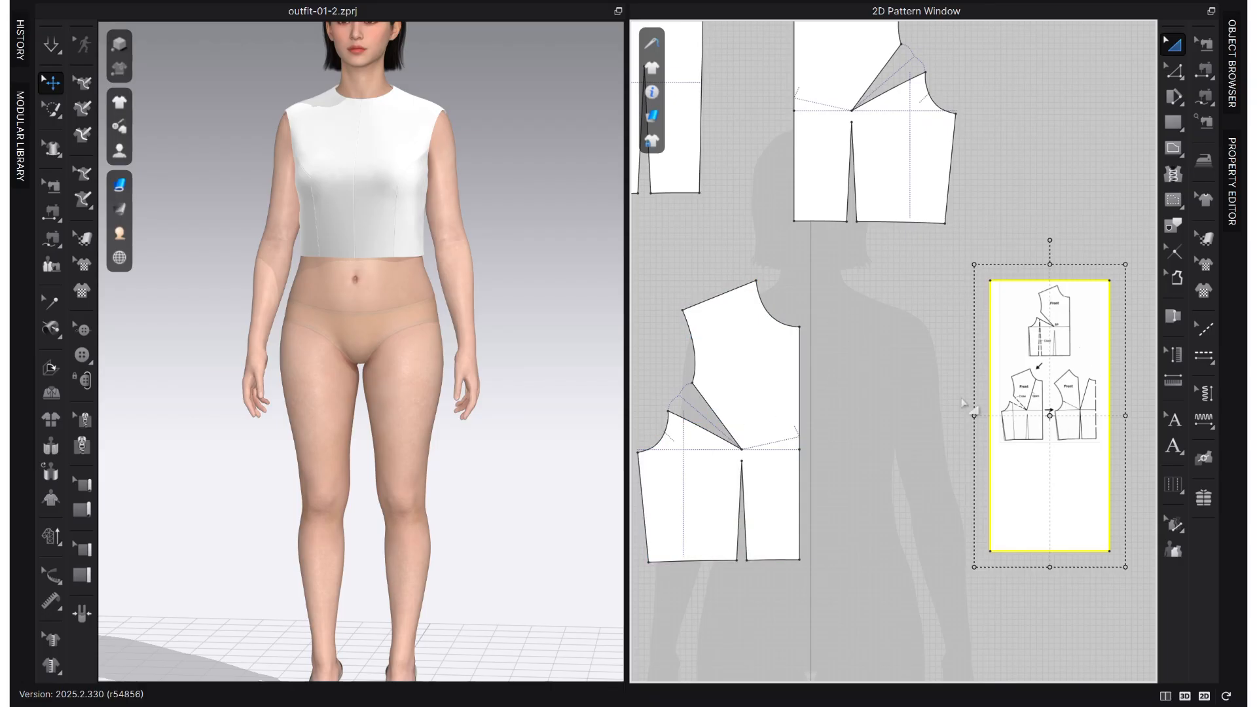
{"action": "left_click", "coordinate": [859, 423]}
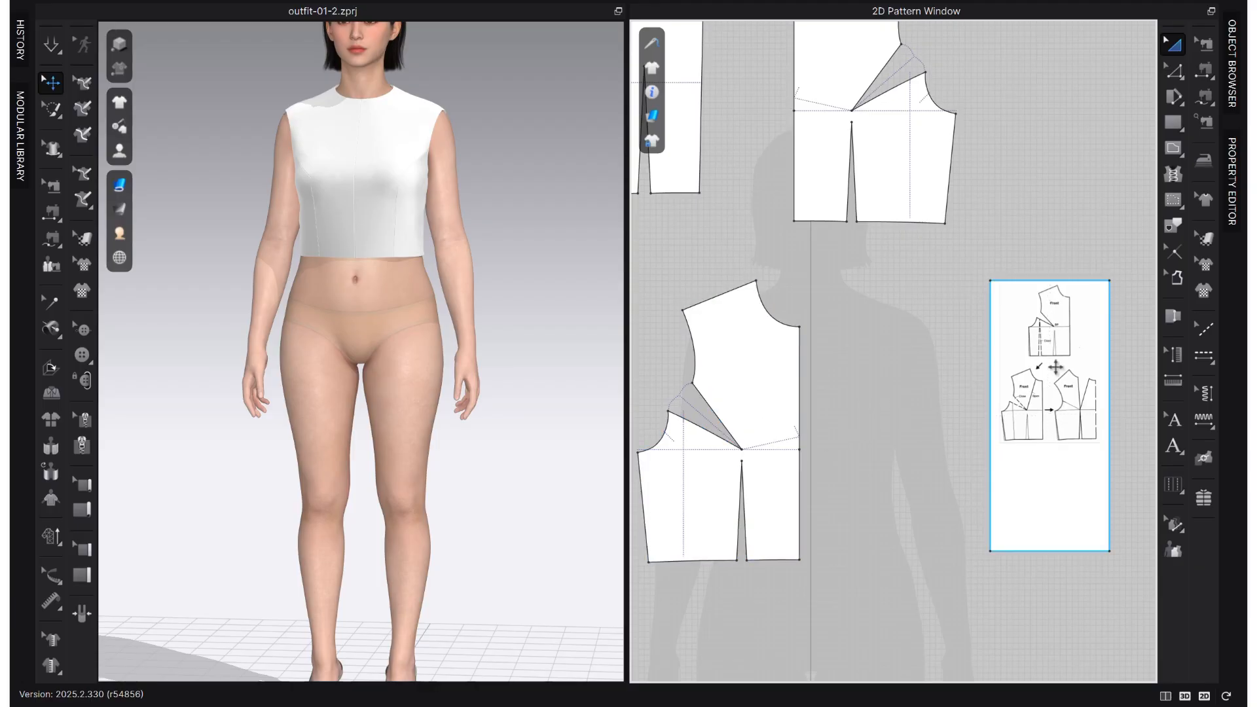
{"action": "scroll", "coordinate": [1092, 391], "scroll_direction": "up", "scroll_amount": 2}
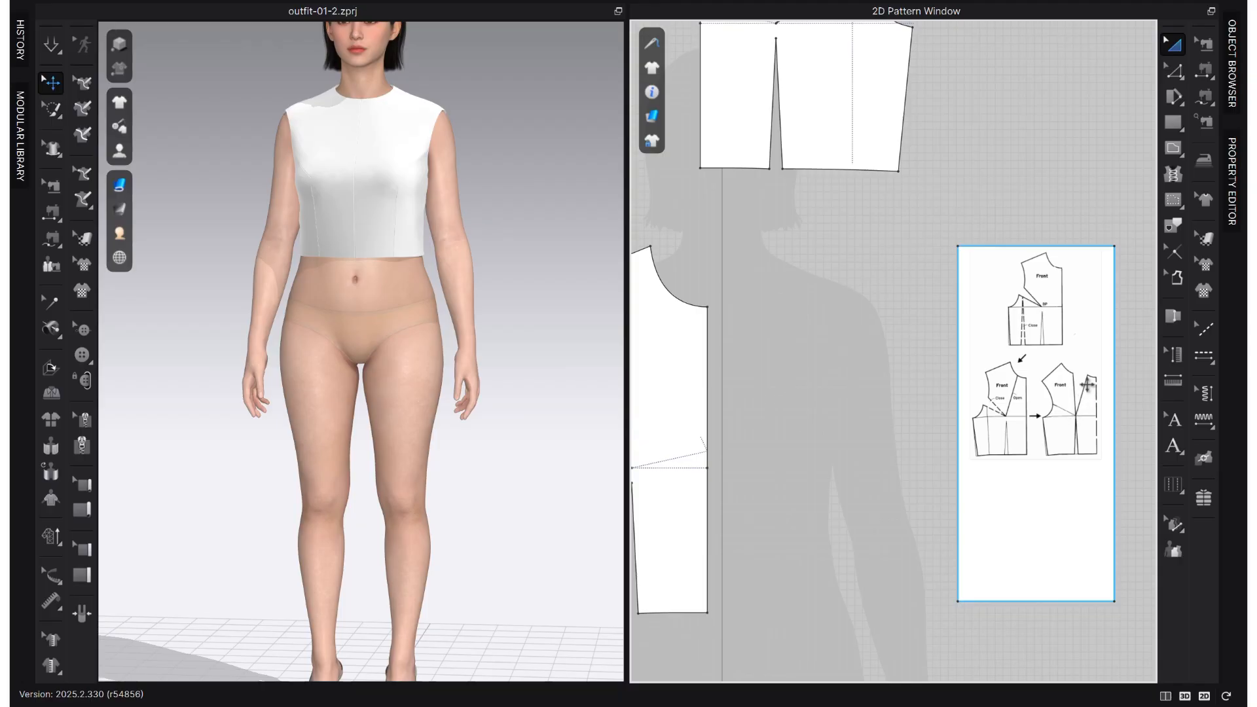
{"action": "middle_click_drag", "start_coordinate": [1074, 387], "coordinate": [819, 413]}
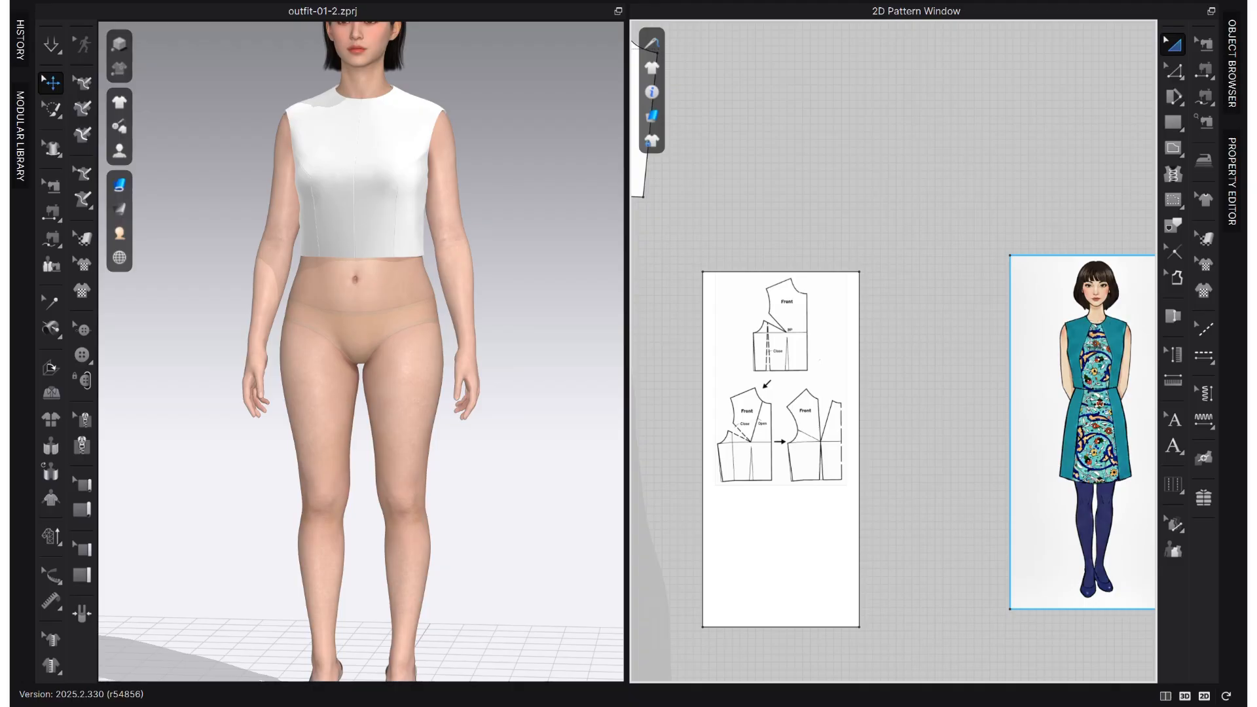
{"action": "middle_click_drag", "start_coordinate": [786, 505], "coordinate": [1124, 464]}
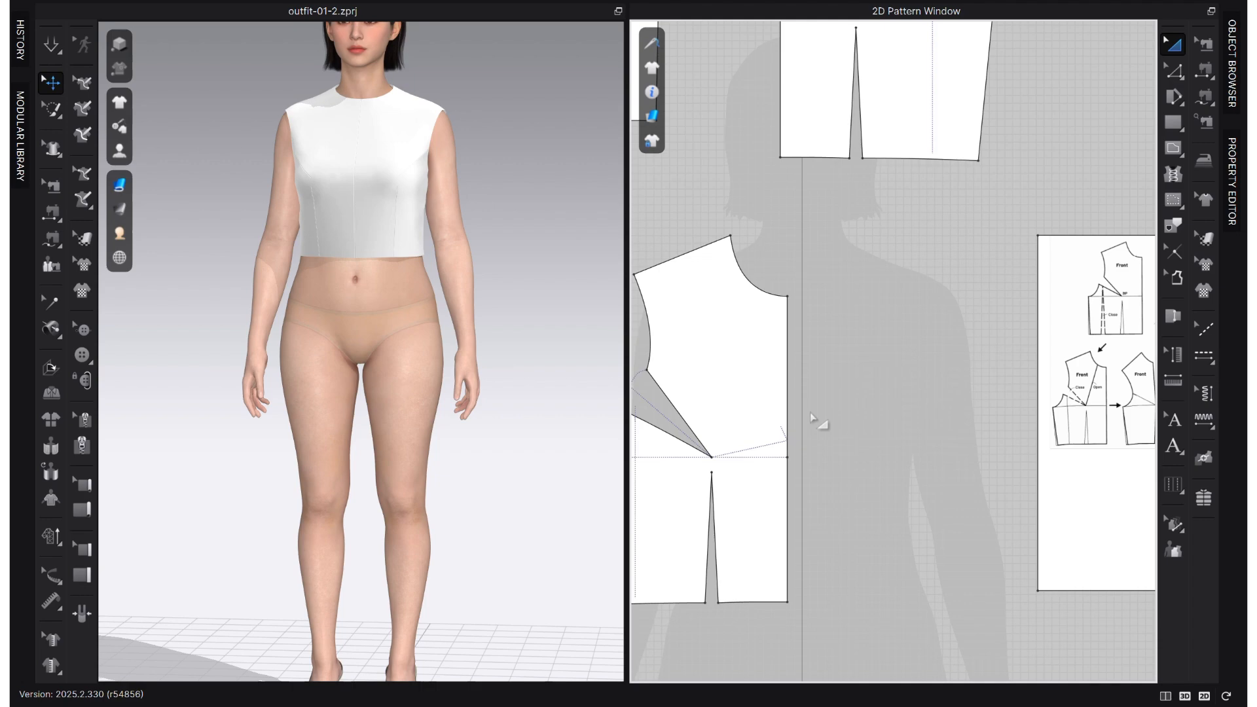
- Split the right front piece's neckline curve at 3 cm from the centre front
{"action": "key", "text": "z"}
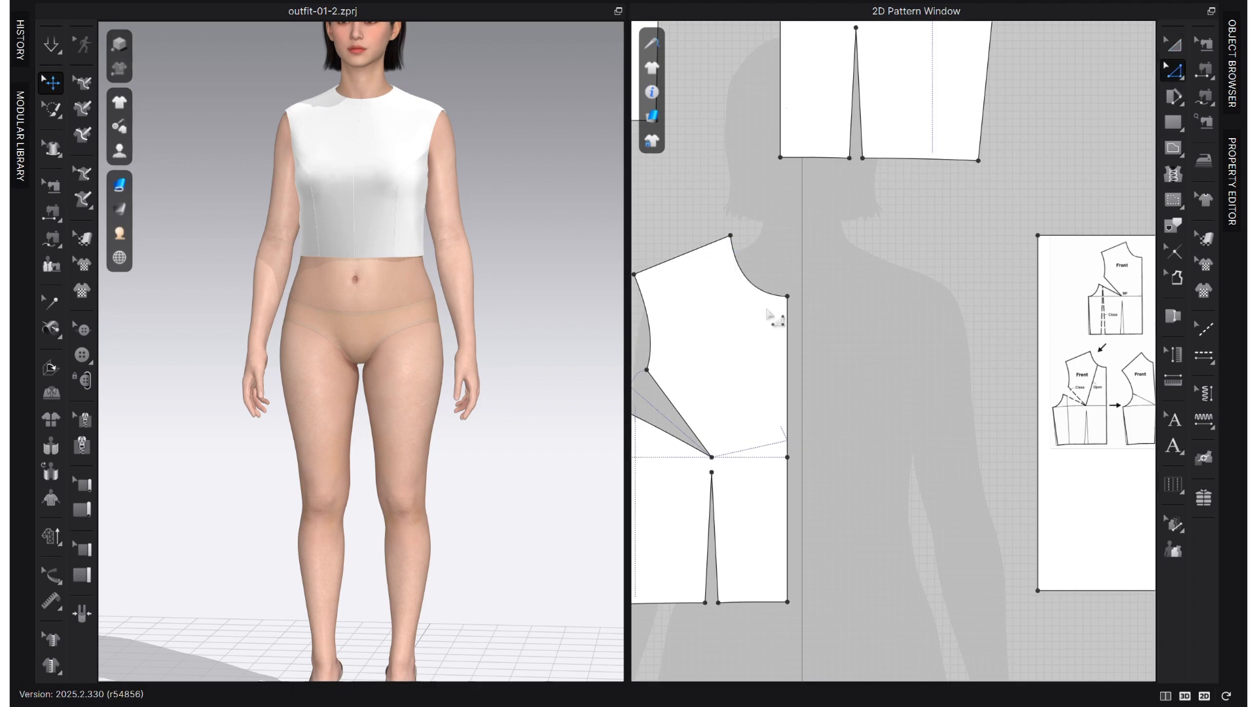
{"action": "scroll", "coordinate": [767, 306], "scroll_direction": "up", "scroll_amount": 2}
{"action": "right_click", "coordinate": [771, 297]}
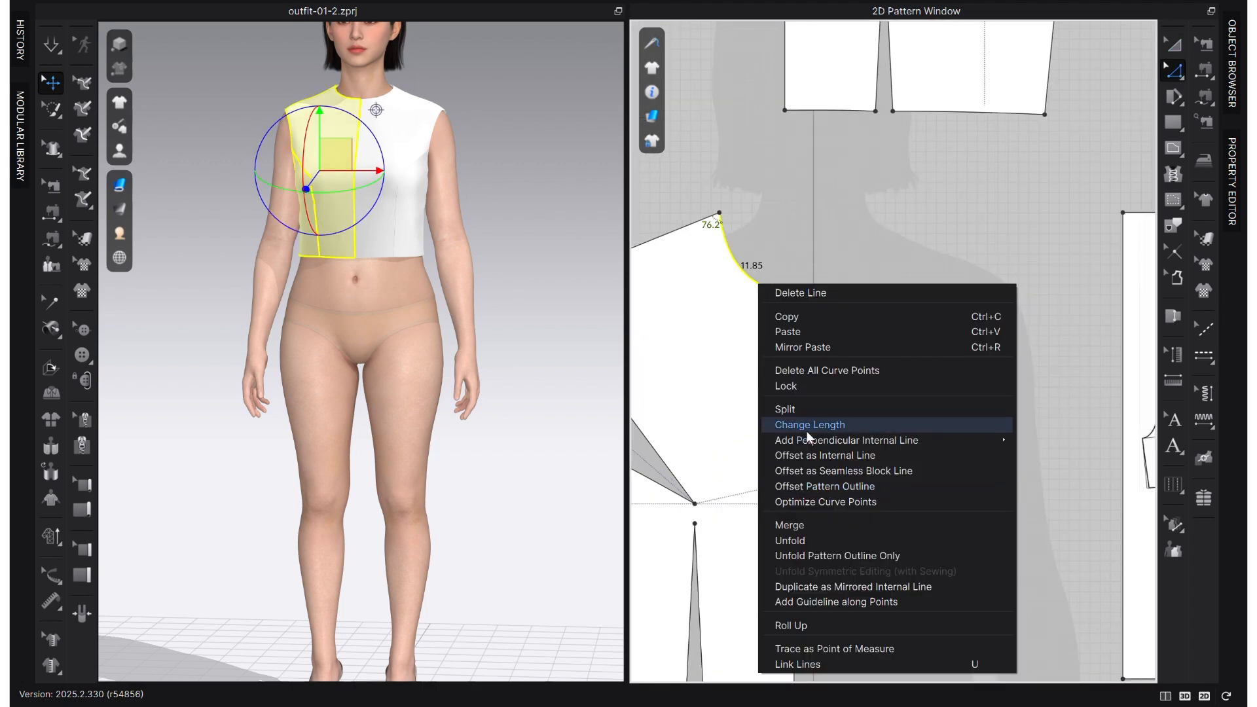
{"action": "left_click", "coordinate": [804, 409]}
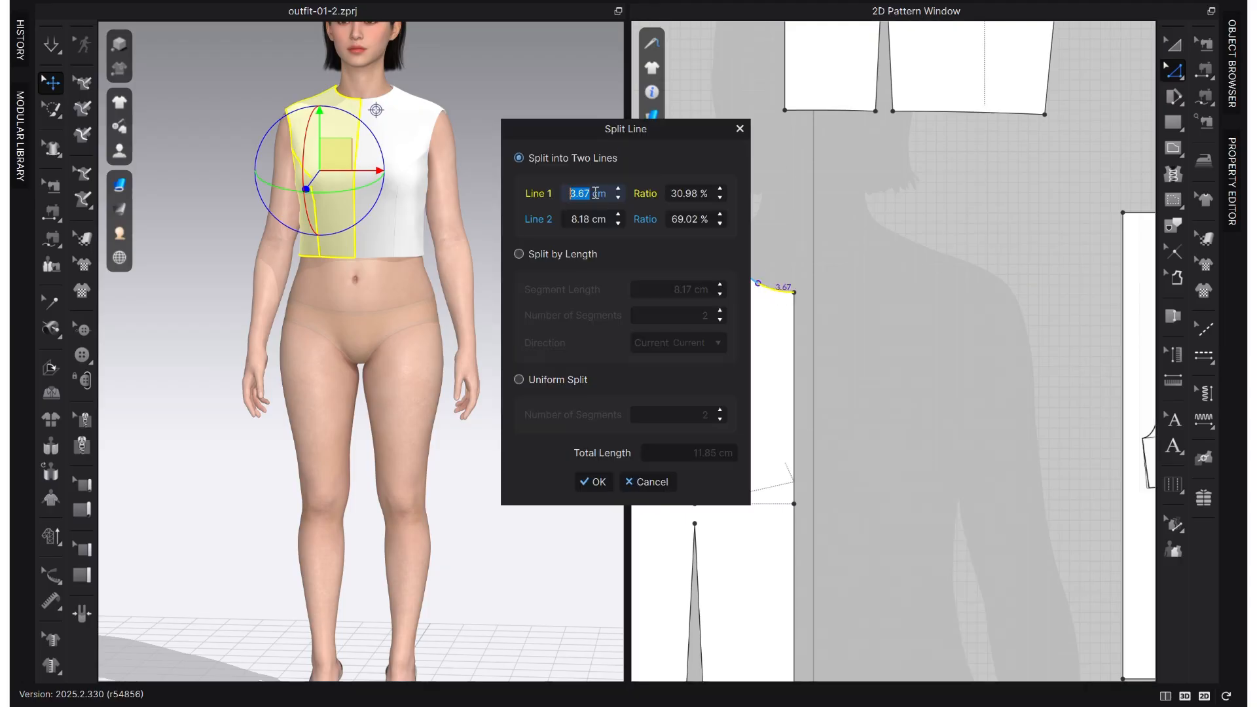
{"action": "type", "text": "2.5"}
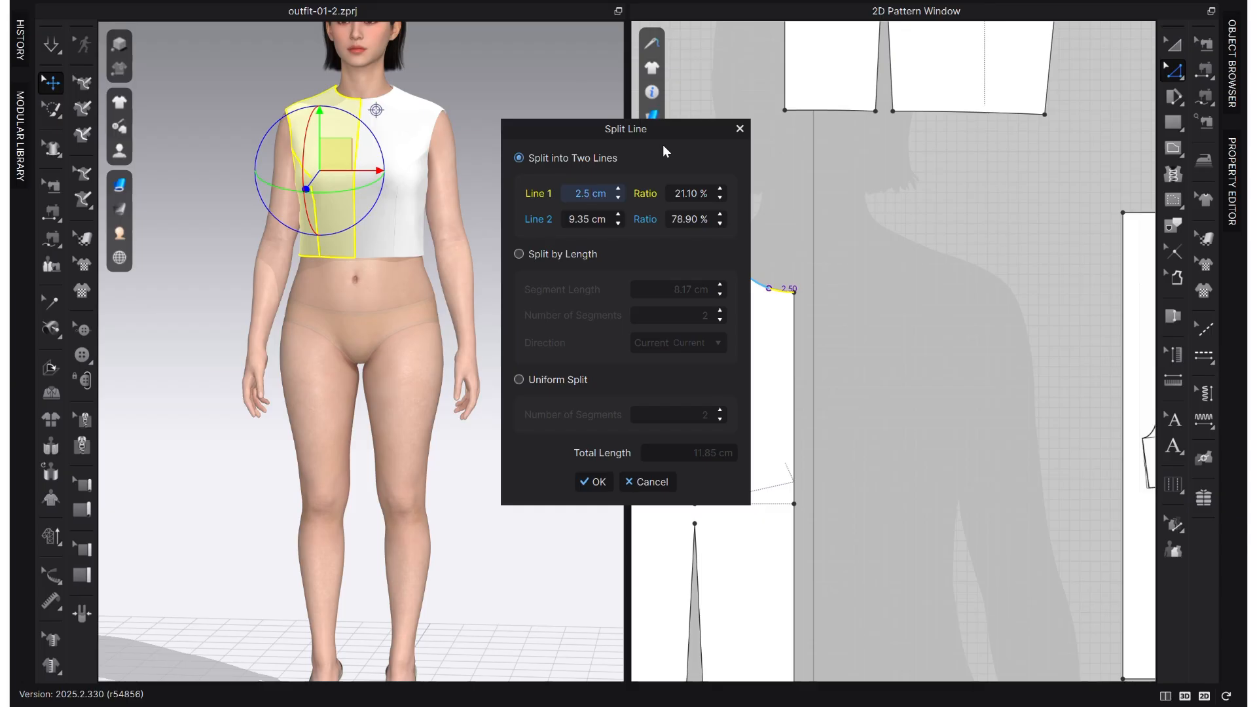
{"action": "key", "text": "Return"}
{"action": "left_click", "coordinate": [591, 195]}
{"action": "double_click", "coordinate": [580, 195]}
{"action": "type", "text": "3"}
{"action": "key", "text": "Return"}
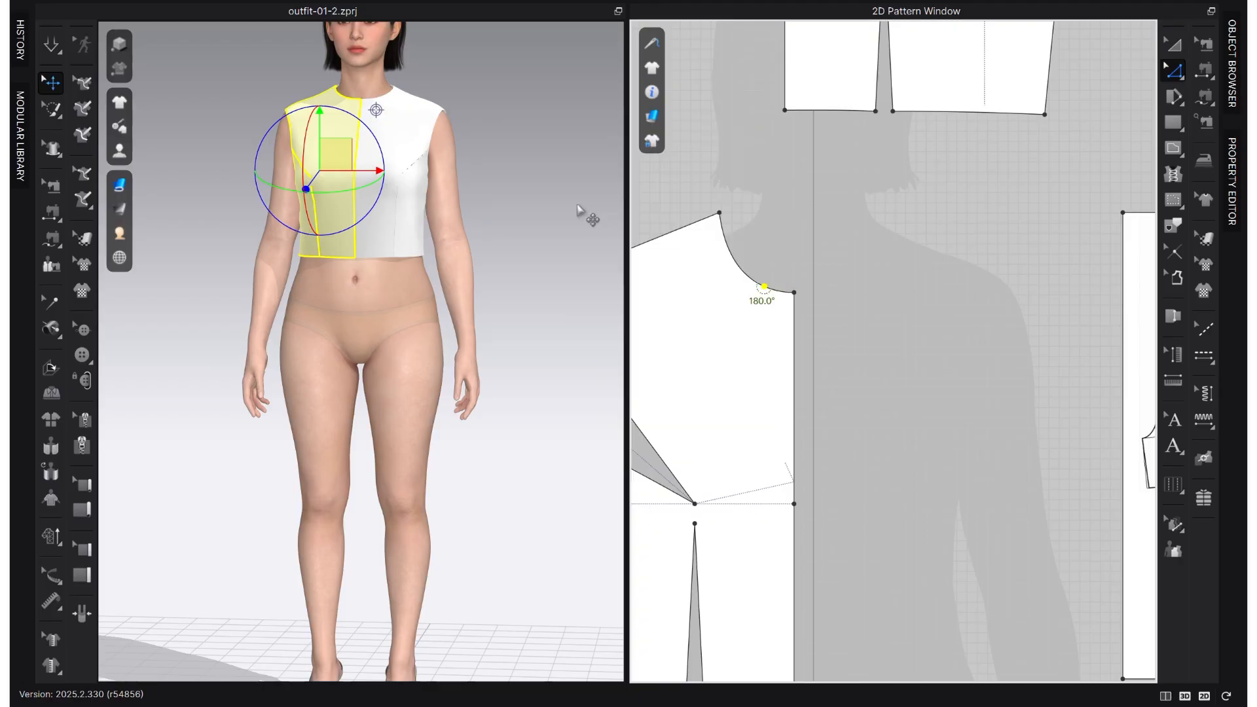
{"action": "left_click", "coordinate": [906, 360]}
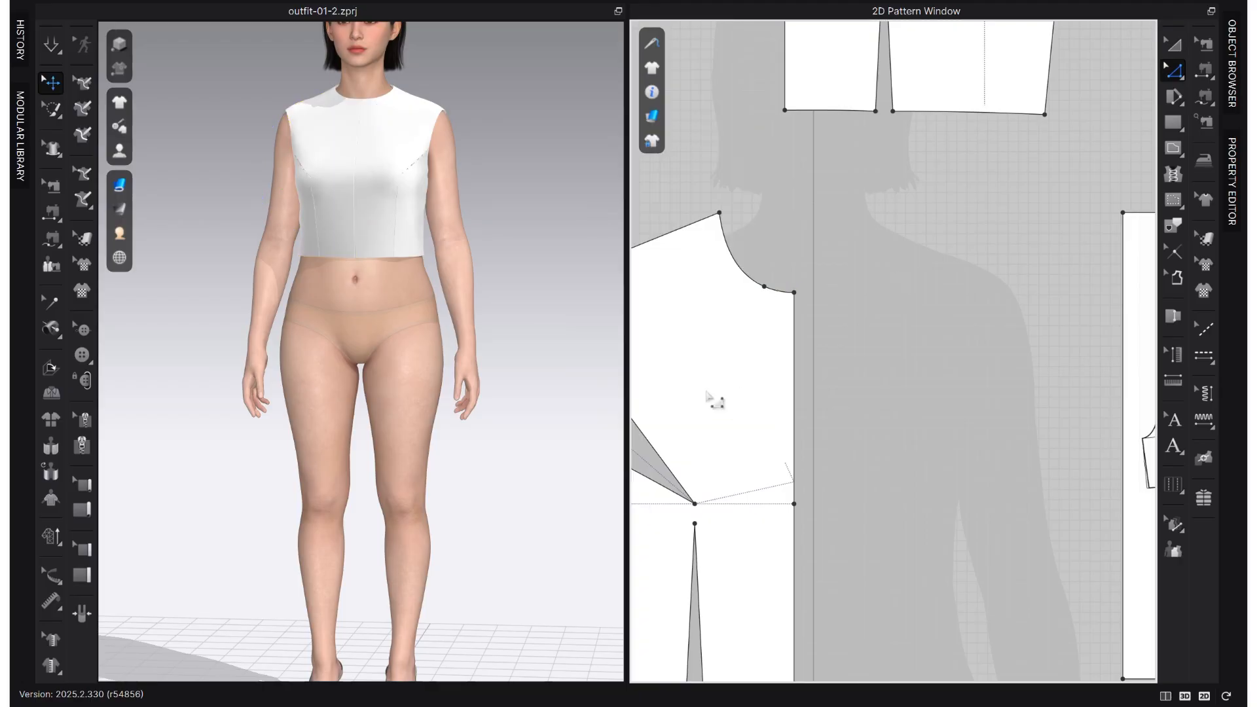
- Draw a straight internal line from the neckline split point to the bust point on the right front piece
{"action": "key", "text": "g"}
{"action": "left_click", "coordinate": [763, 286]}
{"action": "left_click", "coordinate": [695, 503]}
{"action": "left_click", "coordinate": [696, 504]}
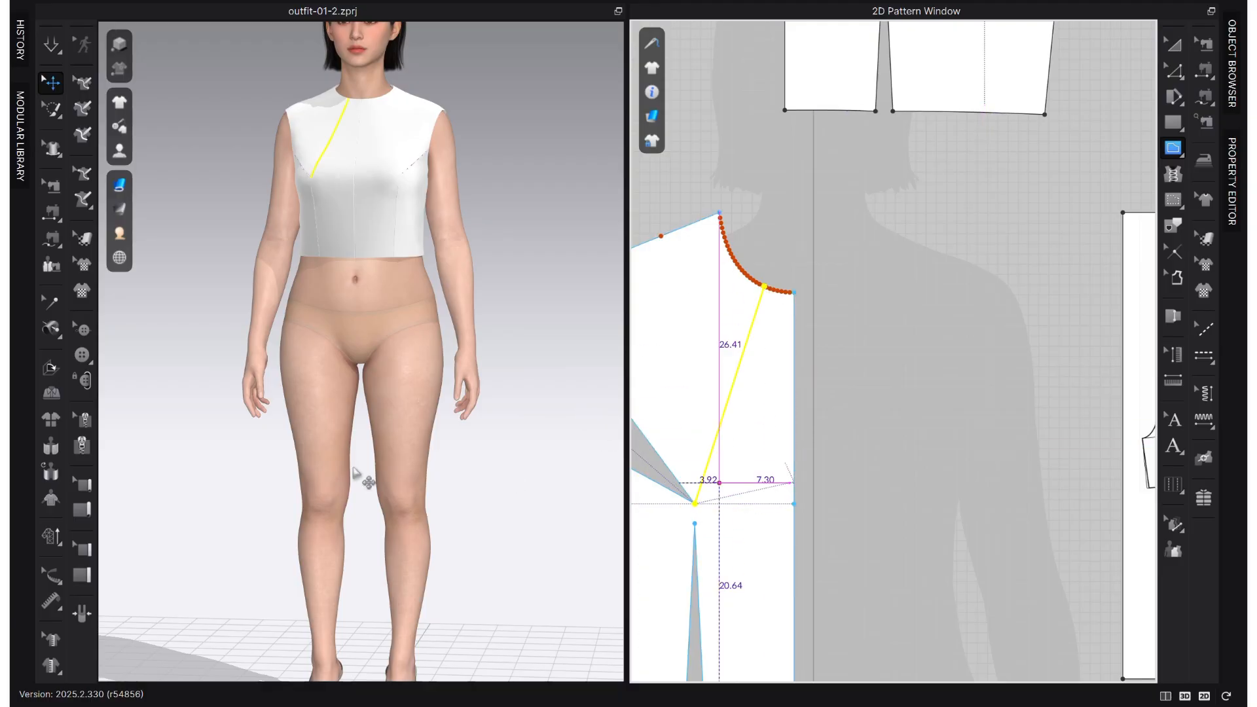
- Turn on the display of internal lines for the garment in the 3D window
{"action": "right_click_drag", "start_coordinate": [296, 414], "coordinate": [327, 419]}
{"action": "key", "text": "z"}
{"action": "scroll", "coordinate": [832, 434], "scroll_direction": "down", "scroll_amount": 6}
{"action": "scroll", "coordinate": [769, 417], "scroll_direction": "up", "scroll_amount": 6}
{"action": "left_click", "coordinate": [119, 102]}
{"action": "left_click", "coordinate": [221, 196]}
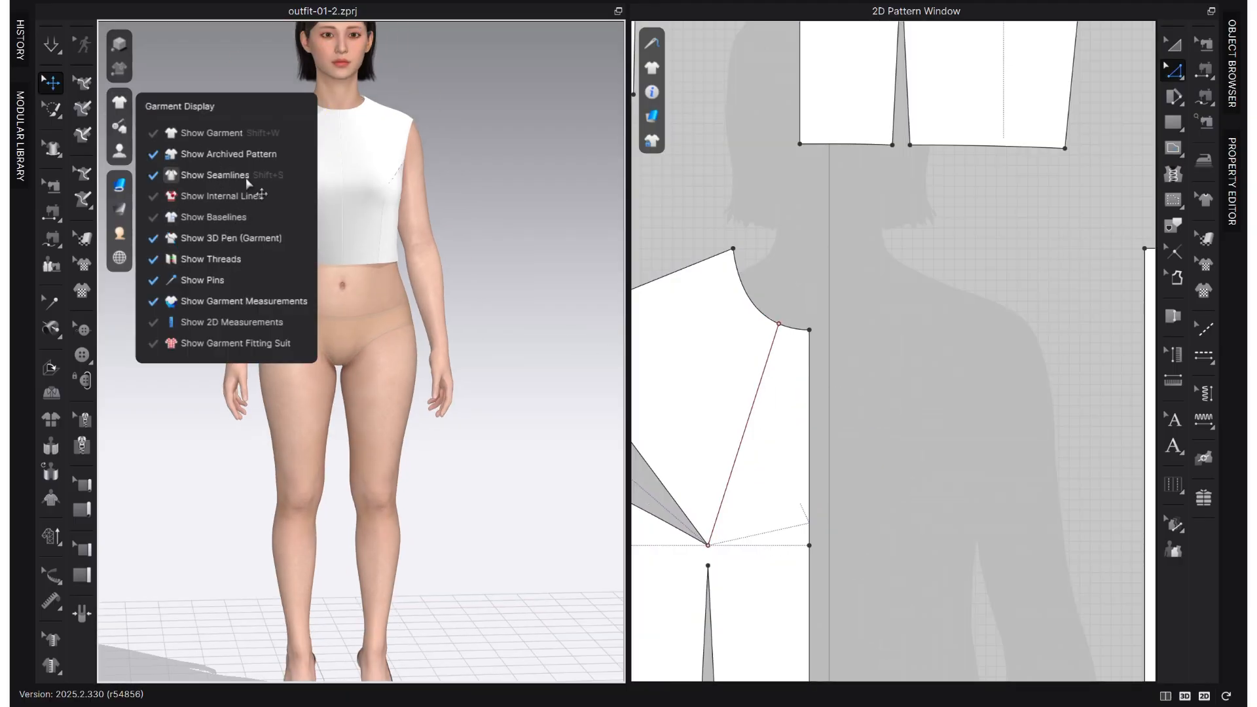
{"action": "mouse_move", "coordinate": [119, 102]}
{"action": "left_click", "coordinate": [246, 199]}
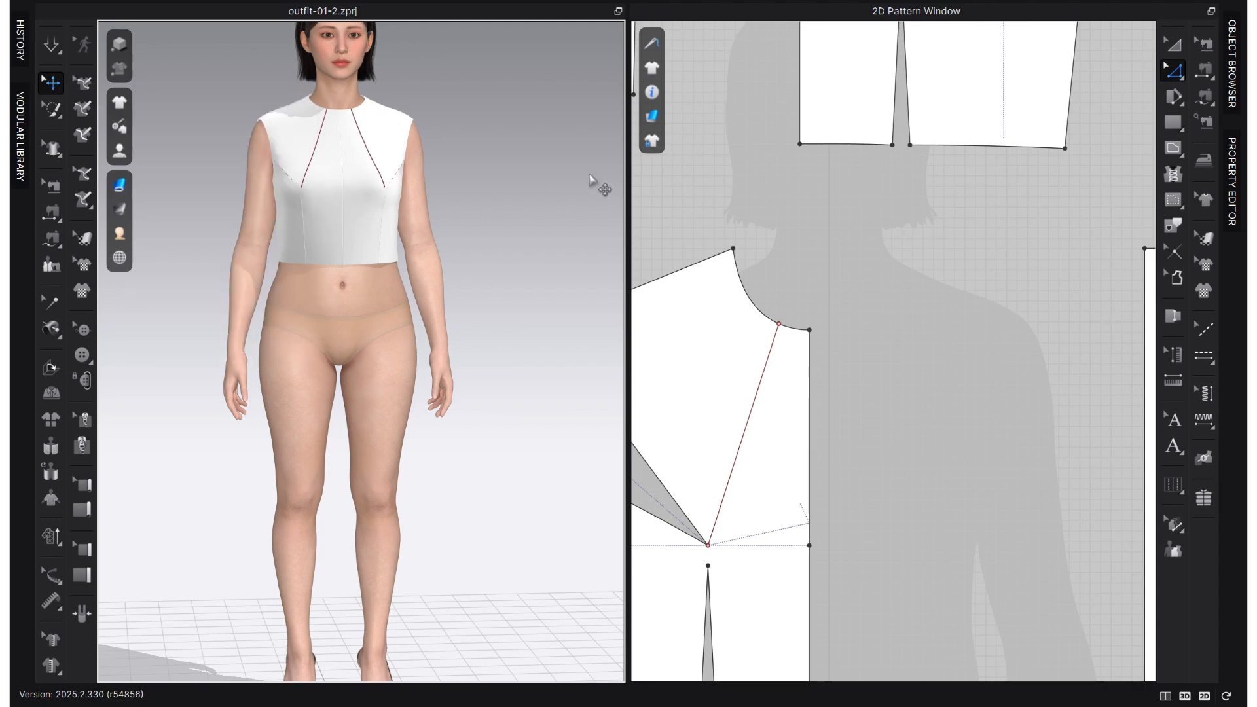
- Simulate the garment and examine the neckline-to-bust style lines on the avatar against the reference images
{"action": "scroll", "coordinate": [392, 189], "scroll_direction": "up", "scroll_amount": 2}
{"action": "right_click_drag", "start_coordinate": [396, 176], "coordinate": [392, 197]}
{"action": "middle_click_drag", "start_coordinate": [393, 198], "coordinate": [385, 362]}
{"action": "key", "text": "space"}
{"action": "left_click_drag", "start_coordinate": [294, 237], "coordinate": [288, 219]}
{"action": "right_click_drag", "start_coordinate": [421, 233], "coordinate": [461, 311]}
{"action": "middle_click_drag", "start_coordinate": [1126, 333], "coordinate": [851, 357]}
{"action": "scroll", "coordinate": [851, 419], "scroll_direction": "down", "scroll_amount": 3}
{"action": "middle_click_drag", "start_coordinate": [812, 396], "coordinate": [1080, 389]}
- Undo the neckline-to-bust internal line and convert the neckline split point to a curve point
{"action": "key", "text": "ctrl+z"}
{"action": "right_click", "coordinate": [839, 311]}
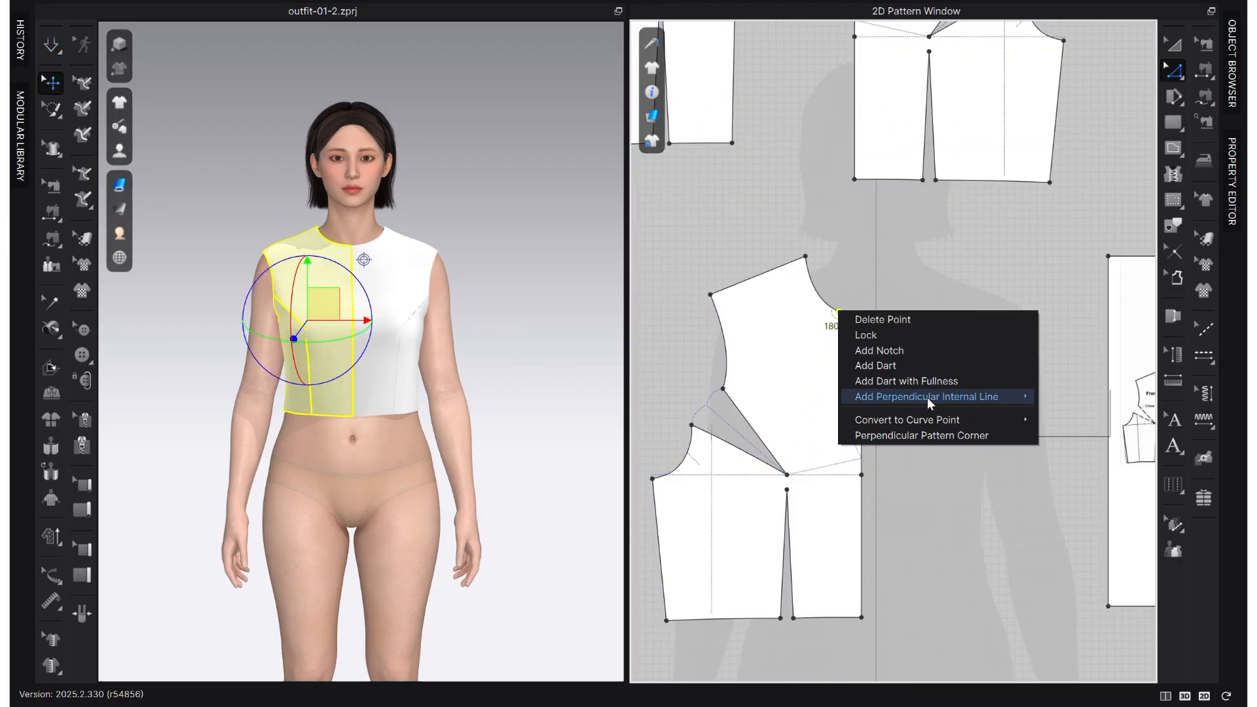
{"action": "mouse_move", "coordinate": [942, 419]}
{"action": "left_click", "coordinate": [1083, 421]}
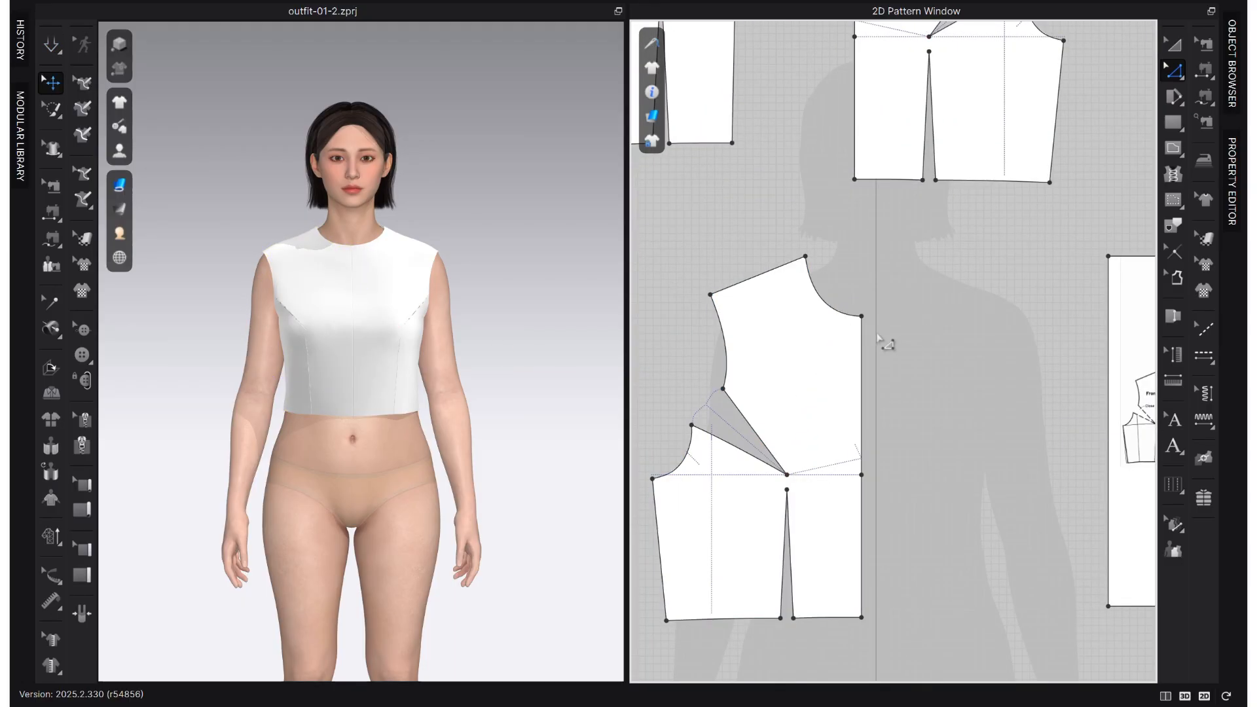
- Split the right front piece's neckline curve 2.8 cm from the centre front
{"action": "right_click", "coordinate": [845, 320]}
{"action": "right_click", "coordinate": [844, 312]}
{"action": "left_click", "coordinate": [849, 298]}
{"action": "right_click", "coordinate": [847, 317]}
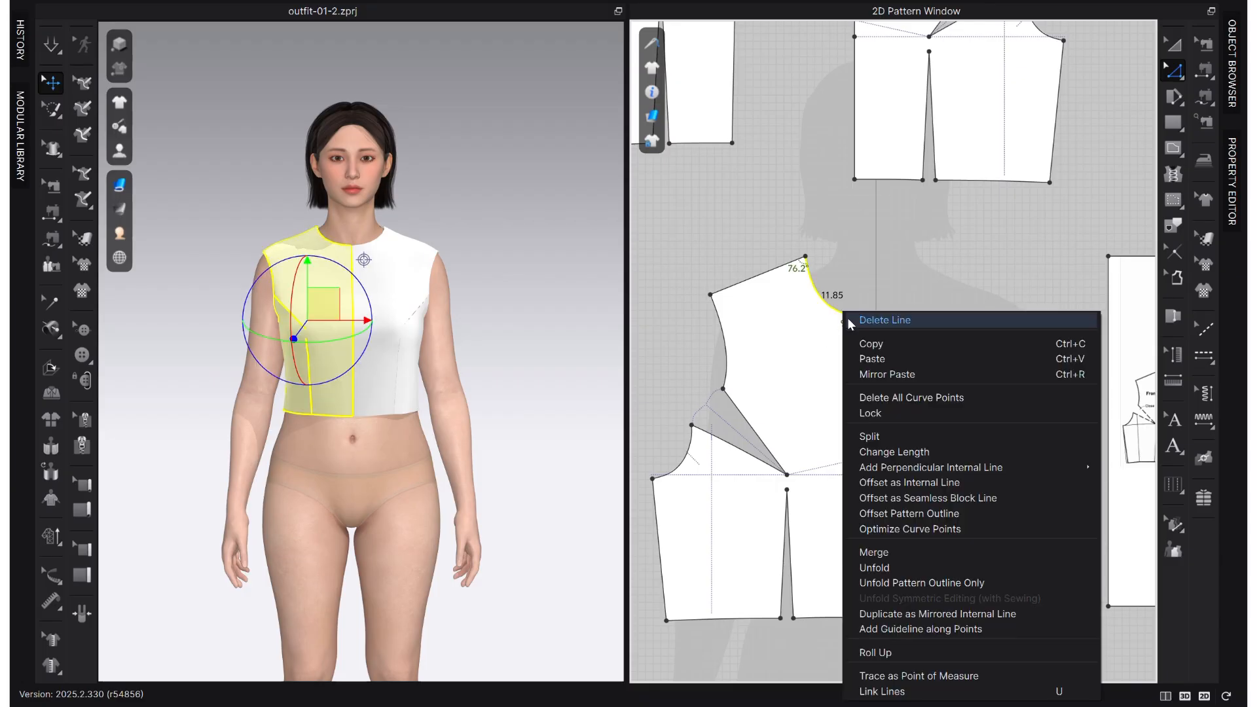
{"action": "left_click", "coordinate": [878, 433]}
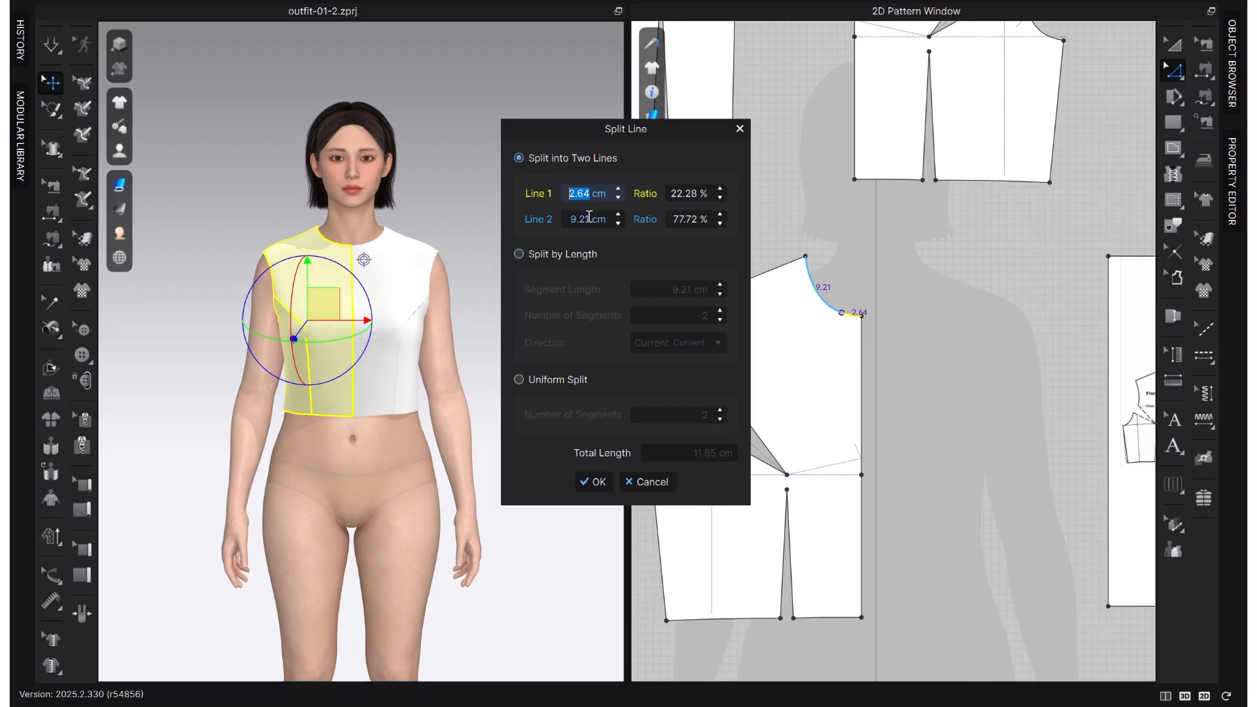
{"action": "type", "text": "2.8"}
{"action": "left_click", "coordinate": [591, 482]}
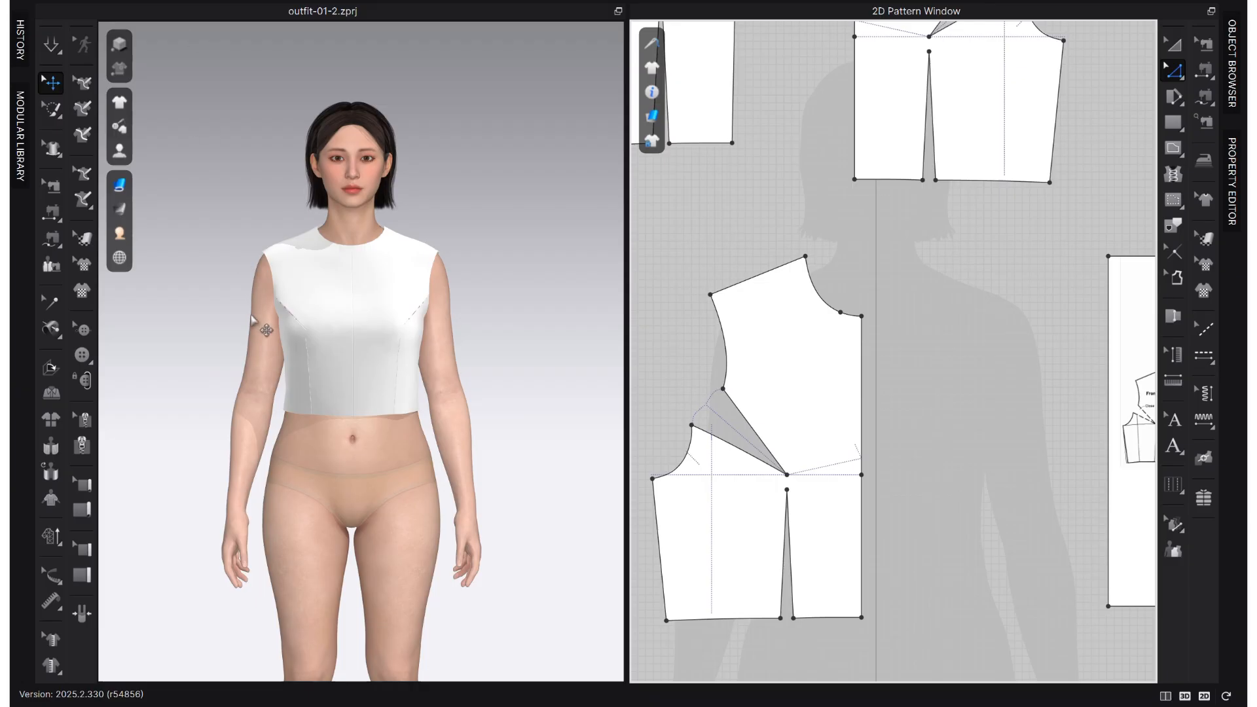
- Rotate the armhole dart closed about the bust point, opening it at the neckline split point with the dart tip kept on the bust point
{"action": "left_click", "coordinate": [812, 357]}
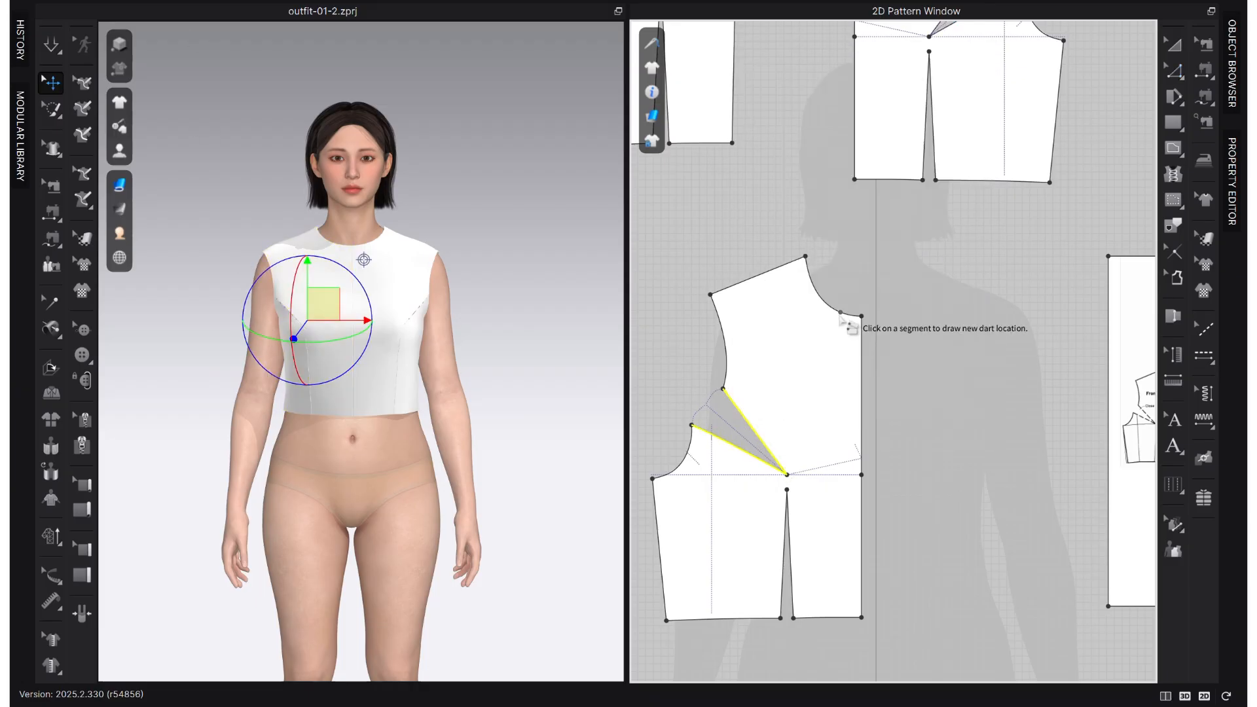
{"action": "left_click", "coordinate": [842, 314]}
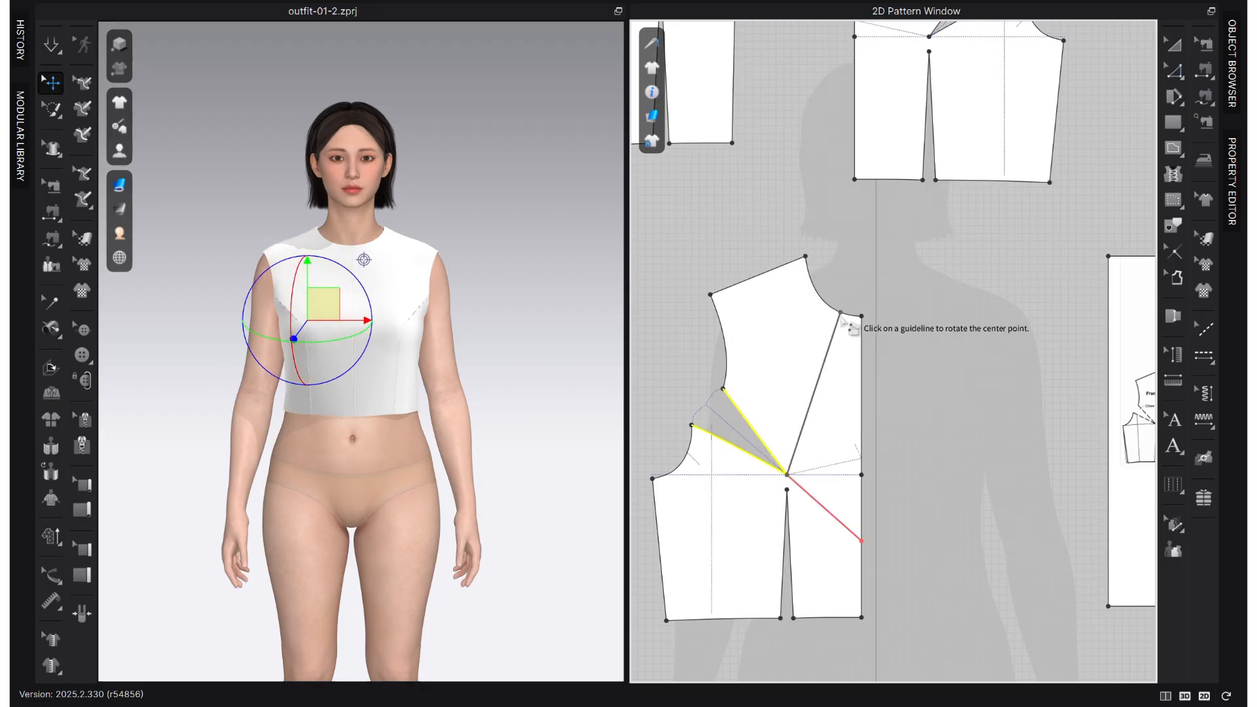
{"action": "left_click", "coordinate": [802, 488]}
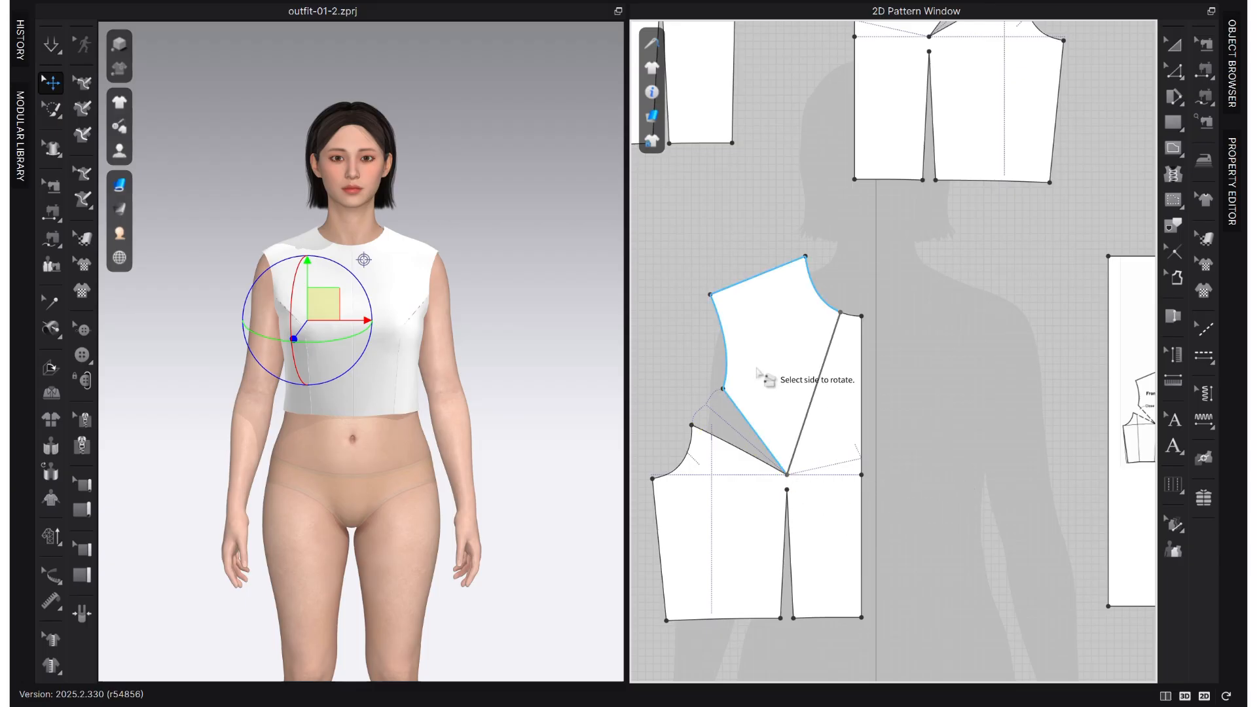
{"action": "scroll", "coordinate": [763, 378], "scroll_direction": "down", "scroll_amount": 2}
{"action": "scroll", "coordinate": [763, 378], "scroll_direction": "down", "scroll_amount": 1}
{"action": "left_click", "coordinate": [765, 380]}
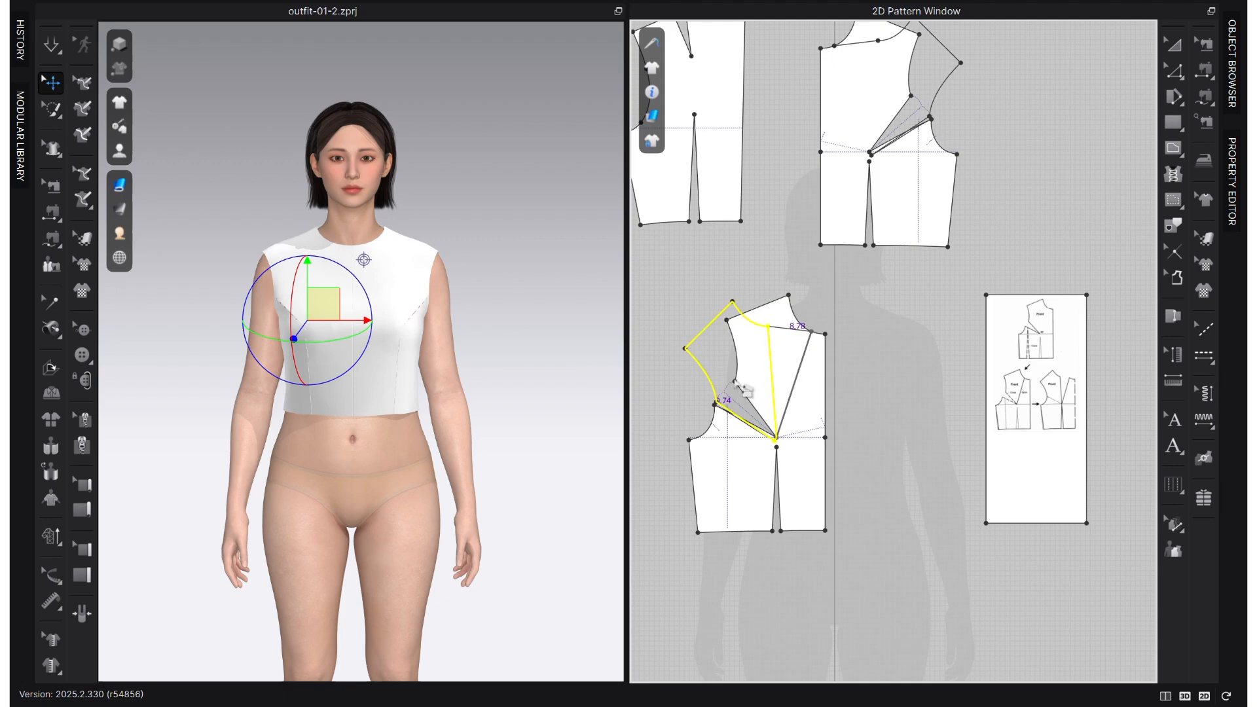
{"action": "scroll", "coordinate": [724, 391], "scroll_direction": "up", "scroll_amount": 4}
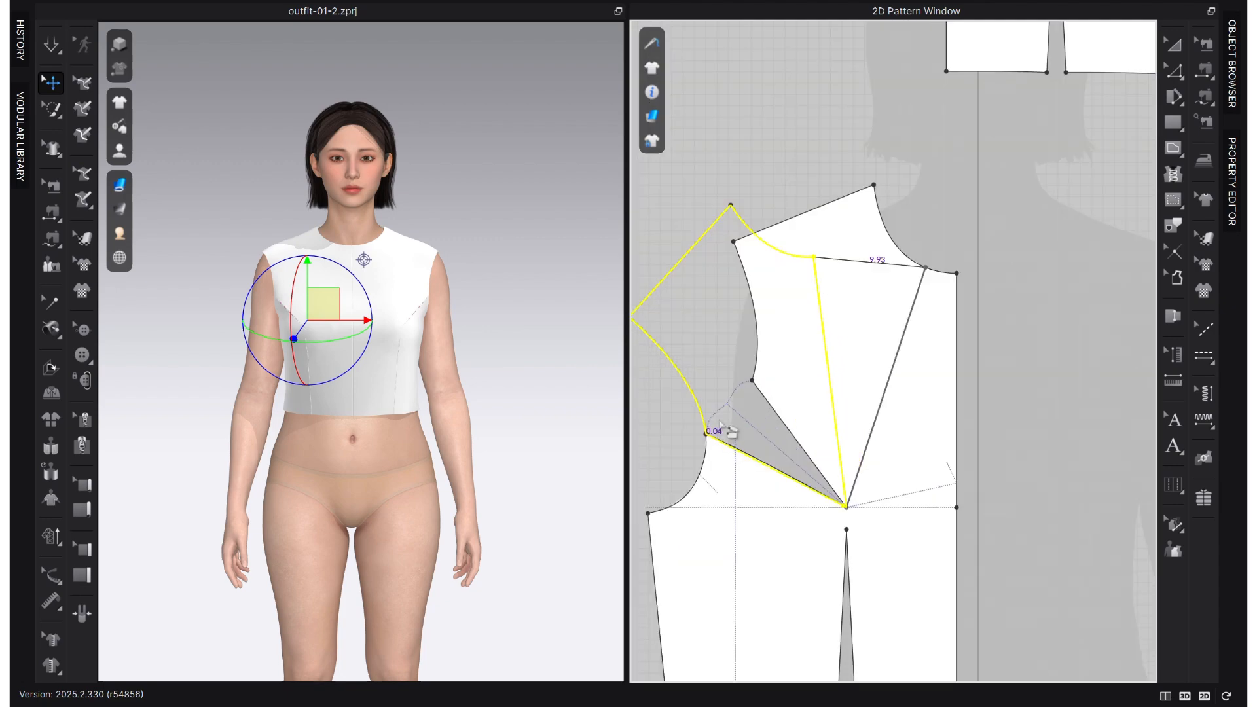
{"action": "left_click", "coordinate": [720, 432]}
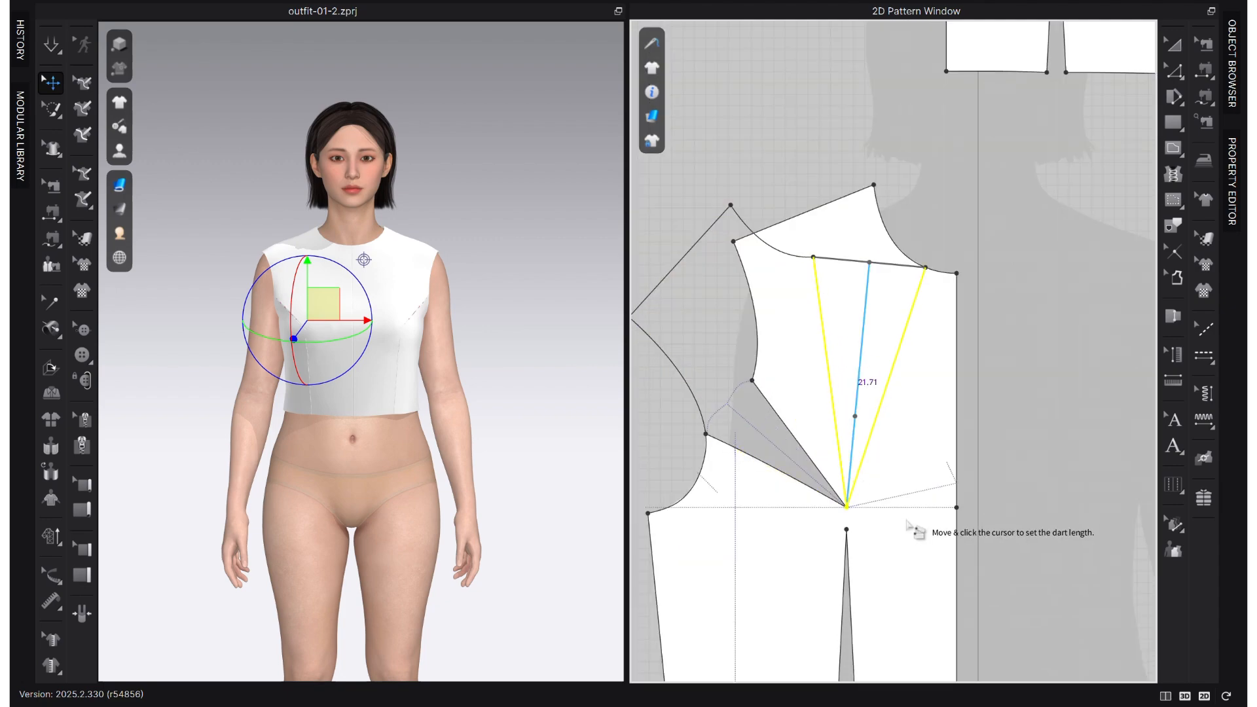
{"action": "left_click", "coordinate": [852, 519]}
{"action": "scroll", "coordinate": [851, 521], "scroll_direction": "down", "scroll_amount": 4}
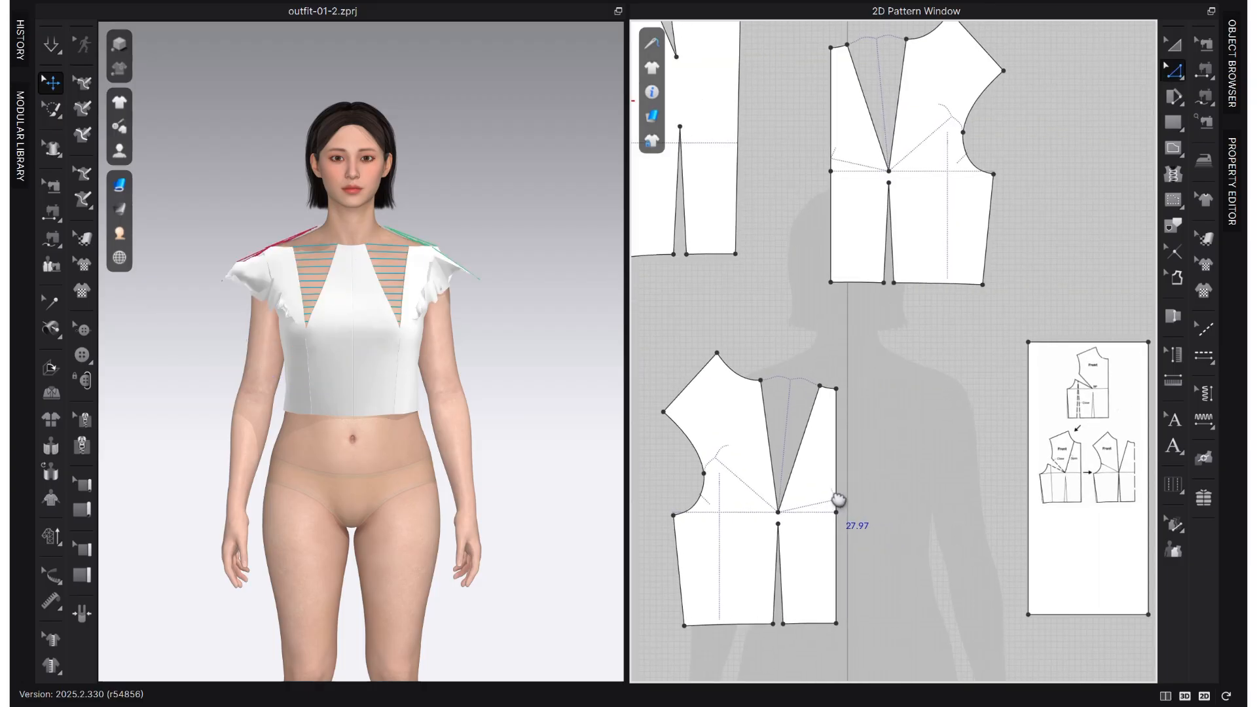
- Draw a straight internal line from the bust point down to the tip of the waist dart on the right front piece
{"action": "scroll", "coordinate": [779, 514], "scroll_direction": "up", "scroll_amount": 4}
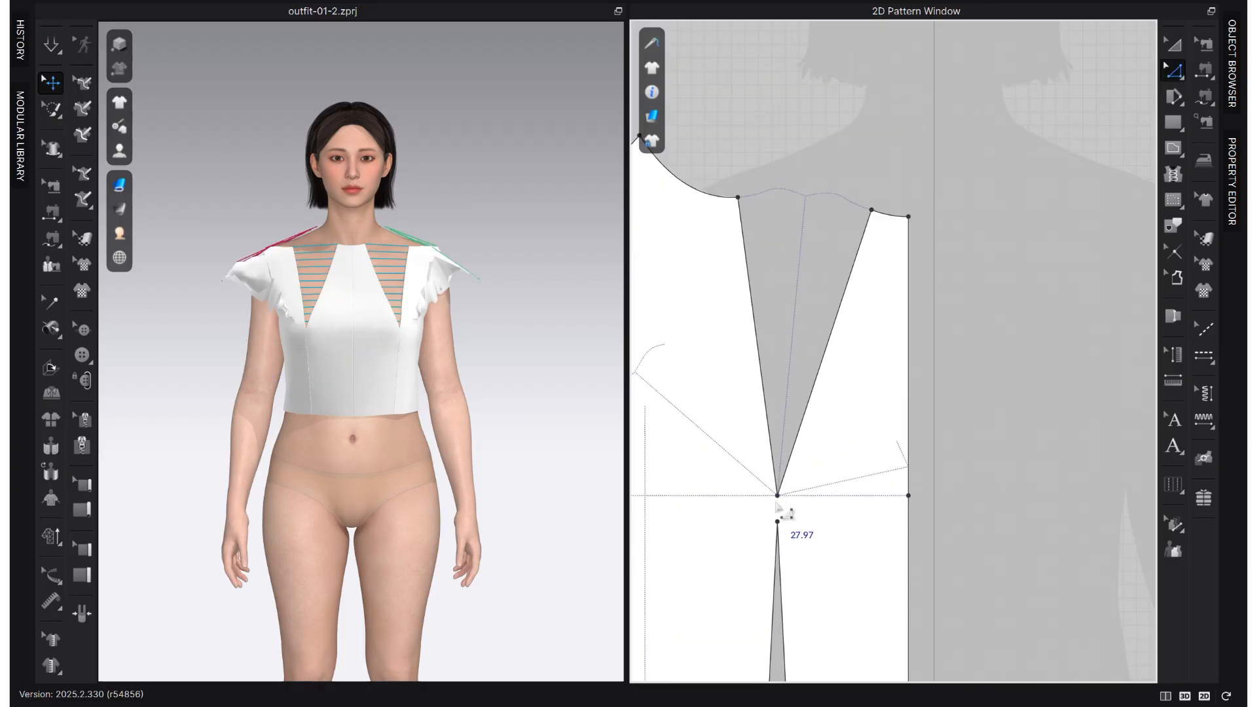
{"action": "scroll", "coordinate": [891, 474], "scroll_direction": "down", "scroll_amount": 2}
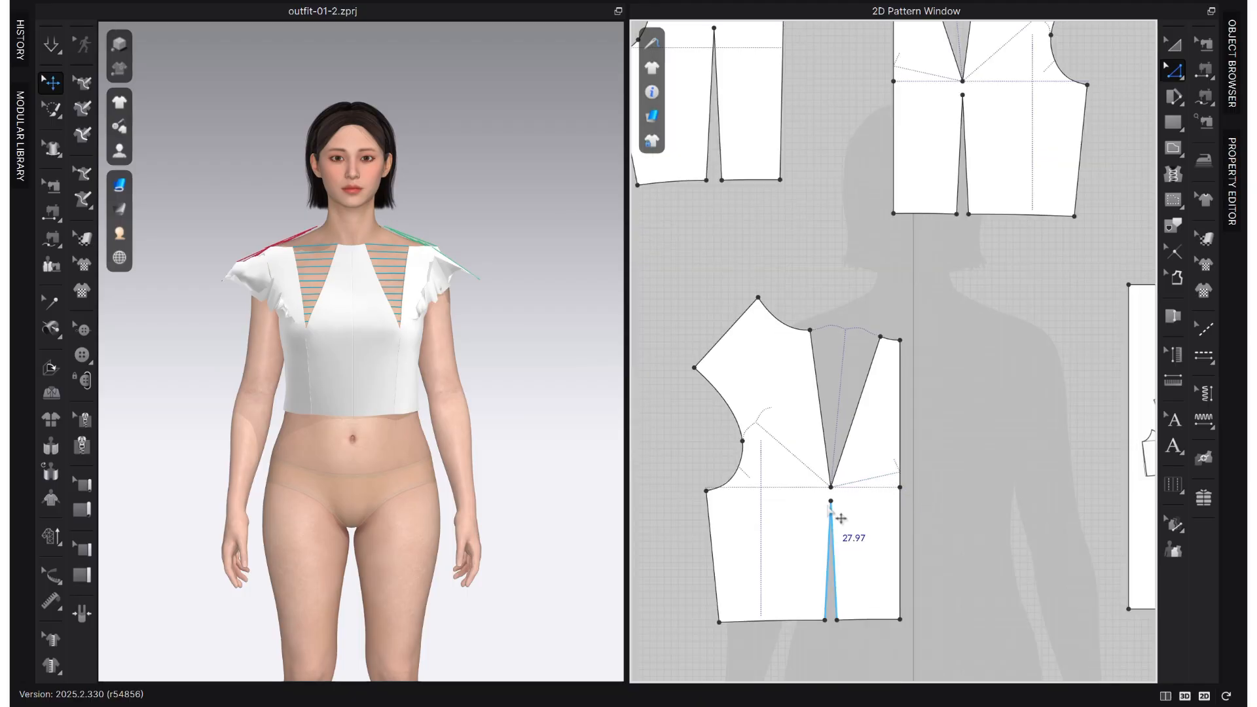
{"action": "middle_click_drag", "start_coordinate": [906, 515], "coordinate": [847, 508]}
{"action": "scroll", "coordinate": [847, 509], "scroll_direction": "up", "scroll_amount": 1}
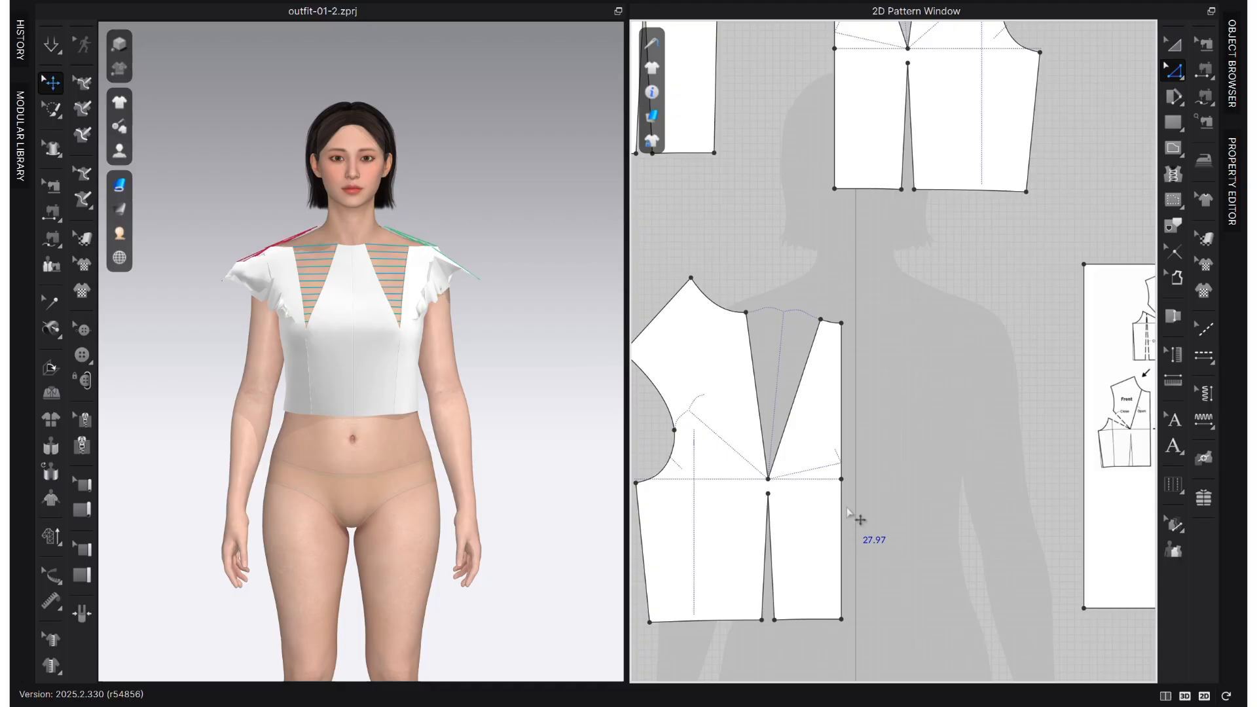
{"action": "scroll", "coordinate": [782, 485], "scroll_direction": "up", "scroll_amount": 3}
{"action": "key", "text": "g"}
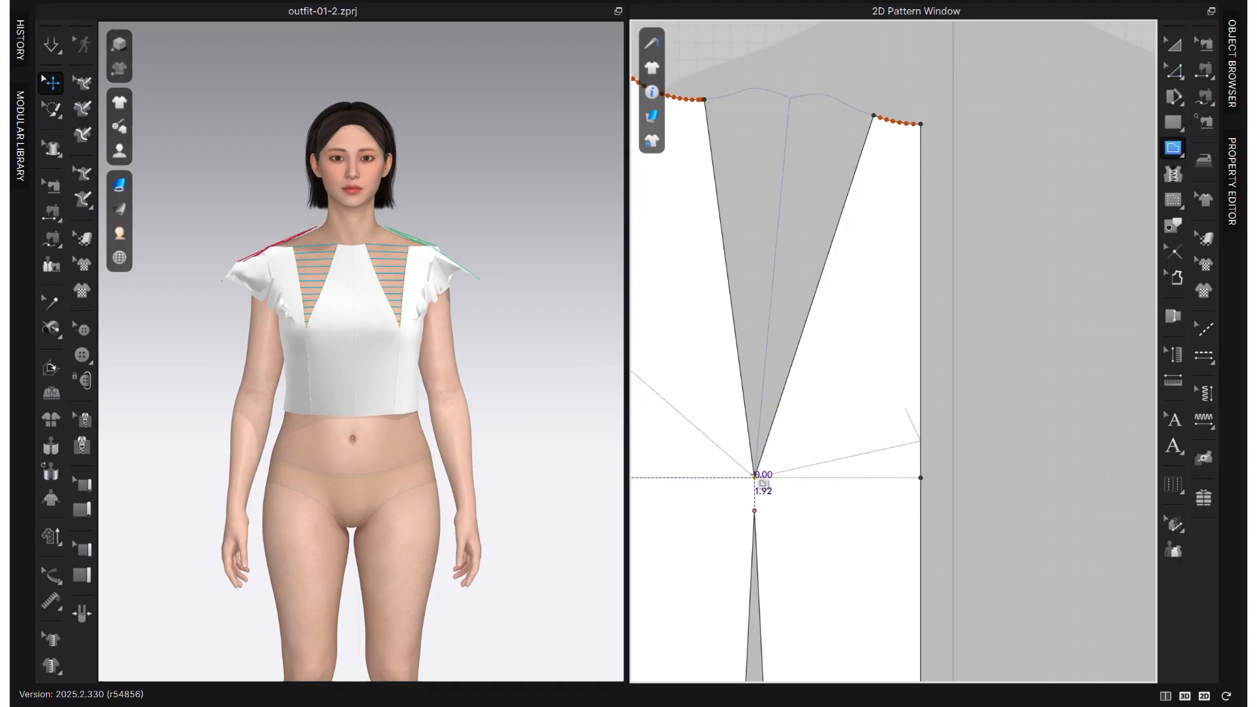
{"action": "scroll", "coordinate": [761, 483], "scroll_direction": "down", "scroll_amount": 3}
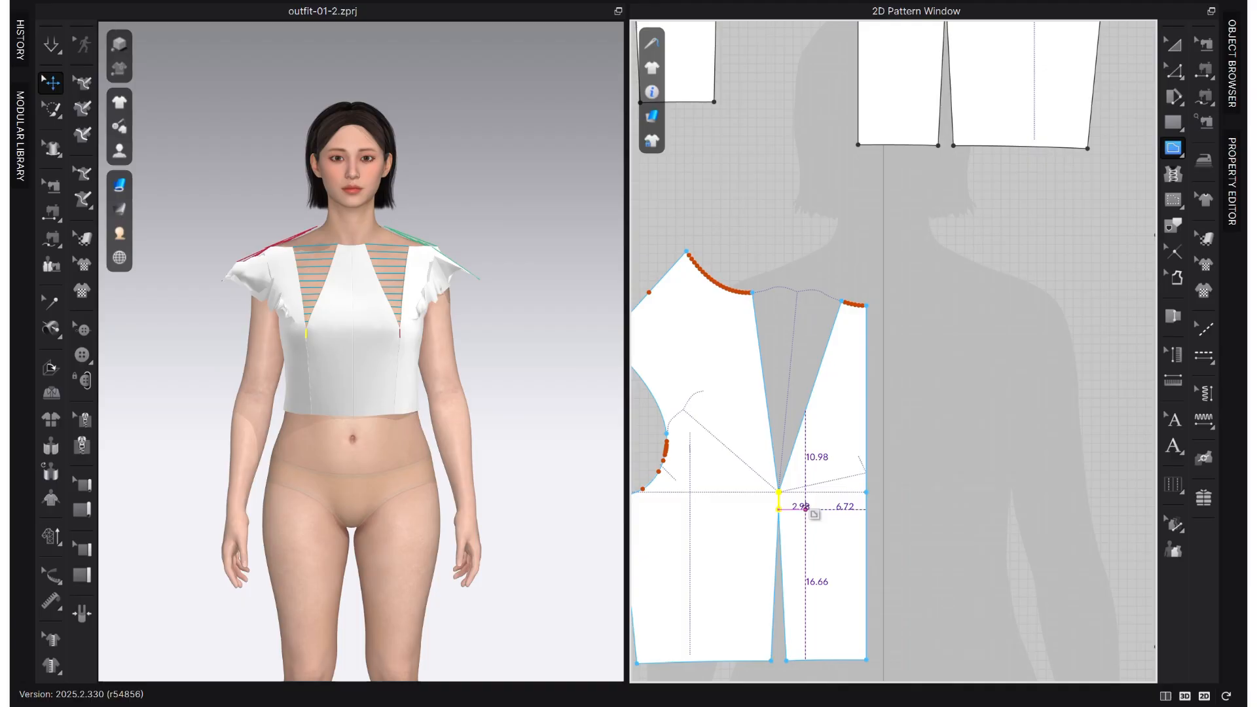
- Cut the front piece along the short internal line between the darts and separate the side panel from the centre panel
{"action": "key", "text": "z"}
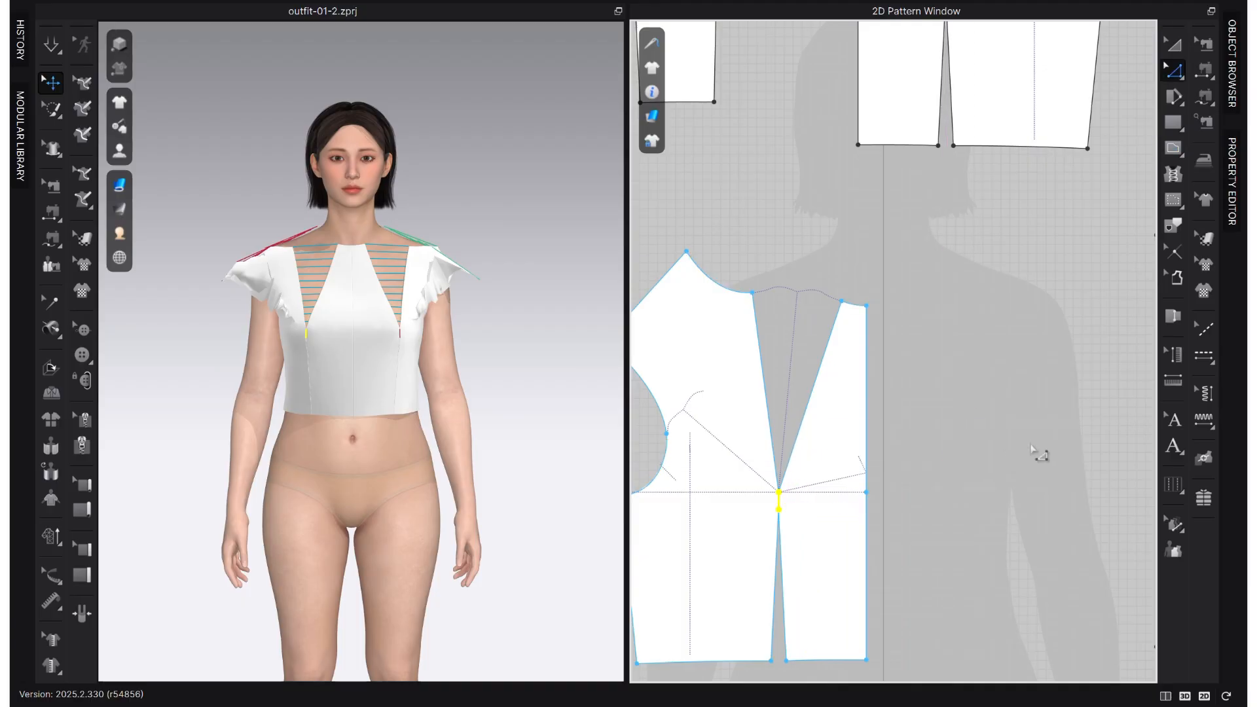
{"action": "left_click", "coordinate": [780, 504]}
{"action": "right_click", "coordinate": [781, 506]}
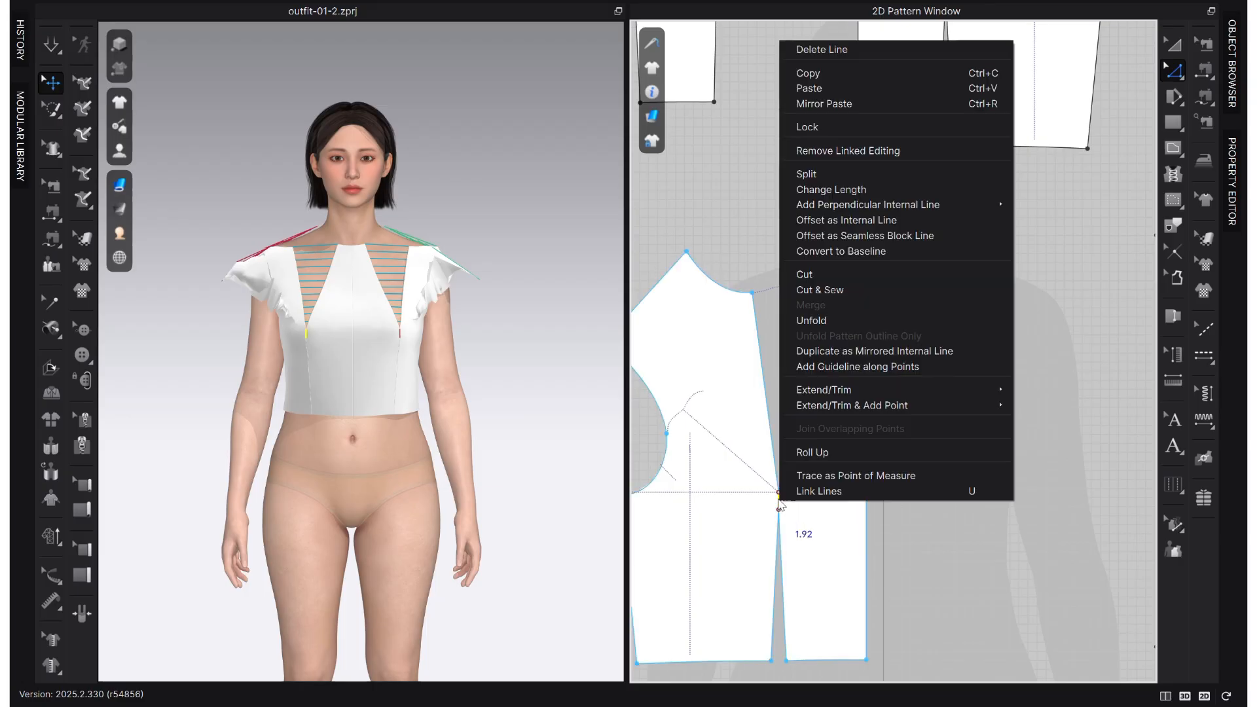
{"action": "left_click", "coordinate": [855, 276]}
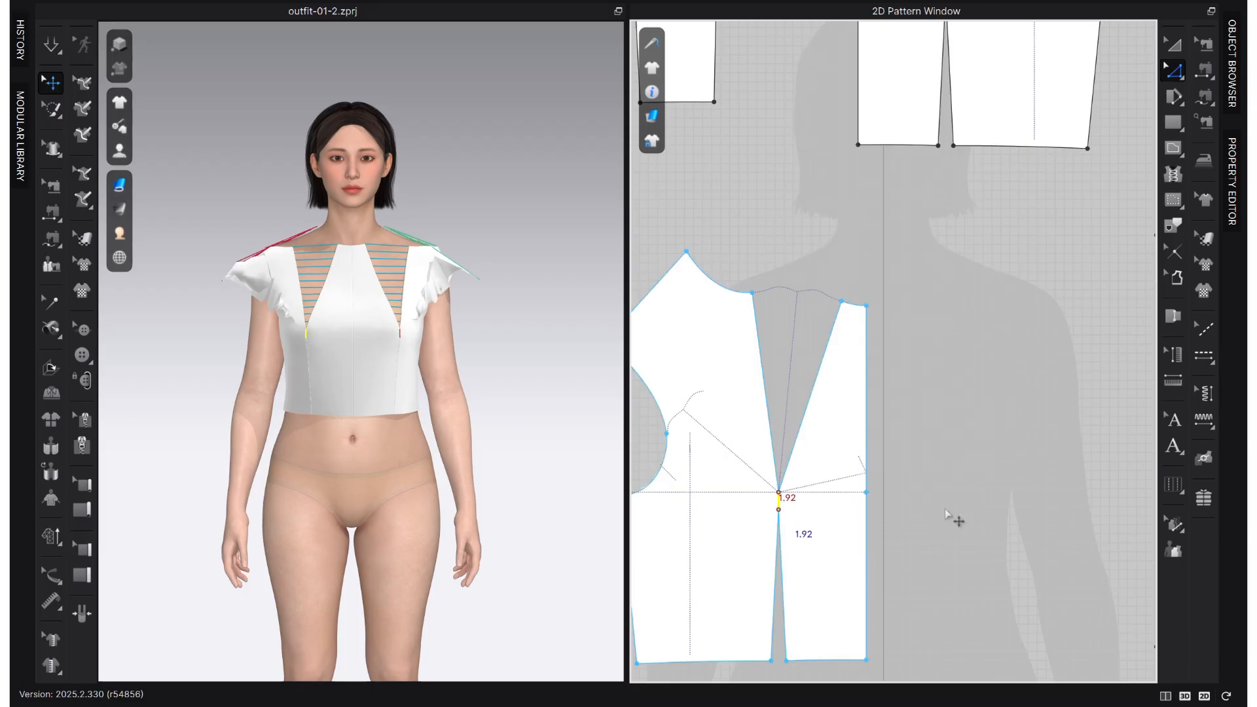
{"action": "scroll", "coordinate": [831, 535], "scroll_direction": "down", "scroll_amount": 5}
{"action": "middle_click_drag", "start_coordinate": [832, 535], "coordinate": [895, 456]}
{"action": "key", "text": "a"}
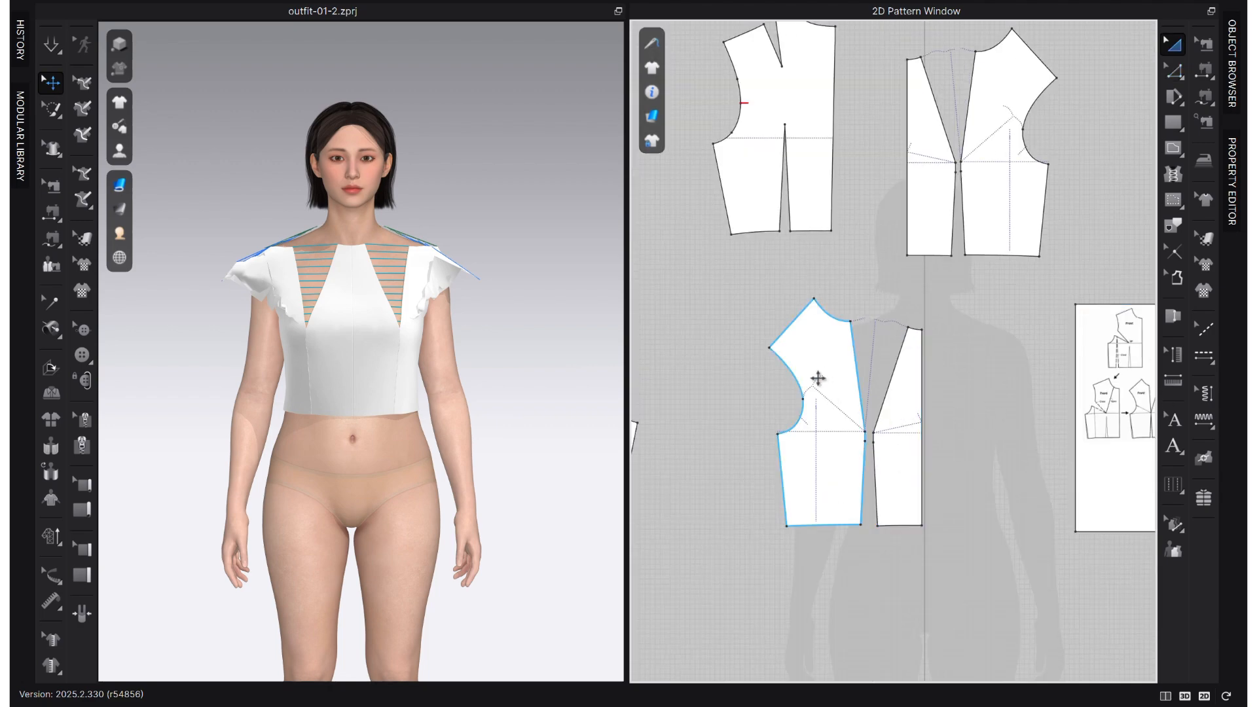
- Compare the separated front panels with the dart-manipulation diagram and the panelled dress illustration
{"action": "scroll", "coordinate": [898, 491], "scroll_direction": "up", "scroll_amount": 4}
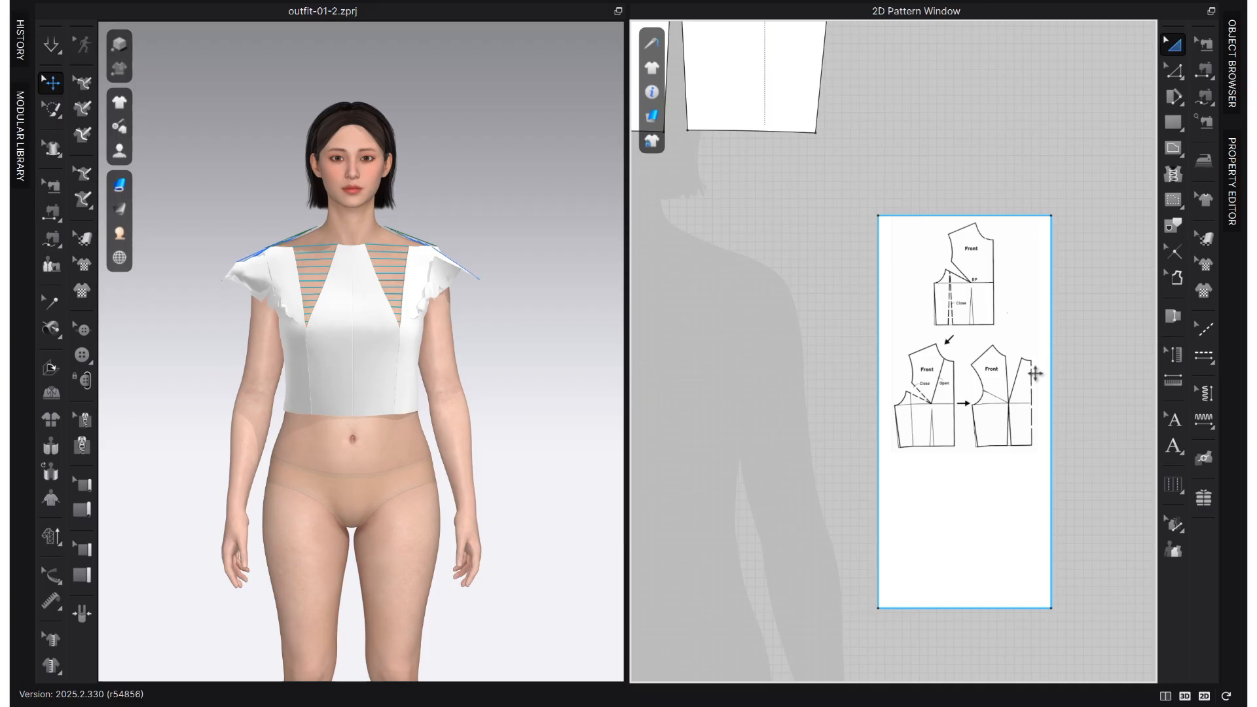
{"action": "scroll", "coordinate": [1039, 358], "scroll_direction": "up", "scroll_amount": 4}
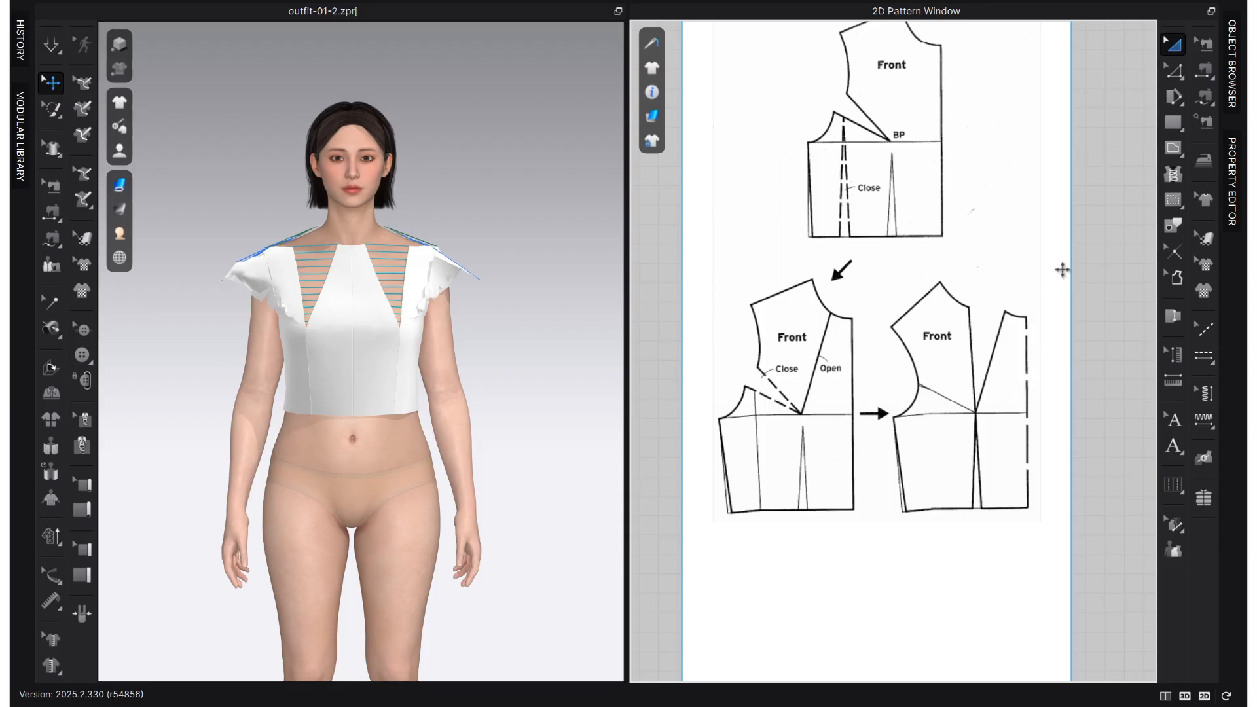
{"action": "scroll", "coordinate": [993, 429], "scroll_direction": "down", "scroll_amount": 4}
{"action": "middle_click_drag", "start_coordinate": [978, 431], "coordinate": [741, 448]}
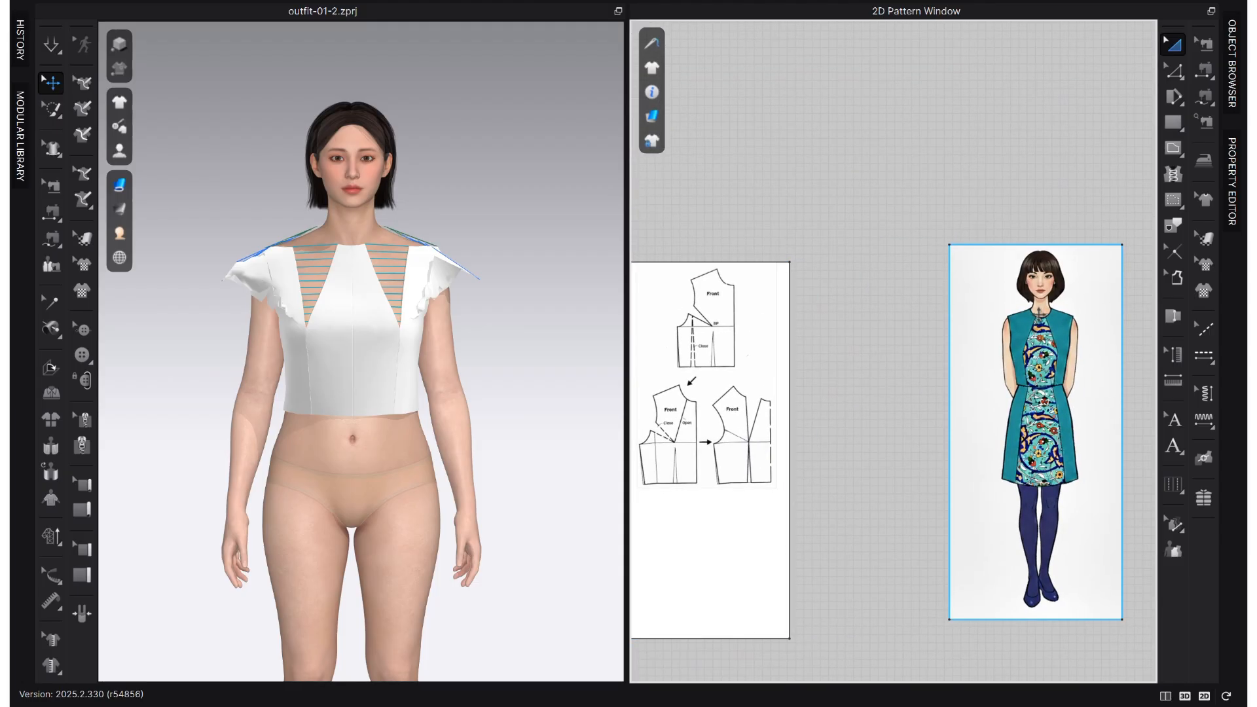
{"action": "middle_click_drag", "start_coordinate": [827, 464], "coordinate": [1131, 440]}
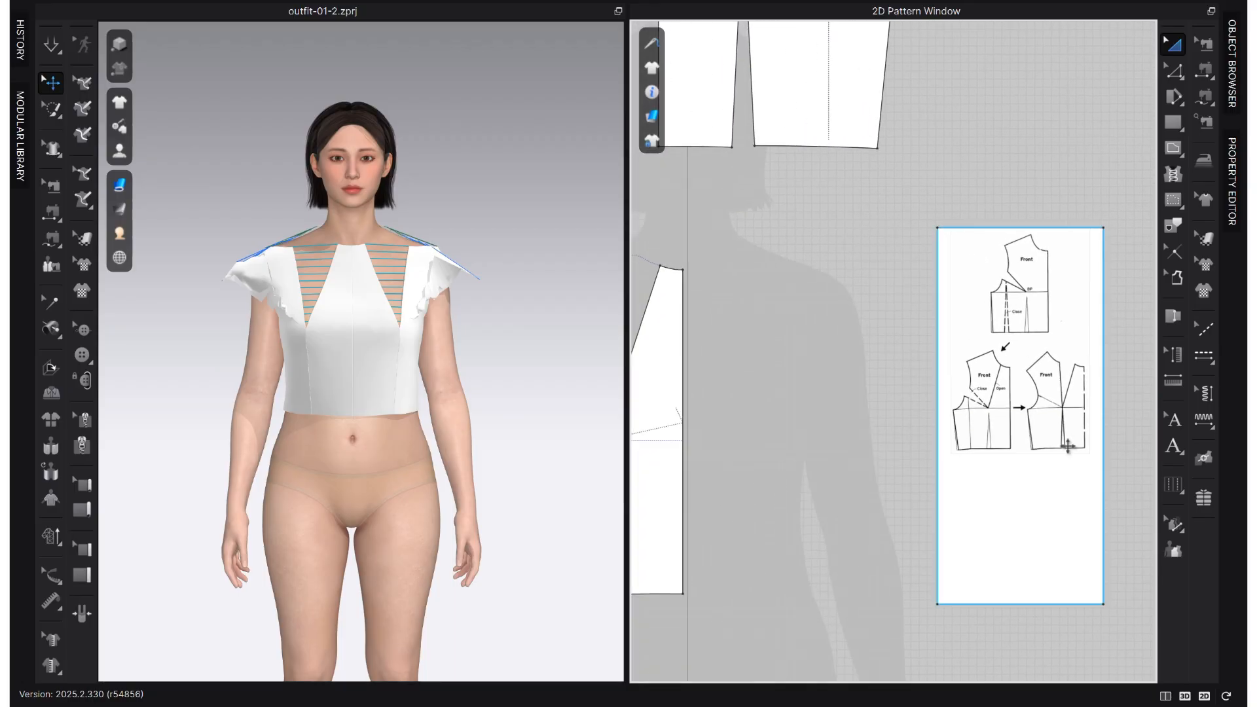
{"action": "scroll", "coordinate": [1073, 487], "scroll_direction": "down", "scroll_amount": 3}
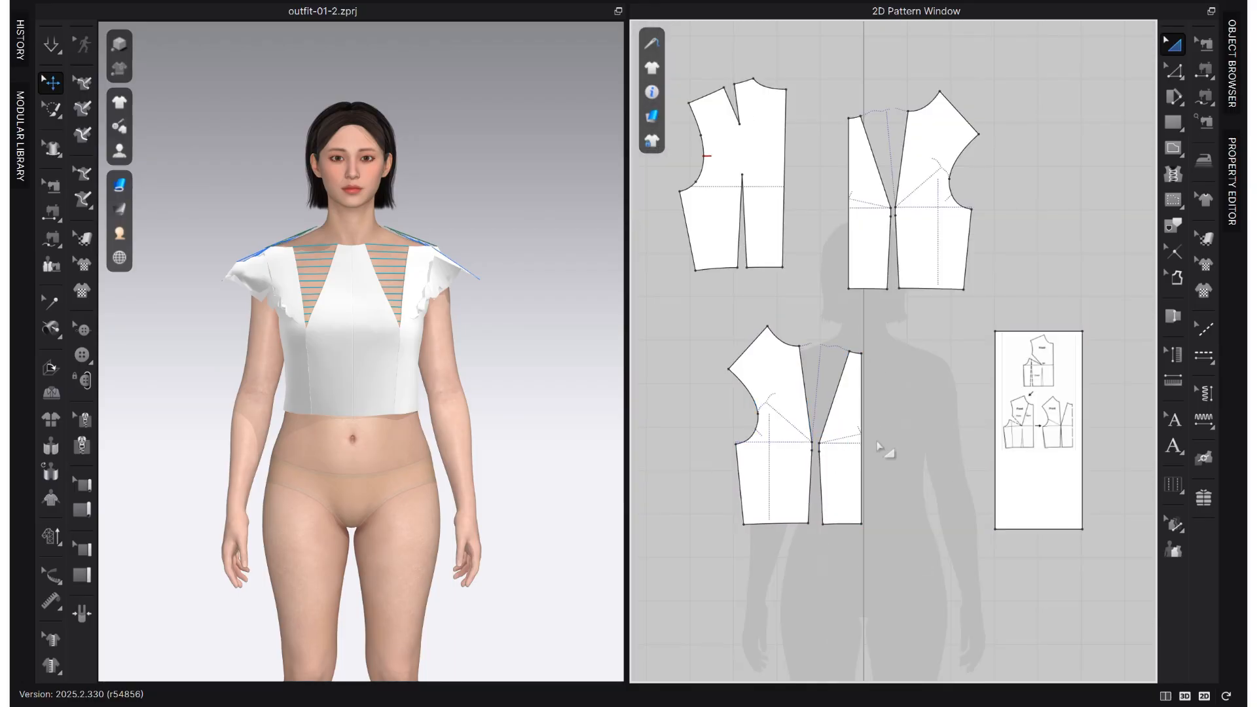
{"action": "scroll", "coordinate": [930, 409], "scroll_direction": "down", "scroll_amount": 3}
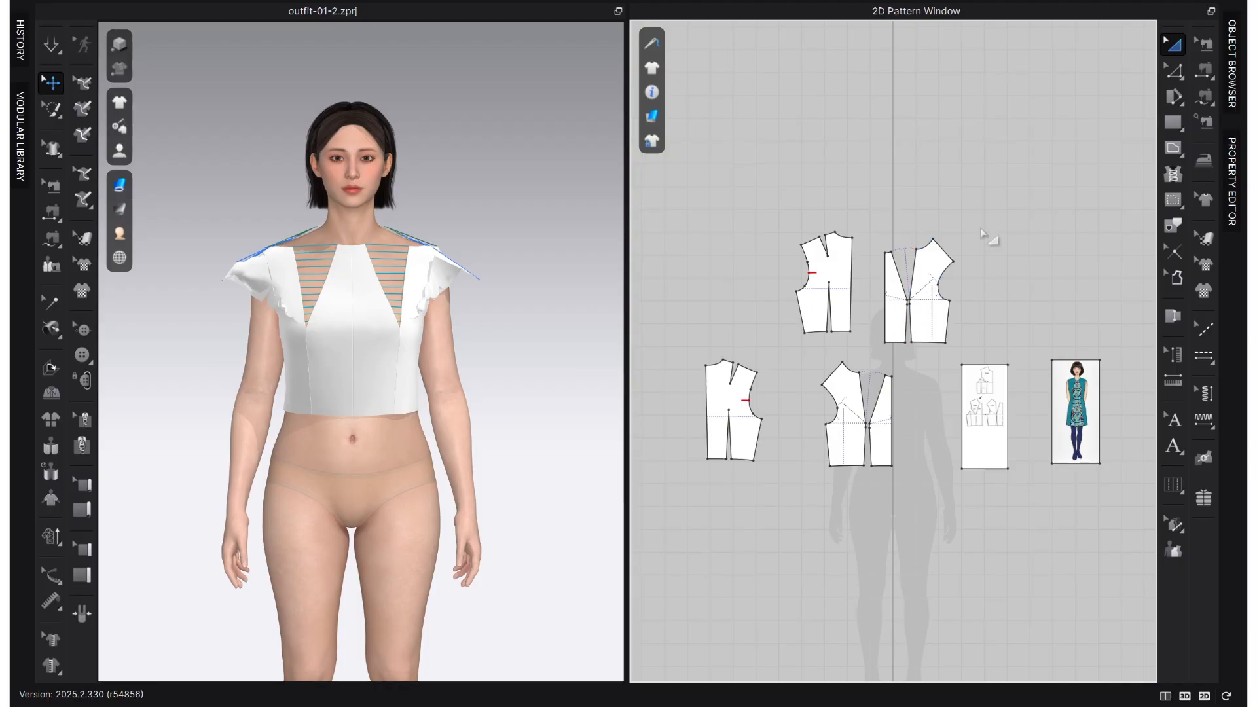
- Delete the linked mirrored pair of front panels in the upper row beside the back piece
{"action": "left_click_drag", "start_coordinate": [975, 216], "coordinate": [885, 359]}
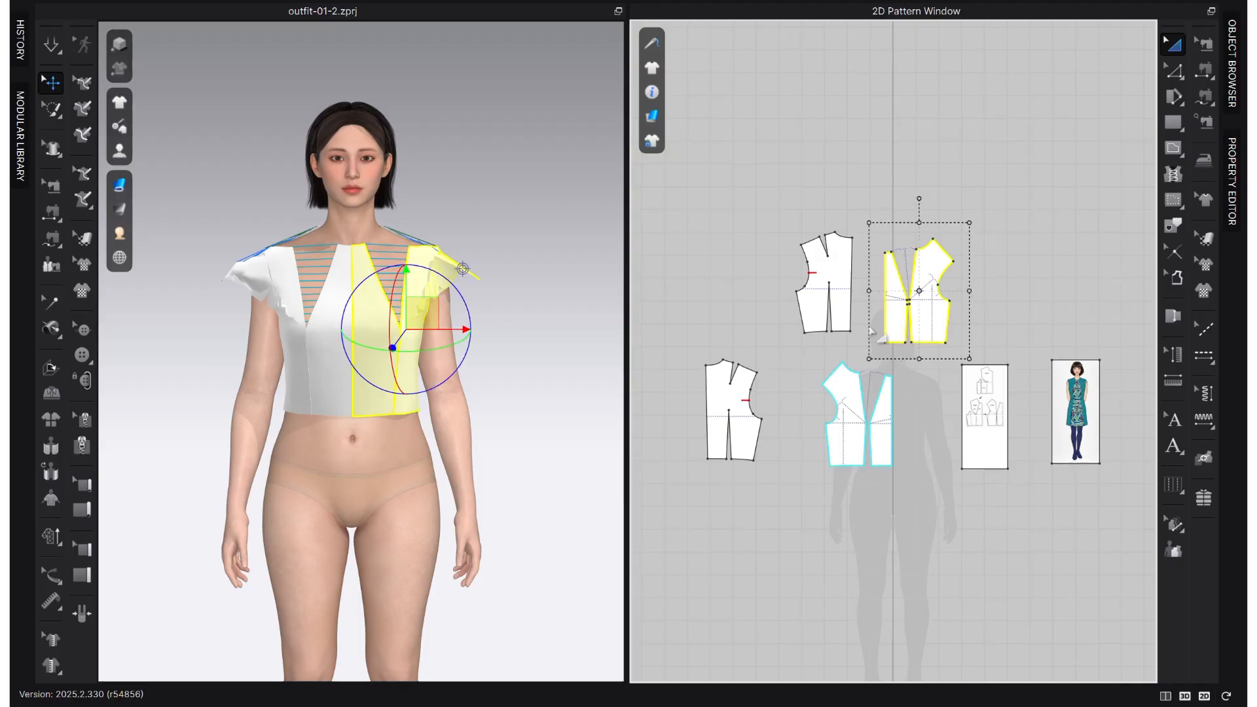
{"action": "key", "text": "ctrl+c"}
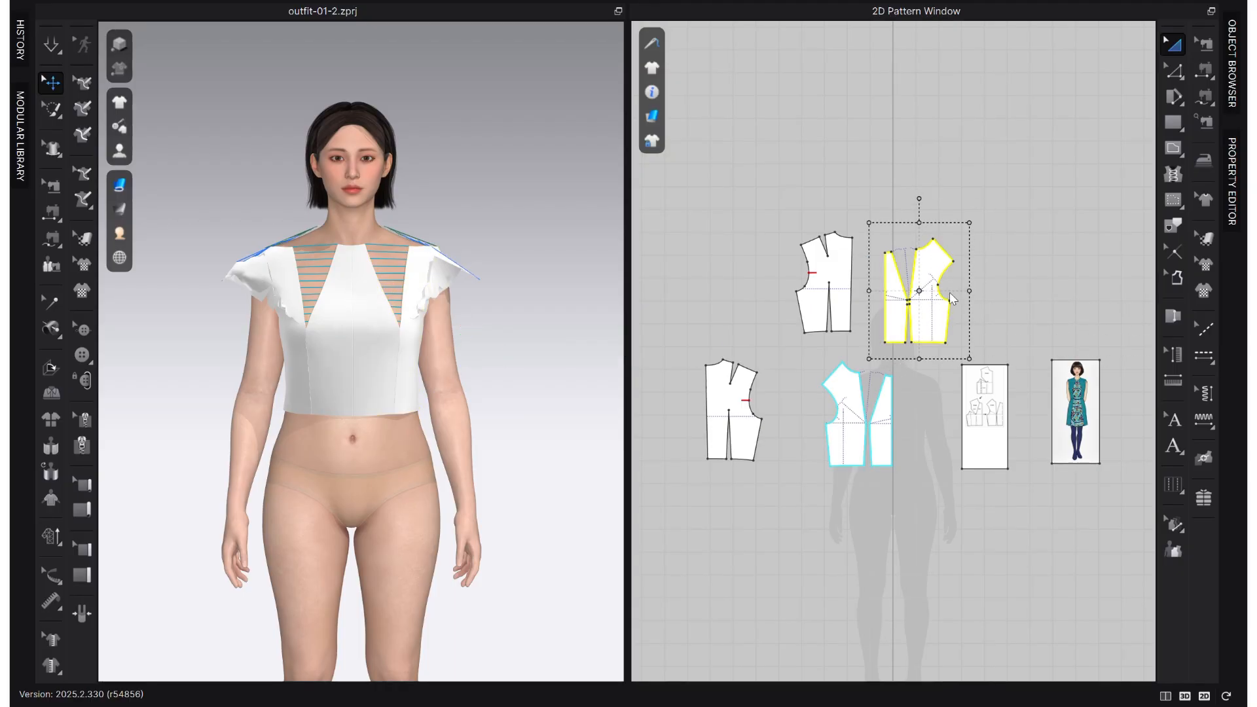
{"action": "key", "text": "Delete"}
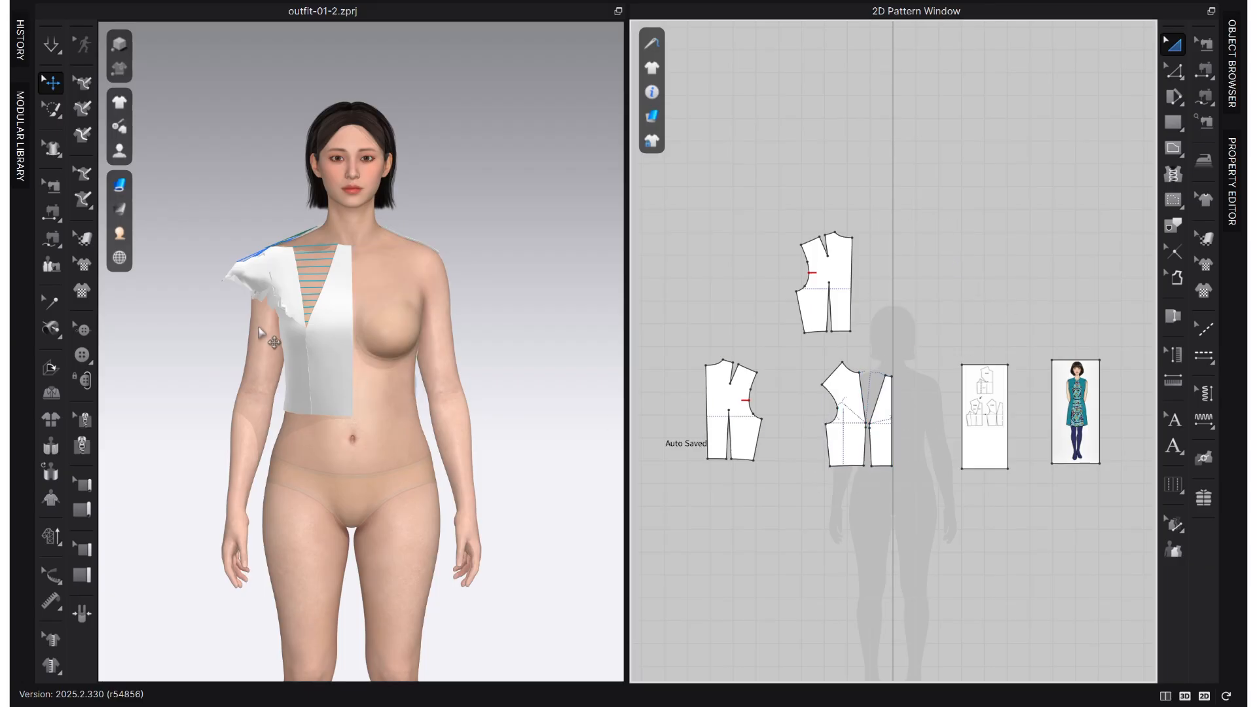
- Move the remaining centre front panel sideways so its centre front edge lines up with the avatar's vertical centre line
{"action": "scroll", "coordinate": [861, 433], "scroll_direction": "up", "scroll_amount": 3}
{"action": "scroll", "coordinate": [976, 410], "scroll_direction": "up", "scroll_amount": 3}
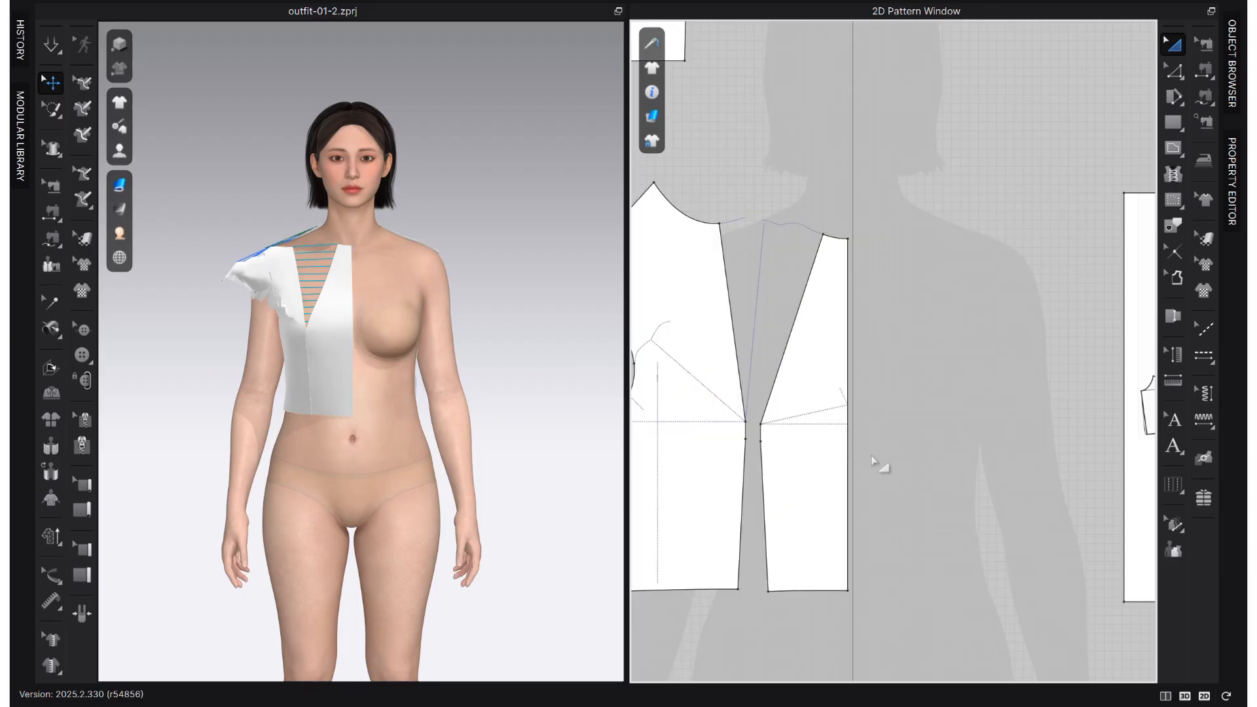
{"action": "scroll", "coordinate": [879, 462], "scroll_direction": "down", "scroll_amount": 3}
{"action": "left_click", "coordinate": [763, 339]}
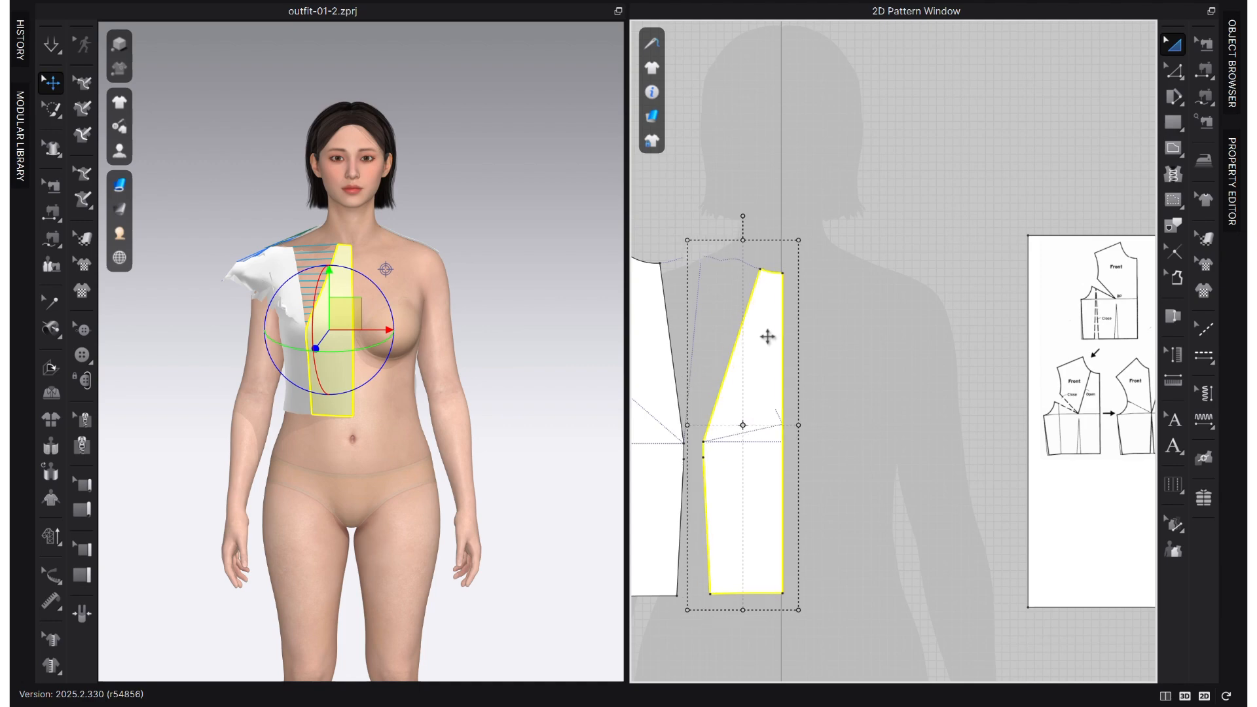
{"action": "left_click", "coordinate": [818, 481]}
{"action": "scroll", "coordinate": [749, 410], "scroll_direction": "up", "scroll_amount": 2}
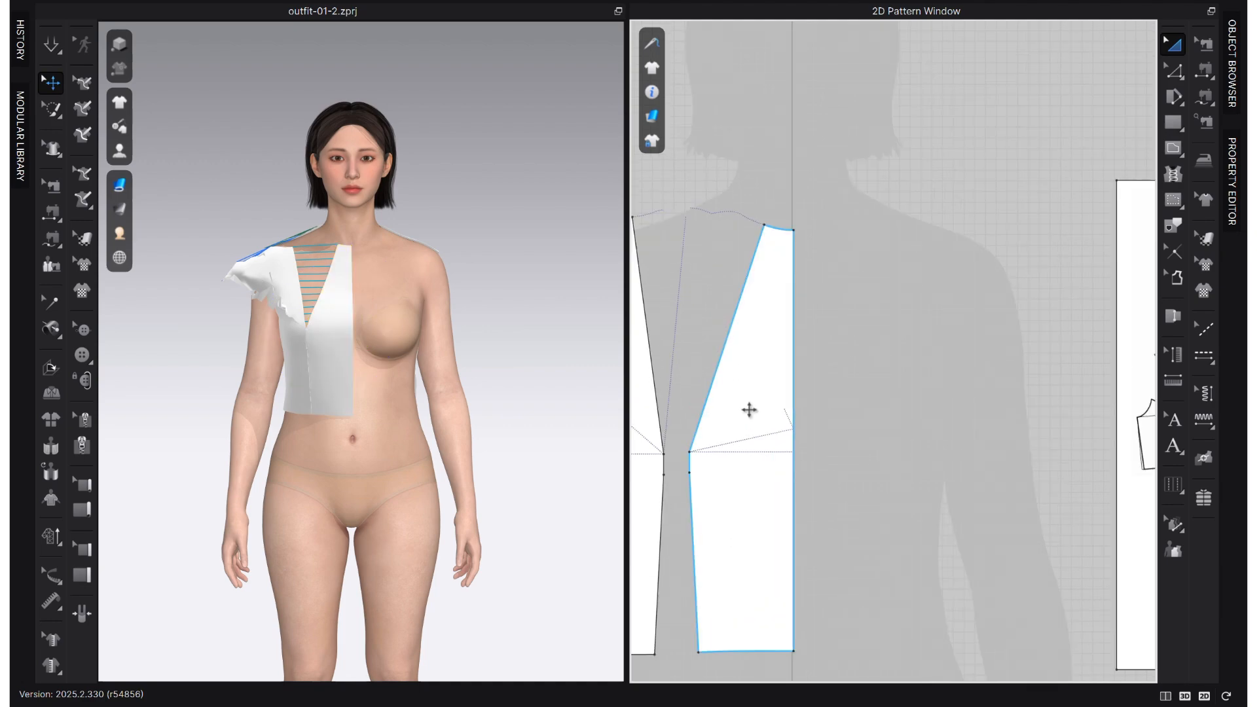
{"action": "scroll", "coordinate": [786, 627], "scroll_direction": "up", "scroll_amount": 2}
{"action": "left_click", "coordinate": [781, 628]}
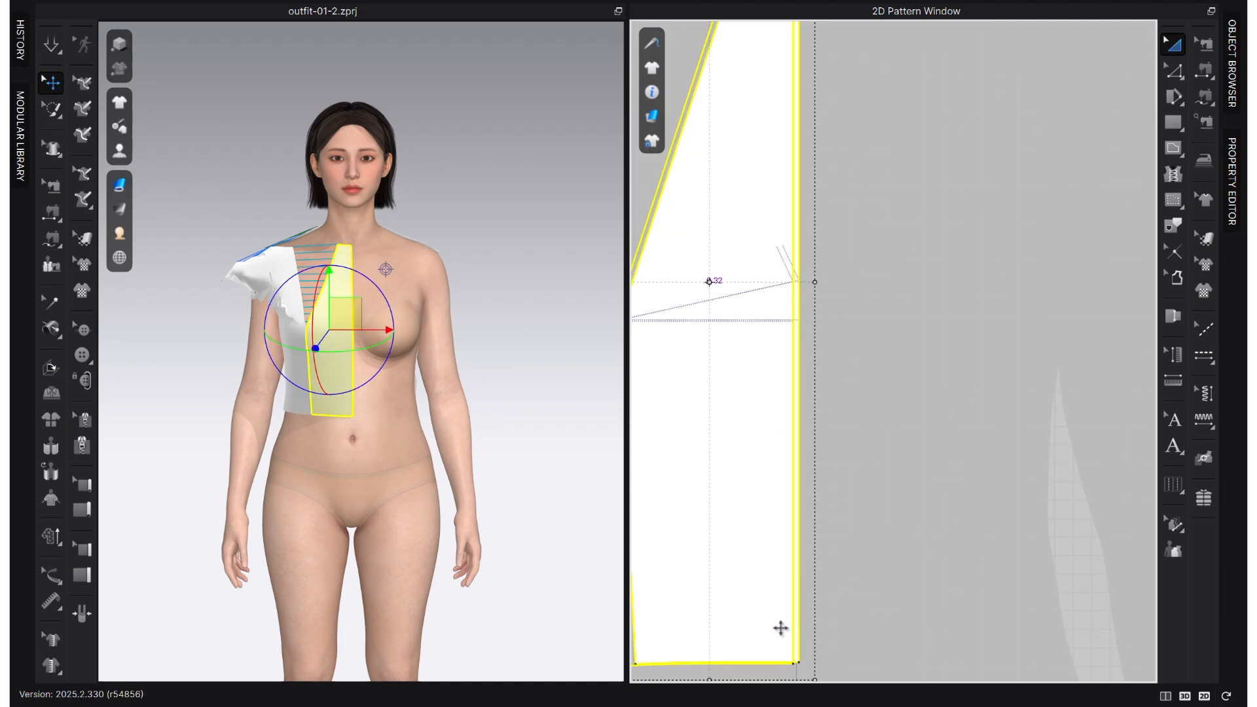
{"action": "scroll", "coordinate": [794, 585], "scroll_direction": "down", "scroll_amount": 2}
{"action": "left_click", "coordinate": [849, 485]}
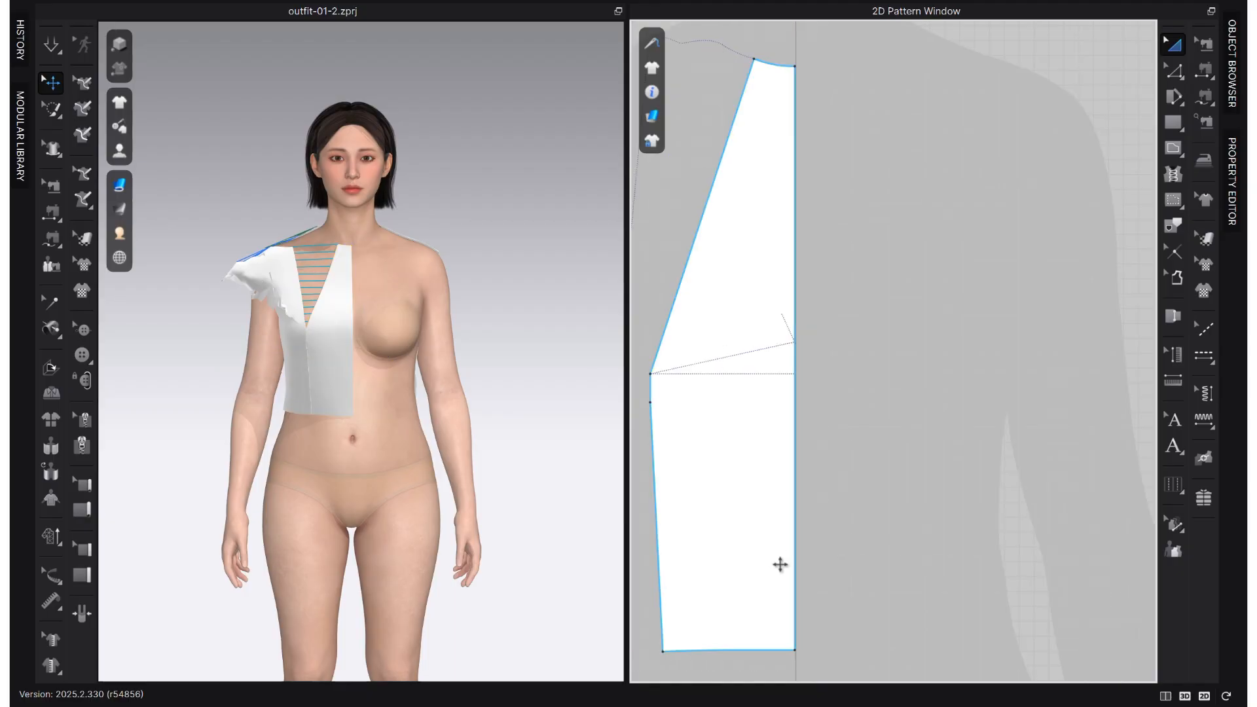
- Unfold the centre front panel along its centre front edge with symmetric editing and sewing
{"action": "key", "text": "z"}
{"action": "right_click", "coordinate": [796, 522]}
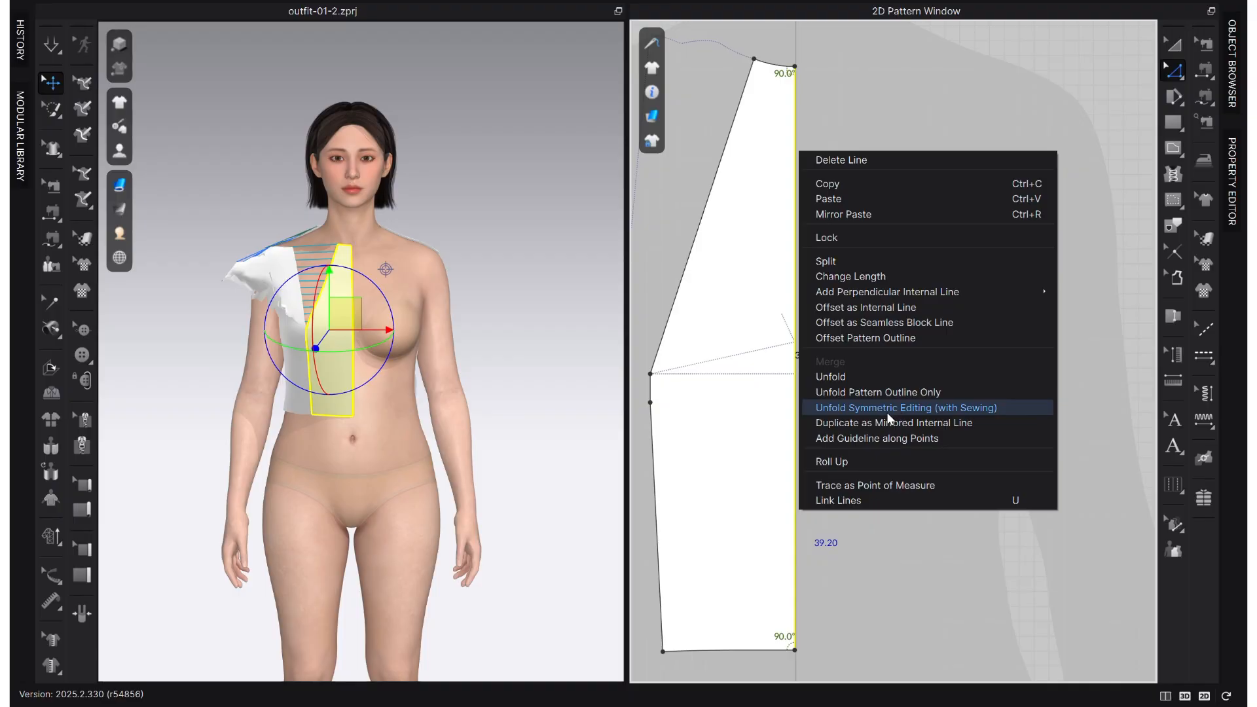
{"action": "left_click", "coordinate": [888, 409]}
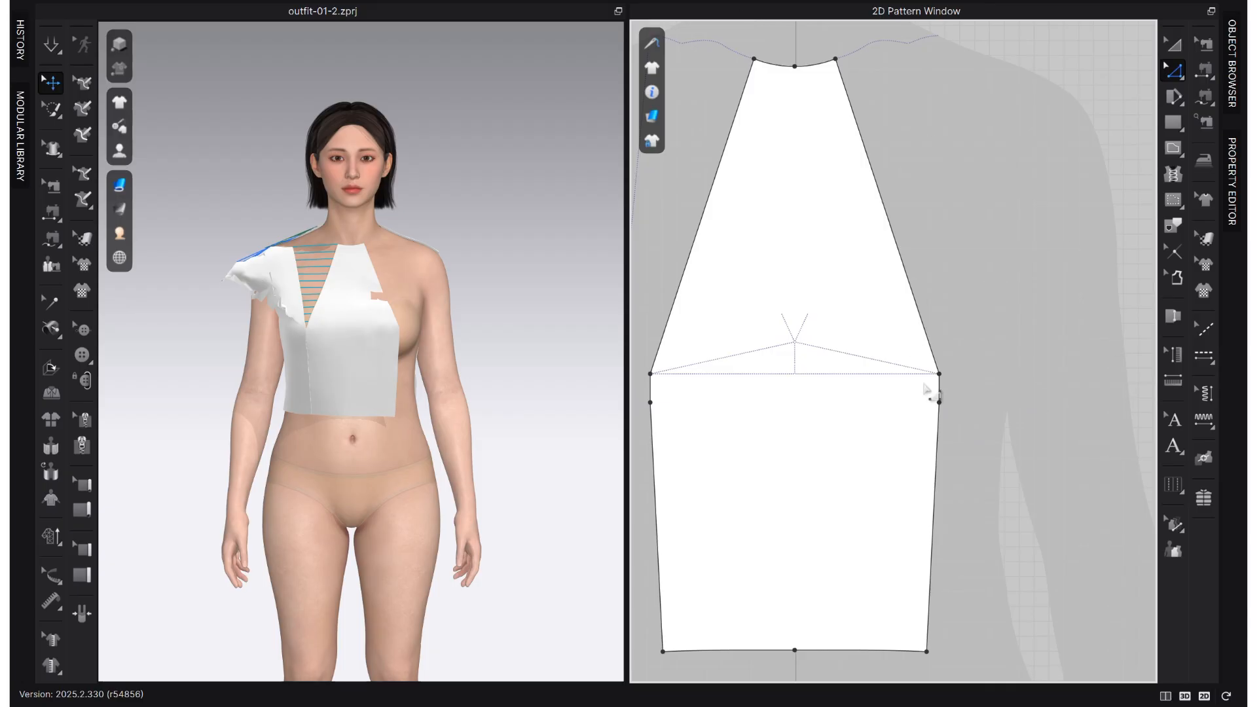
{"action": "scroll", "coordinate": [968, 343], "scroll_direction": "down", "scroll_amount": 3}
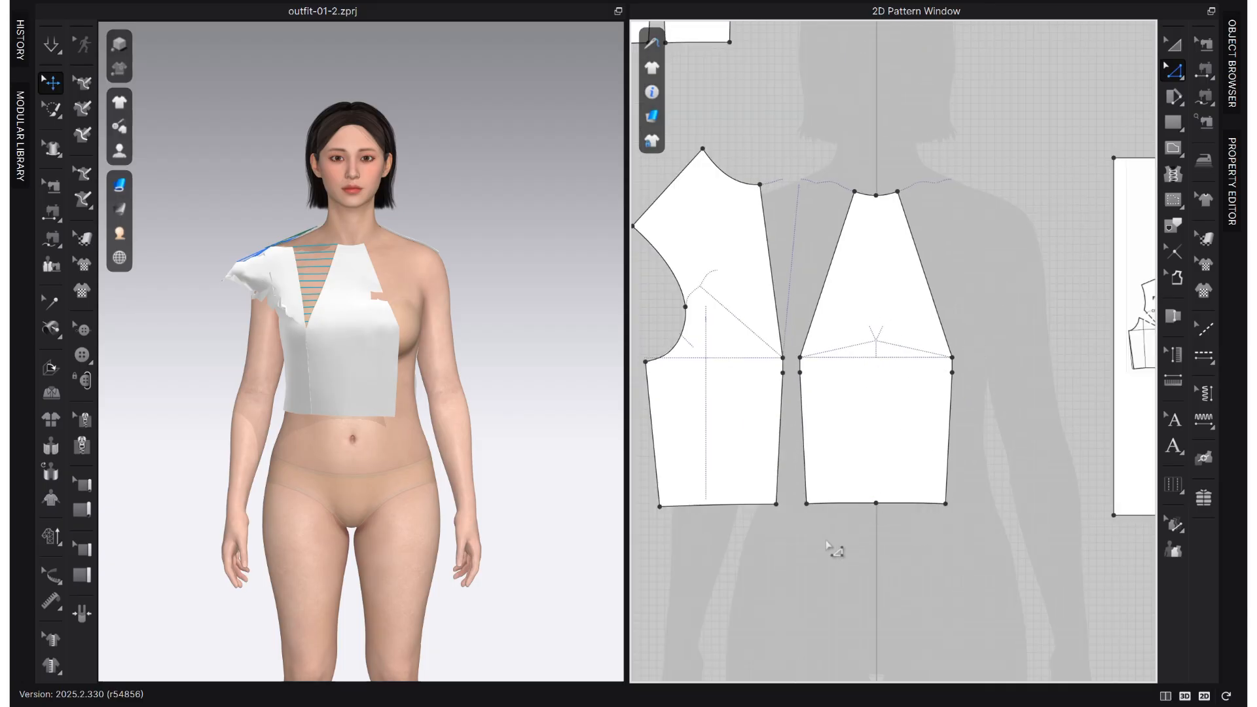
- Delete the extra points just below the bust line on the facing seam edges of the centre front and side front panels
{"action": "scroll", "coordinate": [810, 406], "scroll_direction": "up", "scroll_amount": 5}
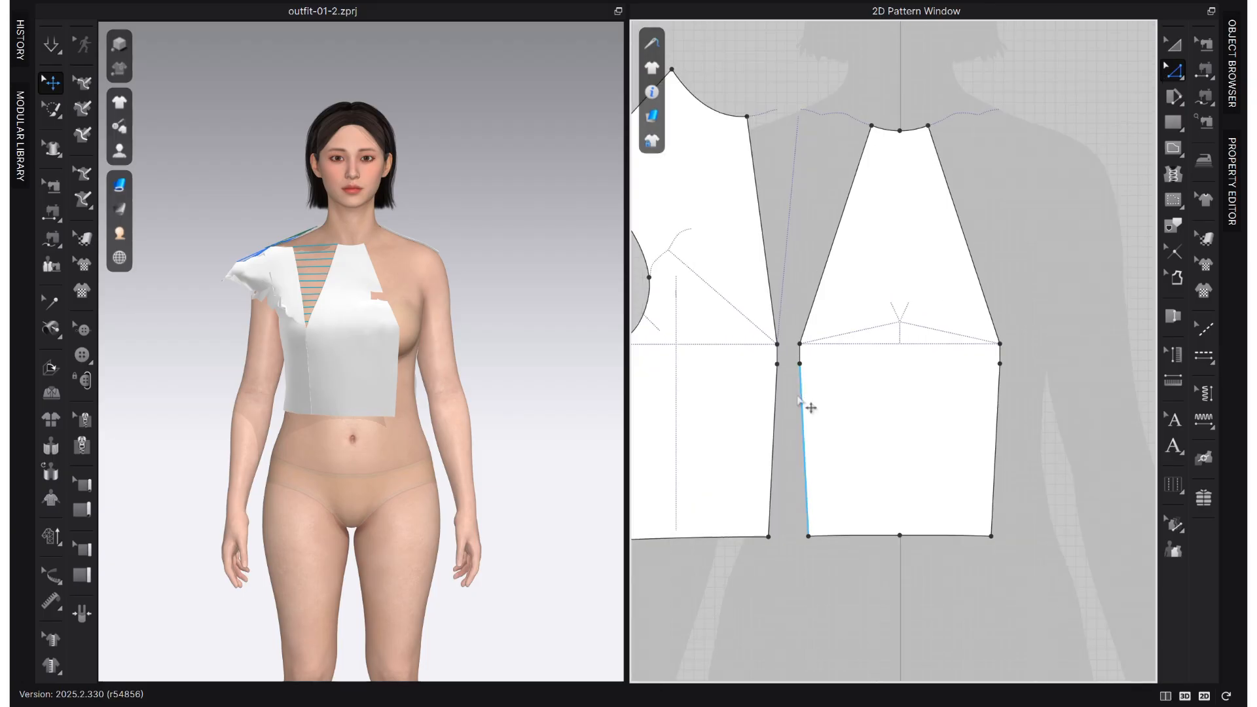
{"action": "left_click", "coordinate": [818, 379]}
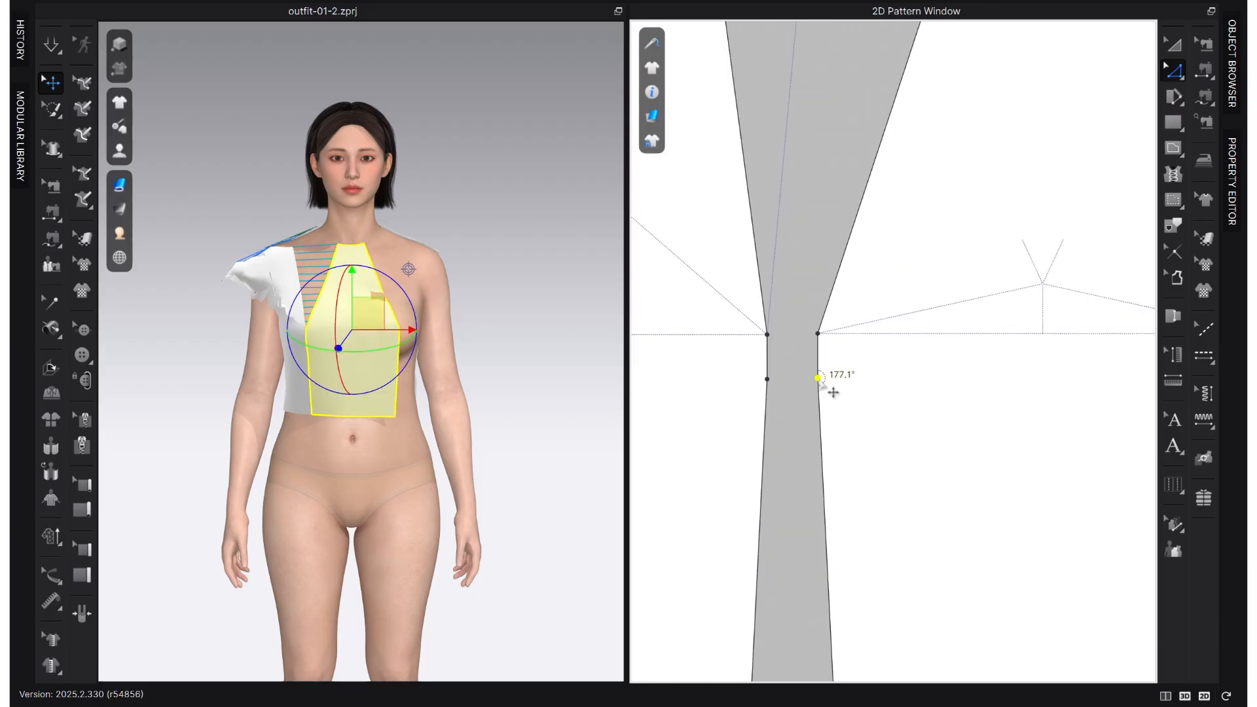
{"action": "key", "text": "Delete"}
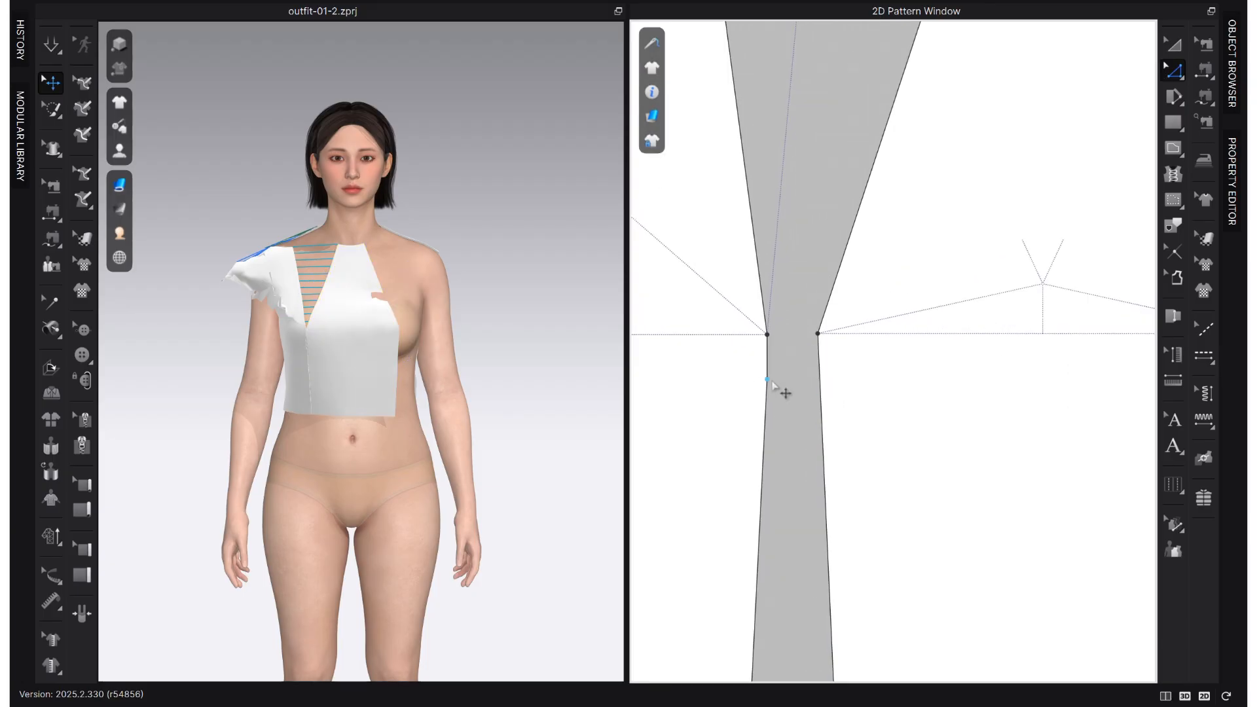
{"action": "scroll", "coordinate": [815, 393], "scroll_direction": "down", "scroll_amount": 3}
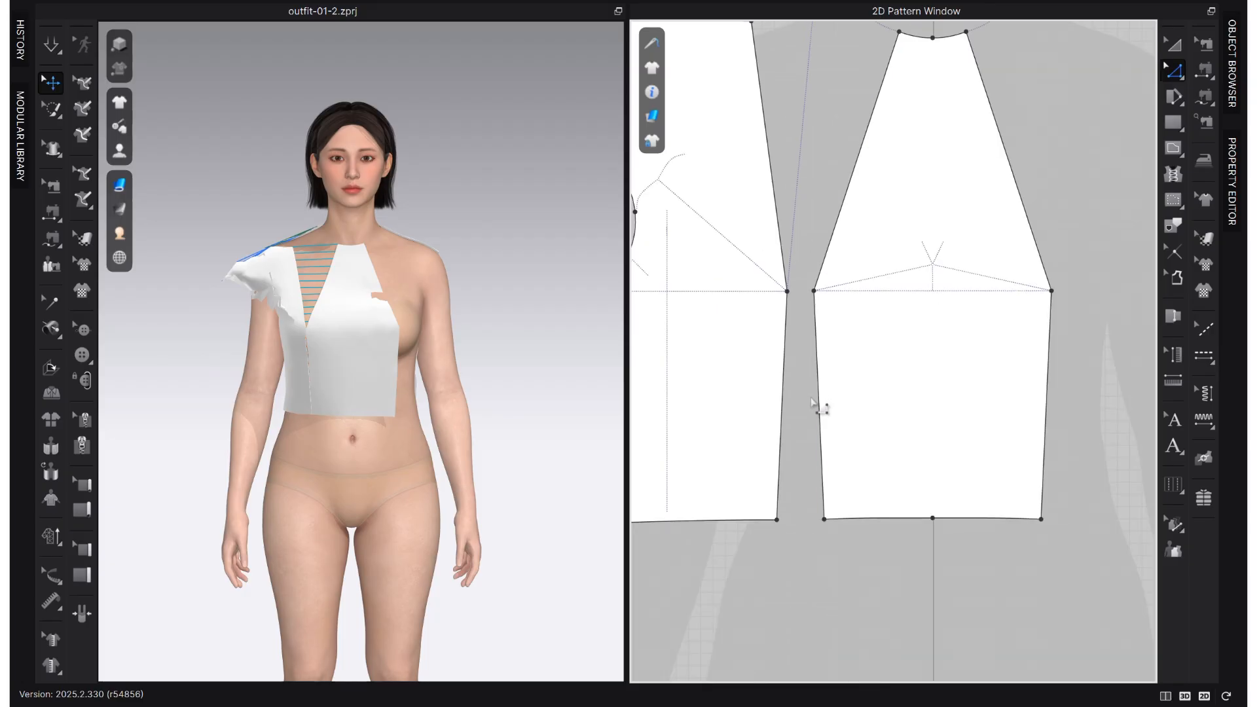
- Compare the lengths of the matching lower and upper seam edges on the centre front and side front panels
{"action": "left_click", "coordinate": [818, 389]}
{"action": "left_click", "coordinate": [784, 385]}
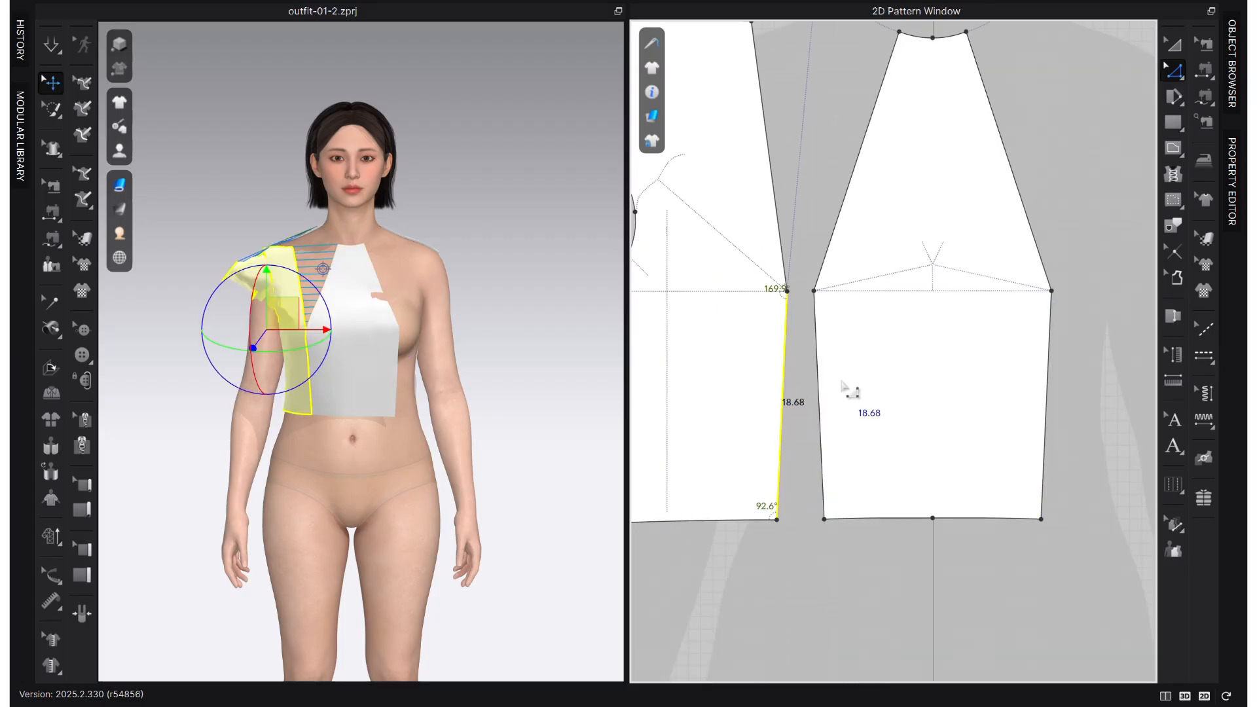
{"action": "scroll", "coordinate": [807, 275], "scroll_direction": "down", "scroll_amount": 3}
{"action": "left_click", "coordinate": [830, 211]}
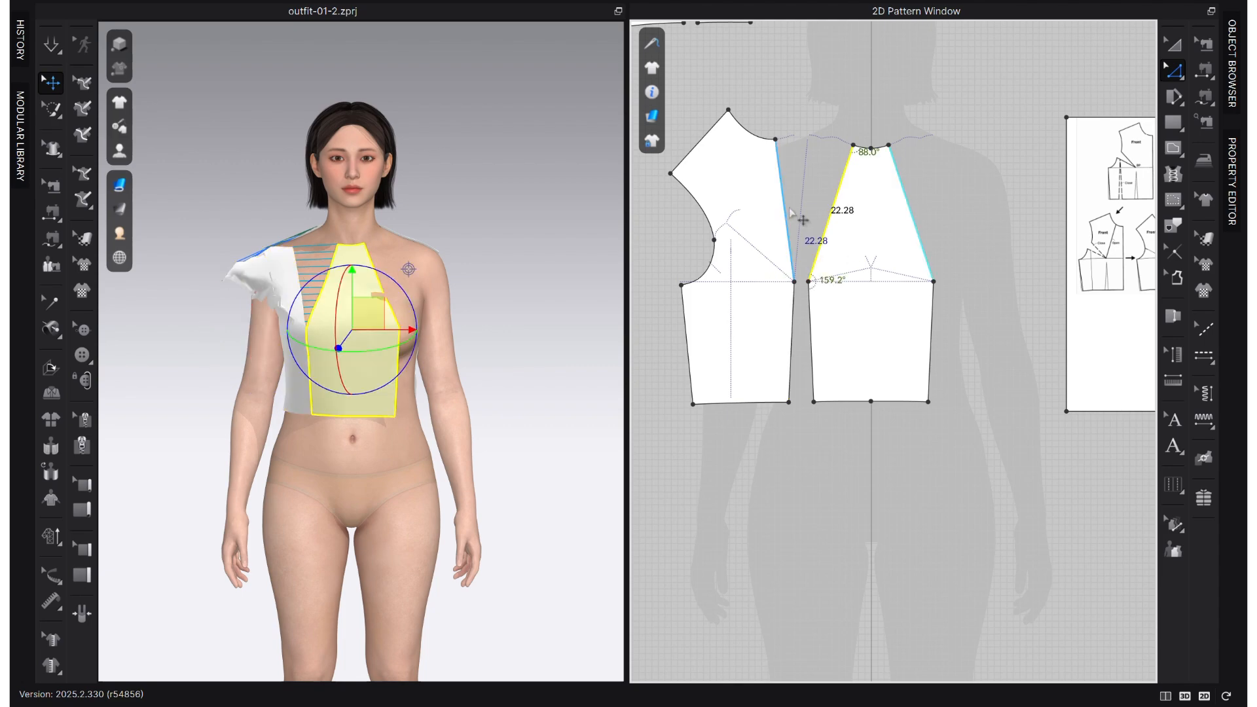
{"action": "left_click", "coordinate": [787, 214]}
{"action": "left_click", "coordinate": [961, 178]}
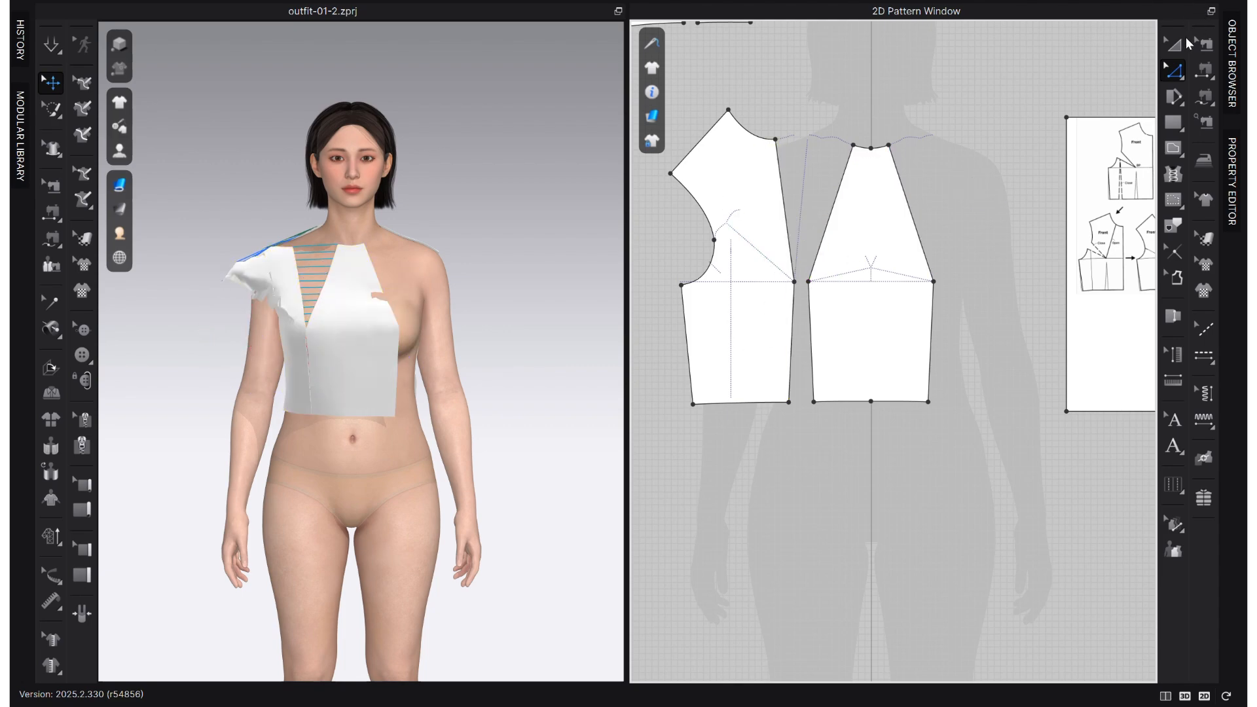
- Level the side front panel with the centre front panel and place a mirrored symmetric copy on the opposite side
{"action": "left_click", "coordinate": [1175, 44]}
{"action": "left_click", "coordinate": [743, 373]}
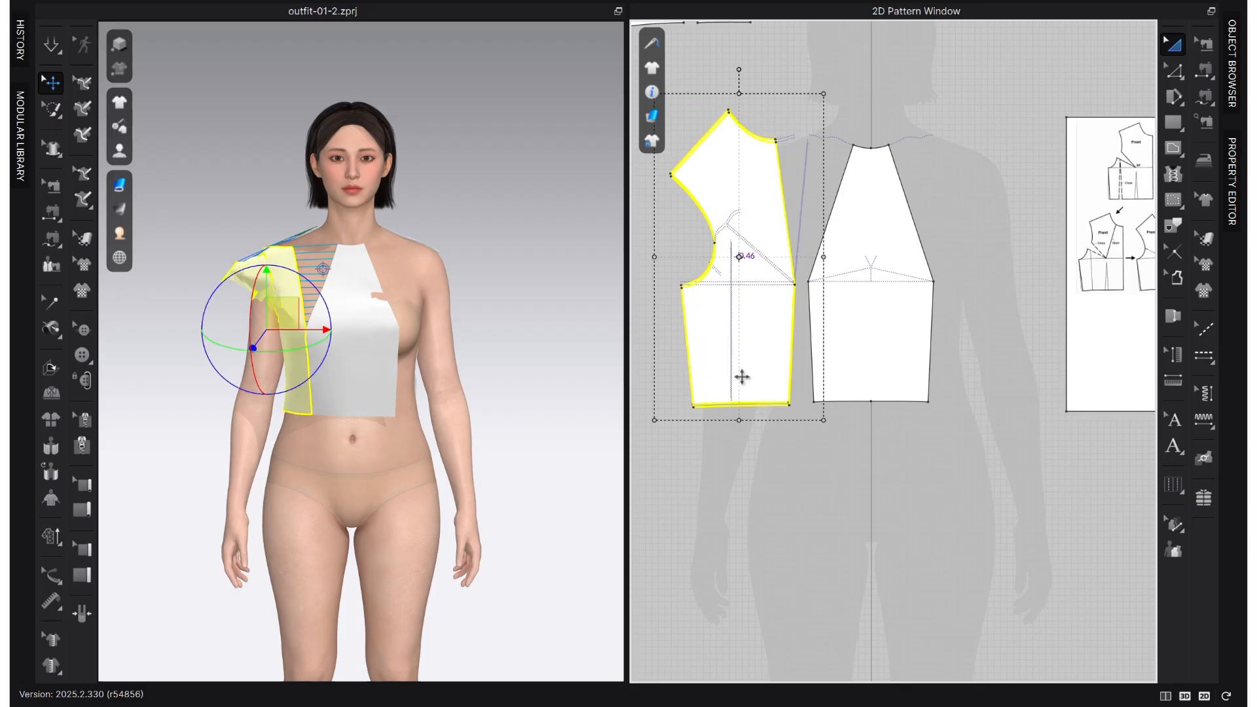
{"action": "left_click_drag", "start_coordinate": [742, 377], "coordinate": [740, 369]}
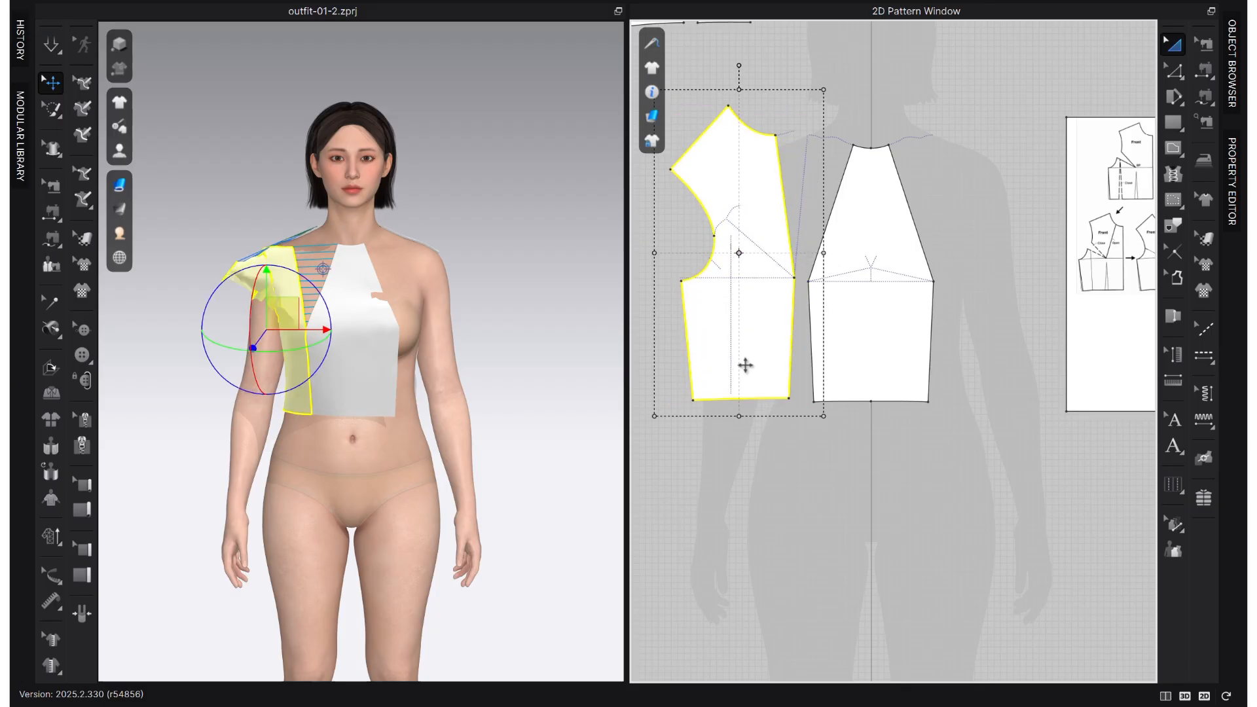
{"action": "key", "text": "ctrl+d"}
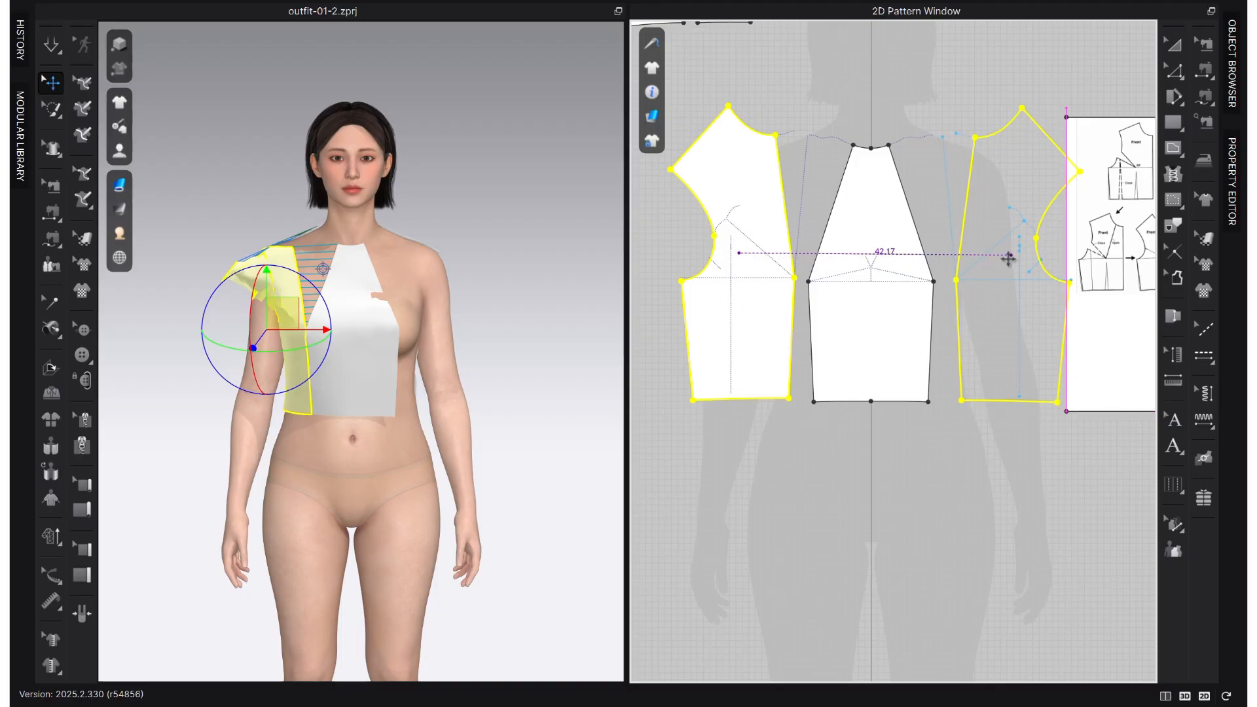
{"action": "left_click", "coordinate": [1005, 256]}
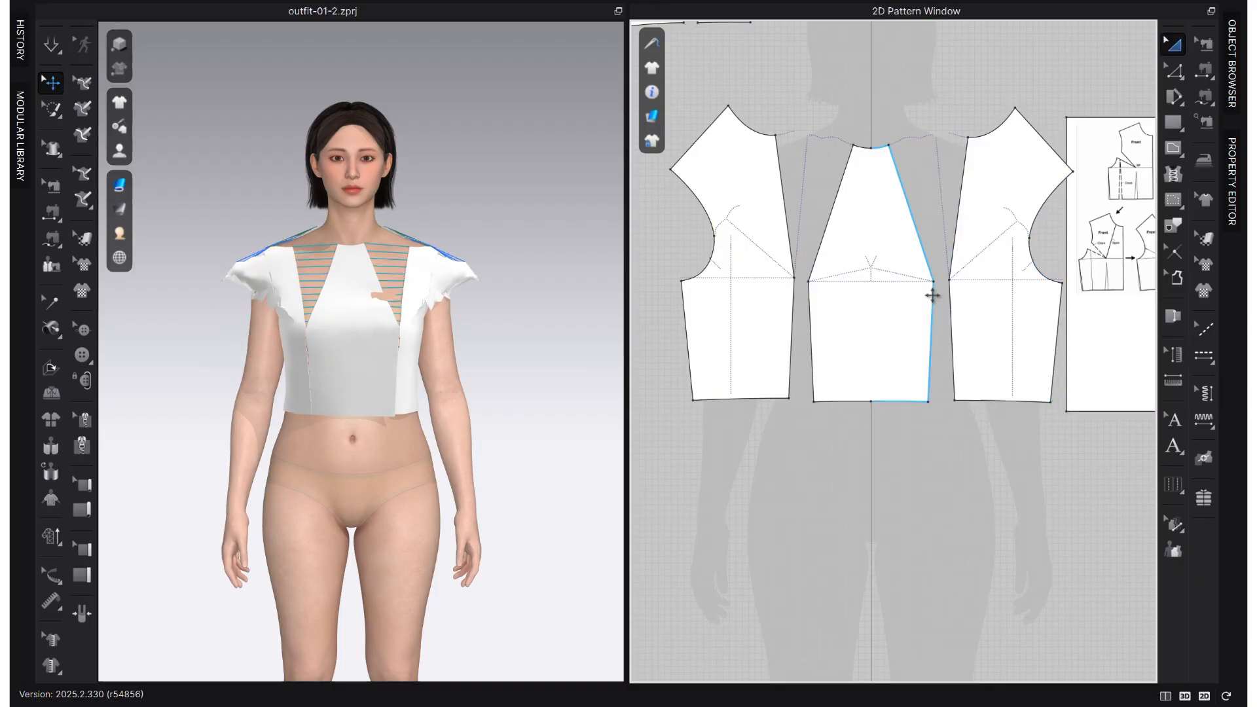
- Move the back bodice piece down so it sits beside its mirrored counterpart
{"action": "scroll", "coordinate": [965, 258], "scroll_direction": "down", "scroll_amount": 3}
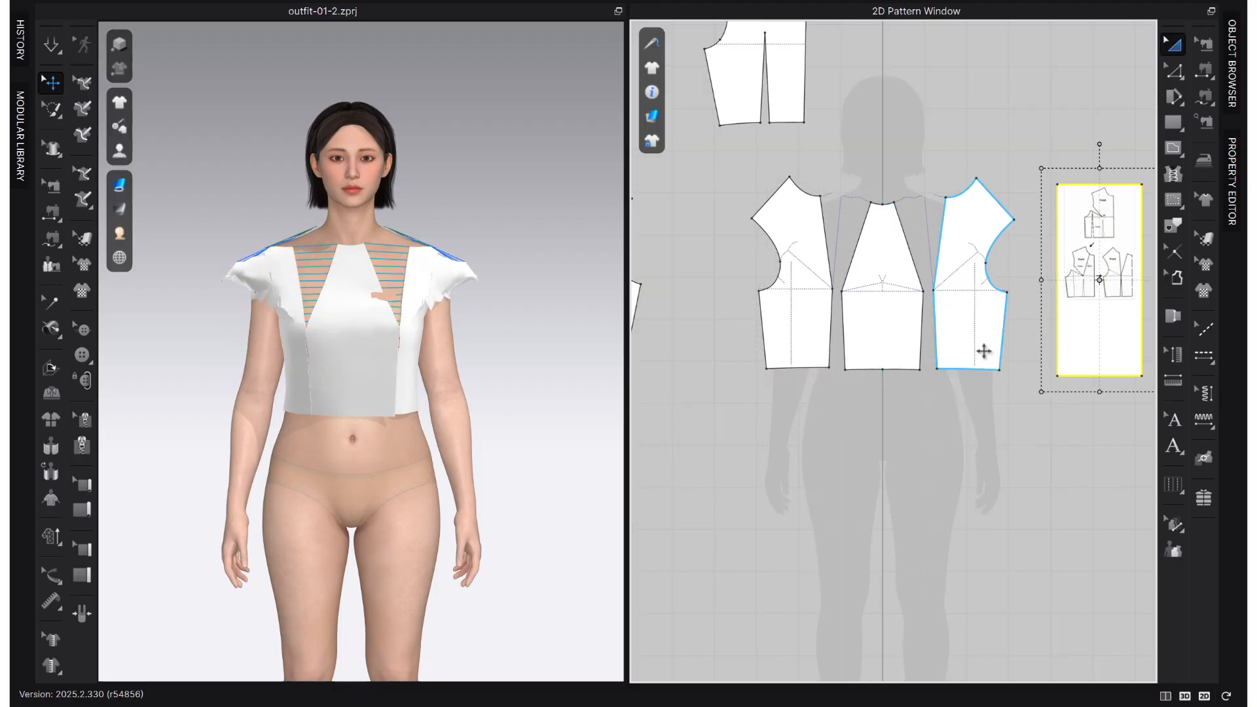
{"action": "scroll", "coordinate": [945, 359], "scroll_direction": "up", "scroll_amount": 5}
{"action": "scroll", "coordinate": [923, 537], "scroll_direction": "down", "scroll_amount": 5}
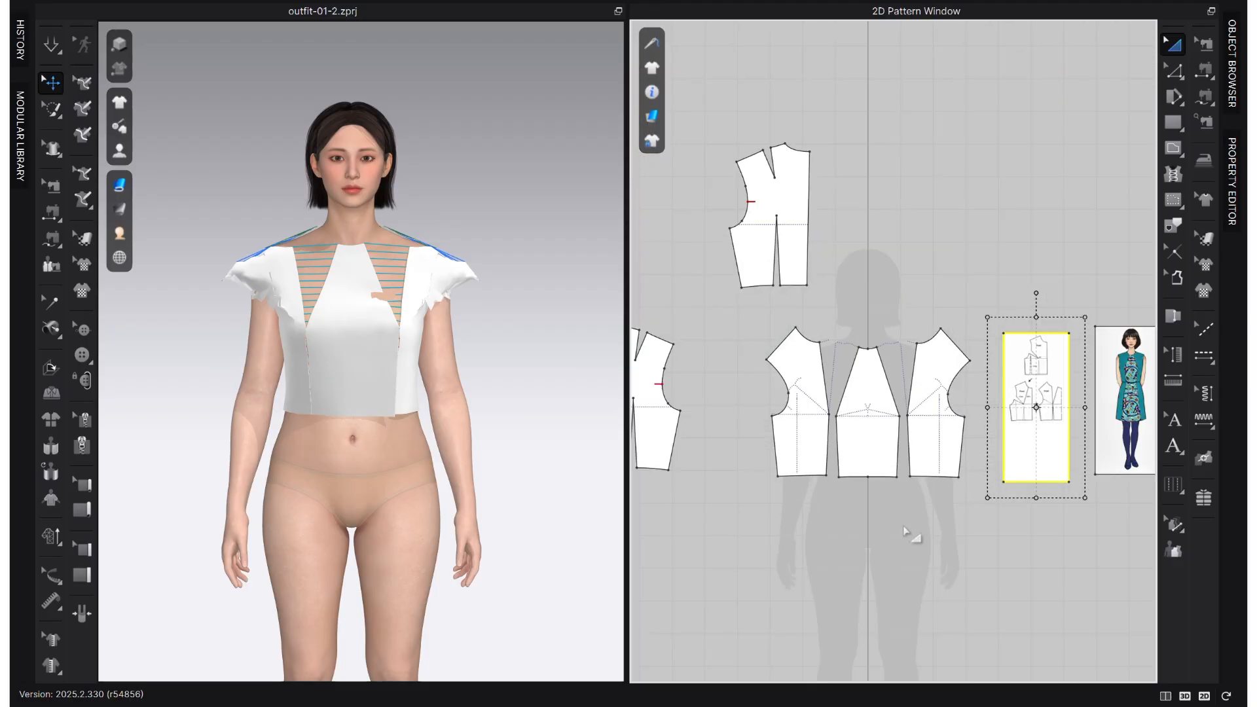
{"action": "right_click_drag", "start_coordinate": [904, 511], "coordinate": [948, 506]}
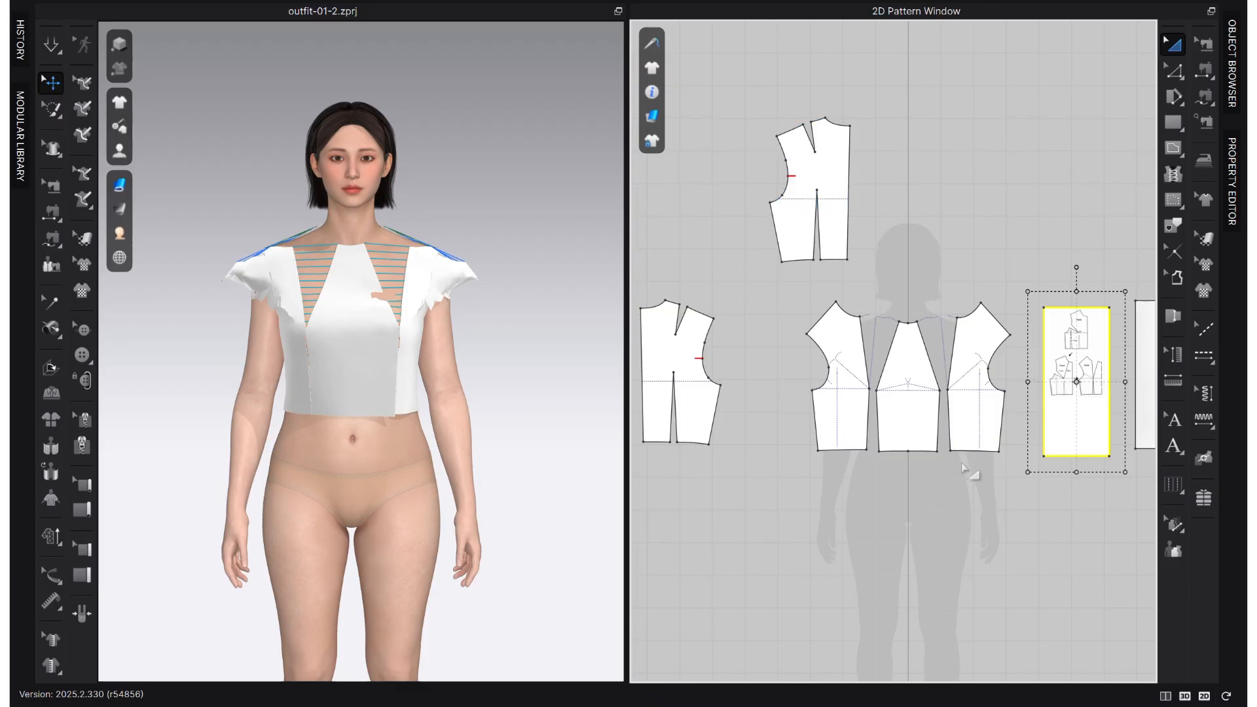
{"action": "right_click_drag", "start_coordinate": [971, 471], "coordinate": [832, 454]}
{"action": "middle_click_drag", "start_coordinate": [879, 468], "coordinate": [1021, 447]}
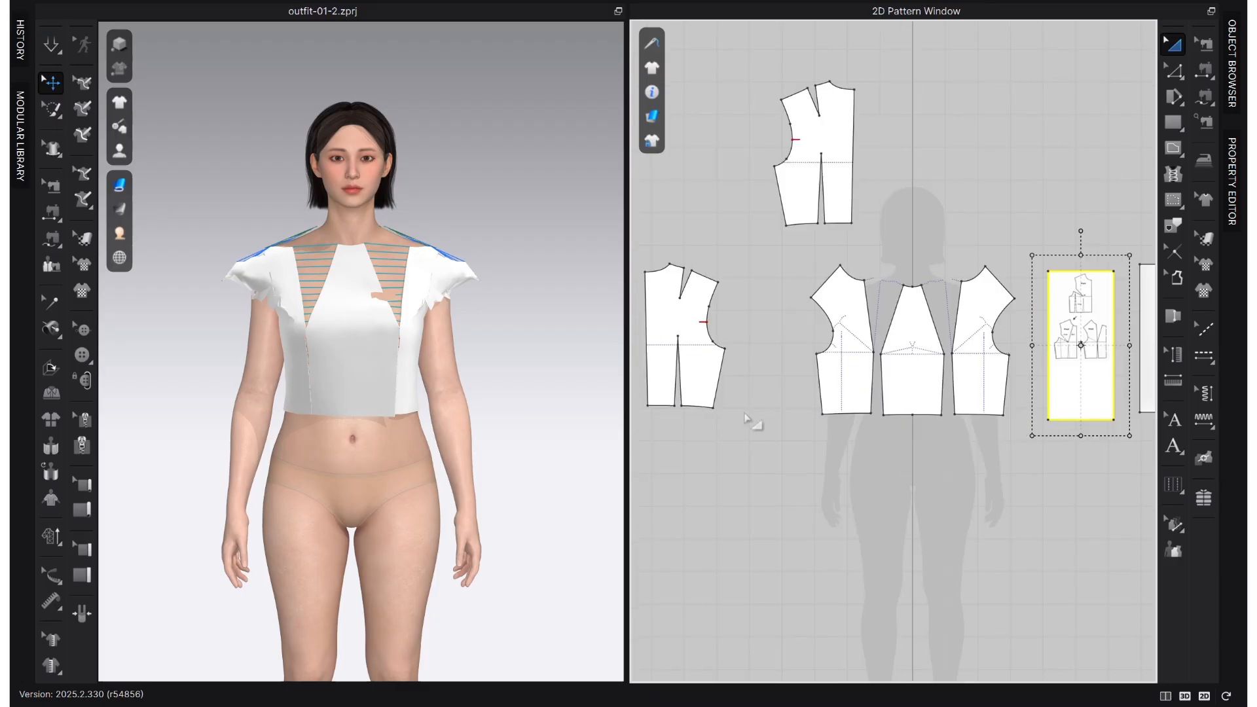
{"action": "middle_click_drag", "start_coordinate": [776, 363], "coordinate": [915, 351]}
{"action": "left_click_drag", "start_coordinate": [827, 323], "coordinate": [762, 324]}
{"action": "left_click_drag", "start_coordinate": [964, 142], "coordinate": [868, 334]}
{"action": "left_click", "coordinate": [858, 424]}
- Draw an internal line joining the shoulder dart tip to the waist dart tip on the back bodice piece
{"action": "scroll", "coordinate": [858, 423], "scroll_direction": "up", "scroll_amount": 3}
{"action": "left_click", "coordinate": [866, 375]}
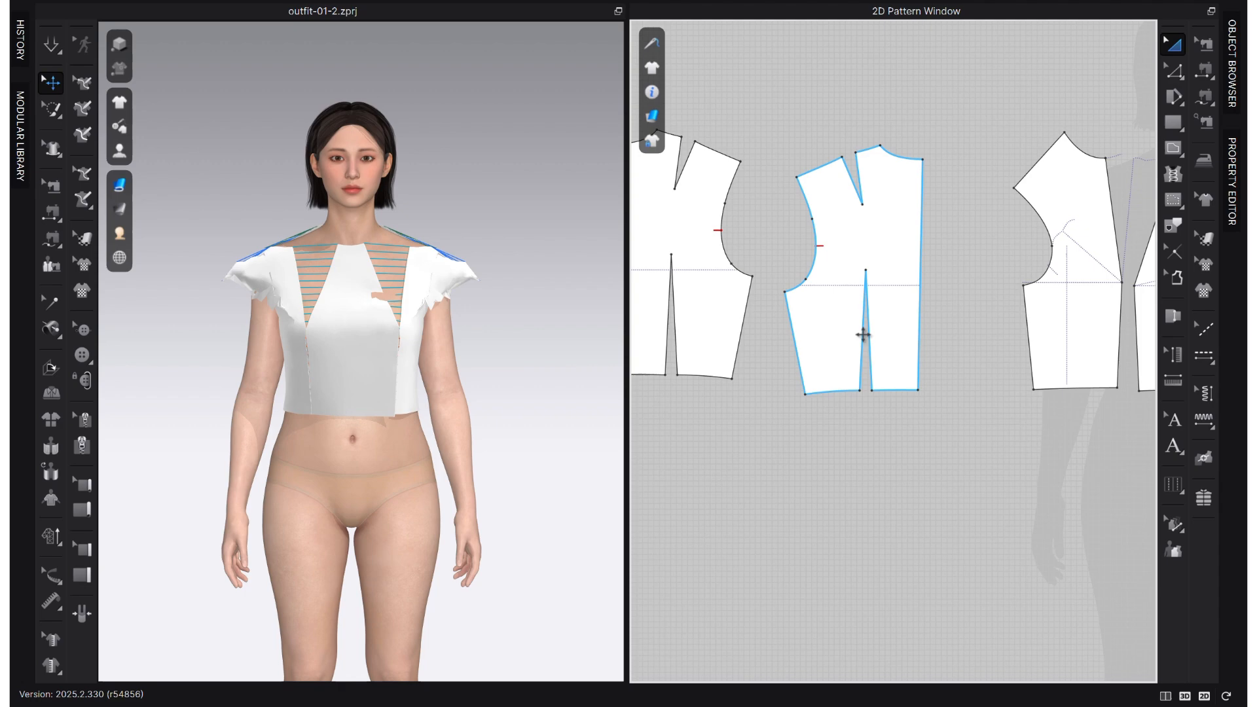
{"action": "key", "text": "z"}
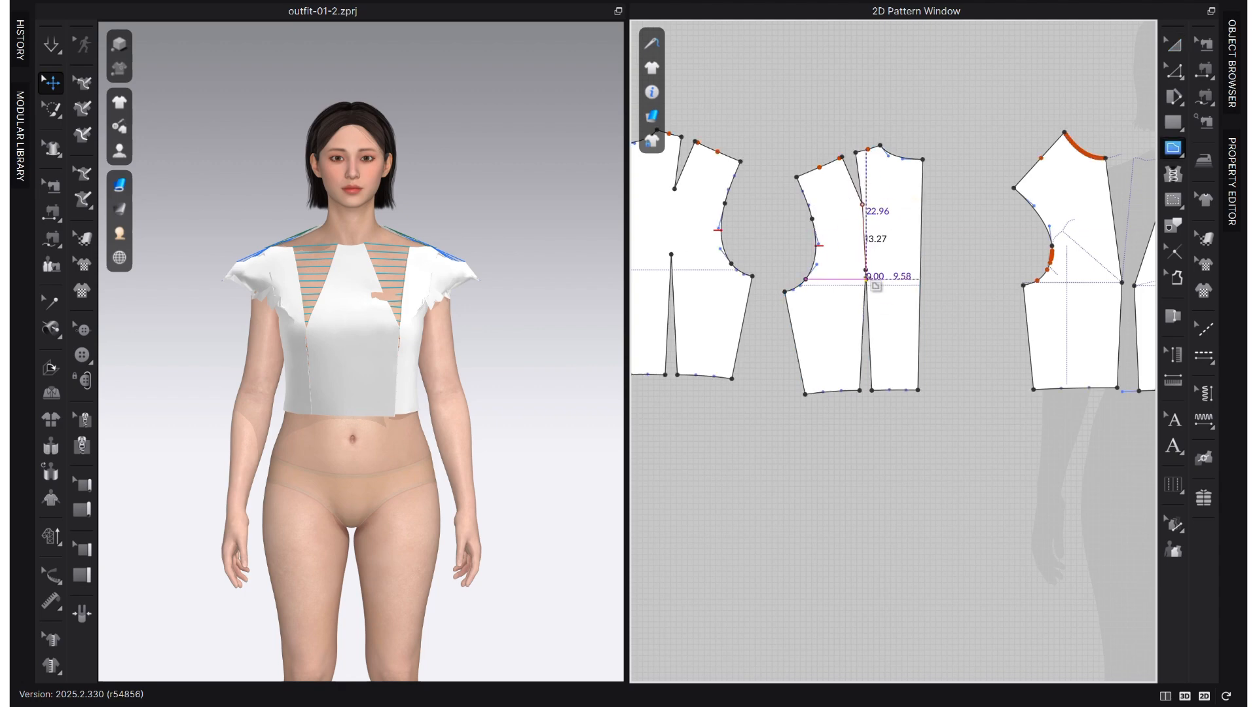
{"action": "scroll", "coordinate": [920, 298], "scroll_direction": "down", "scroll_amount": 4}
{"action": "scroll", "coordinate": [766, 254], "scroll_direction": "up", "scroll_amount": 5}
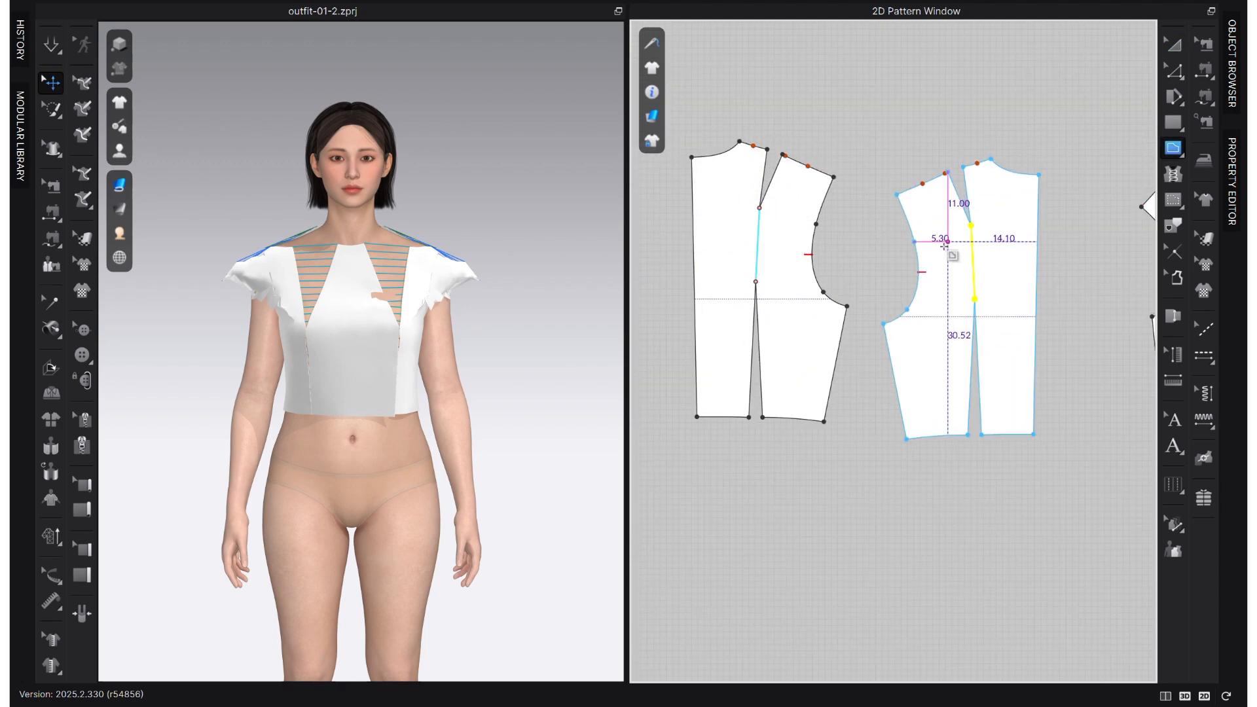
- Cut and sew the back bodice piece along the line between its two dart tips
{"action": "key", "text": "z"}
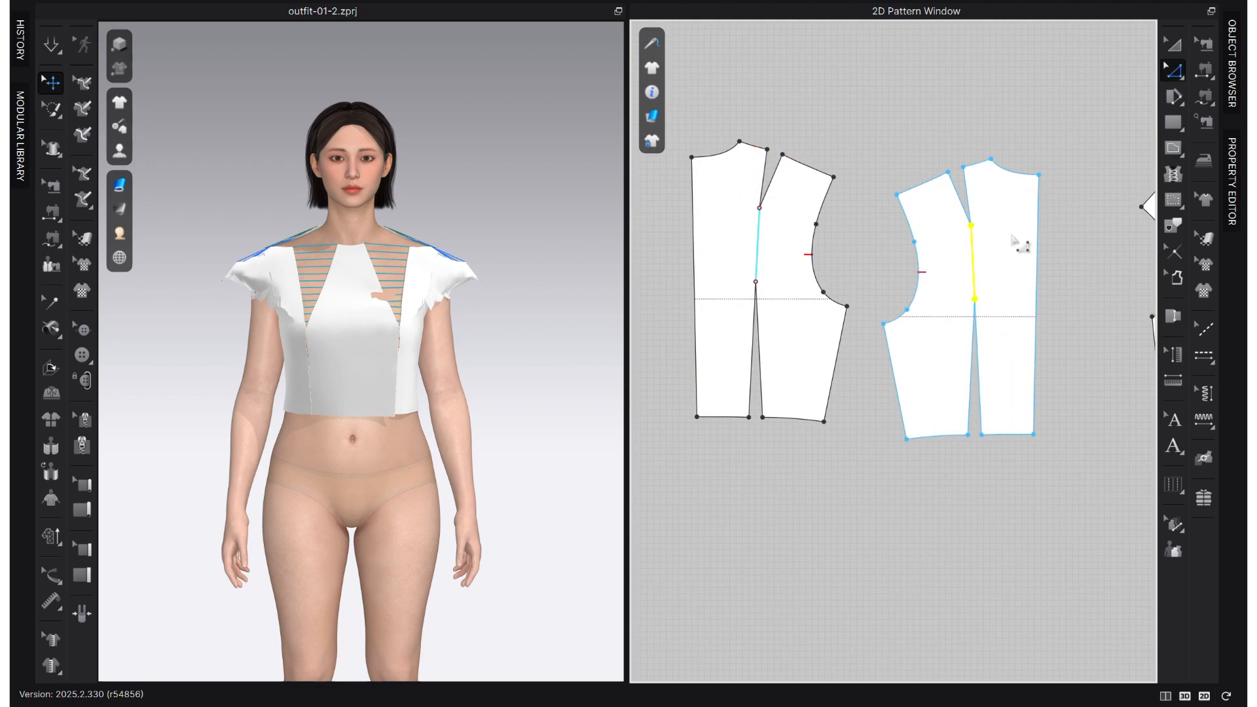
{"action": "right_click", "coordinate": [975, 283]}
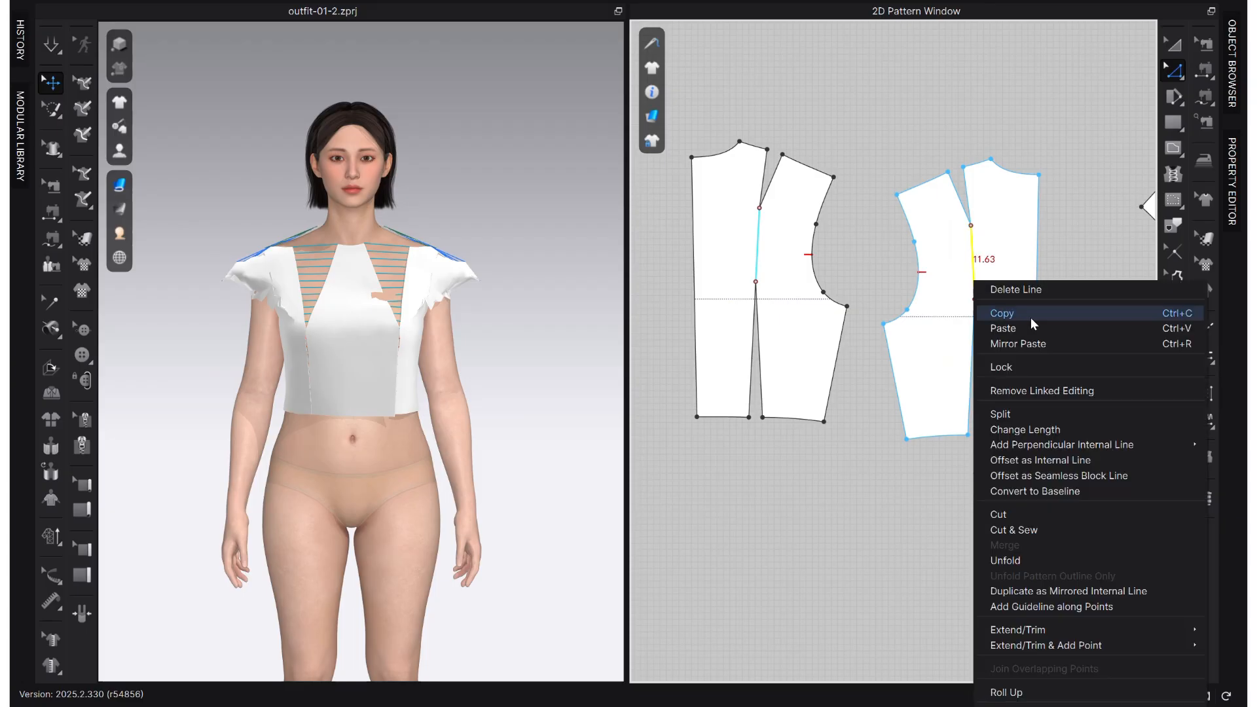
{"action": "left_click", "coordinate": [1040, 532]}
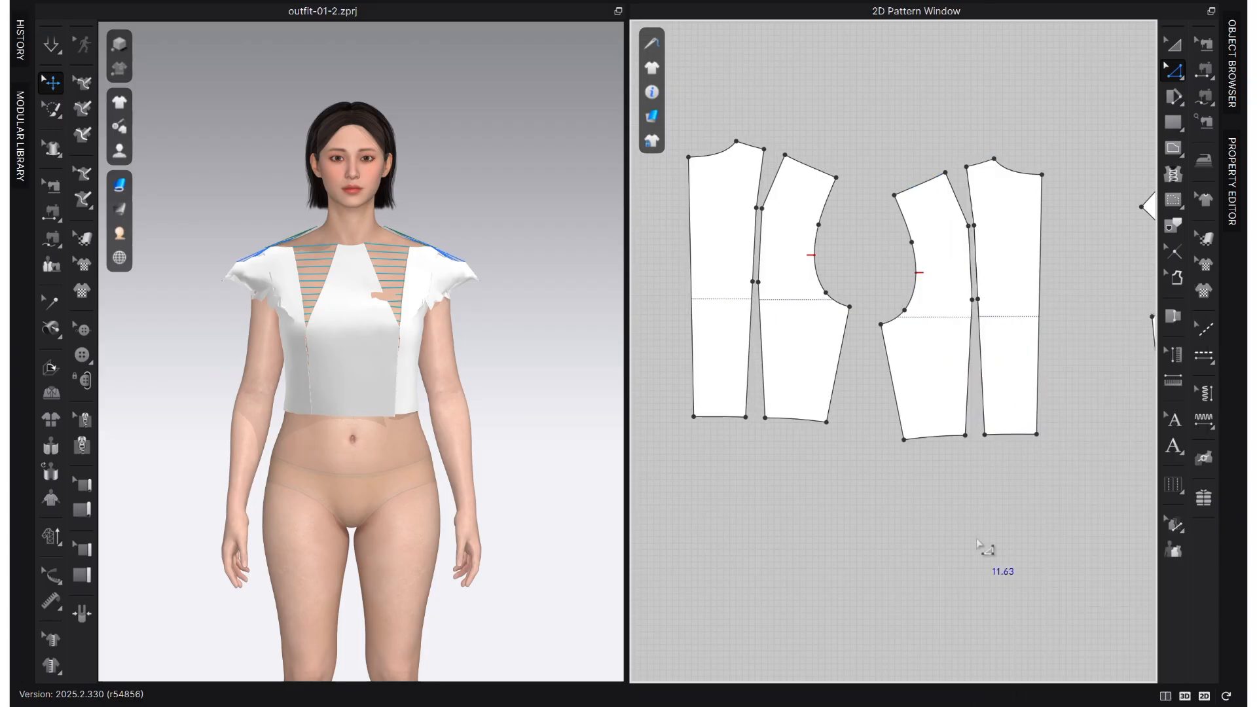
- Smooth the upper style line edges of the centre back and side back panels into curves from shoulder to waist dart
{"action": "scroll", "coordinate": [999, 317], "scroll_direction": "up", "scroll_amount": 3}
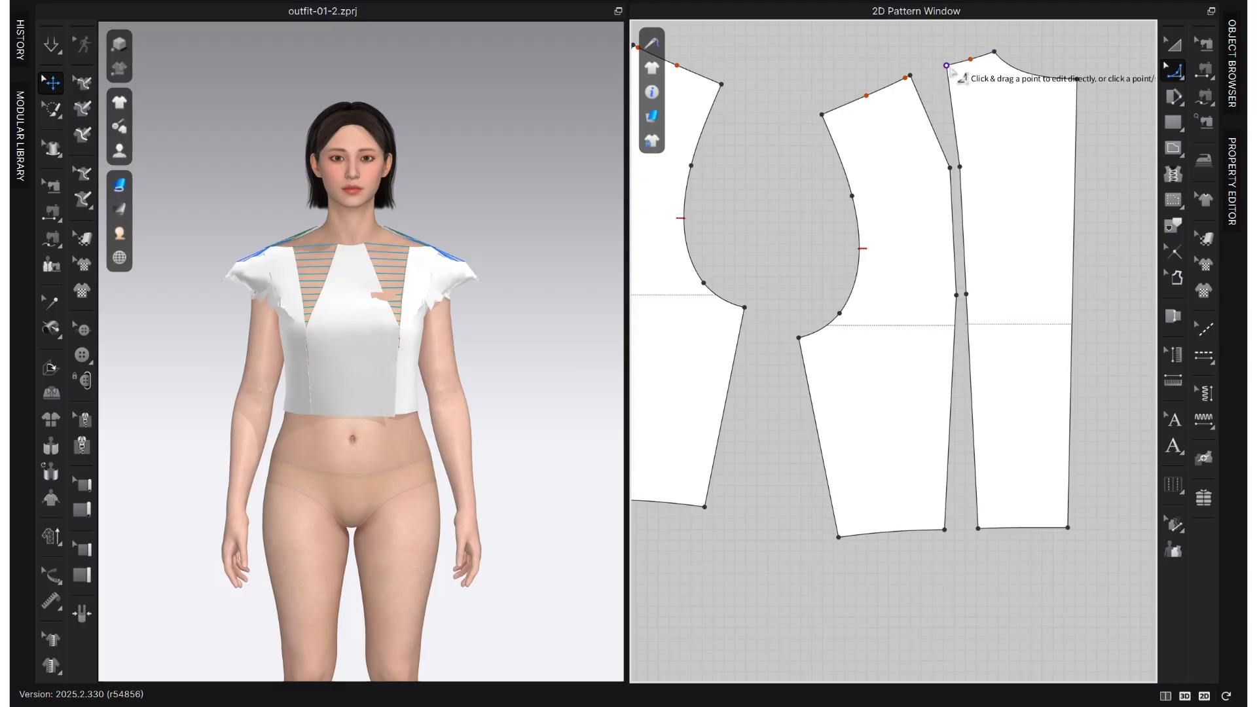
{"action": "left_click", "coordinate": [946, 65]}
{"action": "left_click", "coordinate": [967, 288]}
{"action": "left_click", "coordinate": [966, 278]}
{"action": "left_click", "coordinate": [943, 146]}
{"action": "scroll", "coordinate": [937, 213], "scroll_direction": "up", "scroll_amount": 4}
{"action": "scroll", "coordinate": [932, 327], "scroll_direction": "up", "scroll_amount": 3}
{"action": "left_click_drag", "start_coordinate": [942, 345], "coordinate": [929, 347]}
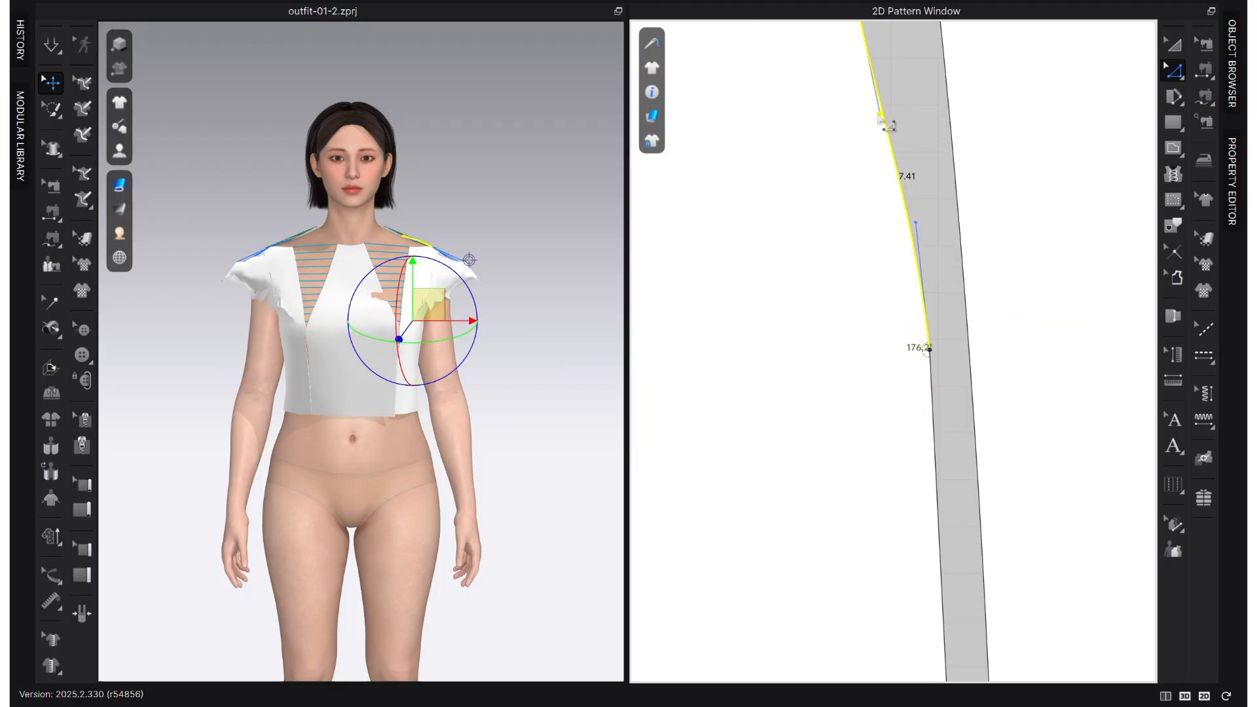
- Walk the side back panel's style line along the centre back panel to the hem, then readjust its upper curve
{"action": "scroll", "coordinate": [933, 314], "scroll_direction": "down", "scroll_amount": 5}
{"action": "key", "text": "b"}
{"action": "scroll", "coordinate": [954, 261], "scroll_direction": "up", "scroll_amount": 3}
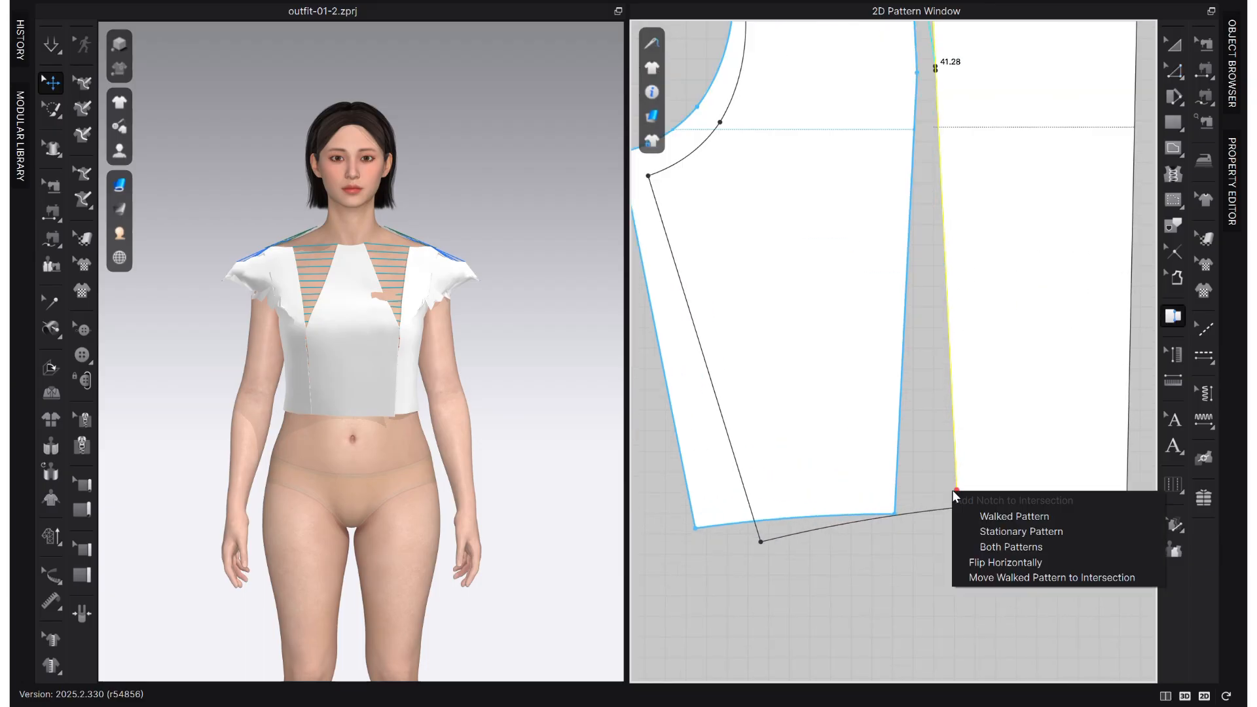
{"action": "scroll", "coordinate": [950, 500], "scroll_direction": "down", "scroll_amount": 3}
{"action": "left_click", "coordinate": [936, 501]}
{"action": "key", "text": "z"}
{"action": "scroll", "coordinate": [948, 314], "scroll_direction": "up", "scroll_amount": 4}
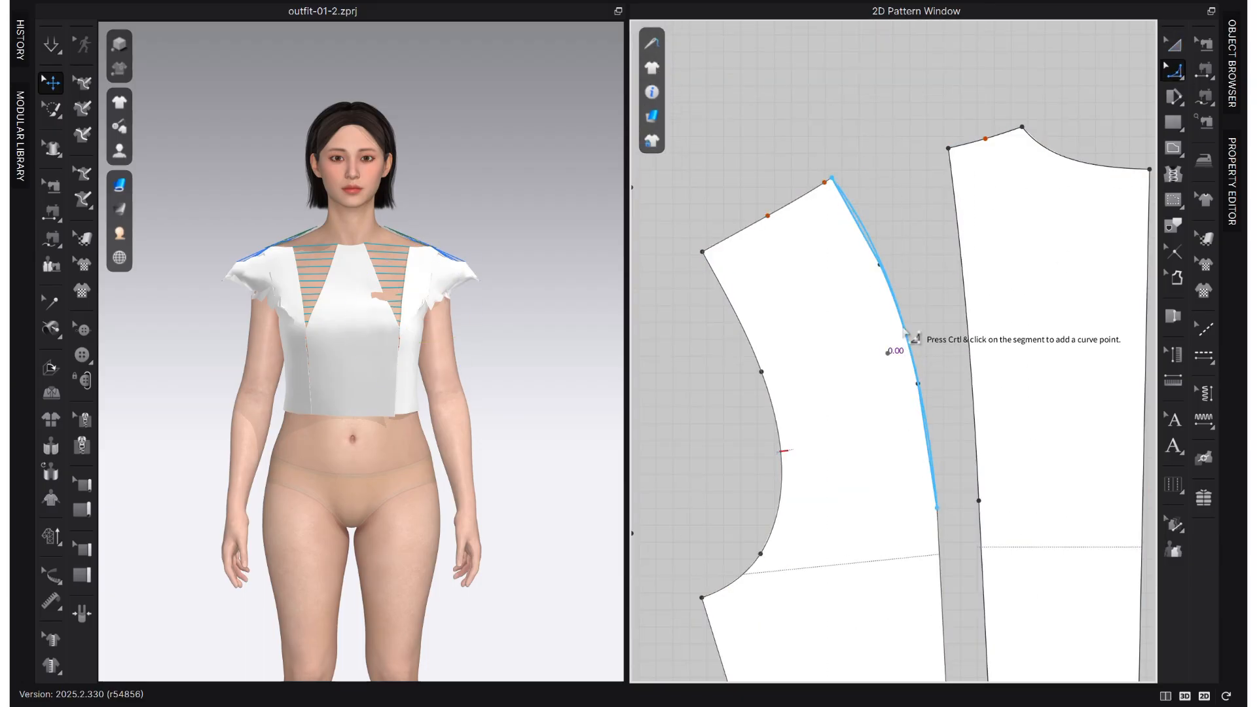
- Walk the side back from the shoulder along the centre back seam, adding notches to both patterns at about 20.93 and 21.63
{"action": "key", "text": "b"}
{"action": "scroll", "coordinate": [939, 391], "scroll_direction": "down", "scroll_amount": 4}
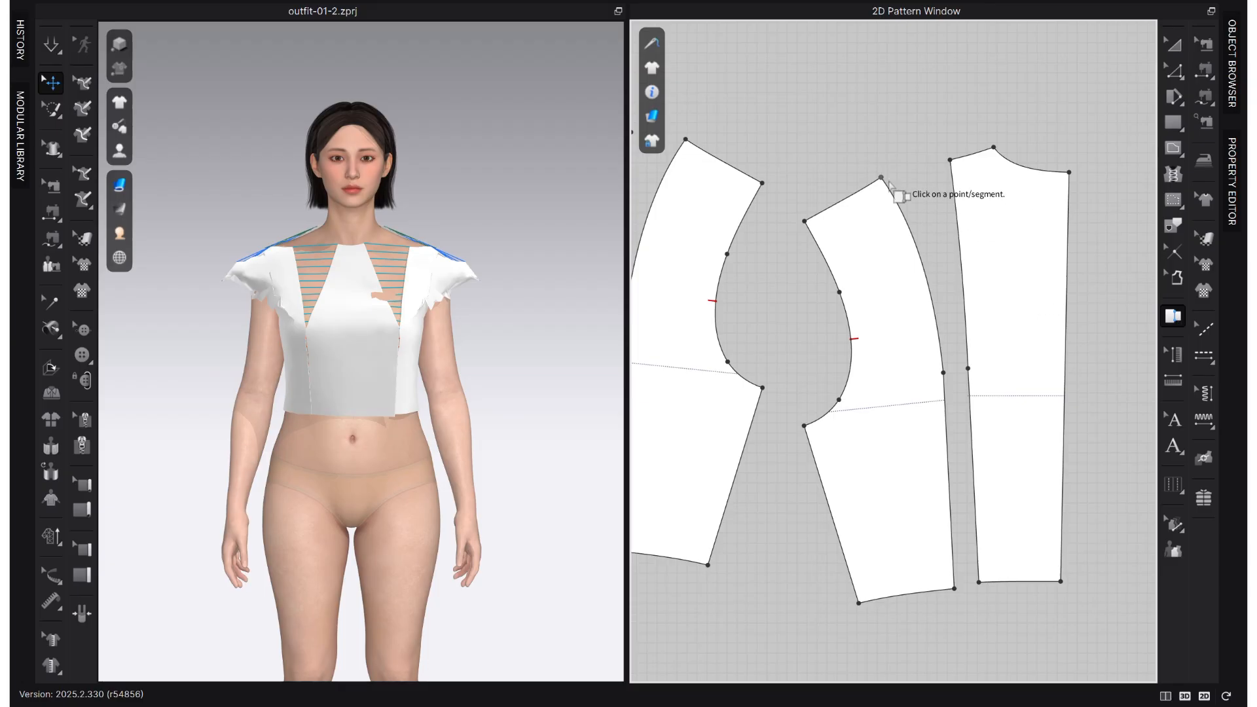
{"action": "left_click", "coordinate": [881, 177]}
{"action": "left_click", "coordinate": [962, 308]}
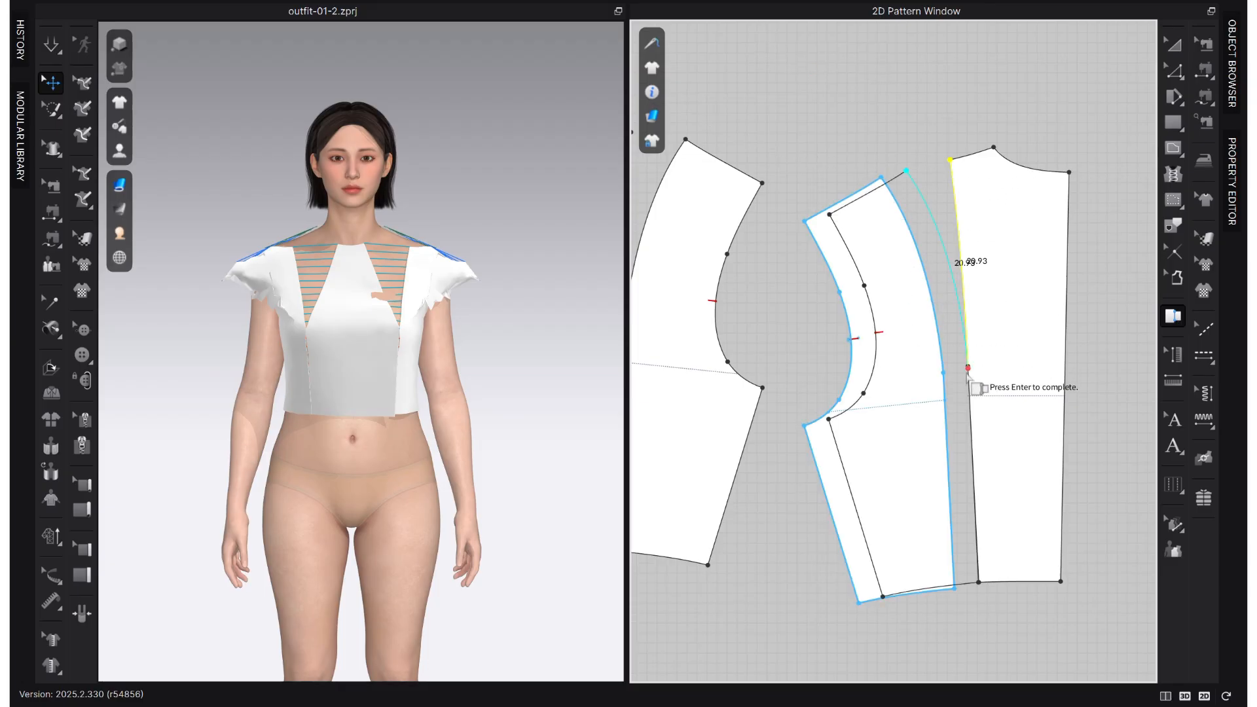
{"action": "scroll", "coordinate": [974, 370], "scroll_direction": "up", "scroll_amount": 3}
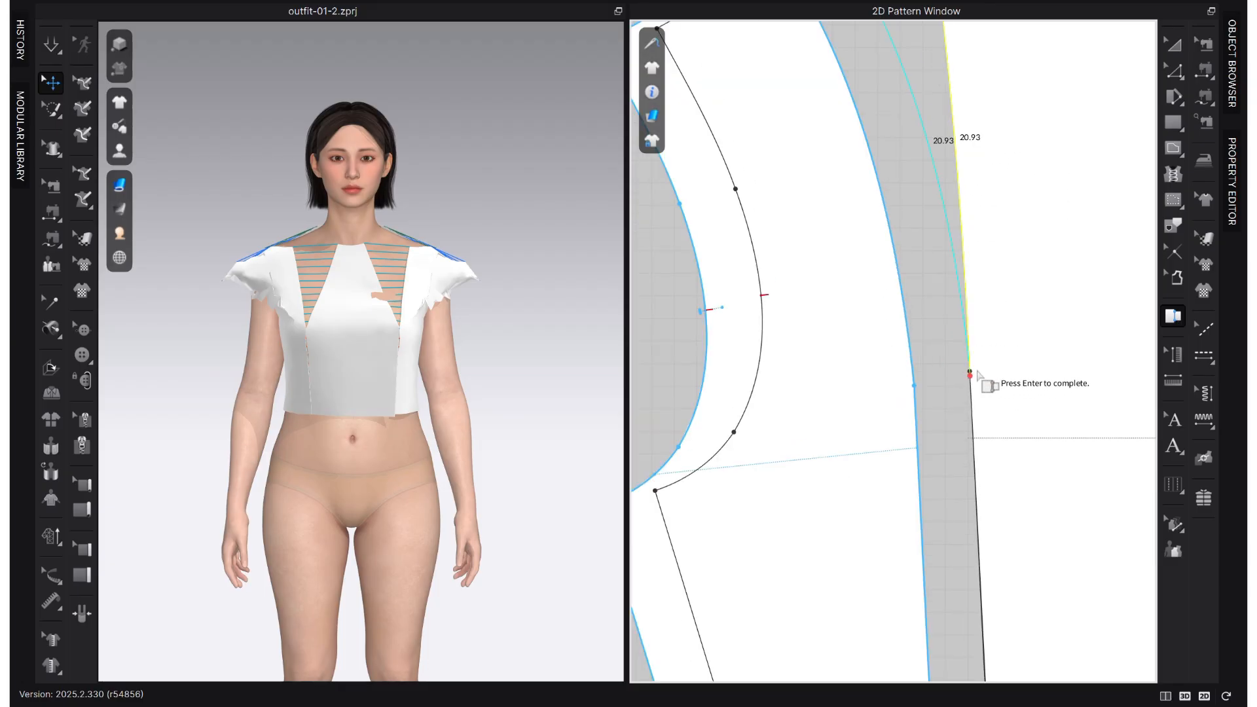
{"action": "right_click", "coordinate": [972, 378]}
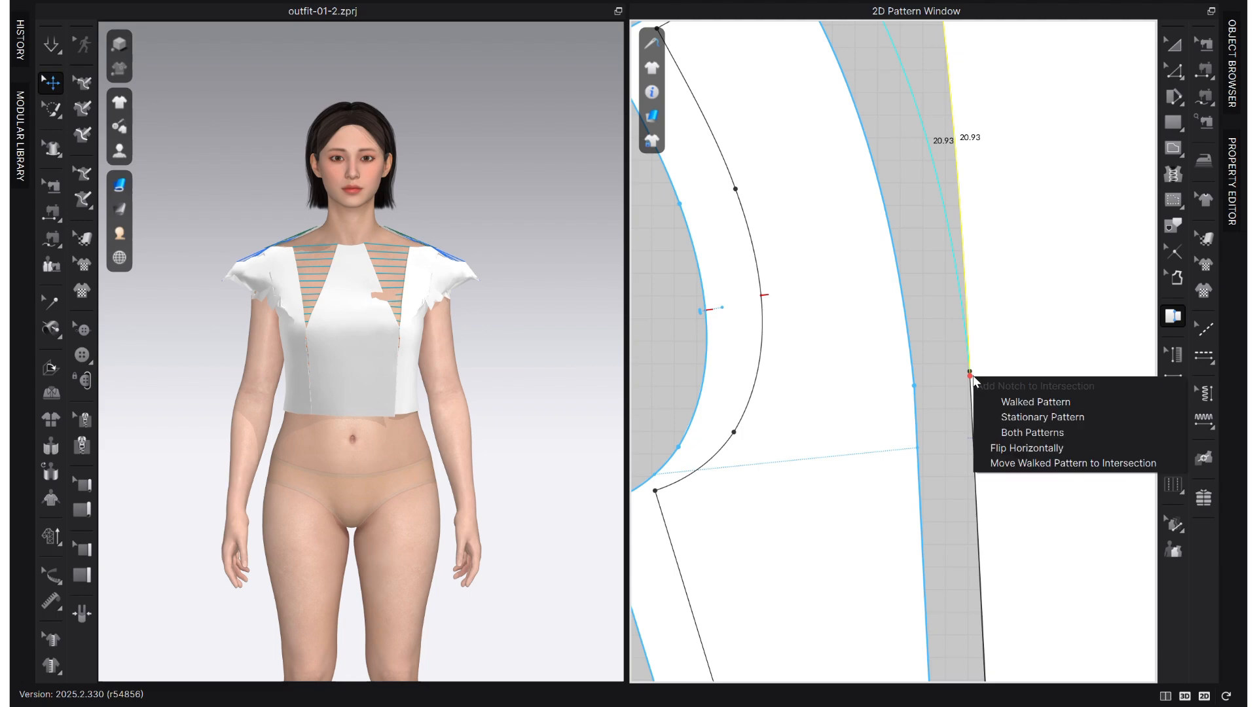
{"action": "left_click", "coordinate": [1064, 436]}
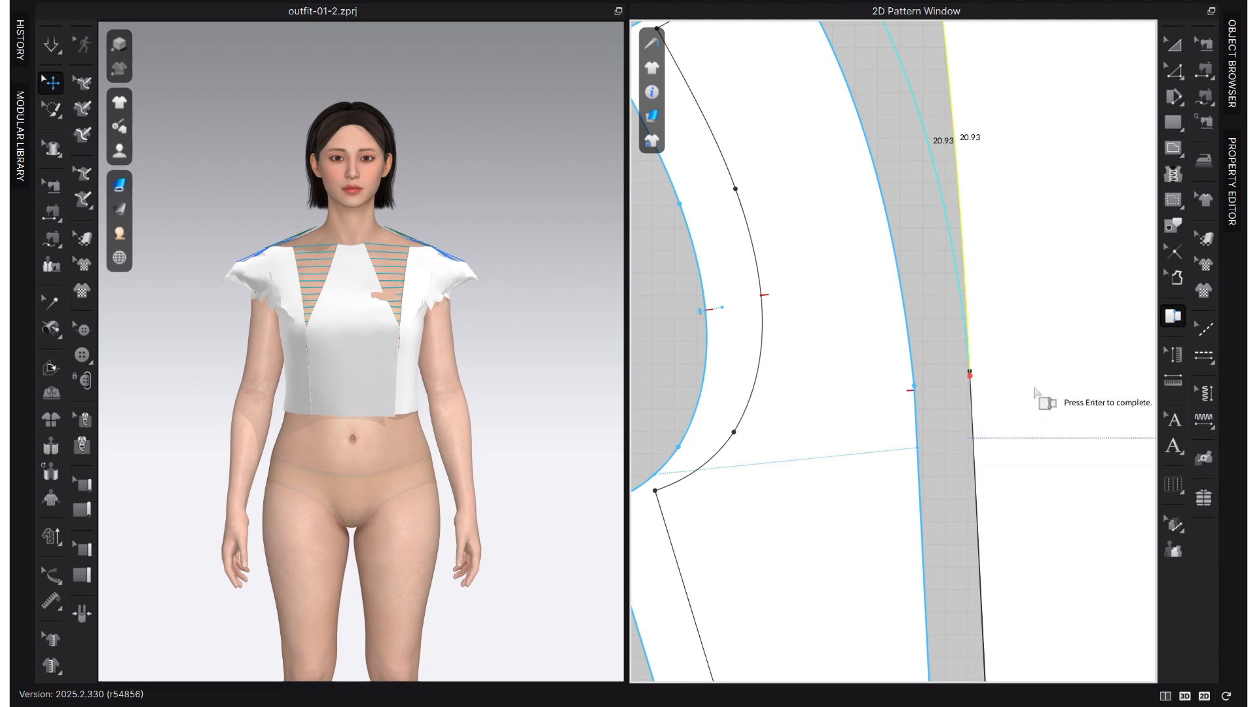
{"action": "right_click", "coordinate": [971, 393]}
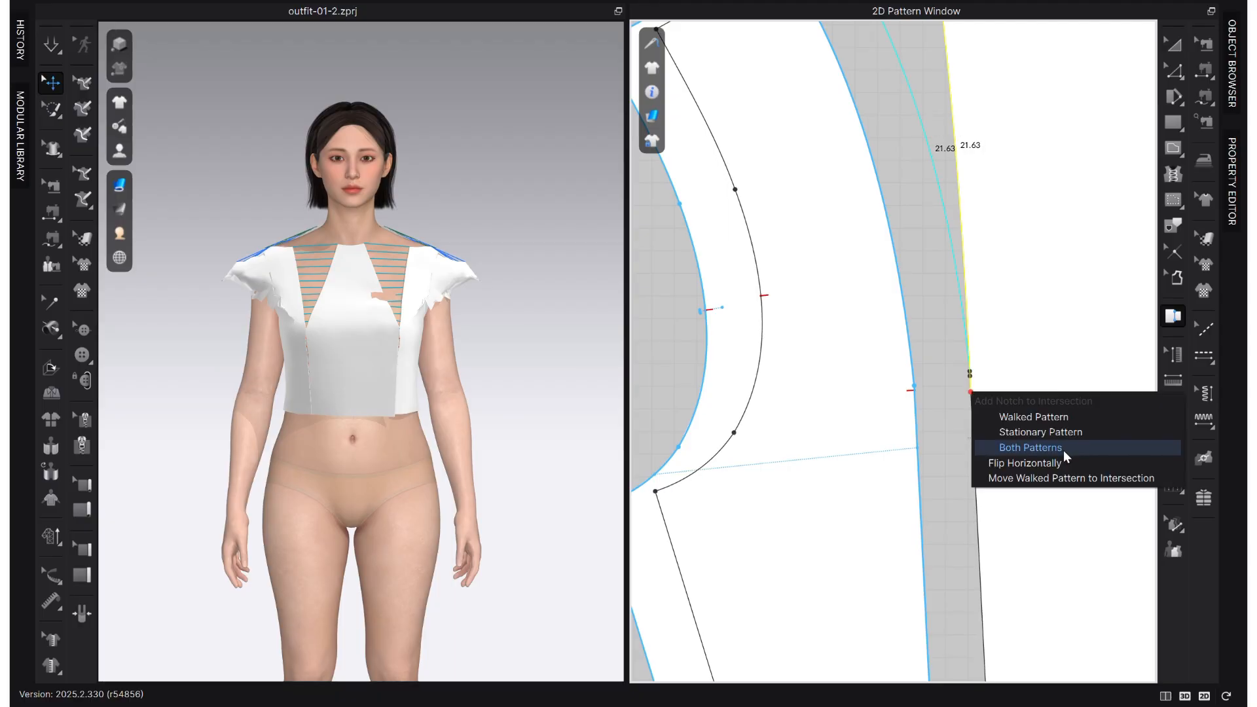
{"action": "left_click", "coordinate": [1063, 450]}
- Reposition the side back and centre back panels so they stand close together with their notched seams facing
{"action": "scroll", "coordinate": [917, 416], "scroll_direction": "down", "scroll_amount": 5}
{"action": "left_click", "coordinate": [1174, 42]}
{"action": "left_click", "coordinate": [1027, 282]}
{"action": "left_click", "coordinate": [879, 460]}
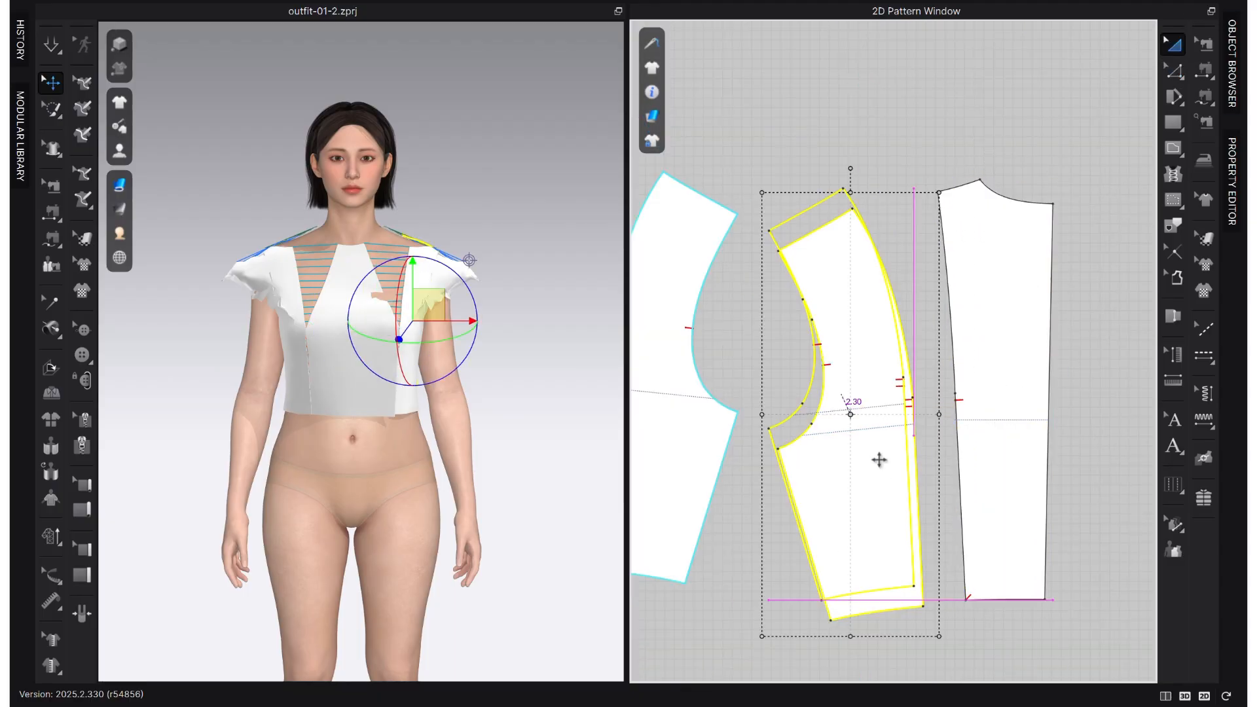
{"action": "left_click_drag", "start_coordinate": [879, 460], "coordinate": [884, 463]}
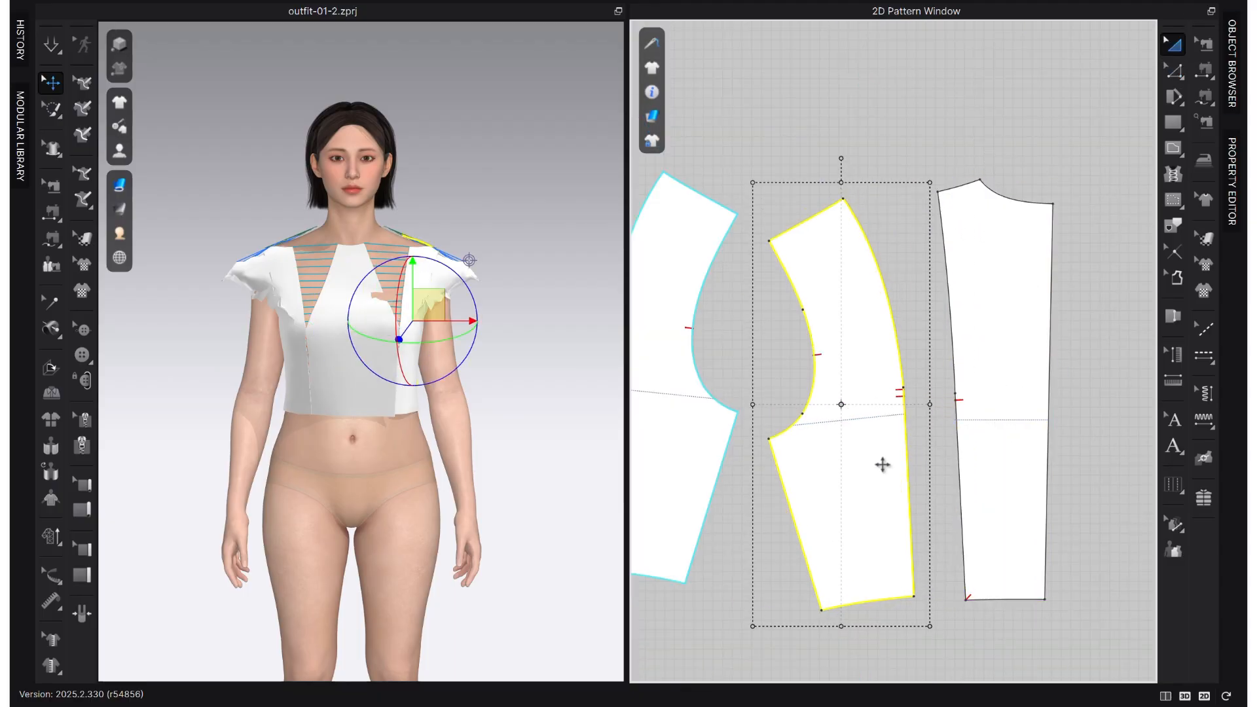
{"action": "left_click", "coordinate": [943, 41]}
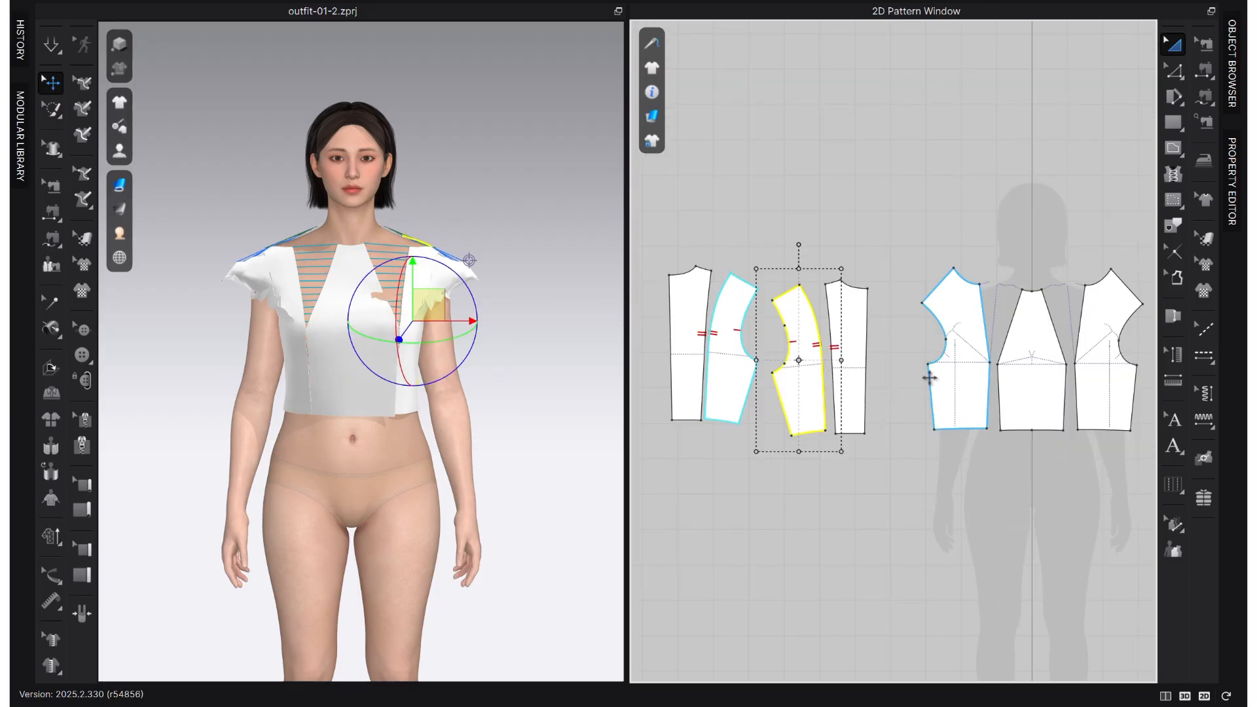
{"action": "scroll", "coordinate": [876, 324], "scroll_direction": "up", "scroll_amount": 3}
{"action": "scroll", "coordinate": [876, 324], "scroll_direction": "up", "scroll_amount": 2}
{"action": "left_click", "coordinate": [863, 328]}
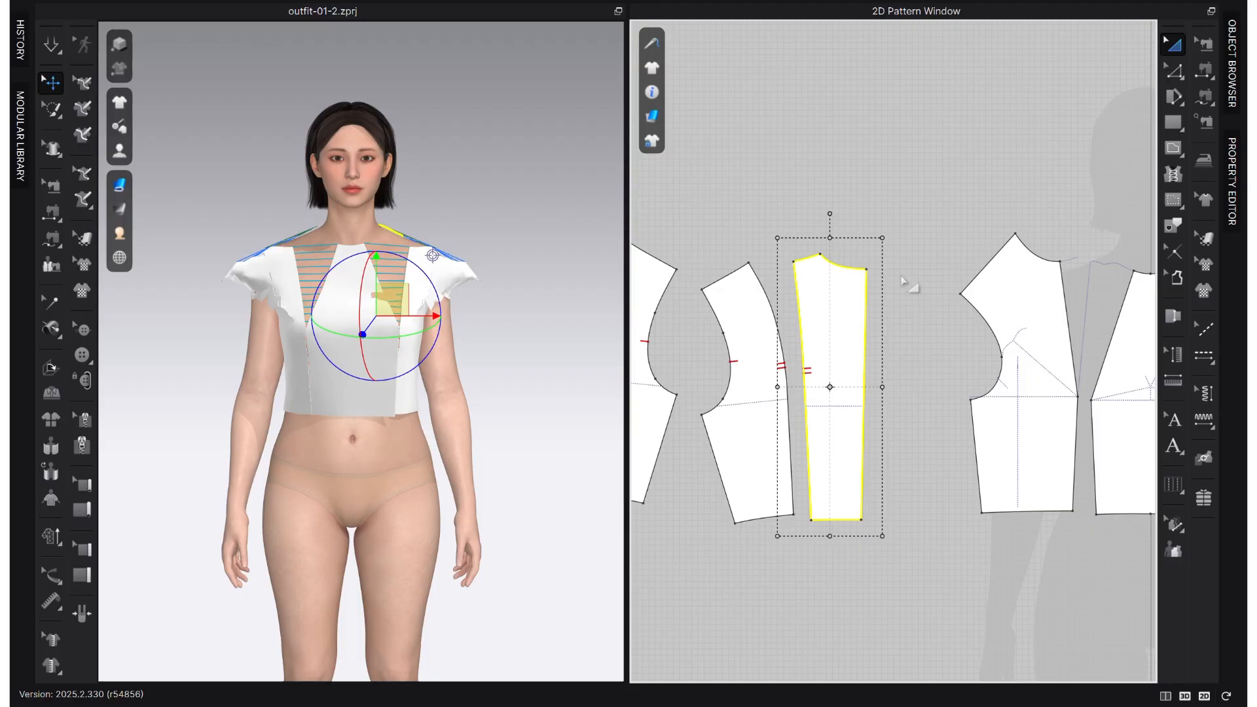
- Simulate the bodice on the avatar and turn it around to view the draped back panels
{"action": "scroll", "coordinate": [943, 384], "scroll_direction": "down", "scroll_amount": 2}
{"action": "middle_click_drag", "start_coordinate": [951, 384], "coordinate": [811, 393]}
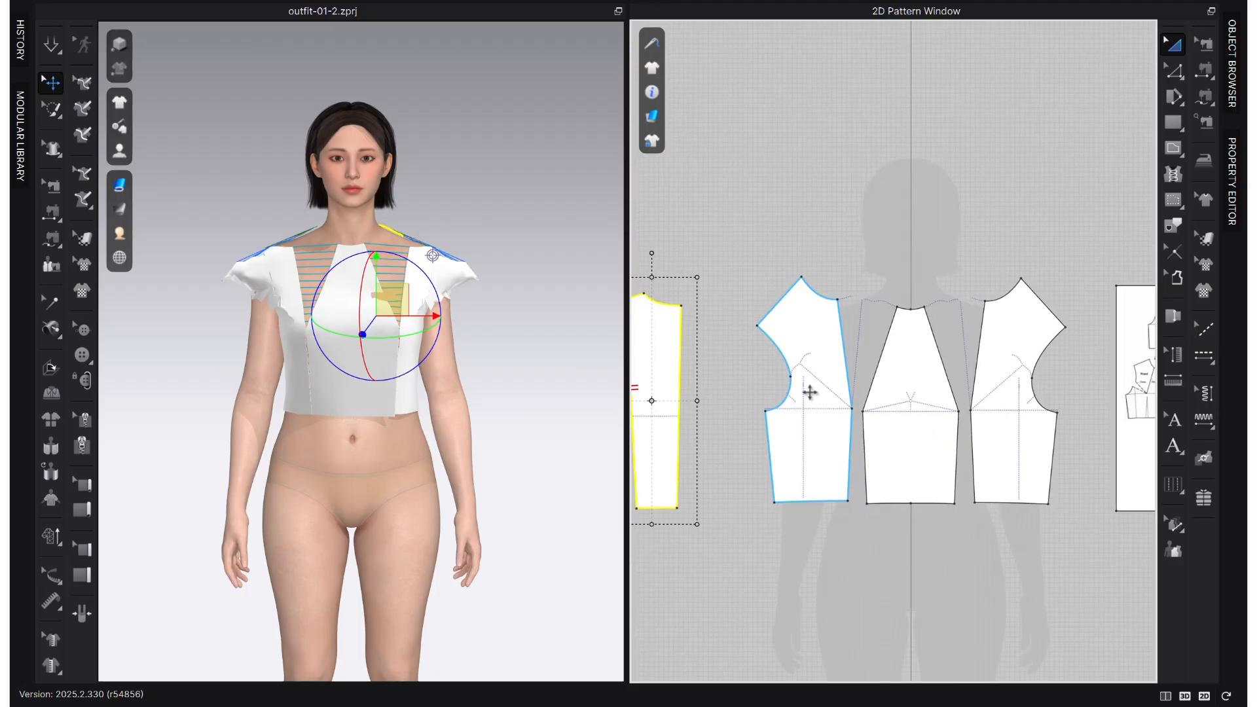
{"action": "scroll", "coordinate": [851, 393], "scroll_direction": "down", "scroll_amount": 3}
{"action": "scroll", "coordinate": [726, 363], "scroll_direction": "up", "scroll_amount": 2}
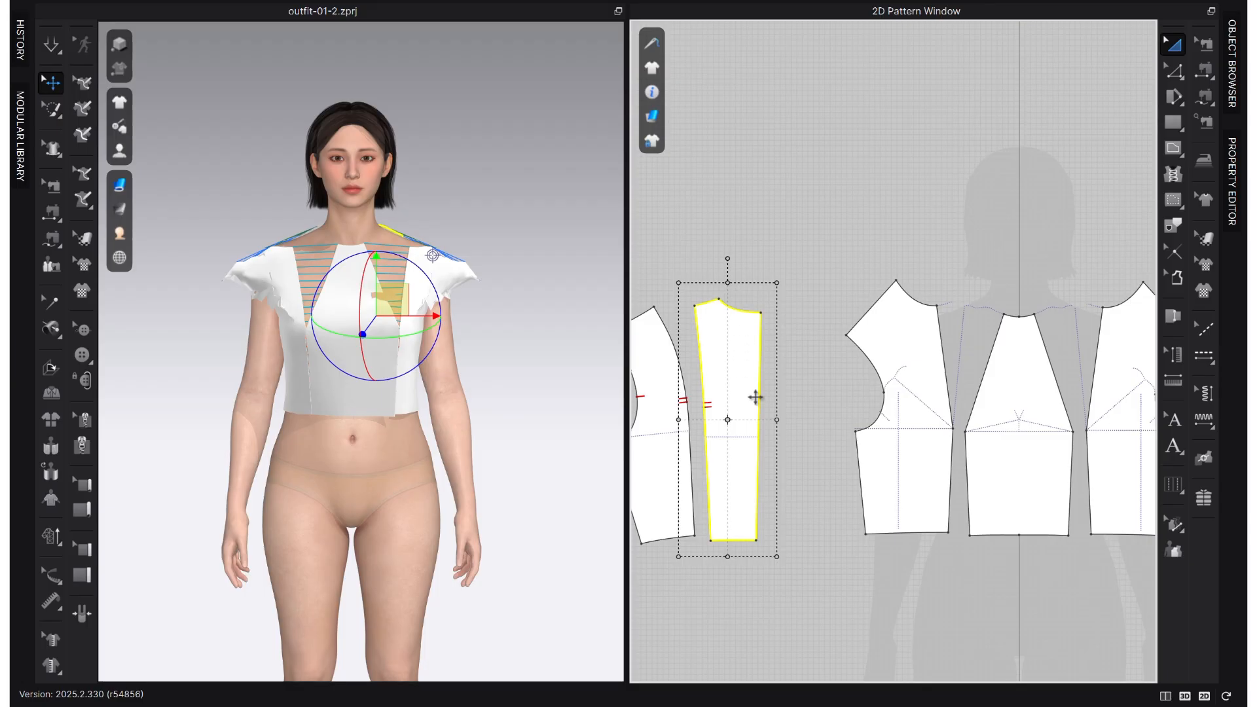
{"action": "left_click_drag", "start_coordinate": [745, 511], "coordinate": [765, 511]}
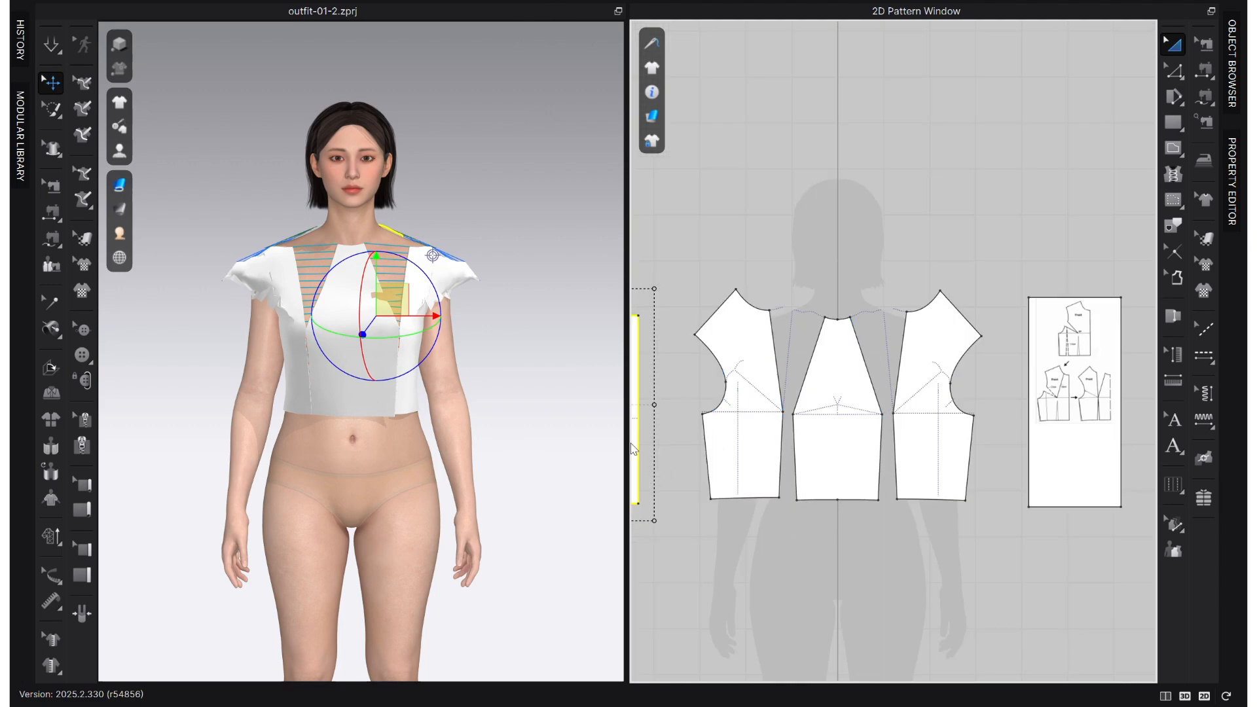
{"action": "mouse_move", "coordinate": [245, 449]}
{"action": "right_mouse_down"}
{"action": "mouse_move", "coordinate": [421, 449]}
{"action": "mouse_move", "coordinate": [255, 471]}
{"action": "right_mouse_up"}
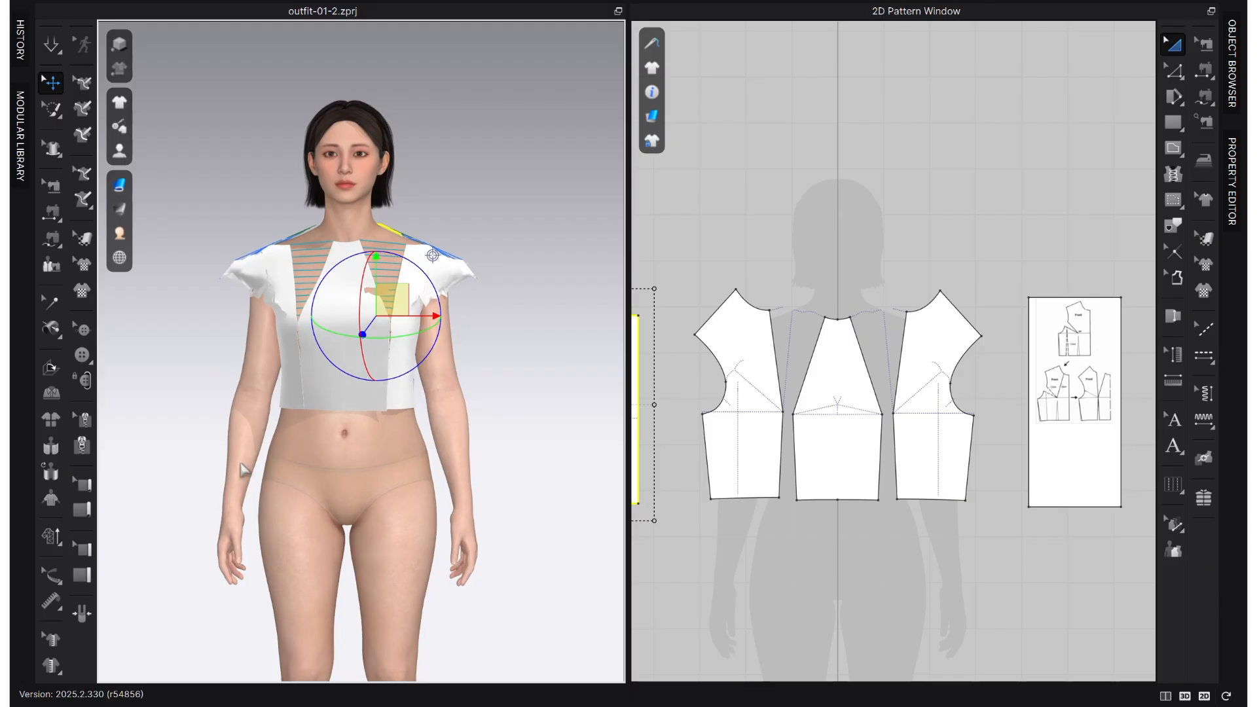
{"action": "key", "text": "space"}
{"action": "left_click", "coordinate": [429, 301]}
{"action": "left_click", "coordinate": [374, 393]}
{"action": "right_click_drag", "start_coordinate": [334, 396], "coordinate": [244, 297]}
- Inspect the sewing lines on the front shoulders and compare the seam lengths of each section of the back style line
{"action": "left_click", "coordinate": [1208, 43]}
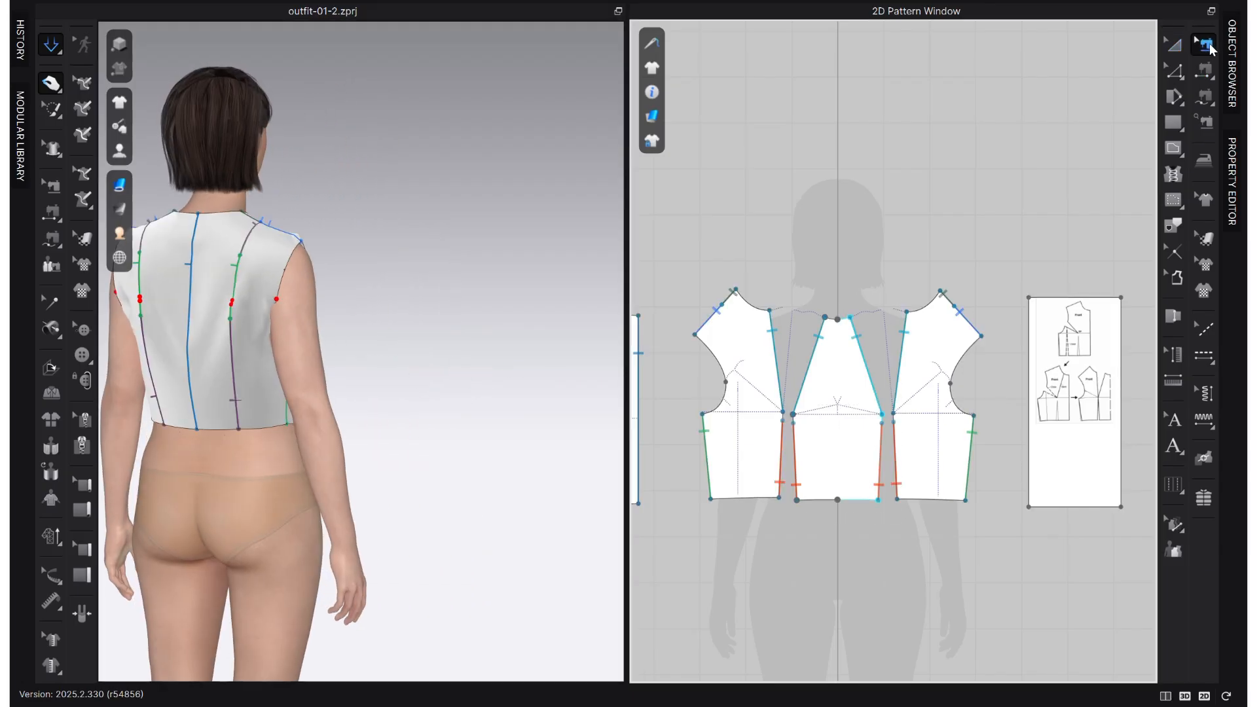
{"action": "scroll", "coordinate": [913, 402], "scroll_direction": "up", "scroll_amount": 3}
{"action": "left_click", "coordinate": [1039, 204]}
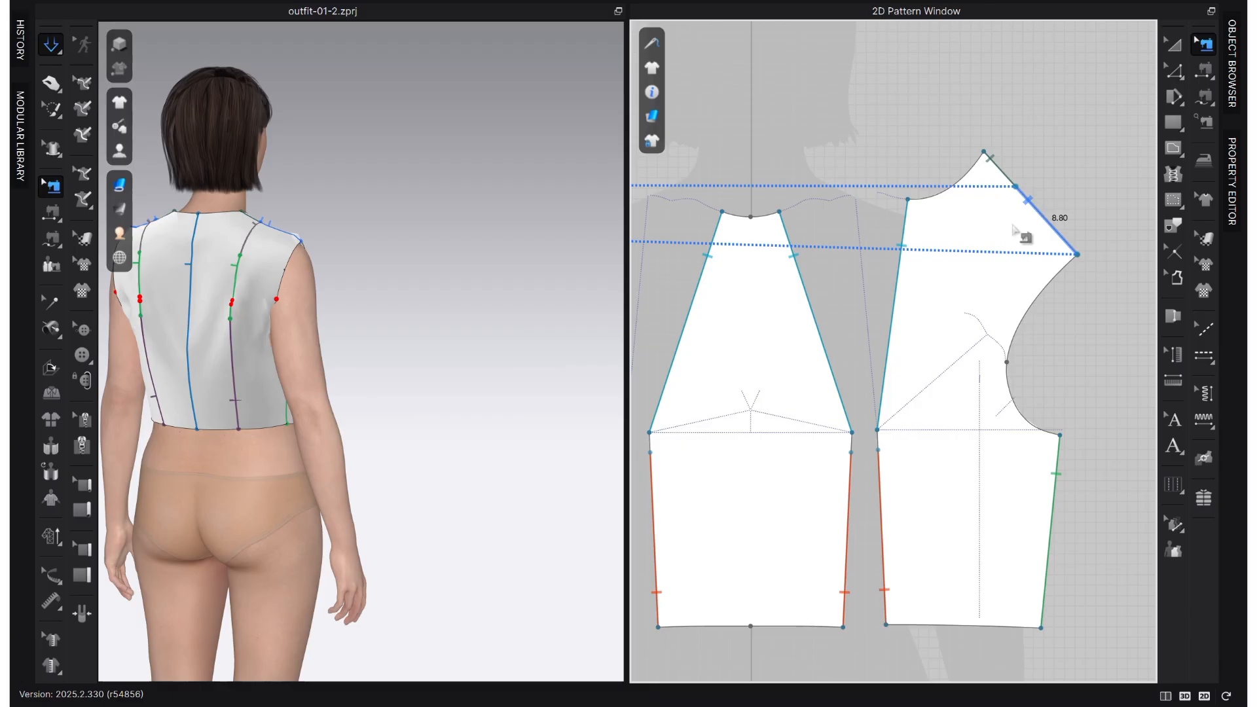
{"action": "scroll", "coordinate": [989, 222], "scroll_direction": "down", "scroll_amount": 3}
{"action": "right_click_drag", "start_coordinate": [291, 361], "coordinate": [118, 356]}
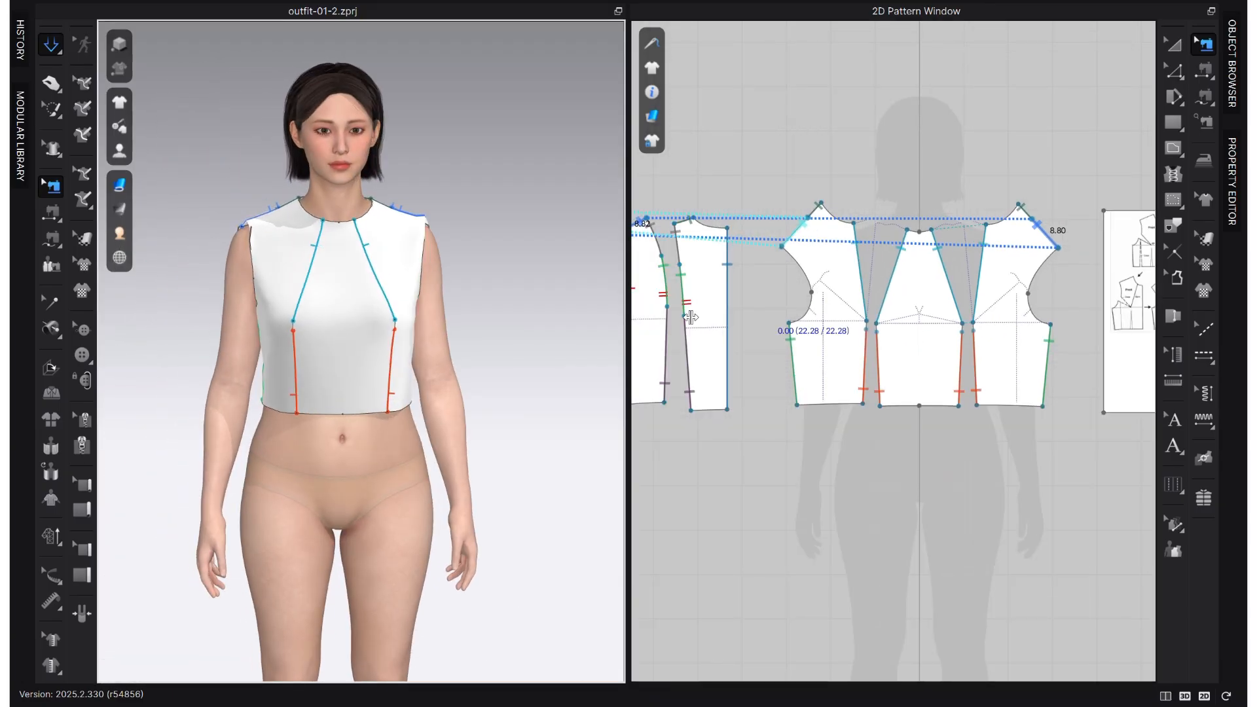
{"action": "scroll", "coordinate": [943, 359], "scroll_direction": "down", "scroll_amount": 2}
{"action": "scroll", "coordinate": [794, 346], "scroll_direction": "up", "scroll_amount": 5}
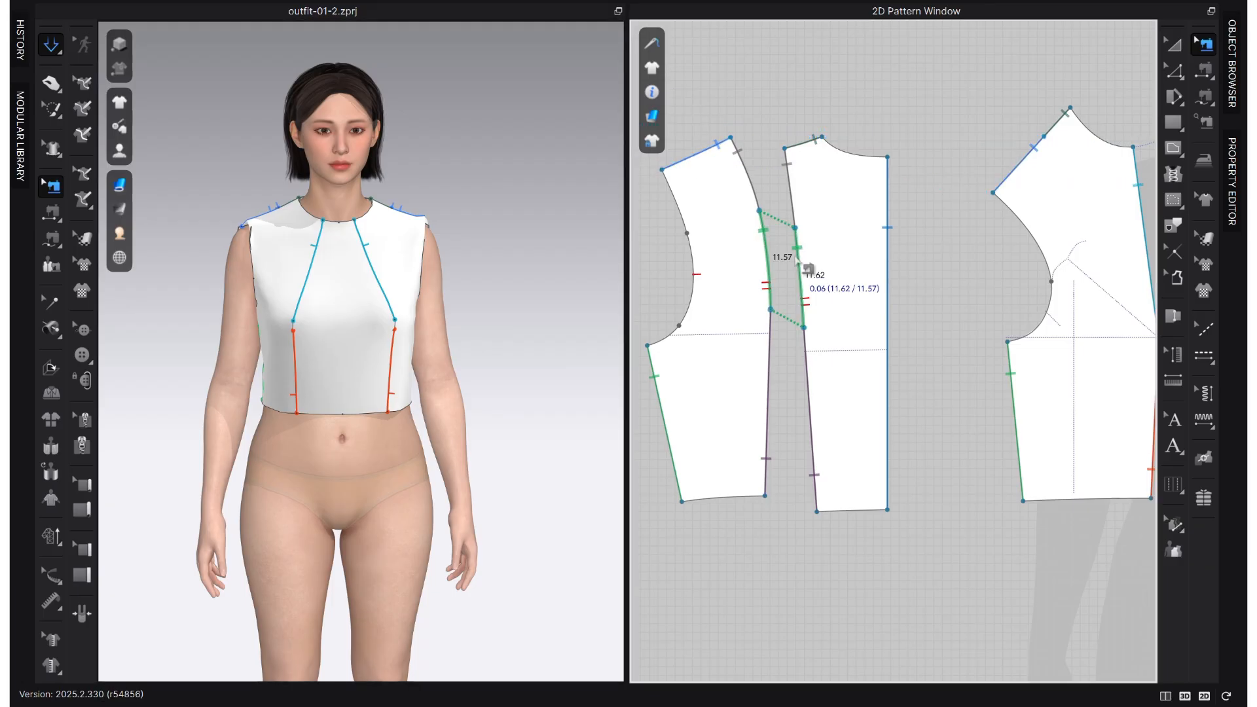
{"action": "scroll", "coordinate": [798, 255], "scroll_direction": "up", "scroll_amount": 2}
{"action": "scroll", "coordinate": [759, 236], "scroll_direction": "up", "scroll_amount": 2}
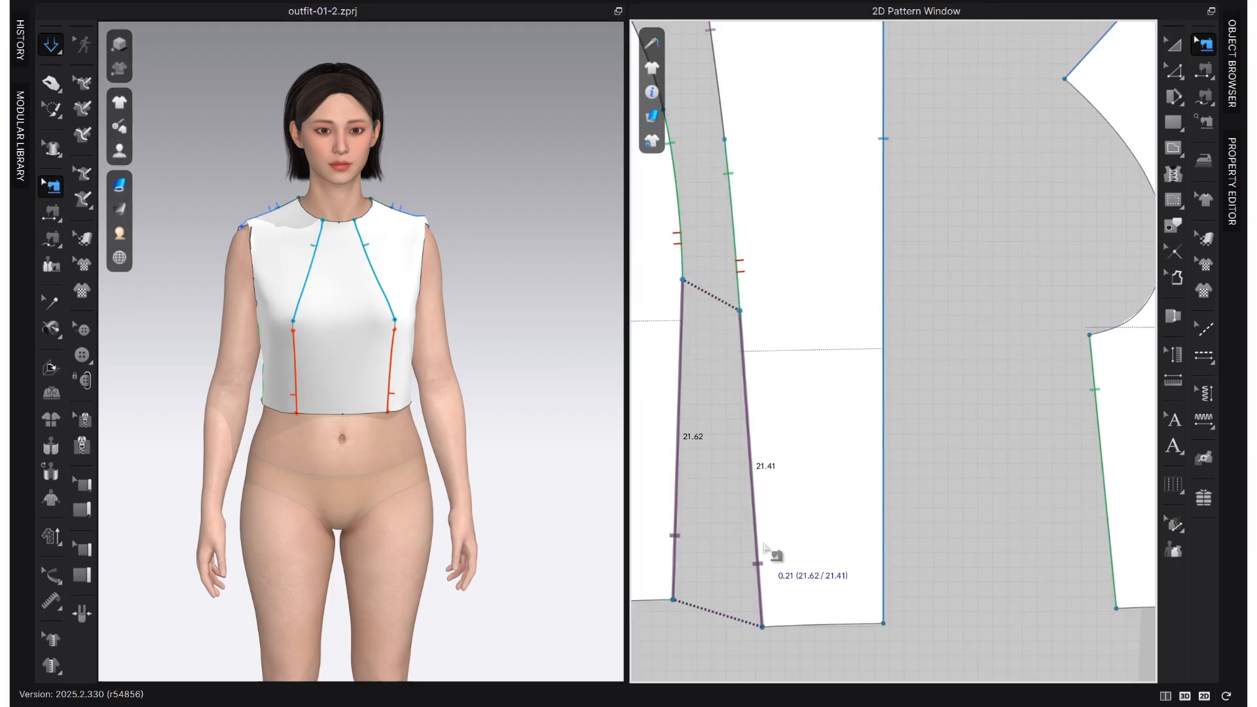
{"action": "scroll", "coordinate": [786, 560], "scroll_direction": "down", "scroll_amount": 3}
{"action": "scroll", "coordinate": [760, 398], "scroll_direction": "up", "scroll_amount": 1}
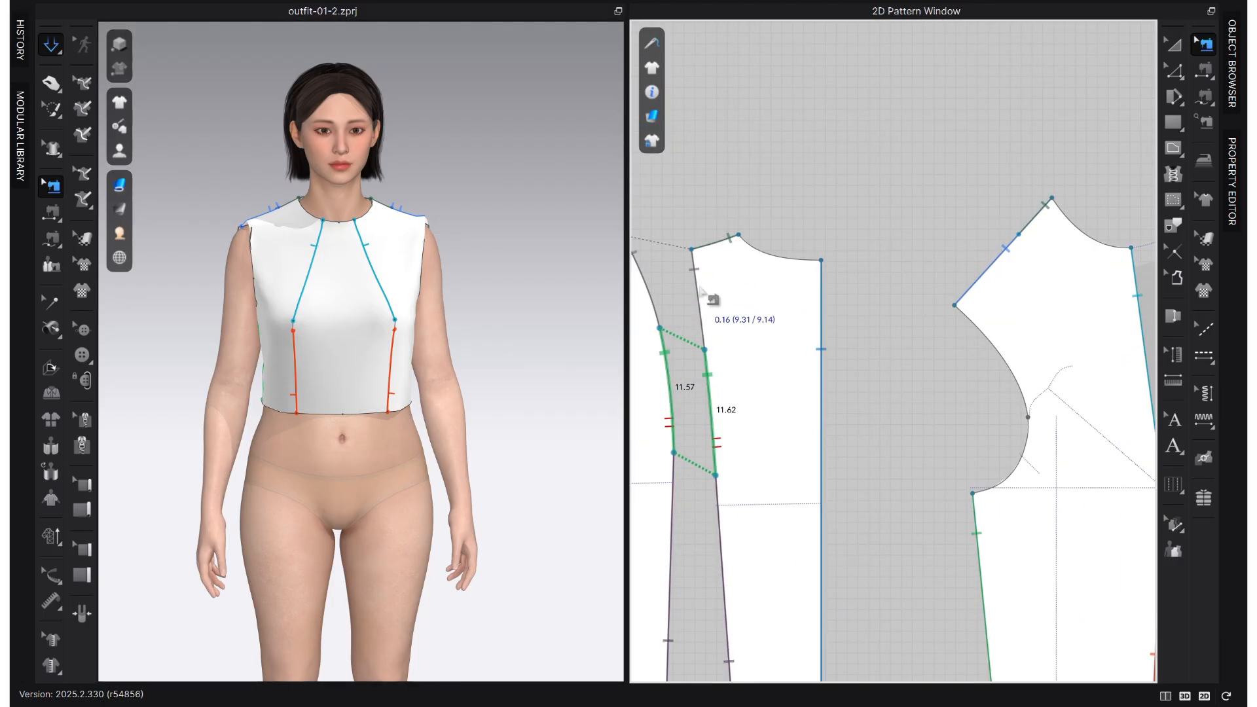
{"action": "scroll", "coordinate": [743, 474], "scroll_direction": "down", "scroll_amount": 3}
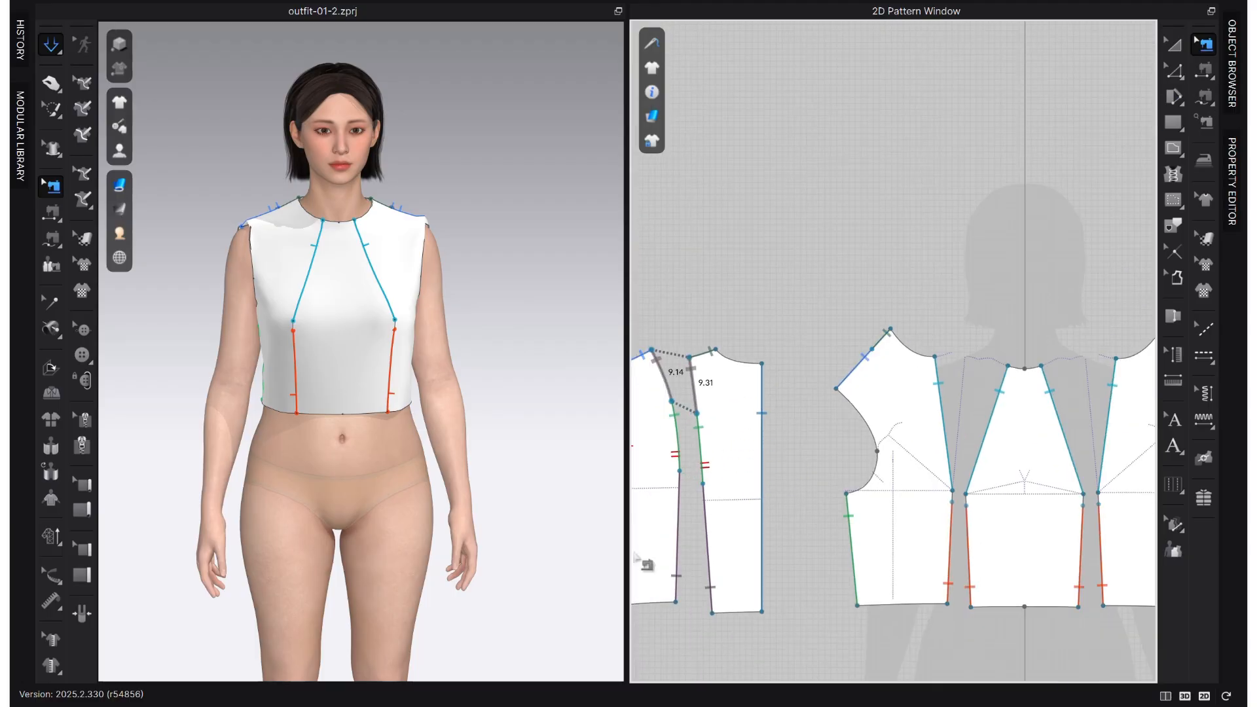
{"action": "scroll", "coordinate": [692, 508], "scroll_direction": "up", "scroll_amount": 2}
{"action": "scroll", "coordinate": [869, 412], "scroll_direction": "up", "scroll_amount": 1}
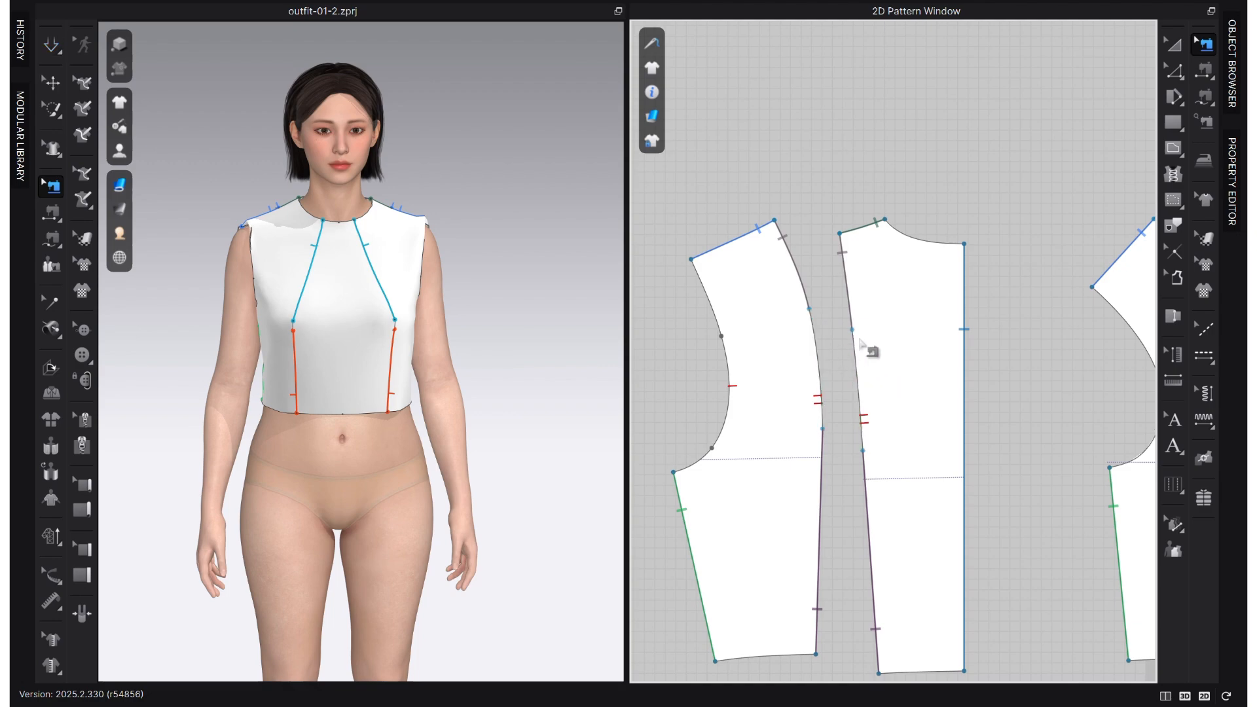
- Delete the separate seam segments joining the side back and centre back style lines
{"action": "left_click", "coordinate": [842, 285]}
{"action": "key", "text": "Delete"}
{"action": "left_click", "coordinate": [864, 517]}
{"action": "key", "text": "Delete"}
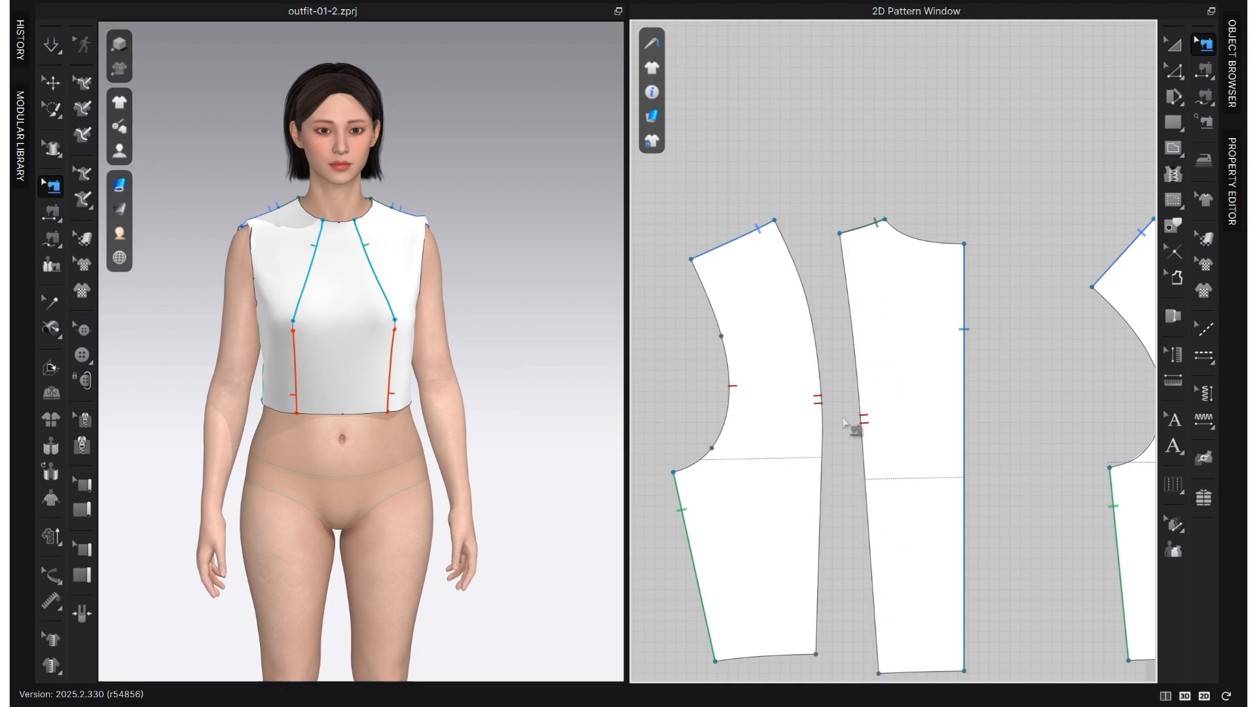
- Free-sew the centre back's style line to the side back's style line as one continuous seam from shoulder to hem
{"action": "key", "text": "m"}
{"action": "left_click", "coordinate": [839, 233]}
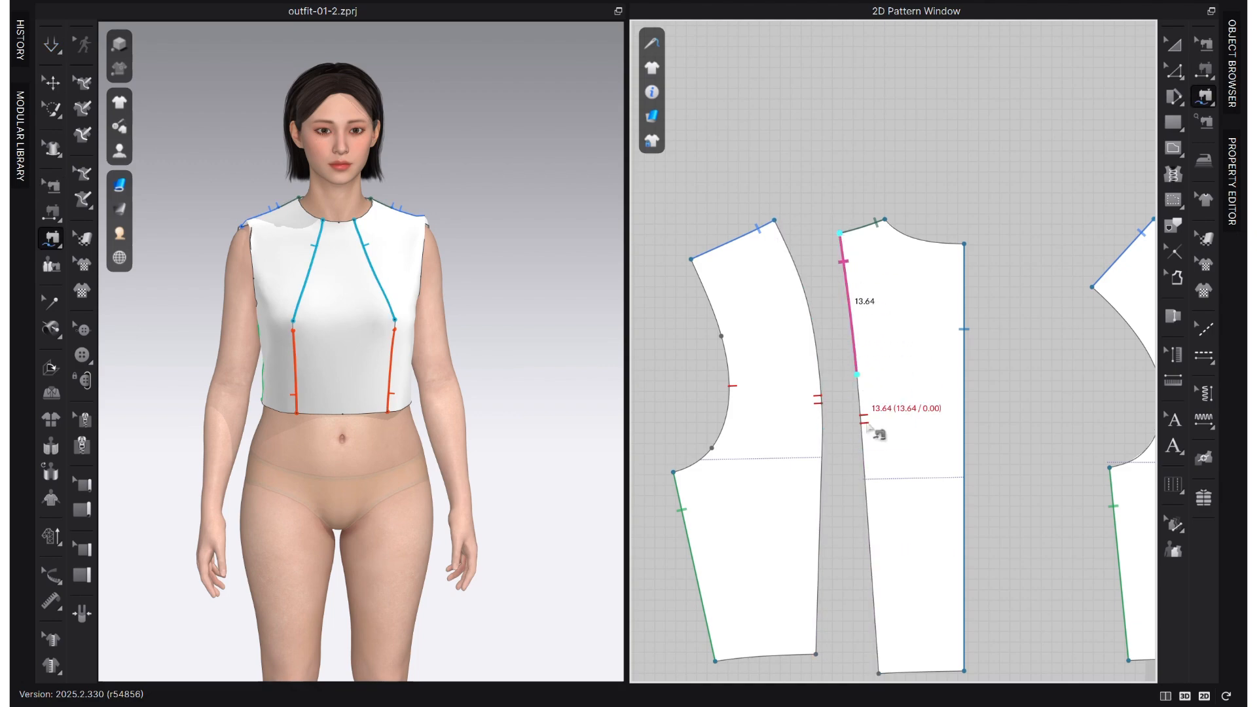
{"action": "left_click", "coordinate": [878, 673]}
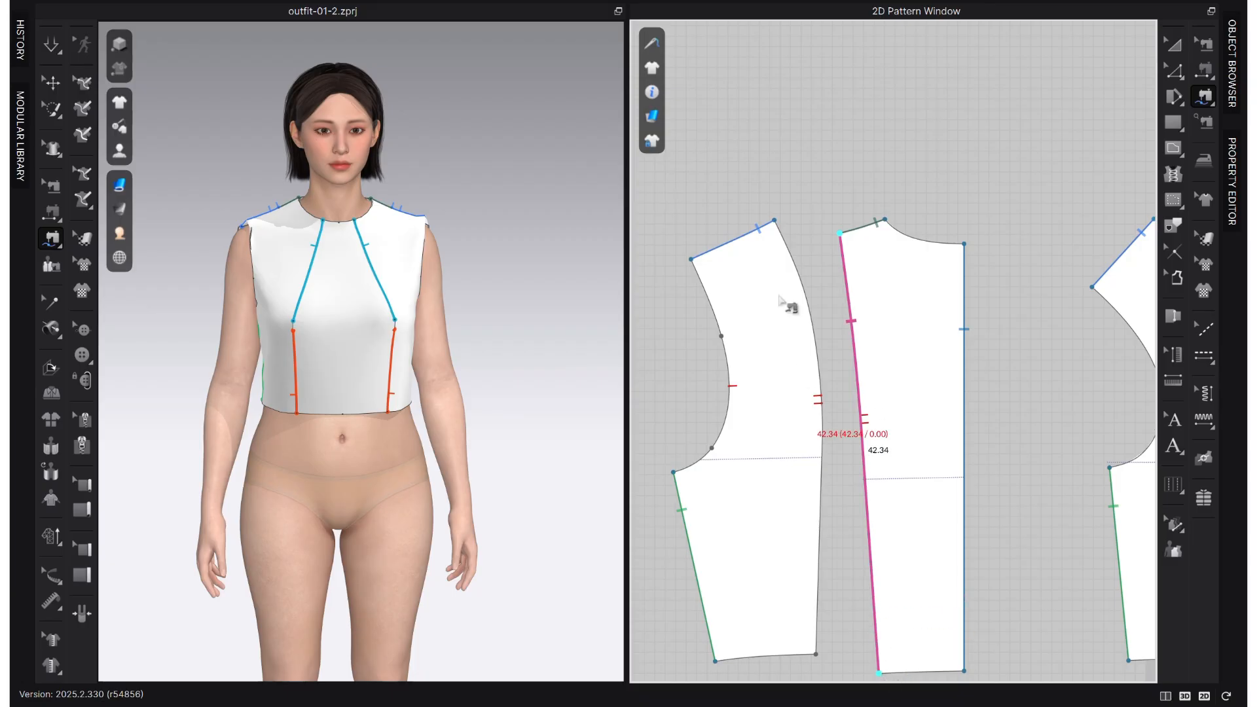
{"action": "left_click", "coordinate": [774, 221]}
{"action": "left_click", "coordinate": [816, 654]}
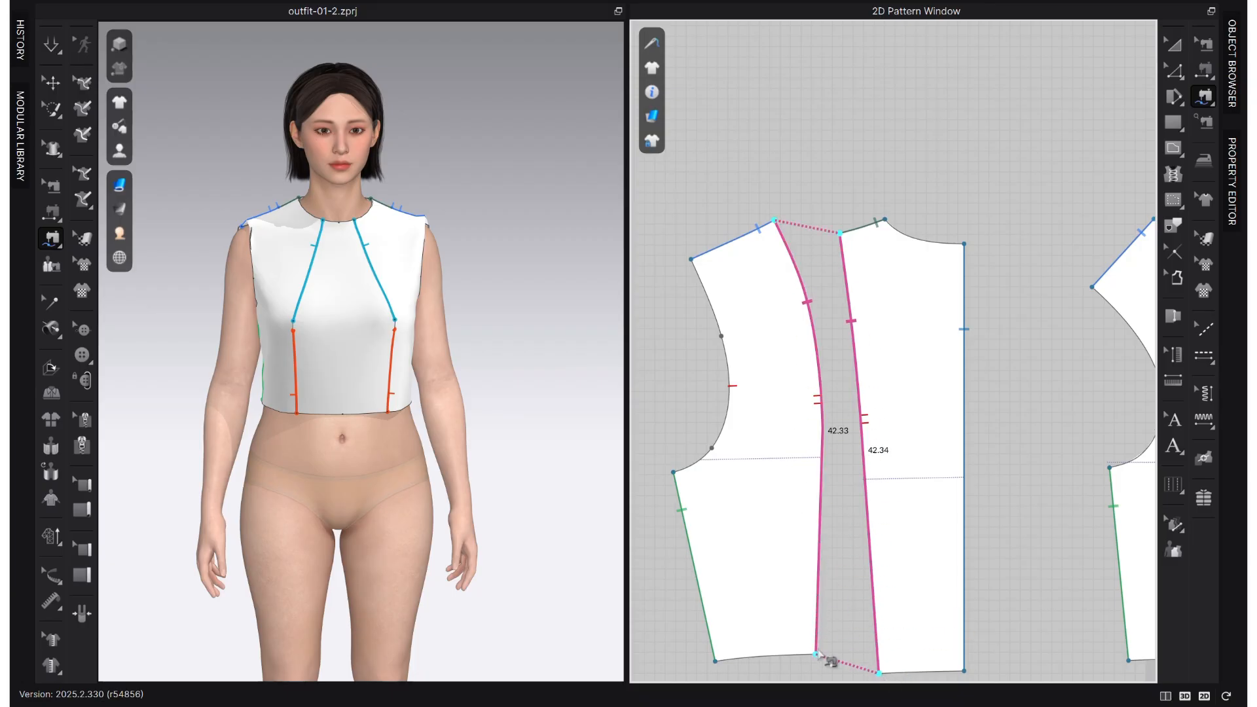
- Resew the lower centre front and side front style lines so the seams run from the bust point to the hem
{"action": "scroll", "coordinate": [858, 530], "scroll_direction": "down", "scroll_amount": 3}
{"action": "right_click_drag", "start_coordinate": [858, 531], "coordinate": [609, 450]}
{"action": "scroll", "coordinate": [972, 498], "scroll_direction": "up", "scroll_amount": 2}
{"action": "scroll", "coordinate": [878, 483], "scroll_direction": "up", "scroll_amount": 2}
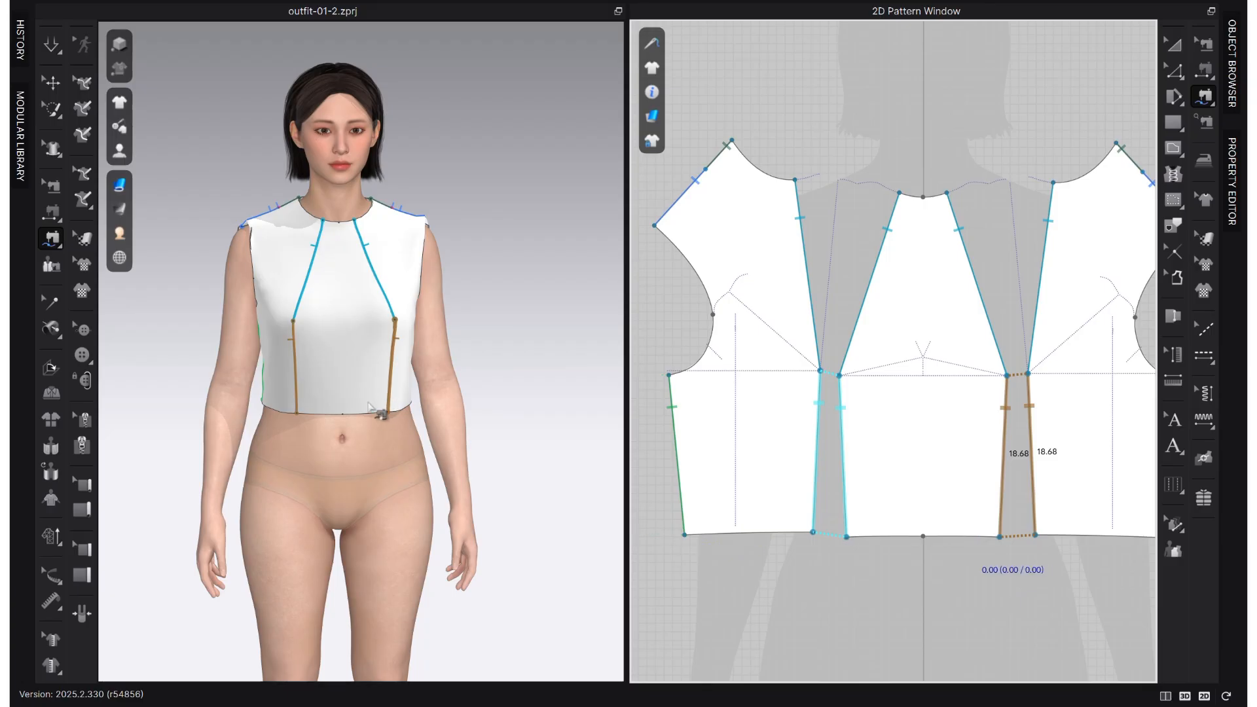
- Simulate the resewn bodice and examine its drape from the back, side and front
{"action": "key", "text": "space"}
{"action": "key", "text": "q"}
{"action": "left_click_drag", "start_coordinate": [415, 365], "coordinate": [415, 394]}
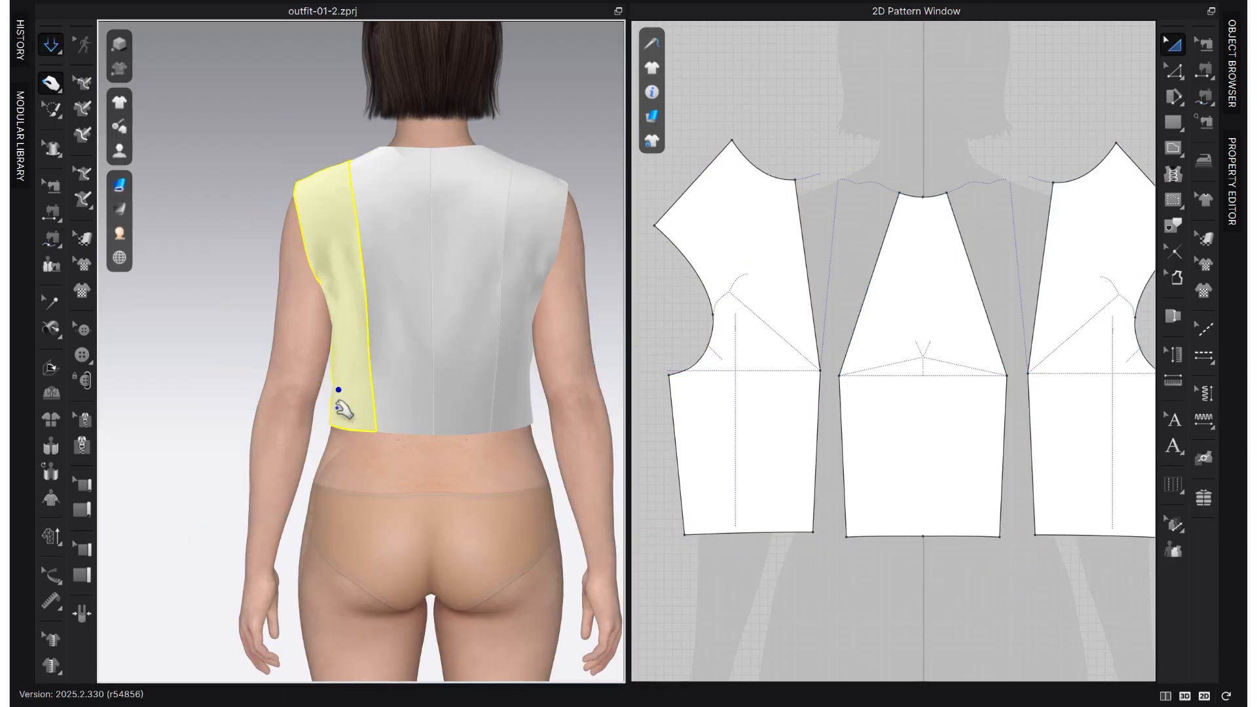
{"action": "left_click", "coordinate": [457, 414]}
{"action": "left_click", "coordinate": [476, 449]}
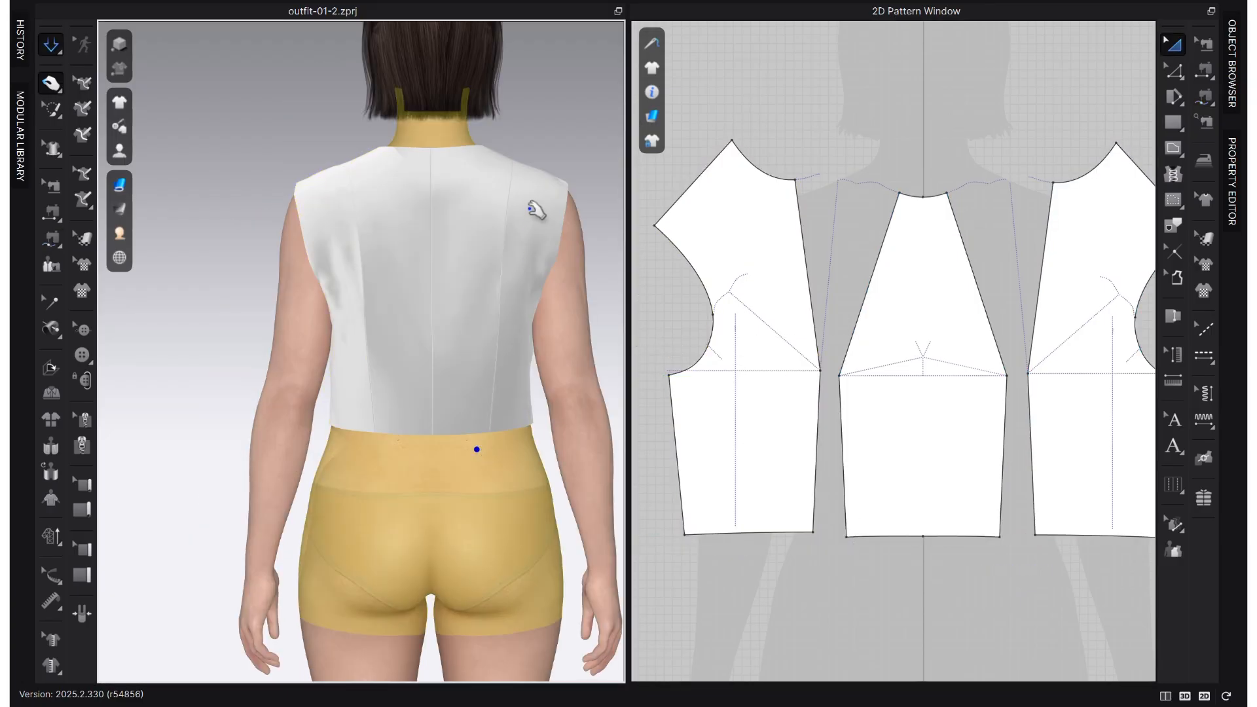
{"action": "right_click_drag", "start_coordinate": [342, 408], "coordinate": [519, 426]}
{"action": "scroll", "coordinate": [522, 421], "scroll_direction": "up", "scroll_amount": 4}
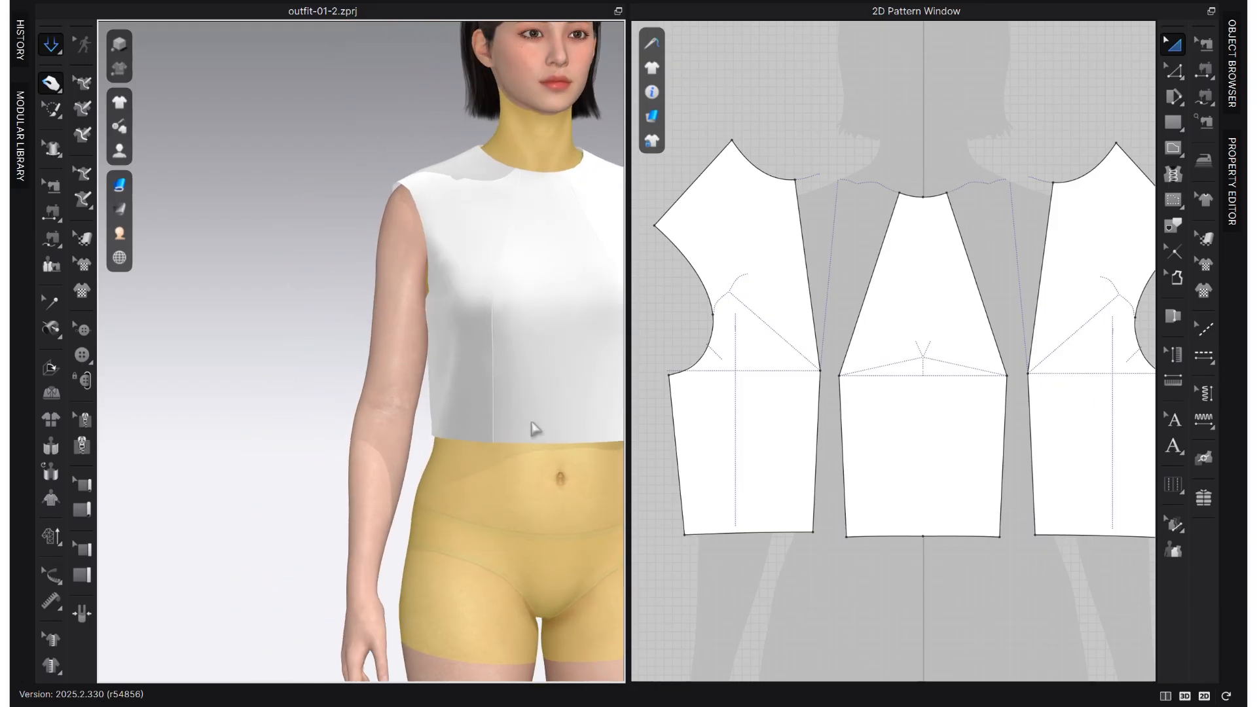
{"action": "left_click", "coordinate": [441, 199]}
{"action": "middle_click_drag", "start_coordinate": [511, 322], "coordinate": [402, 328]}
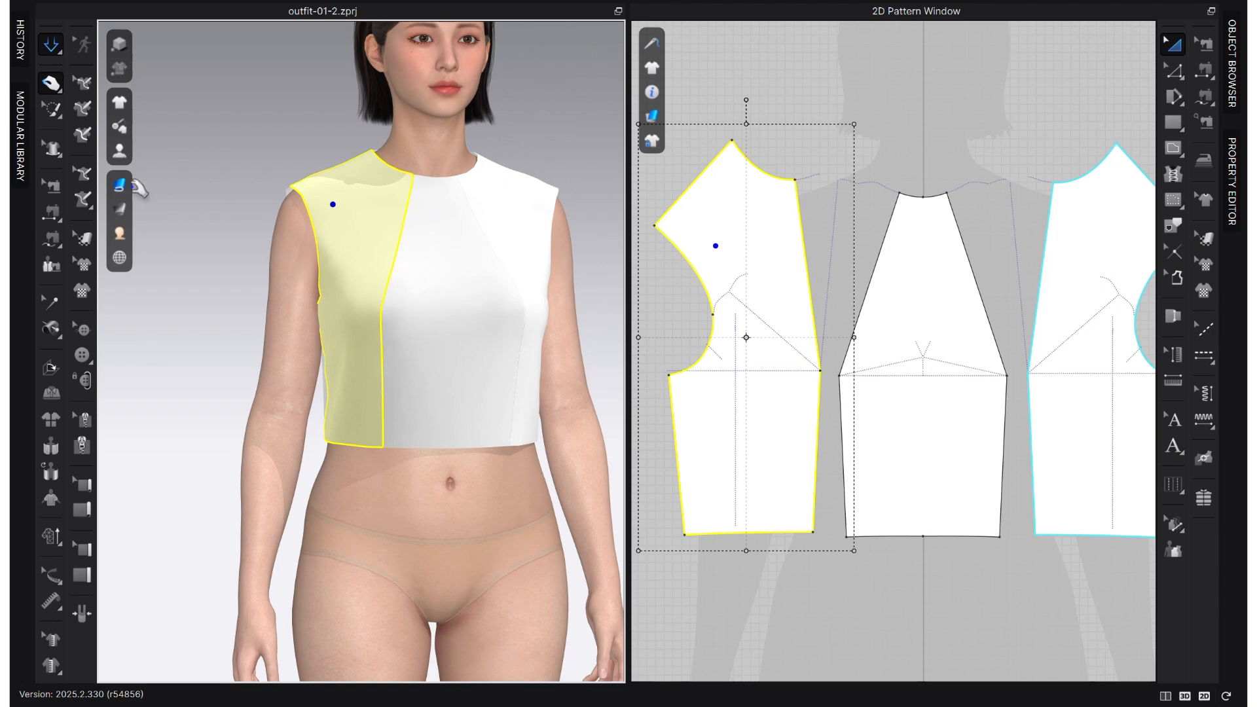
- Display the draped garment's pattern pieces in random colours and view the panels from the front
{"action": "mouse_move", "coordinate": [119, 185]}
{"action": "left_click", "coordinate": [209, 341]}
{"action": "right_click_drag", "start_coordinate": [387, 320], "coordinate": [441, 373]}
{"action": "scroll", "coordinate": [477, 365], "scroll_direction": "down", "scroll_amount": 2}
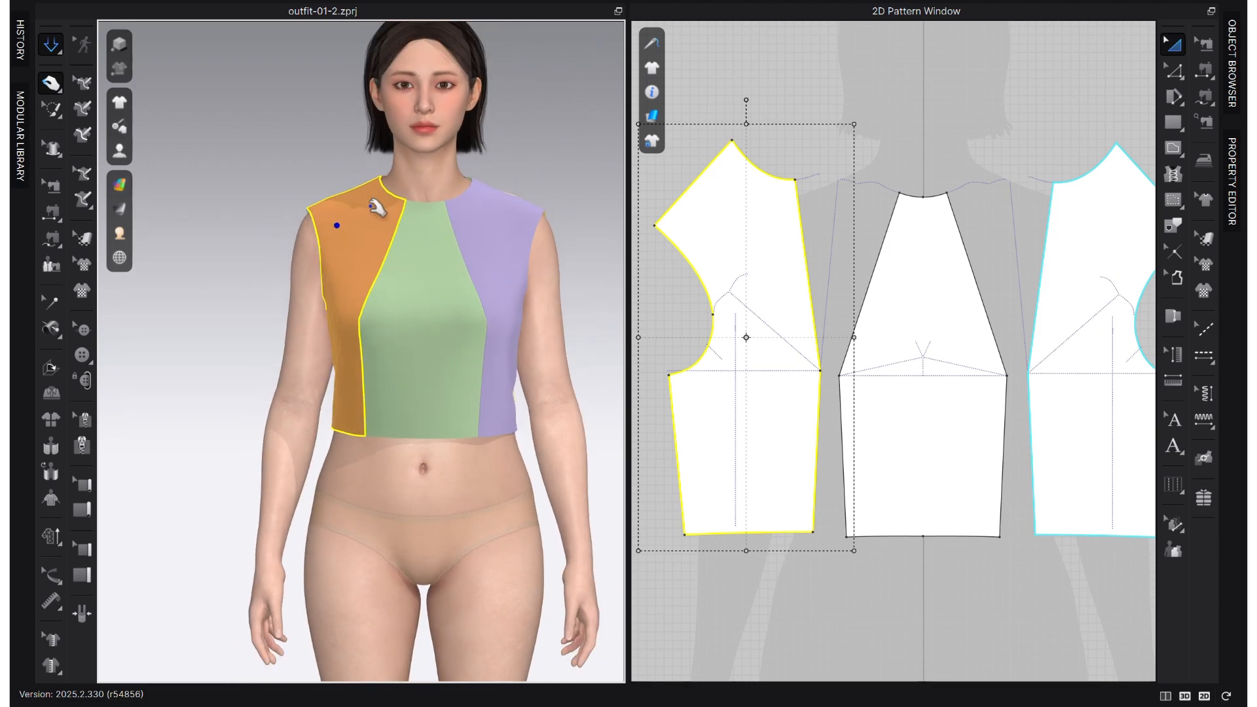
- Examine the coloured side front and centre front panels on the avatar from shoulder to hem
{"action": "left_click", "coordinate": [505, 204]}
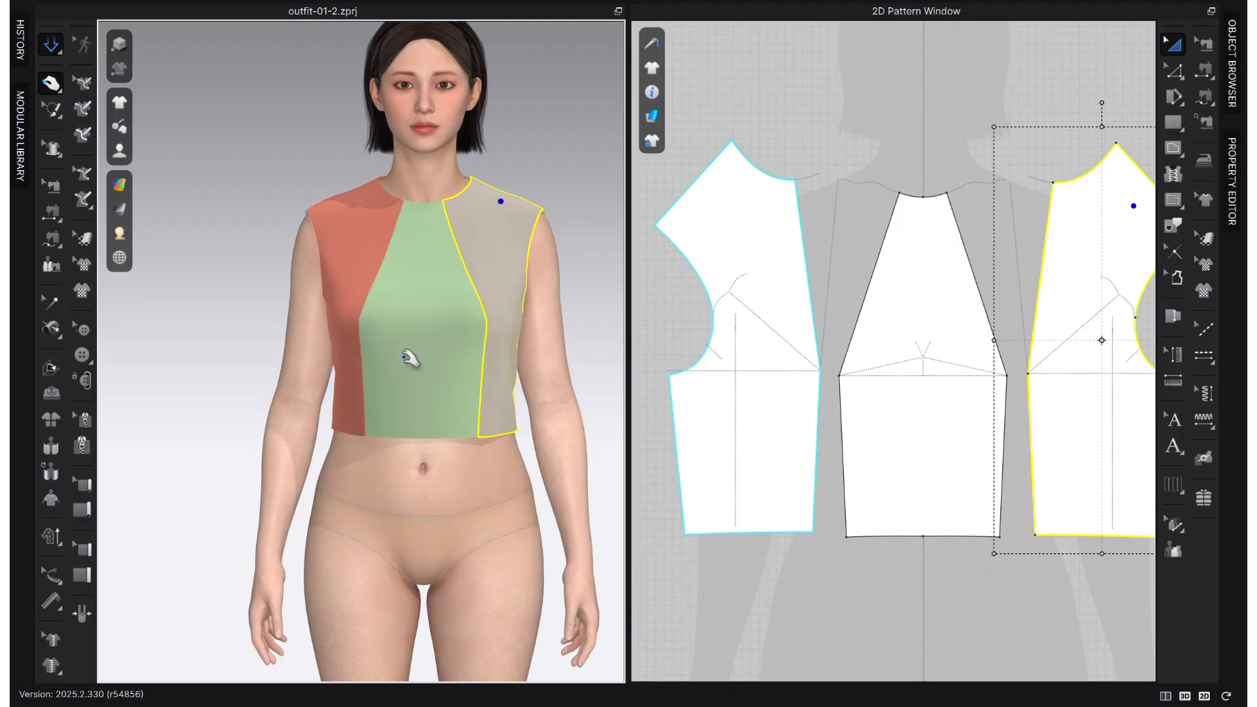
{"action": "left_click", "coordinate": [419, 424]}
{"action": "left_click", "coordinate": [350, 416]}
{"action": "left_click", "coordinate": [430, 417]}
{"action": "left_click", "coordinate": [489, 432]}
{"action": "left_click", "coordinate": [447, 475]}
{"action": "scroll", "coordinate": [467, 463], "scroll_direction": "down", "scroll_amount": 2}
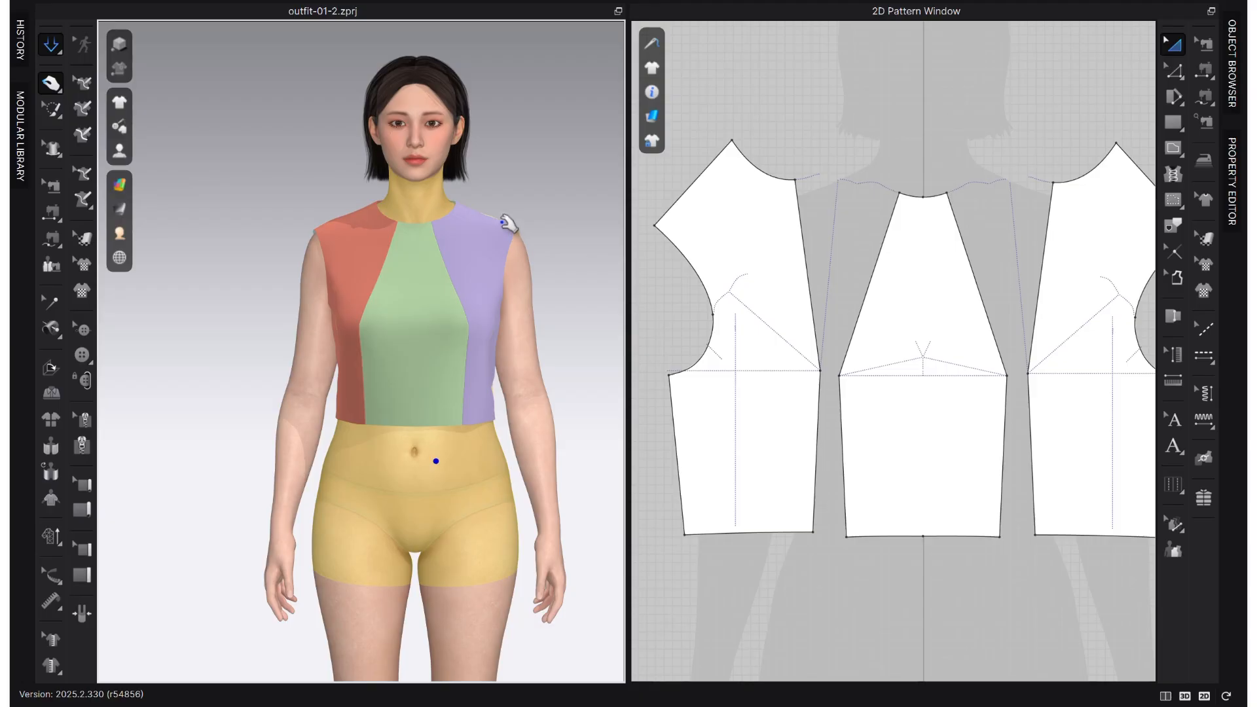
{"action": "left_click", "coordinate": [495, 229]}
{"action": "left_click", "coordinate": [333, 237]}
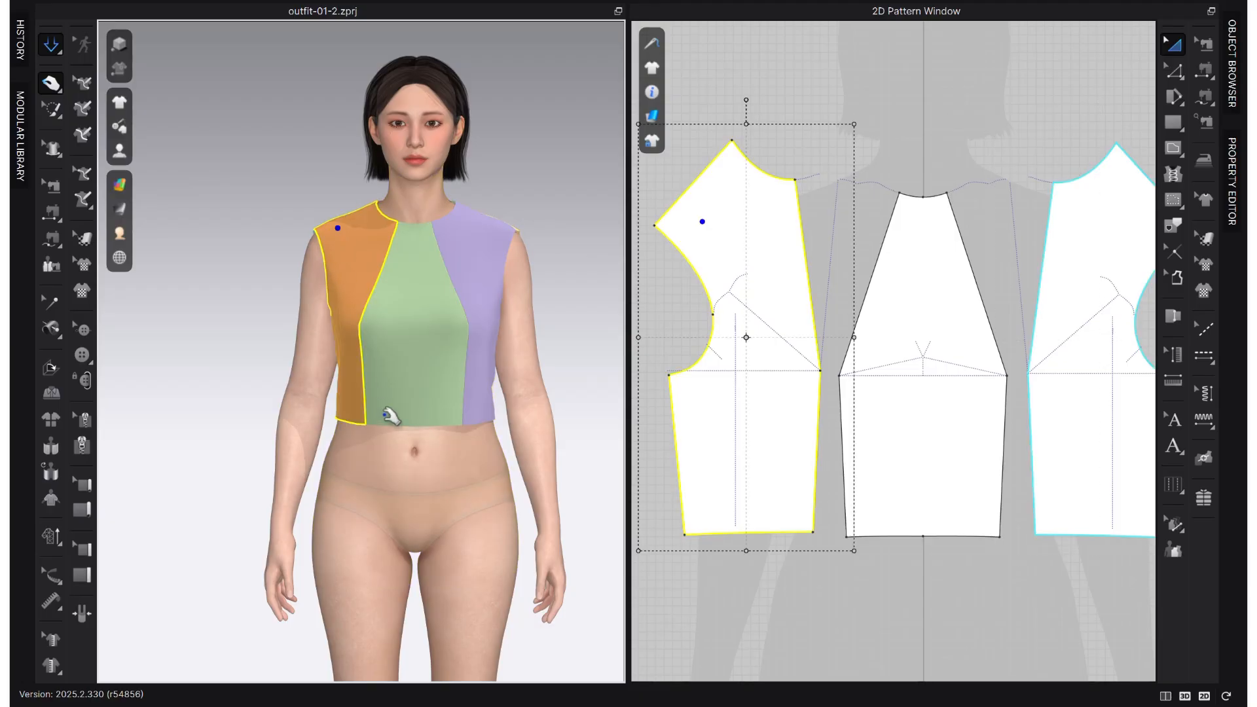
{"action": "left_click", "coordinate": [395, 410]}
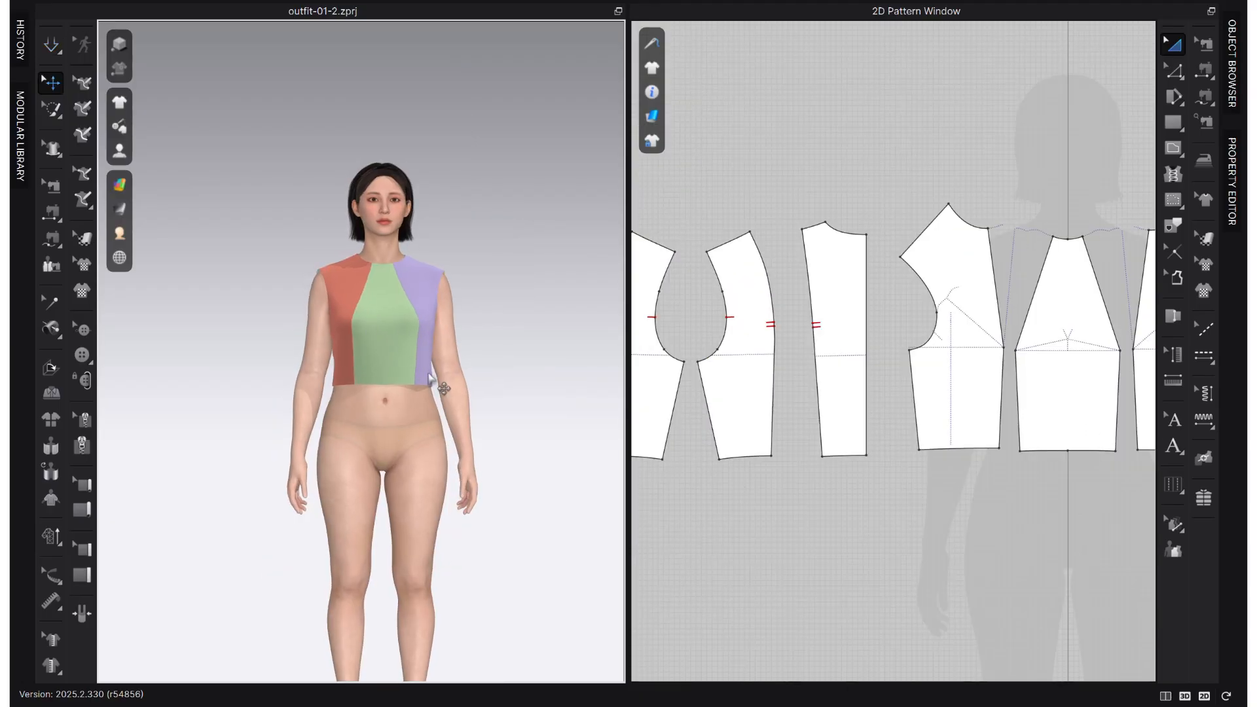
- Round the bust-point corners on the side front and centre front style lines into short smooth curves
{"action": "scroll", "coordinate": [1028, 353], "scroll_direction": "up", "scroll_amount": 2}
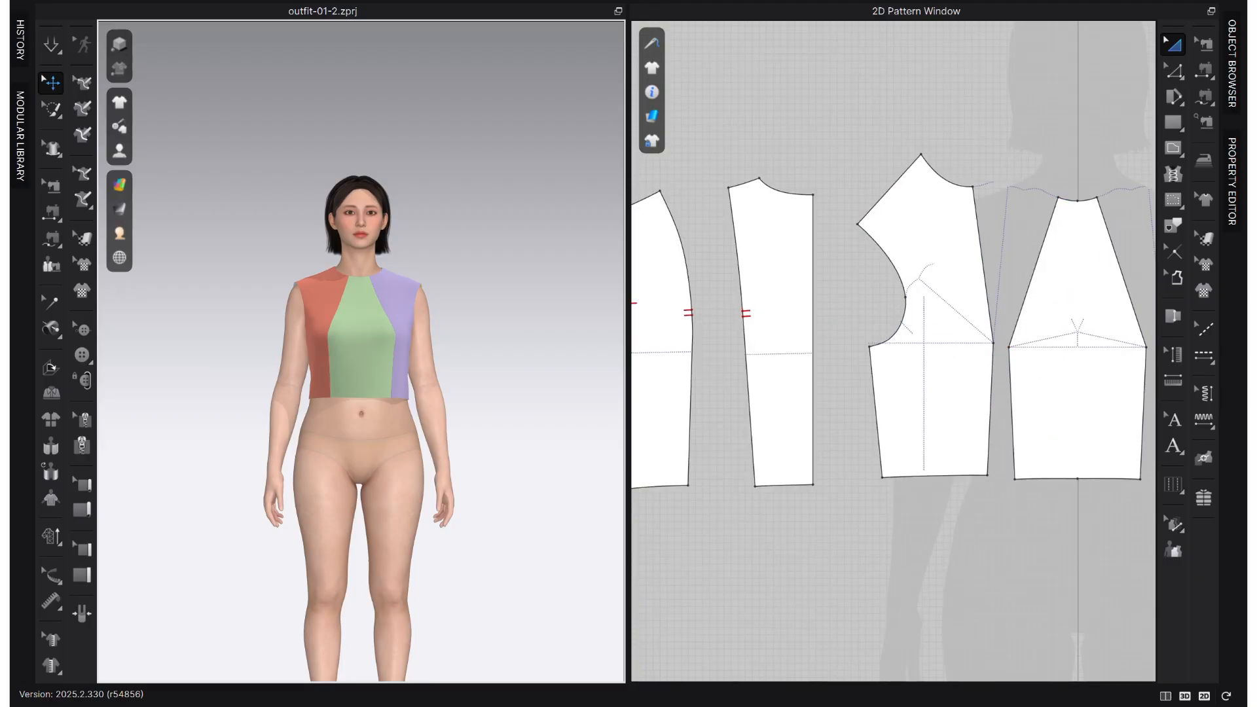
{"action": "left_click", "coordinate": [1173, 249]}
{"action": "scroll", "coordinate": [999, 352], "scroll_direction": "up", "scroll_amount": 2}
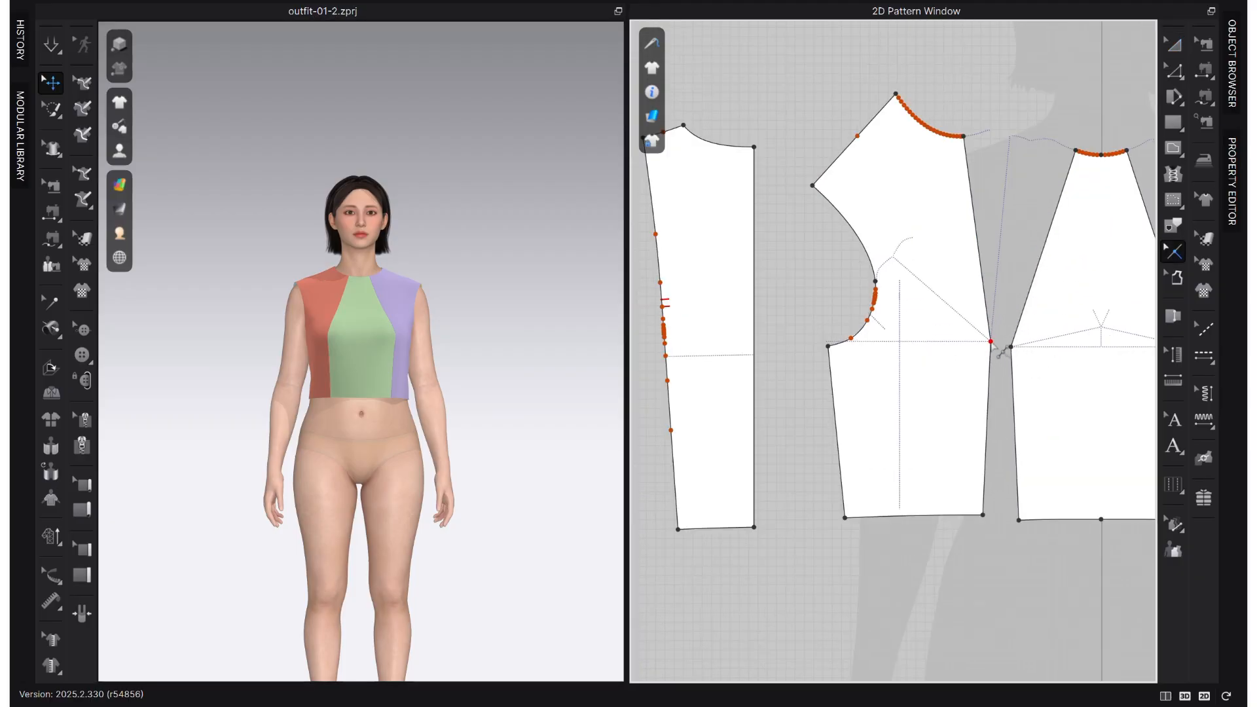
{"action": "scroll", "coordinate": [1002, 348], "scroll_direction": "up", "scroll_amount": 3}
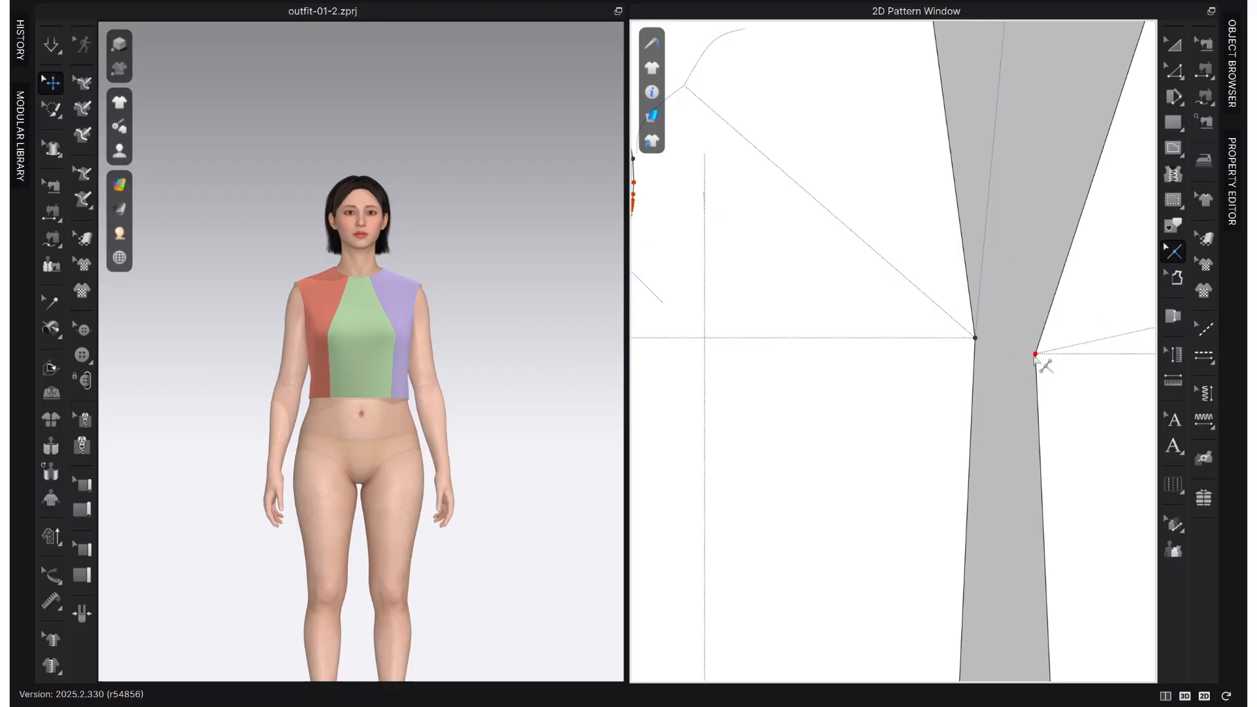
{"action": "scroll", "coordinate": [989, 347], "scroll_direction": "up", "scroll_amount": 2}
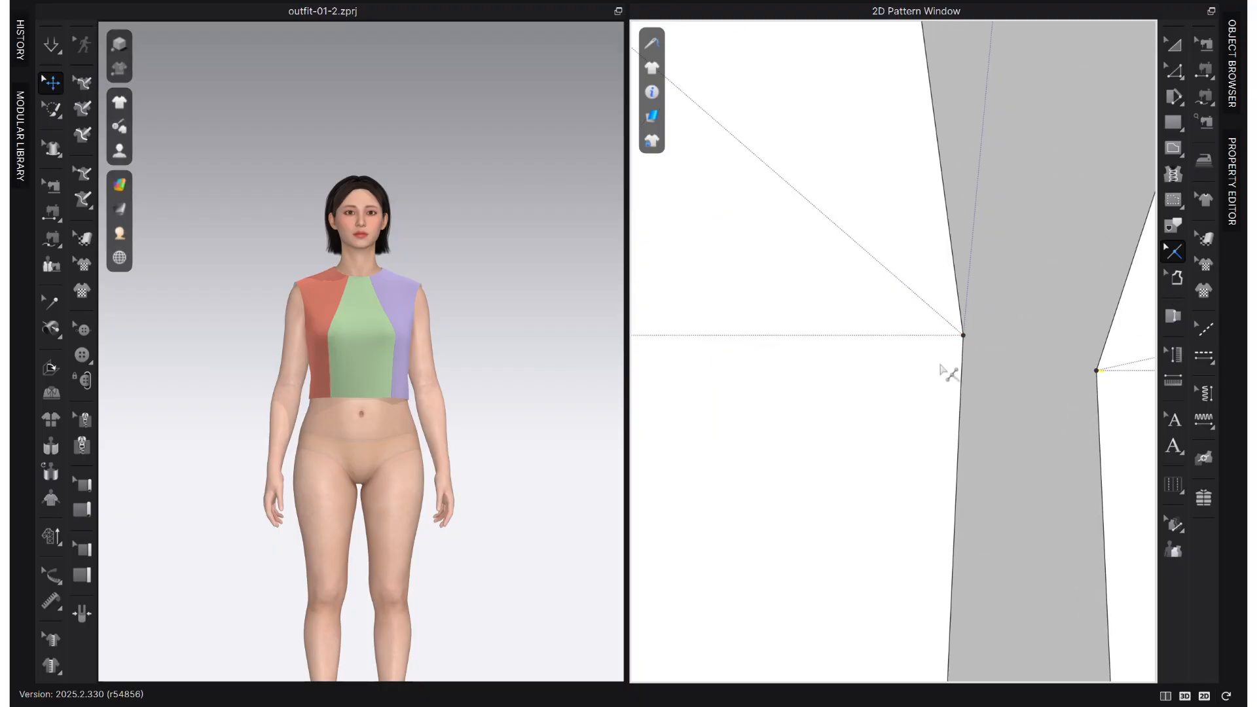
{"action": "scroll", "coordinate": [917, 383], "scroll_direction": "down", "scroll_amount": 3}
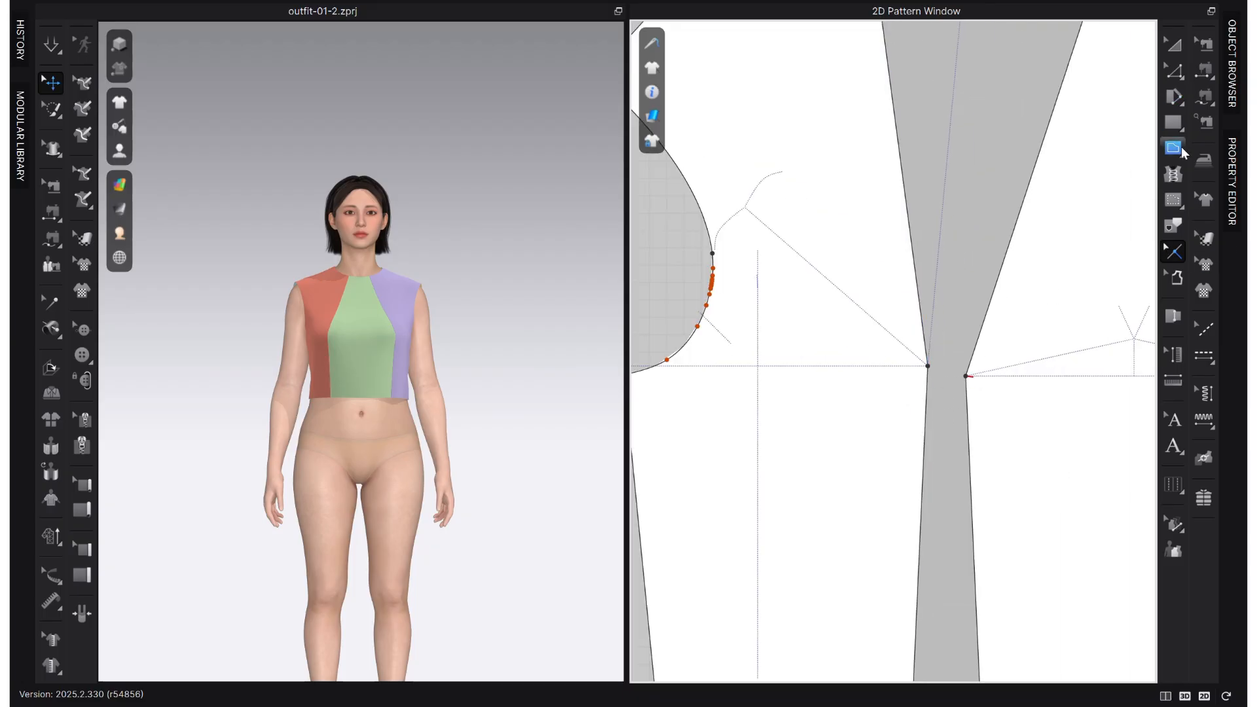
{"action": "key", "text": "v"}
{"action": "scroll", "coordinate": [940, 367], "scroll_direction": "up", "scroll_amount": 2}
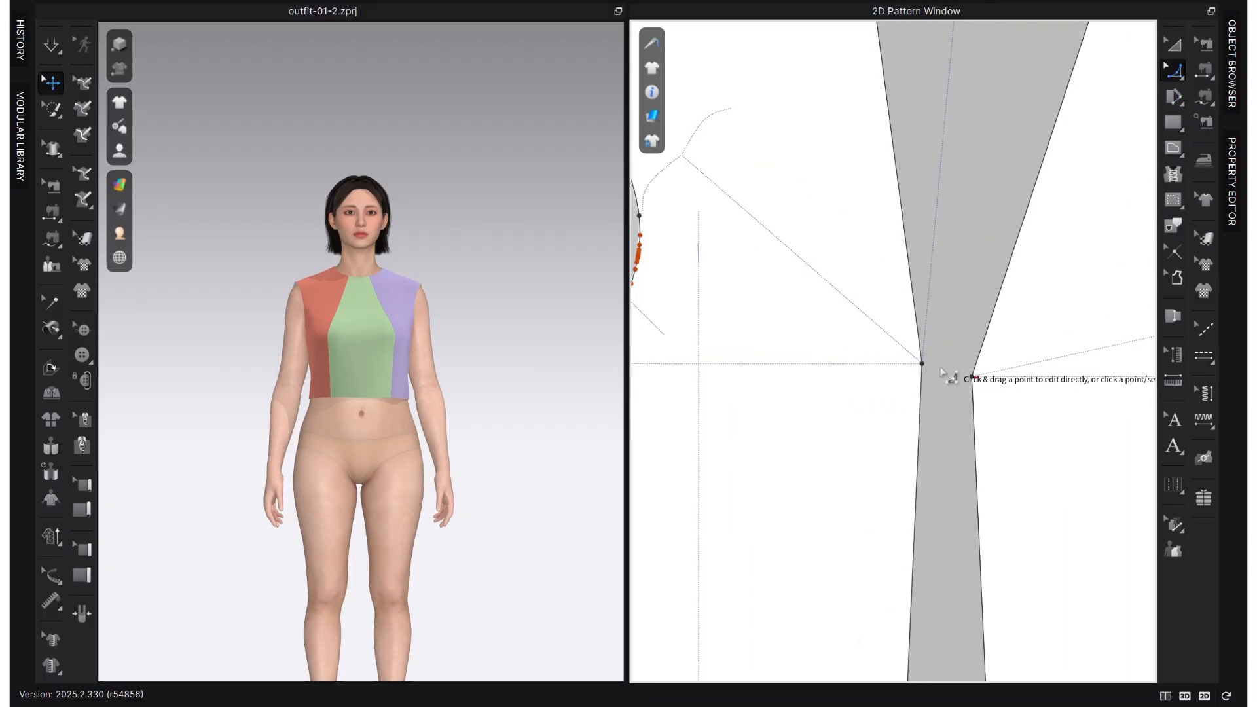
{"action": "left_click", "coordinate": [919, 381]}
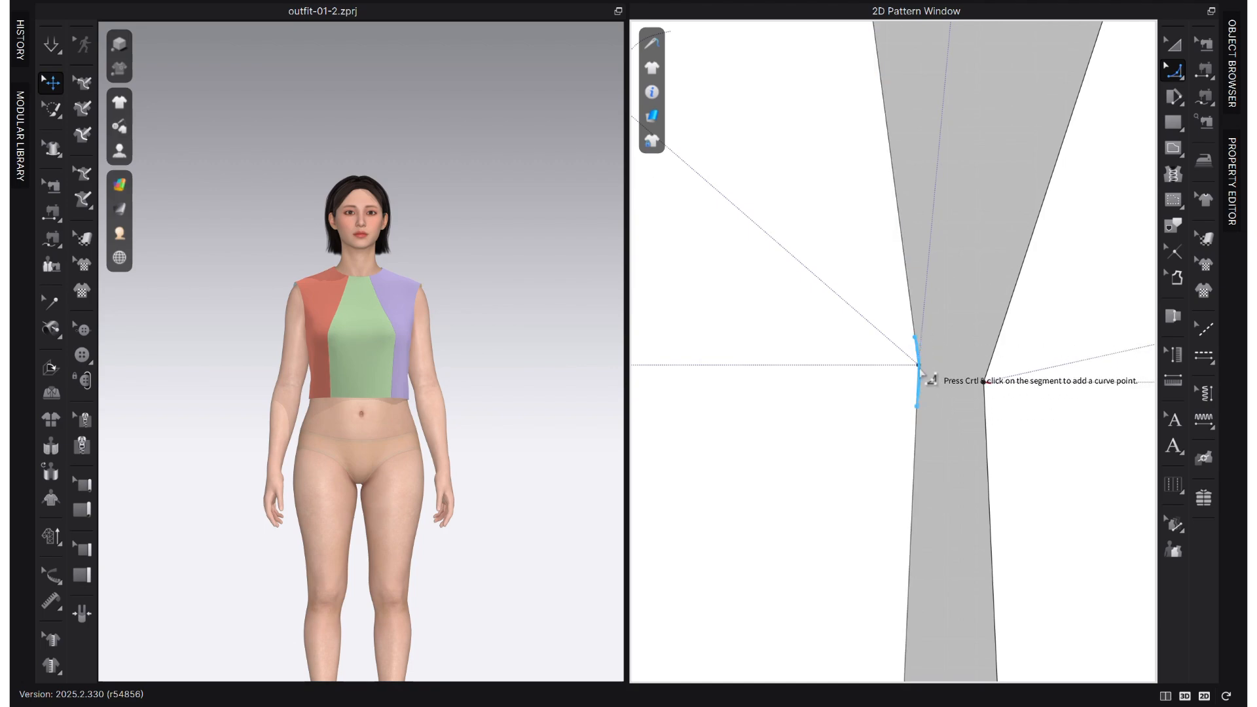
{"action": "left_click", "coordinate": [918, 369]}
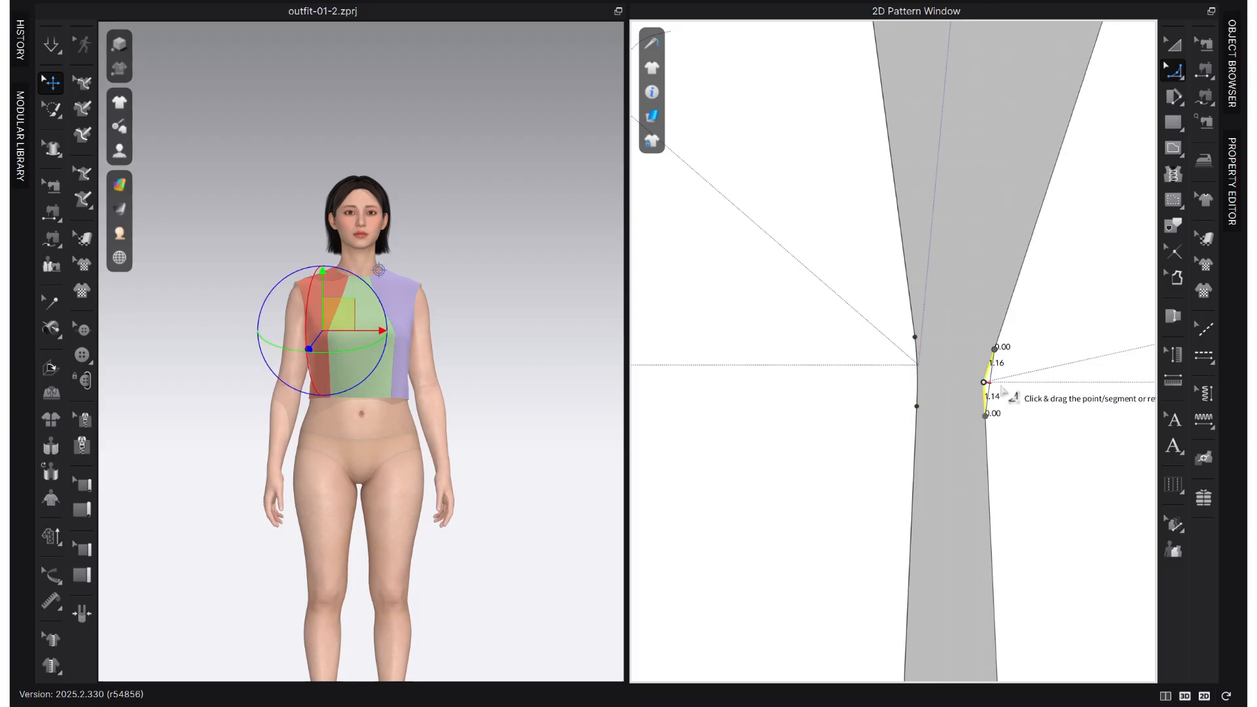
{"action": "left_click", "coordinate": [986, 384]}
{"action": "scroll", "coordinate": [988, 384], "scroll_direction": "up", "scroll_amount": 3}
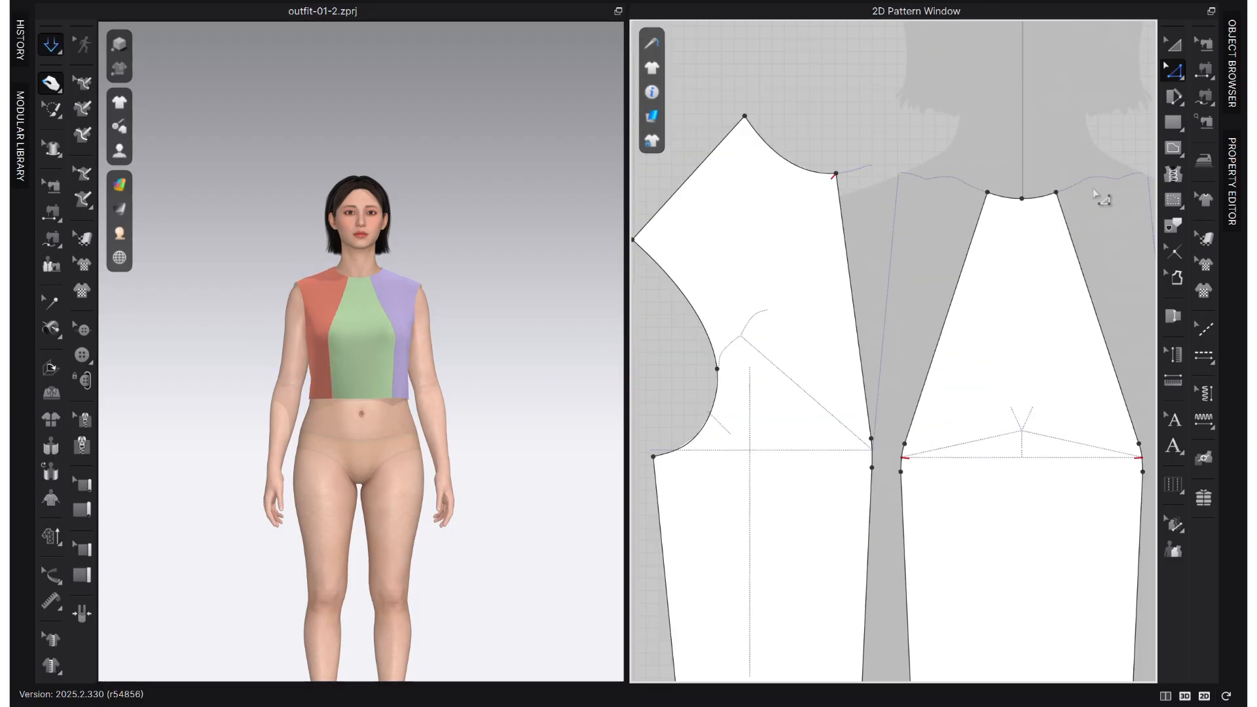
{"action": "left_click", "coordinate": [1173, 252]}
{"action": "right_click", "coordinate": [906, 459]}
{"action": "left_click", "coordinate": [923, 468]}
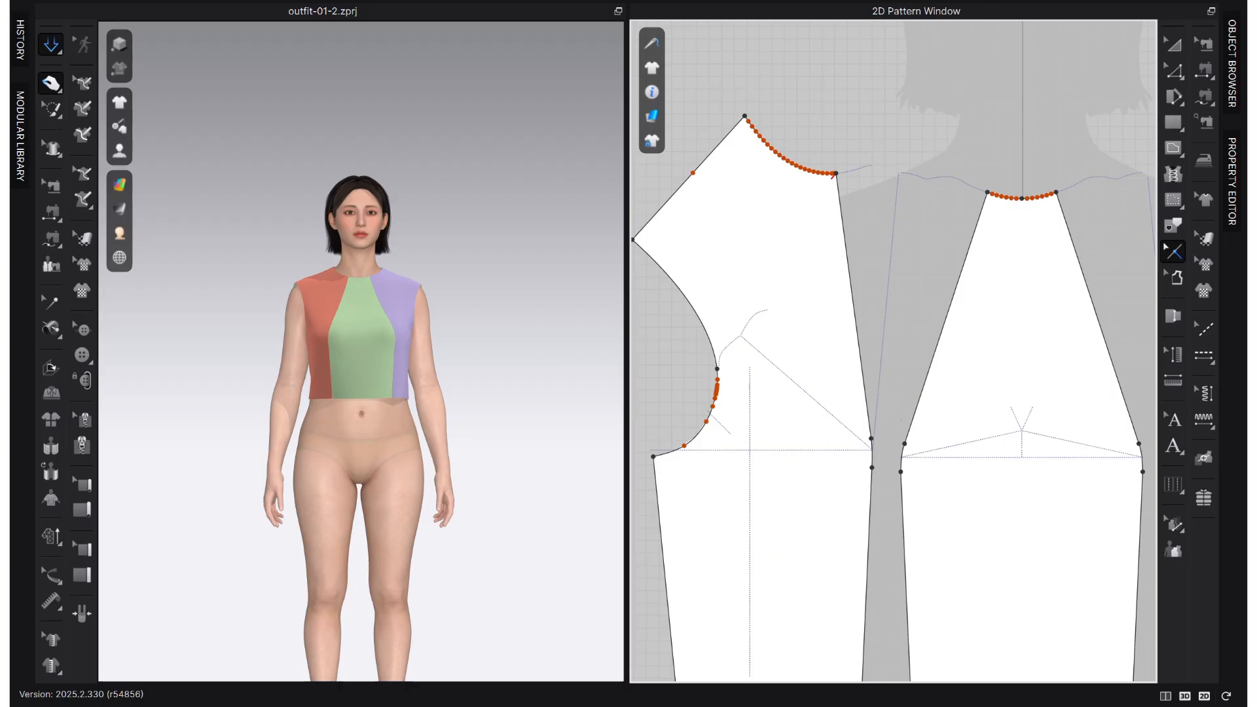
{"action": "key", "text": "z"}
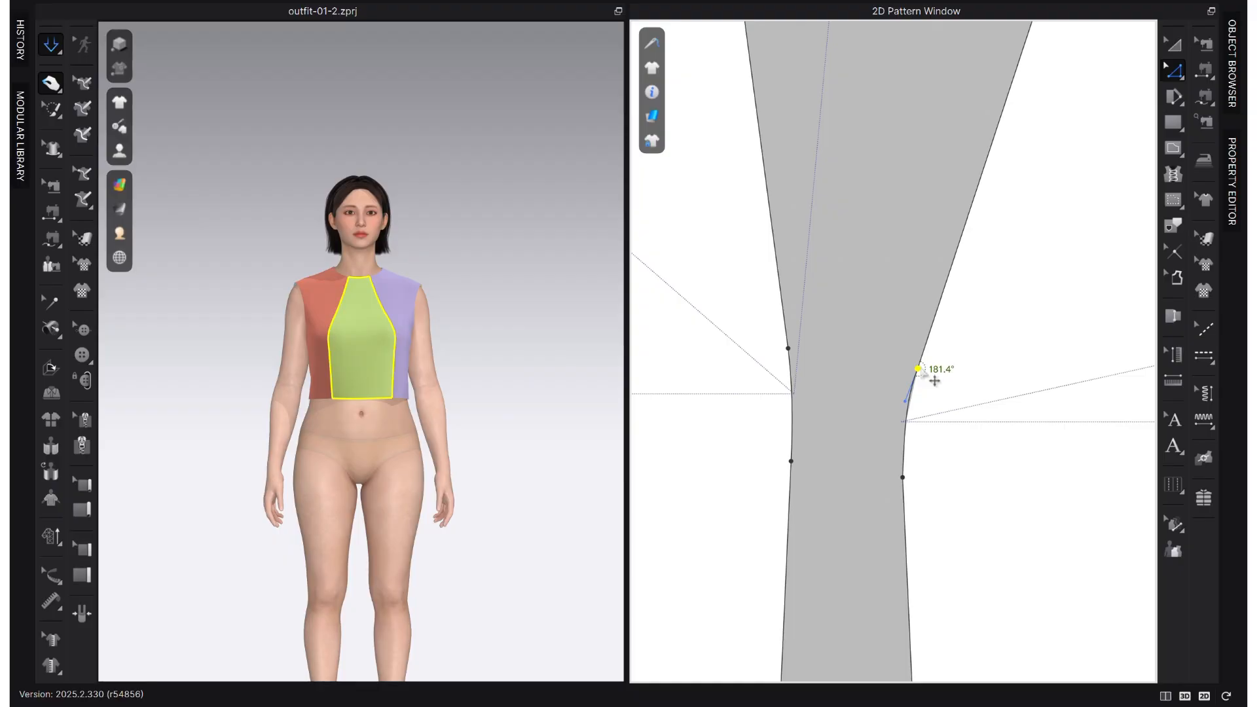
- Convert the points above and below the bust on the centre front panel's side edge to curve points
{"action": "right_click", "coordinate": [920, 371]}
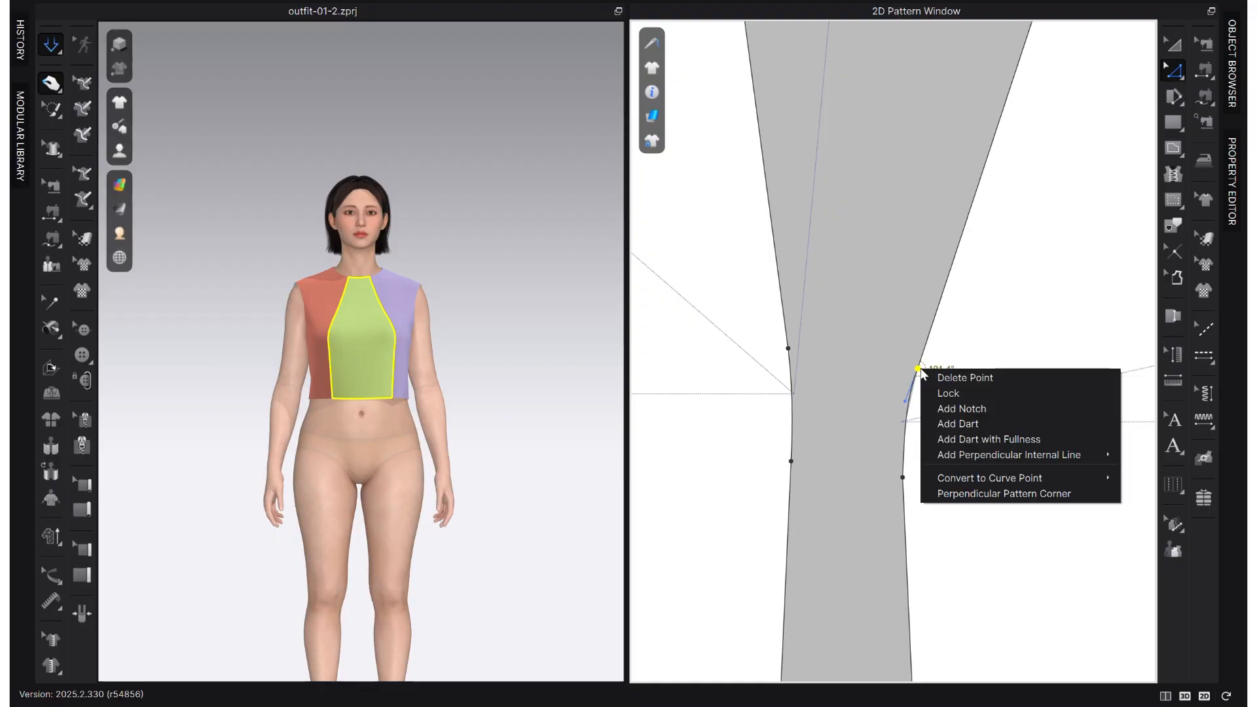
{"action": "mouse_move", "coordinate": [968, 479]}
{"action": "left_click", "coordinate": [1193, 481]}
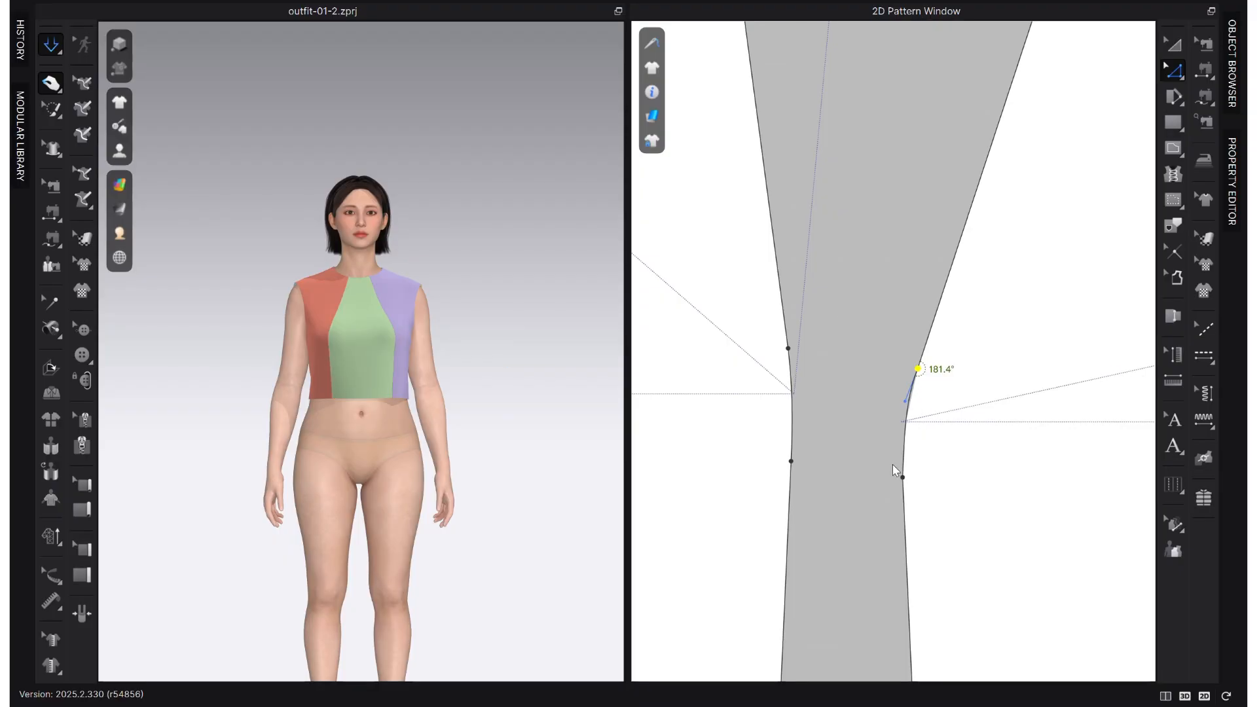
{"action": "left_click", "coordinate": [902, 478]}
{"action": "right_click", "coordinate": [902, 479]}
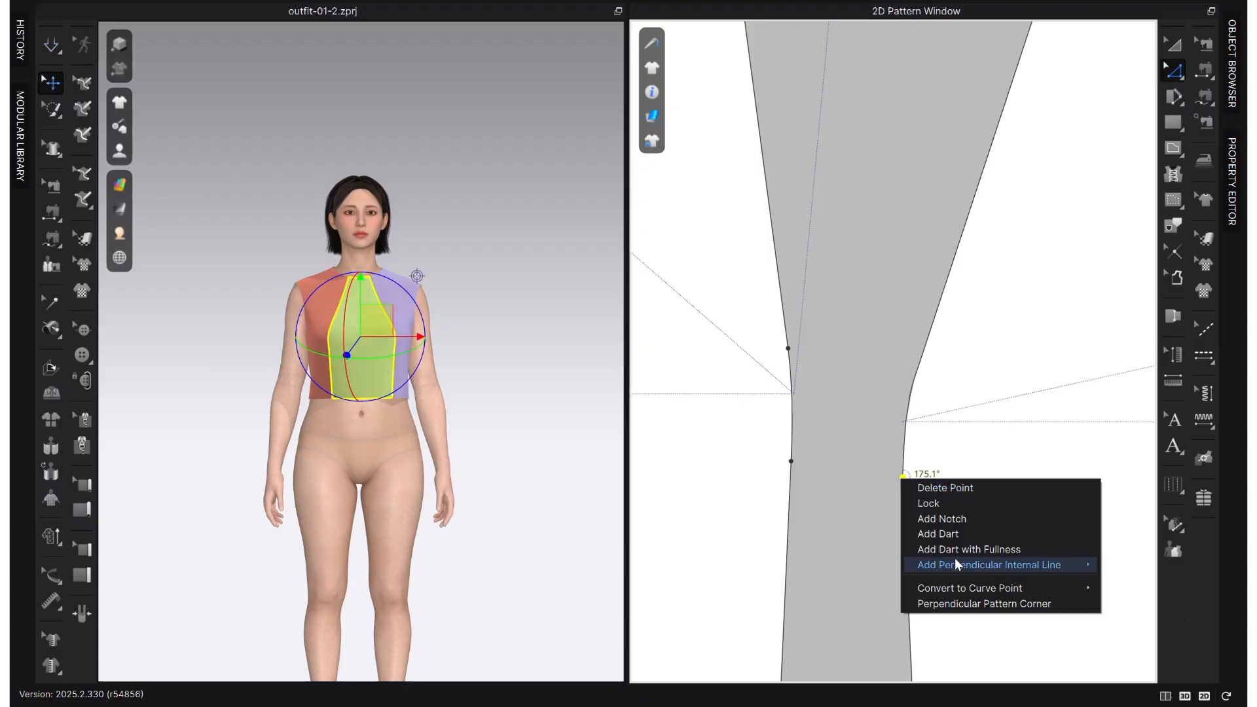
{"action": "mouse_move", "coordinate": [1006, 591]}
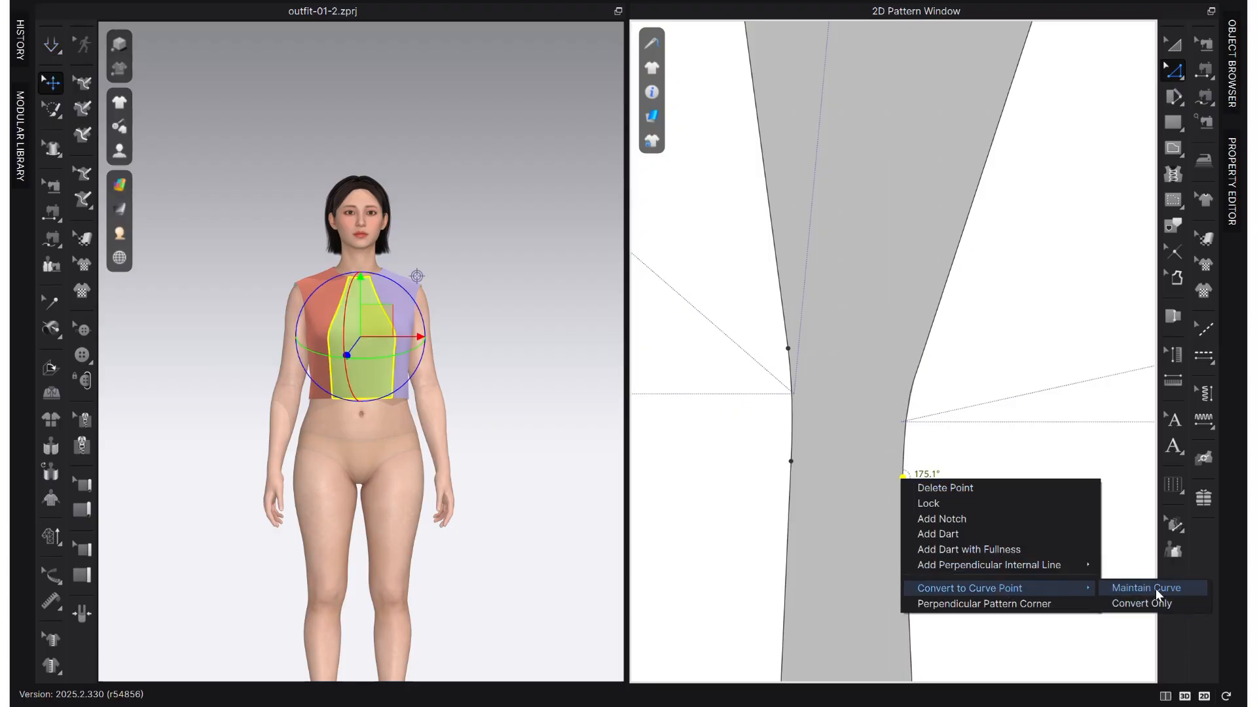
{"action": "left_click", "coordinate": [1125, 603]}
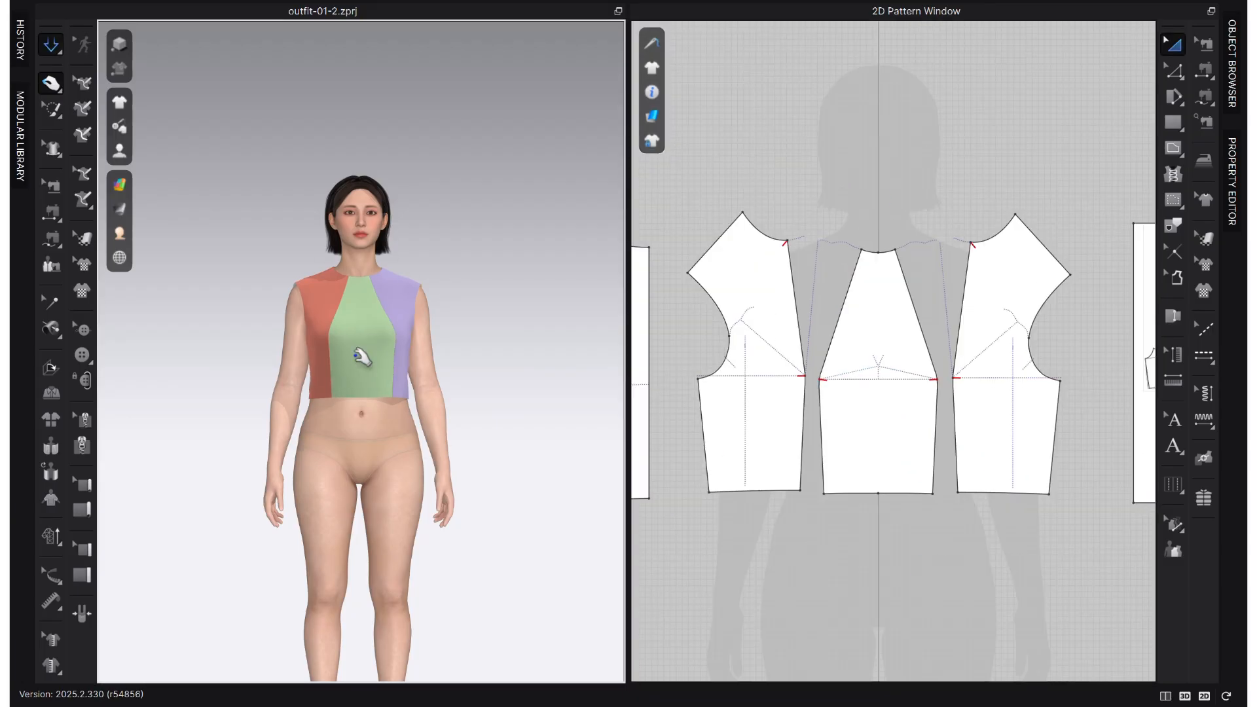
- Compare the draped bodice and its pattern pieces with the reference dress, and open the Pattern Drafter
{"action": "scroll", "coordinate": [382, 342], "scroll_direction": "up", "scroll_amount": 5}
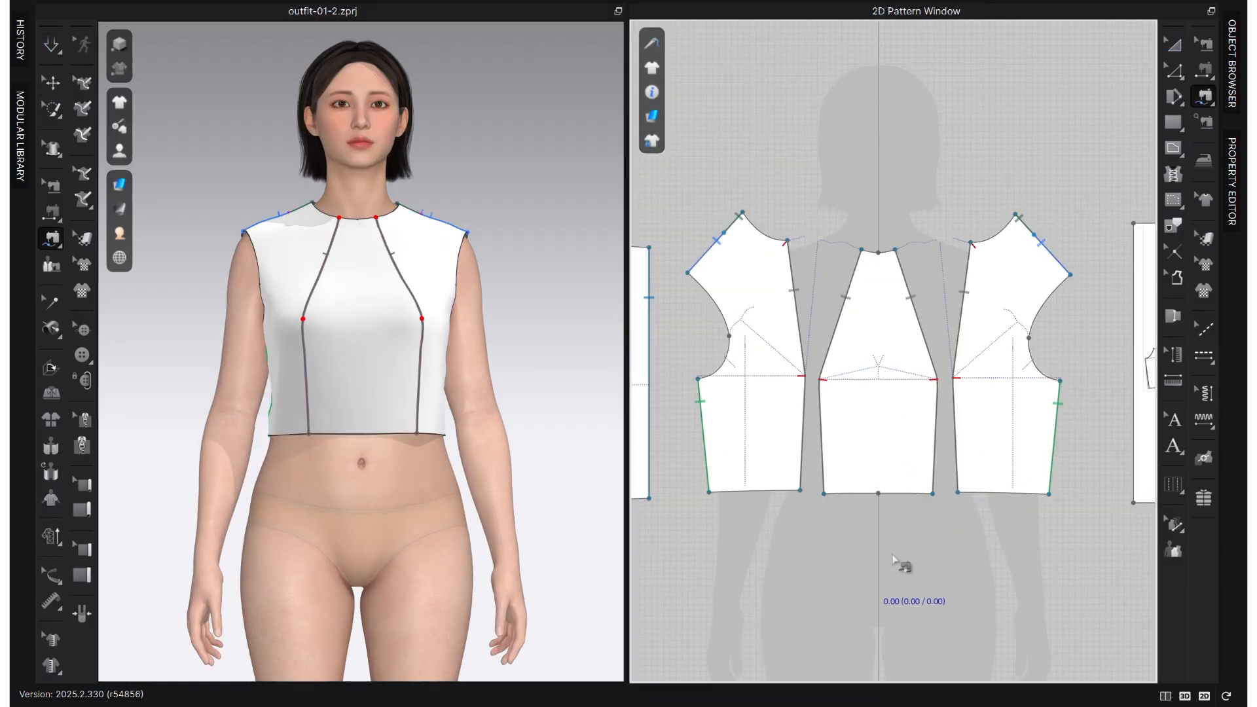
{"action": "scroll", "coordinate": [881, 504], "scroll_direction": "down", "scroll_amount": 5}
{"action": "middle_click_drag", "start_coordinate": [875, 495], "coordinate": [976, 396]}
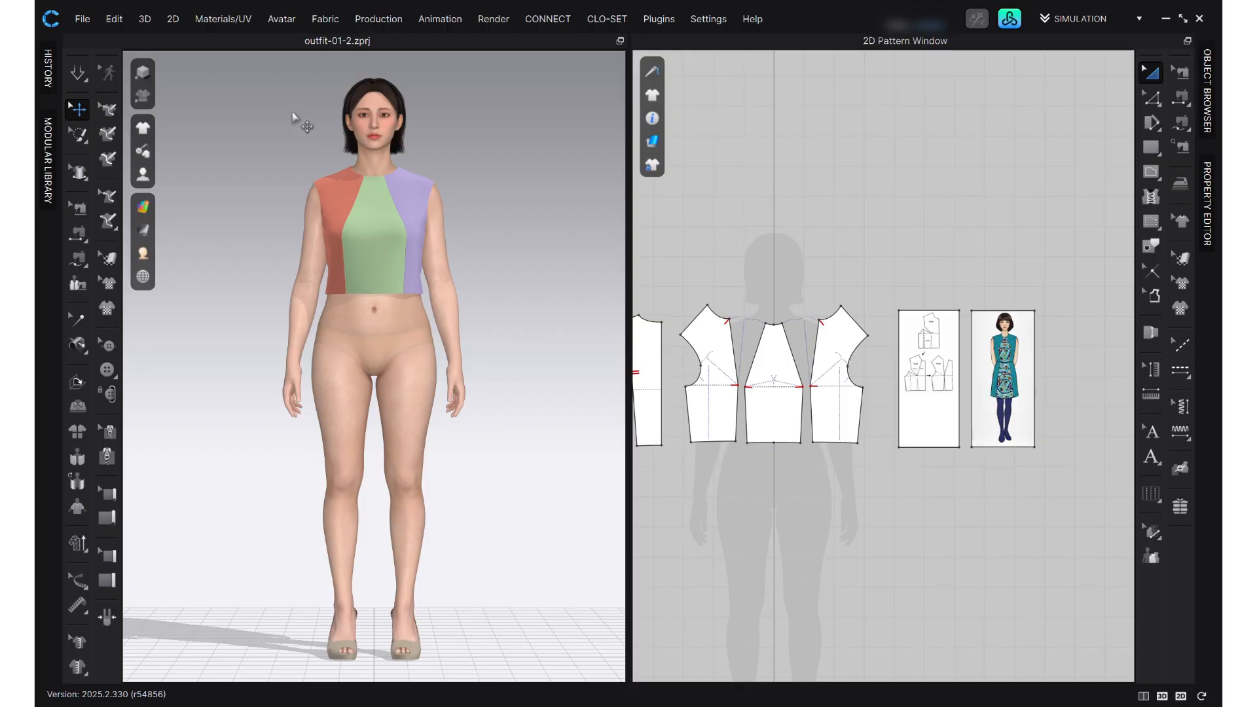
{"action": "left_click", "coordinate": [174, 19]}
{"action": "left_click", "coordinate": [176, 19]}
{"action": "left_click", "coordinate": [175, 20]}
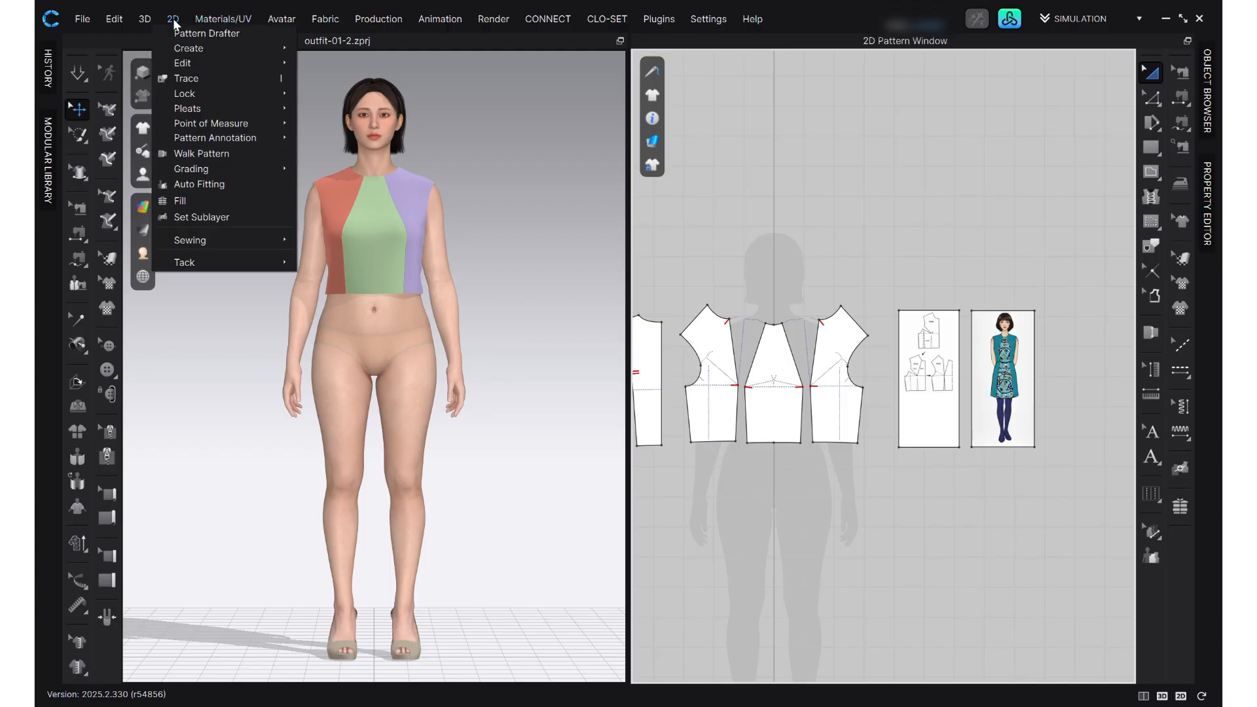
{"action": "left_click", "coordinate": [178, 31]}
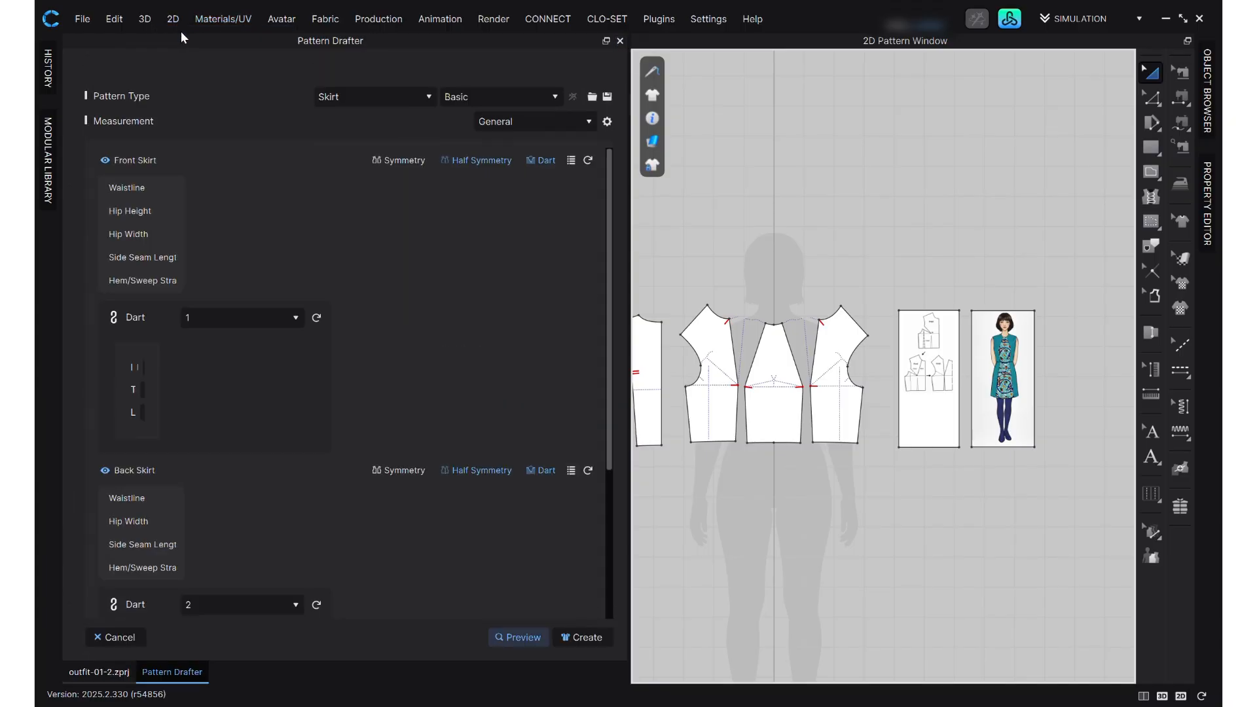
- Preview a Basic skirt draft and examine its waistband, front and back pieces below the bodice
{"action": "left_click", "coordinate": [351, 74]}
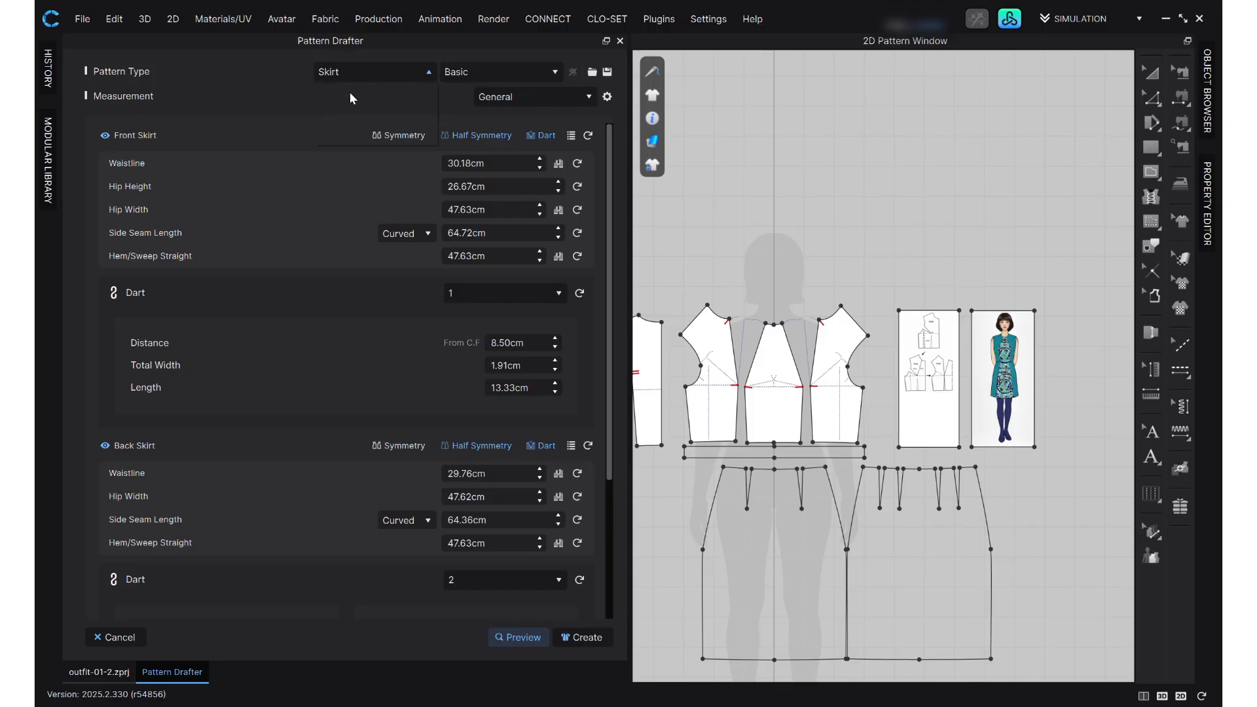
{"action": "left_click", "coordinate": [350, 92]}
{"action": "left_click", "coordinate": [368, 71]}
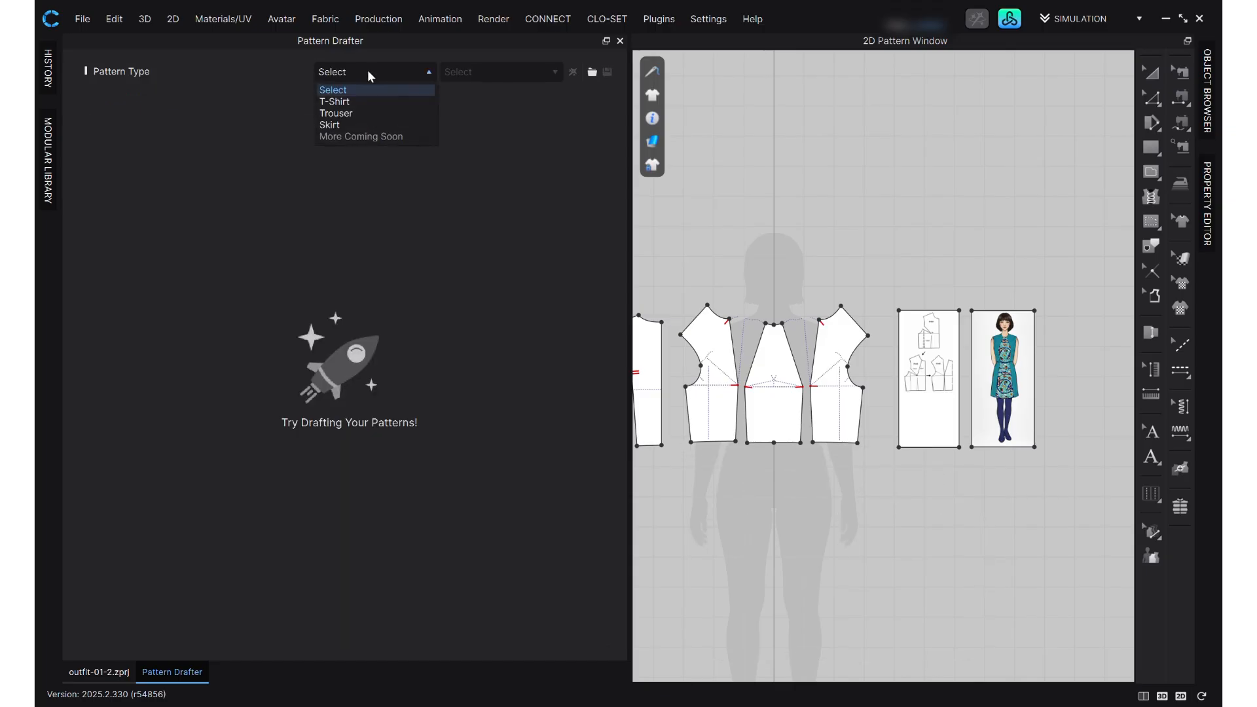
{"action": "left_click", "coordinate": [367, 127]}
{"action": "left_click", "coordinate": [505, 72]}
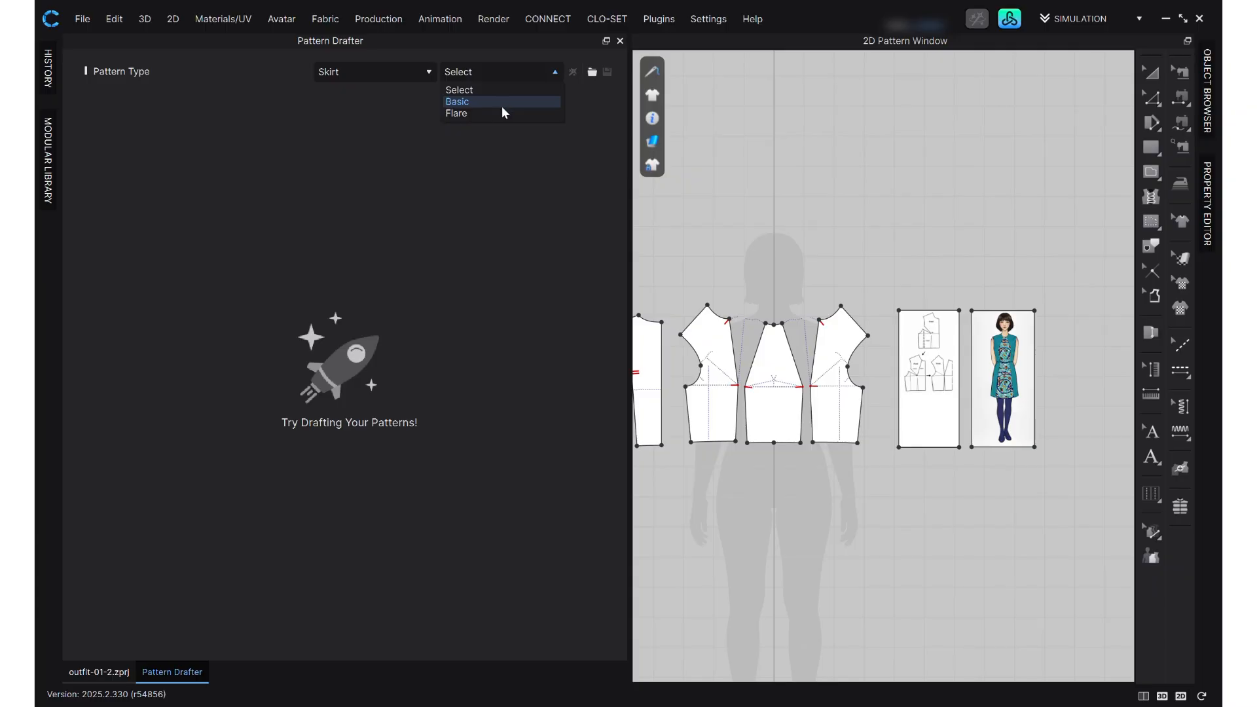
{"action": "left_click", "coordinate": [502, 105]}
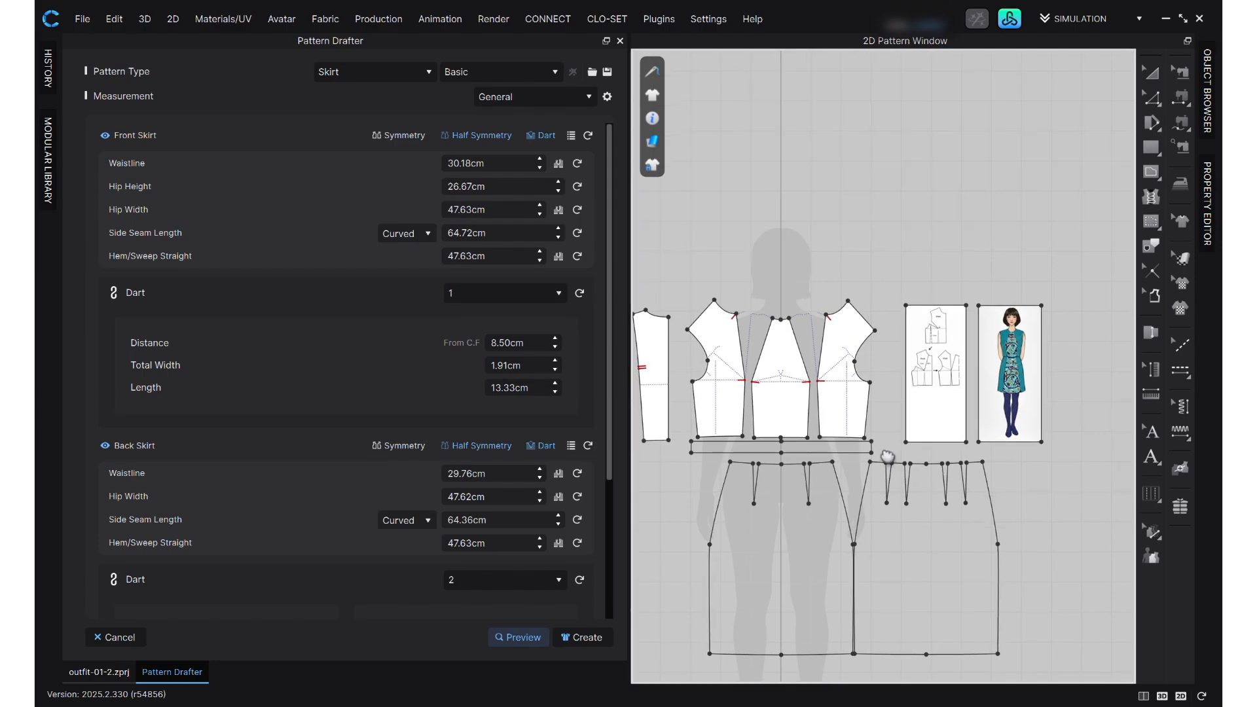
{"action": "scroll", "coordinate": [783, 497], "scroll_direction": "up", "scroll_amount": 2}
{"action": "middle_click_drag", "start_coordinate": [908, 448], "coordinate": [965, 307]}
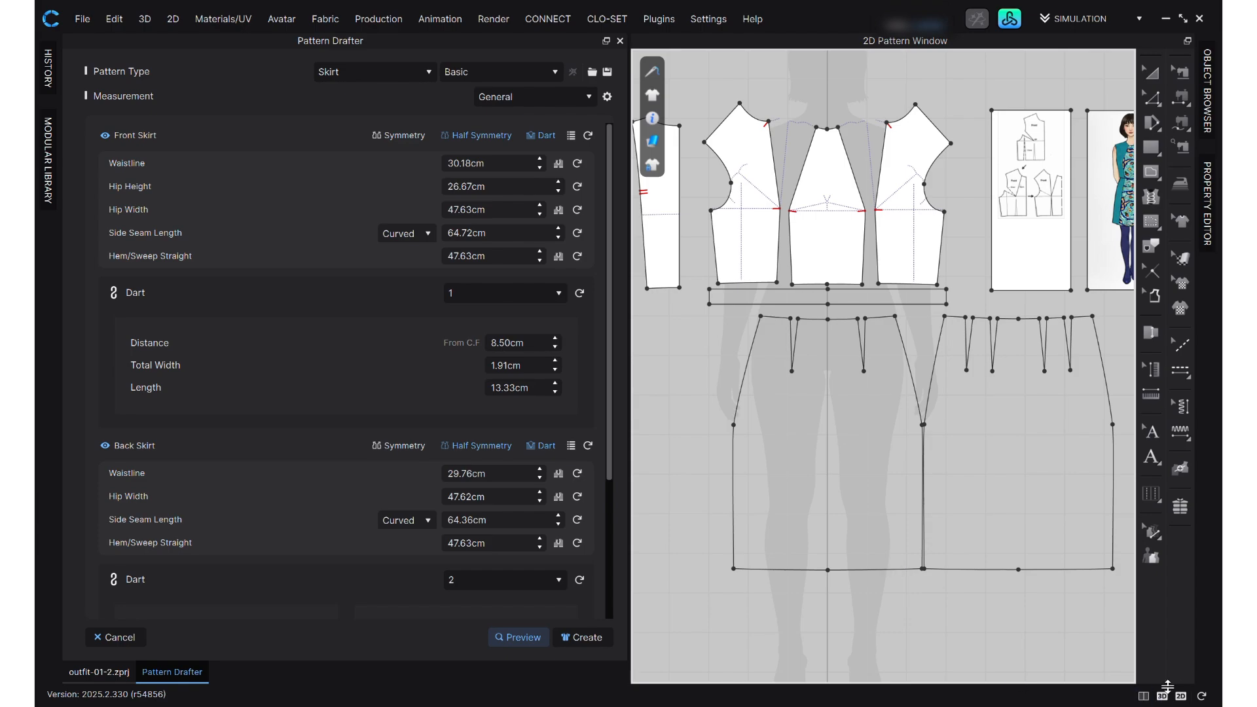
- Try to measure the avatar's waist from the centre front round to the back with the Basic Tape Measure
{"action": "scroll", "coordinate": [294, 300], "scroll_direction": "up", "scroll_amount": 2}
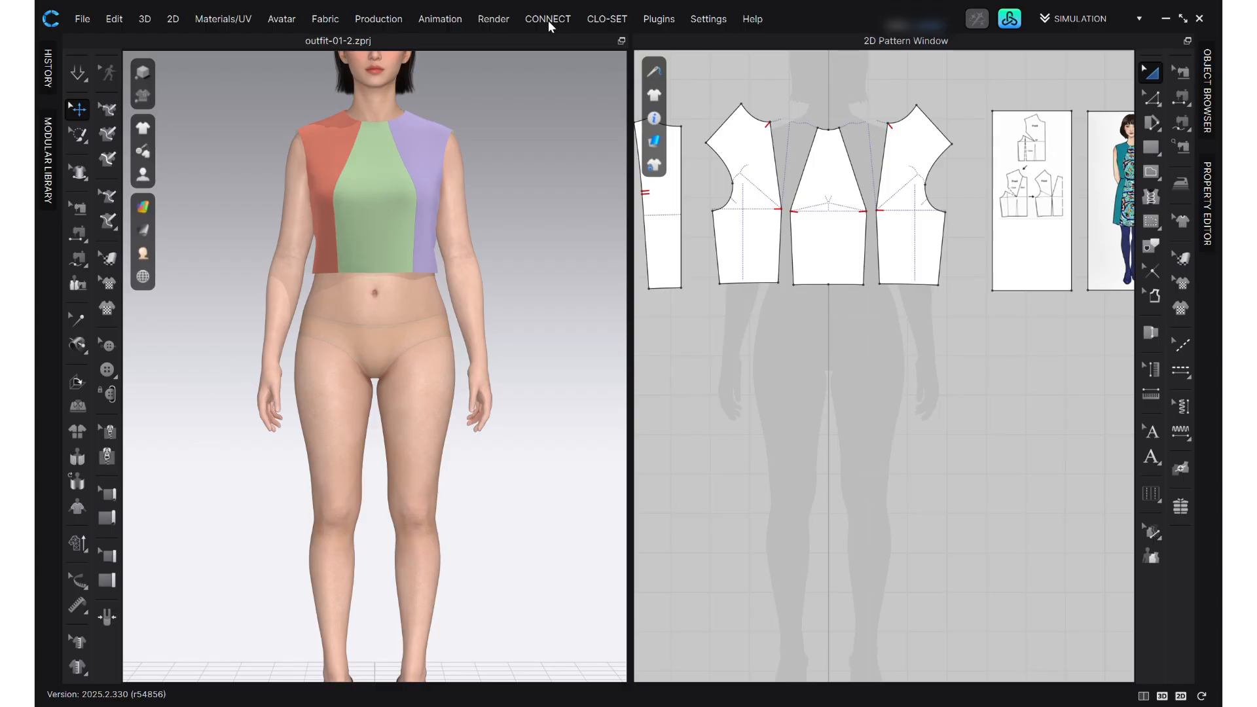
{"action": "left_click", "coordinate": [78, 581]}
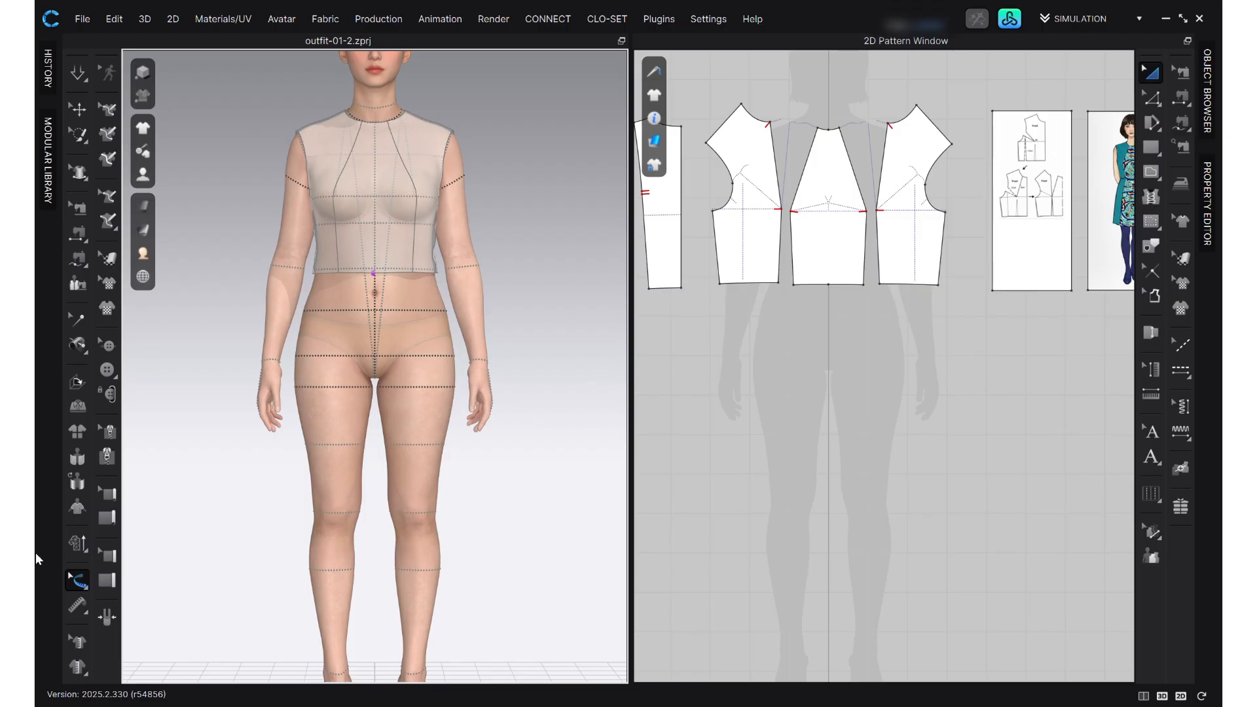
{"action": "left_click", "coordinate": [77, 605]}
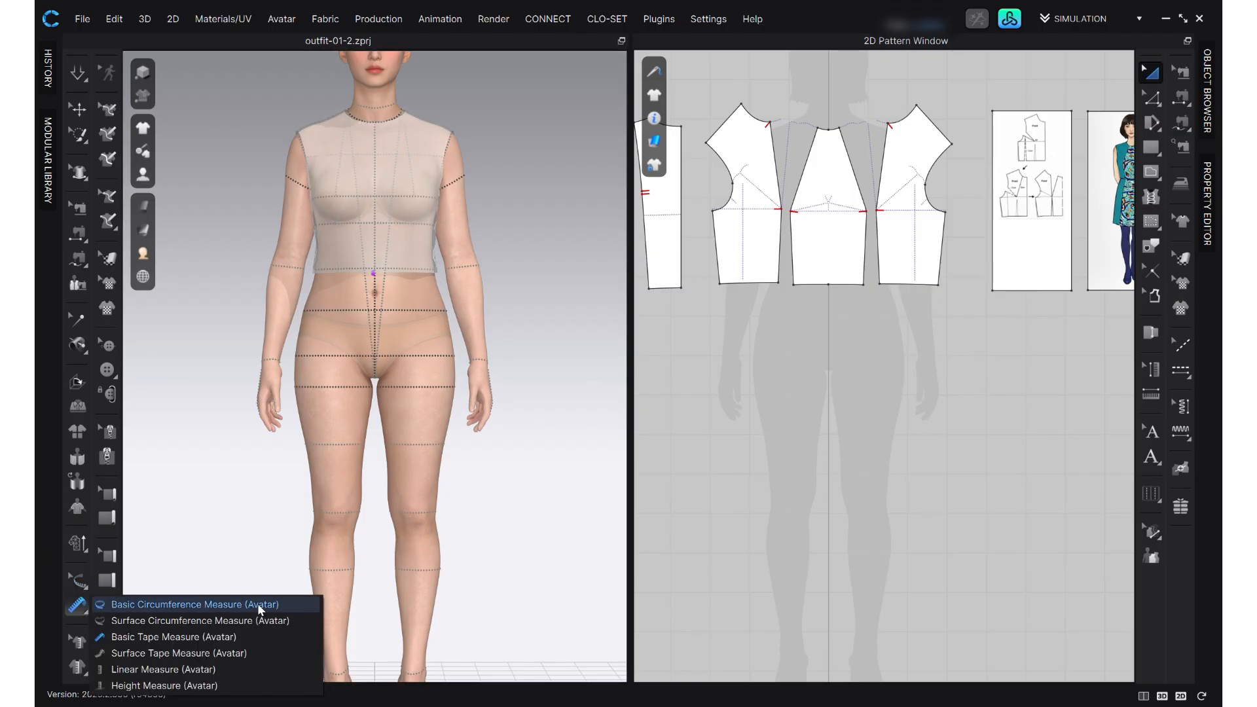
{"action": "left_click", "coordinate": [218, 636]}
{"action": "scroll", "coordinate": [332, 373], "scroll_direction": "up", "scroll_amount": 2}
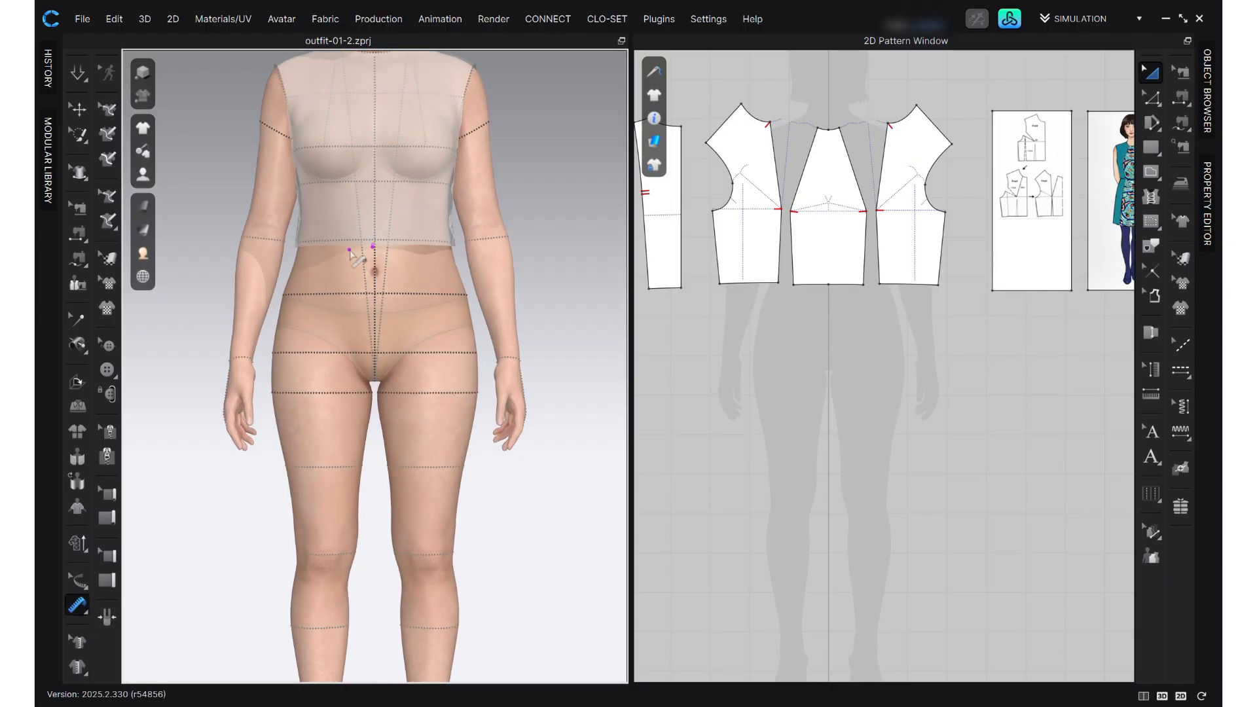
{"action": "scroll", "coordinate": [362, 242], "scroll_direction": "up", "scroll_amount": 2}
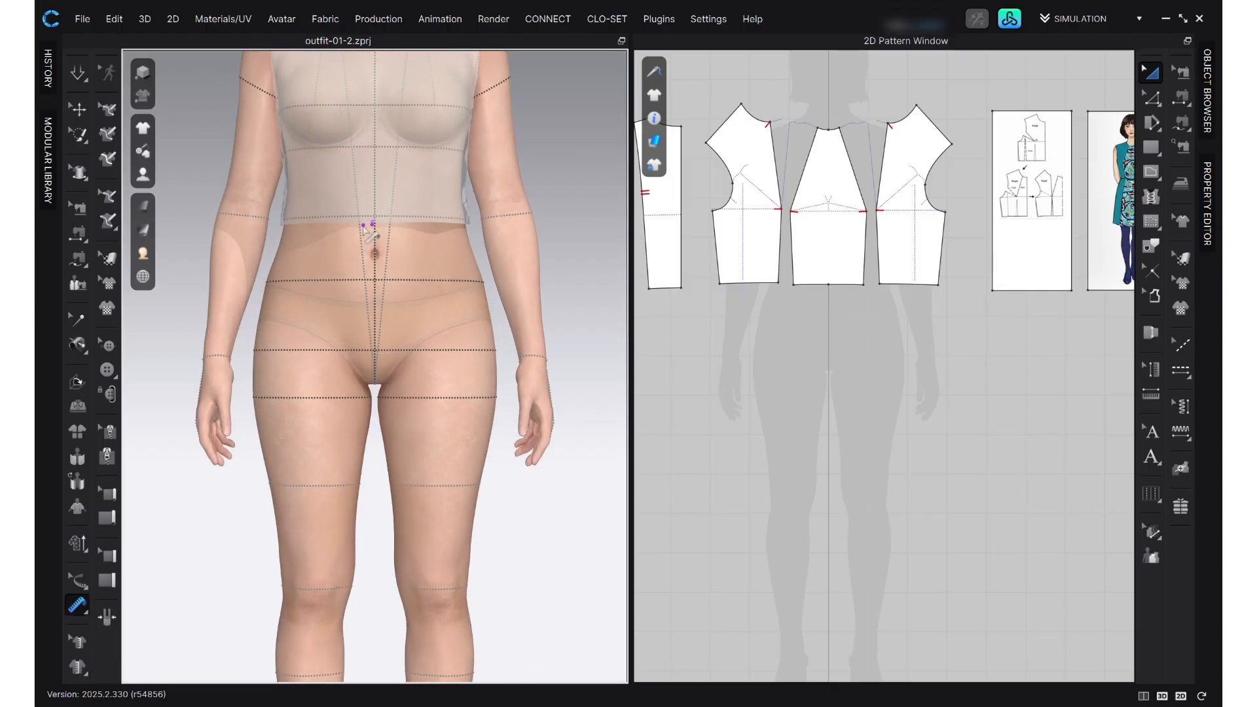
{"action": "left_click", "coordinate": [364, 226]}
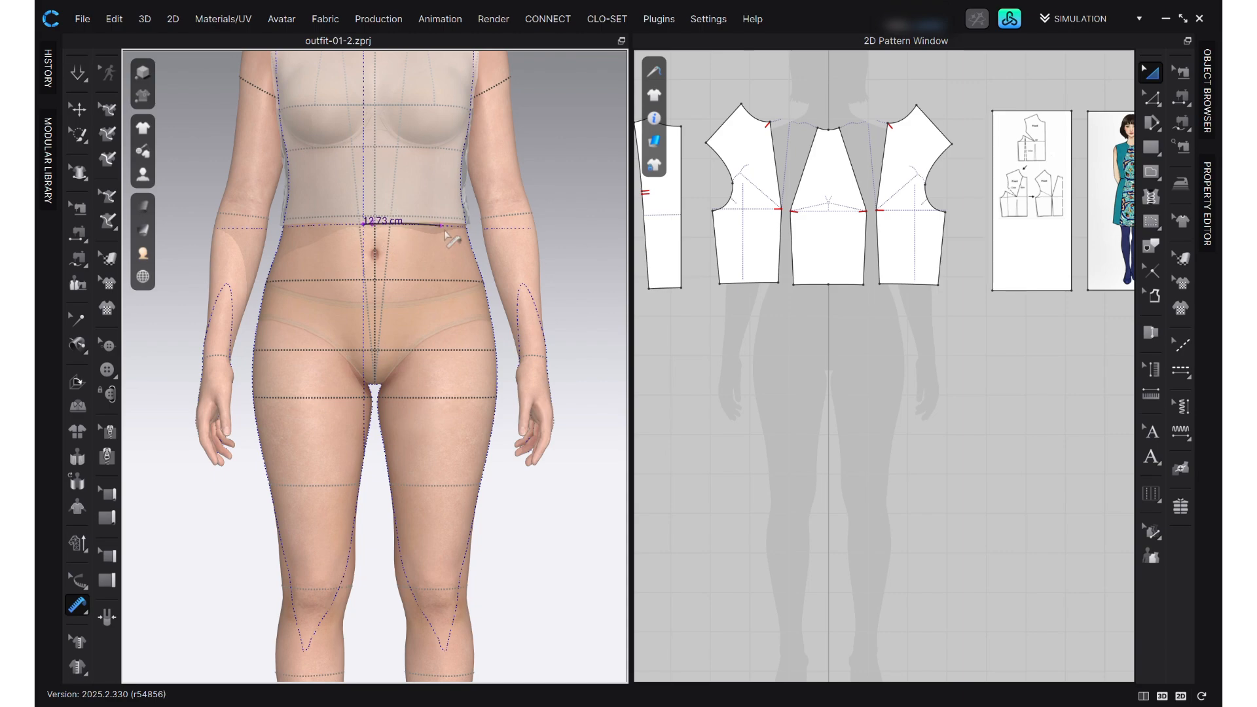
{"action": "right_click_drag", "start_coordinate": [466, 236], "coordinate": [304, 272]}
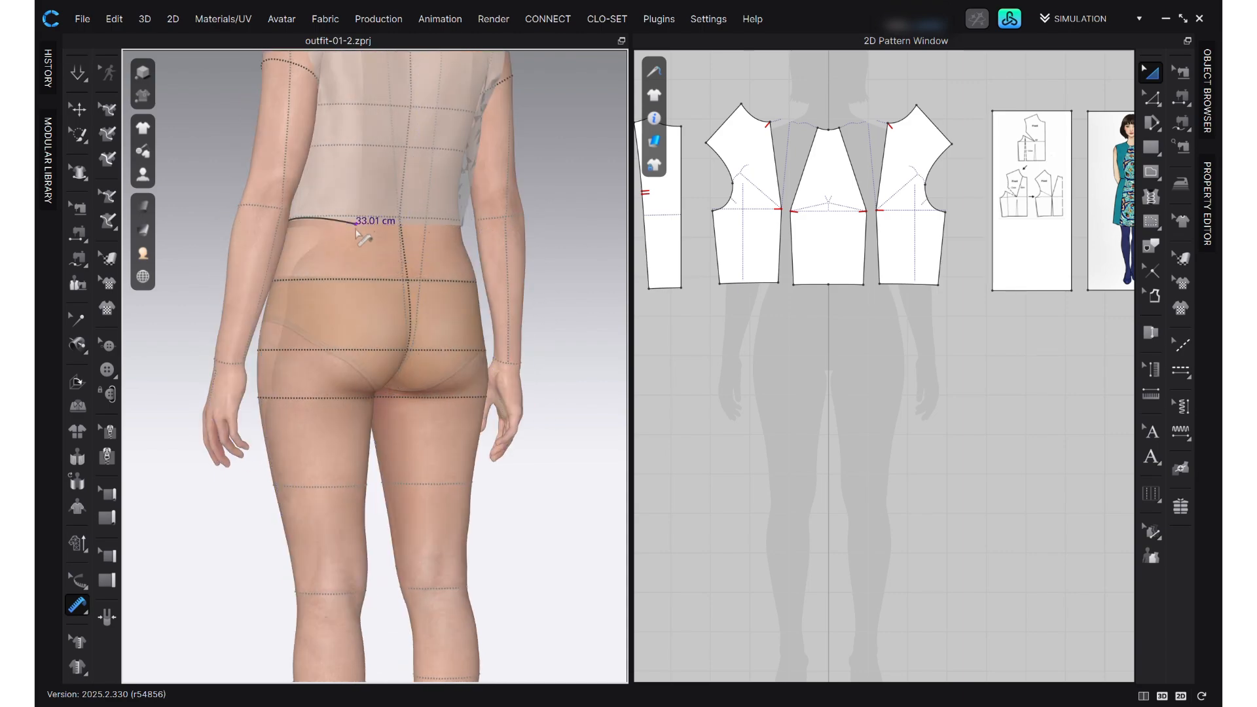
{"action": "left_click", "coordinate": [334, 237]}
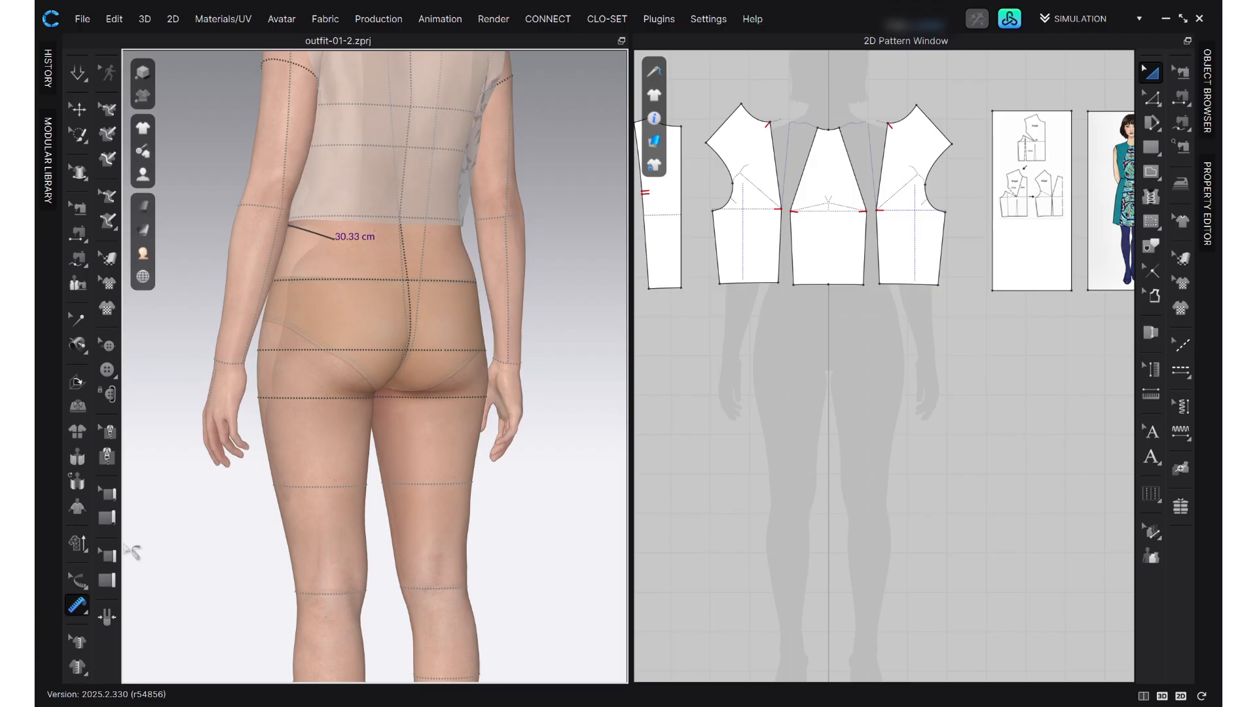
- Measure the avatar's waist circumference just below the bodice hem with the Basic Circumference Measure
{"action": "left_click", "coordinate": [83, 614]}
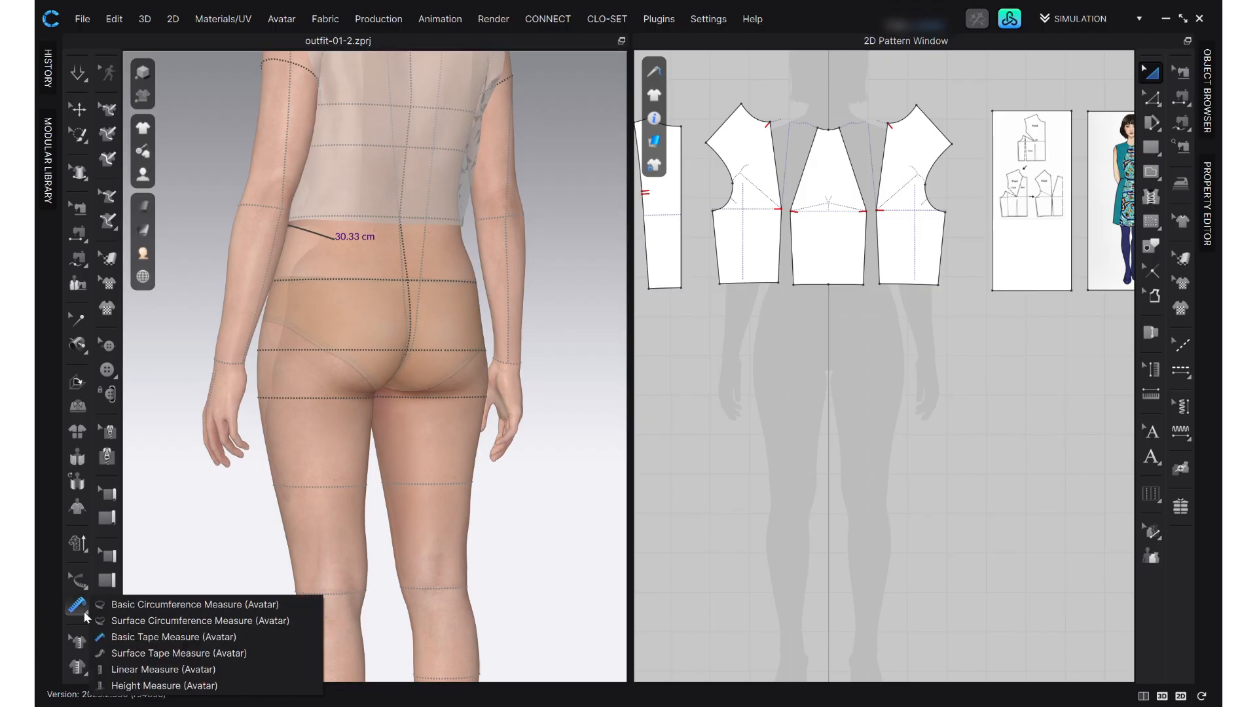
{"action": "left_click", "coordinate": [211, 604]}
{"action": "key", "text": "2"}
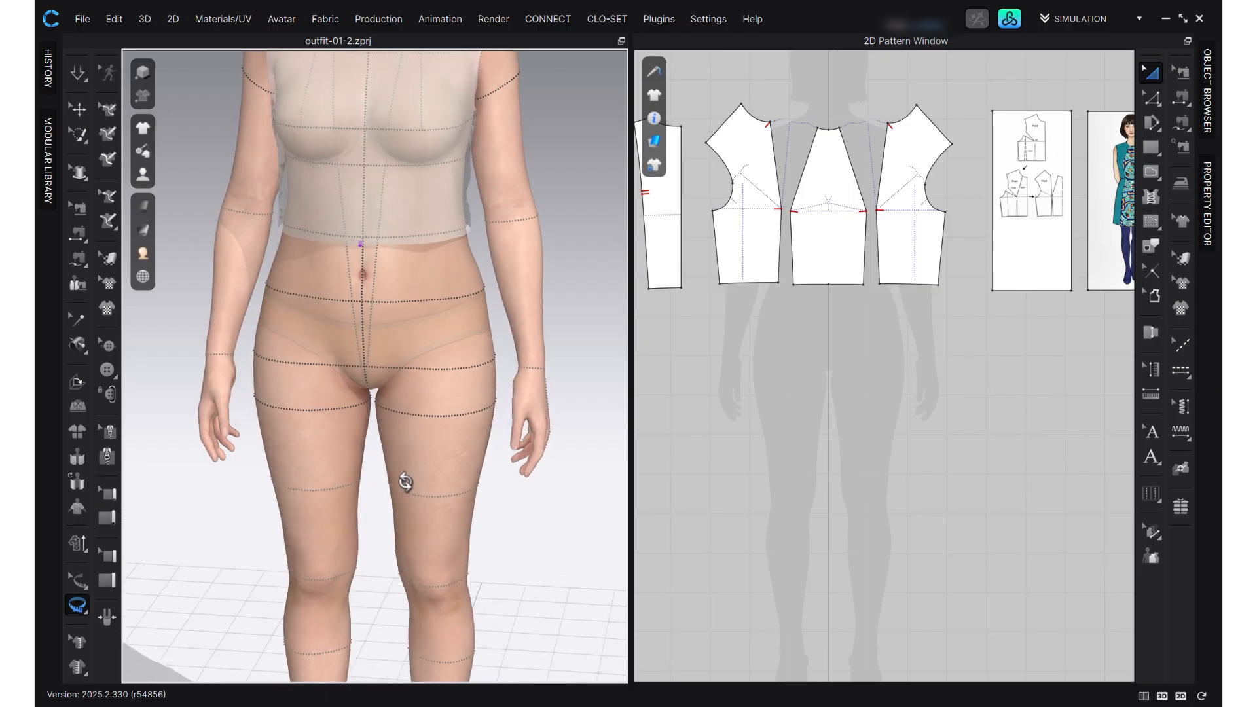
{"action": "right_click_drag", "start_coordinate": [372, 244], "coordinate": [377, 255]}
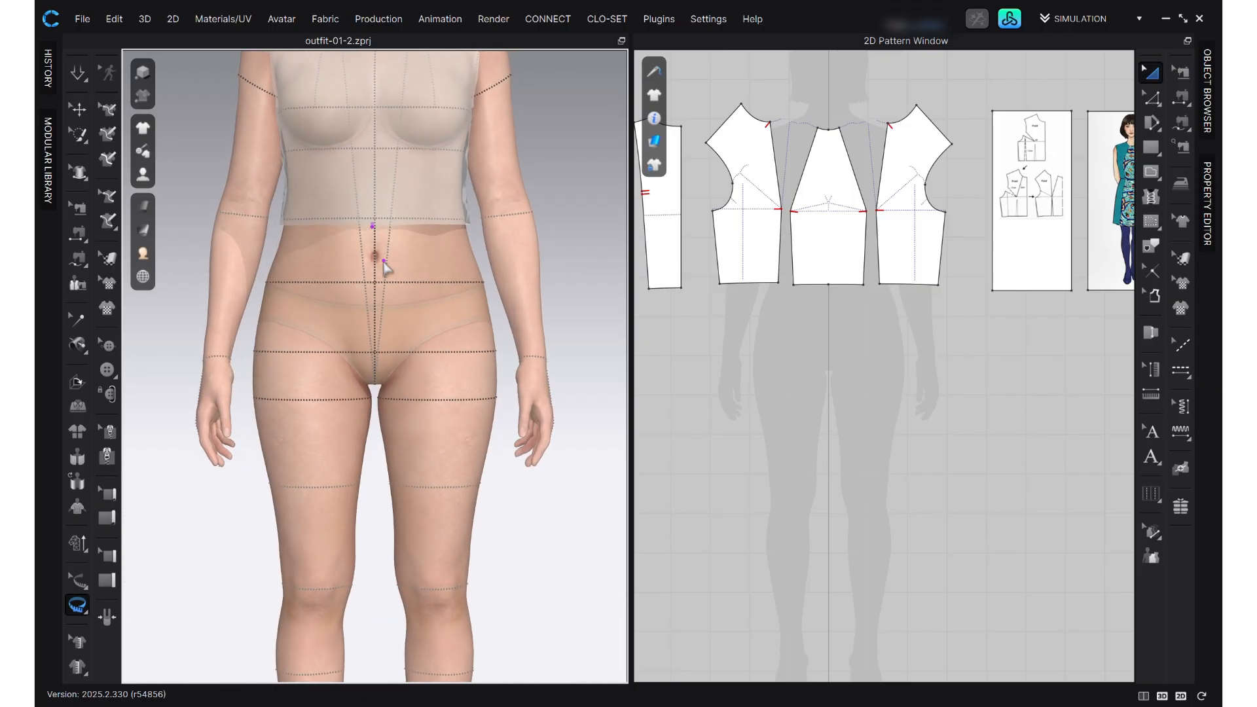
{"action": "left_click", "coordinate": [374, 227]}
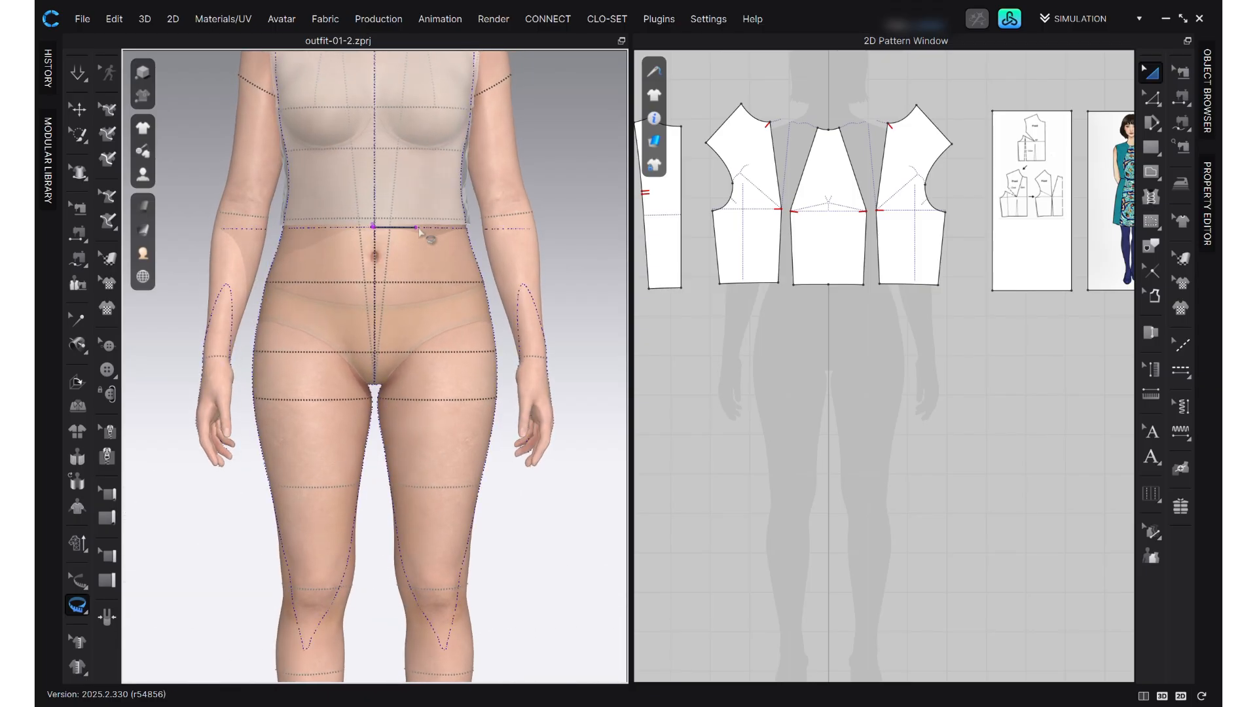
{"action": "key", "text": "8"}
{"action": "left_click", "coordinate": [395, 227]}
{"action": "right_click_drag", "start_coordinate": [427, 251], "coordinate": [482, 328]}
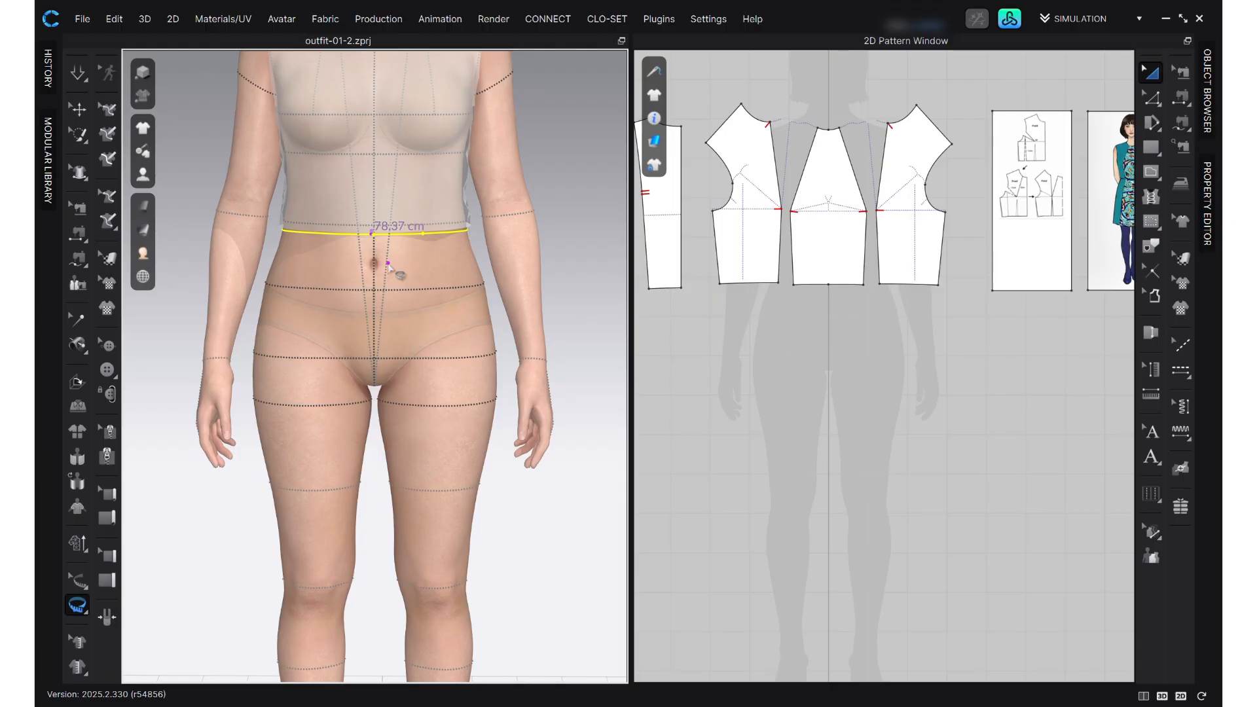
- Read the avatar's hip circumference at the fullest hip line and check its level from the side and back
{"action": "left_click", "coordinate": [73, 581]}
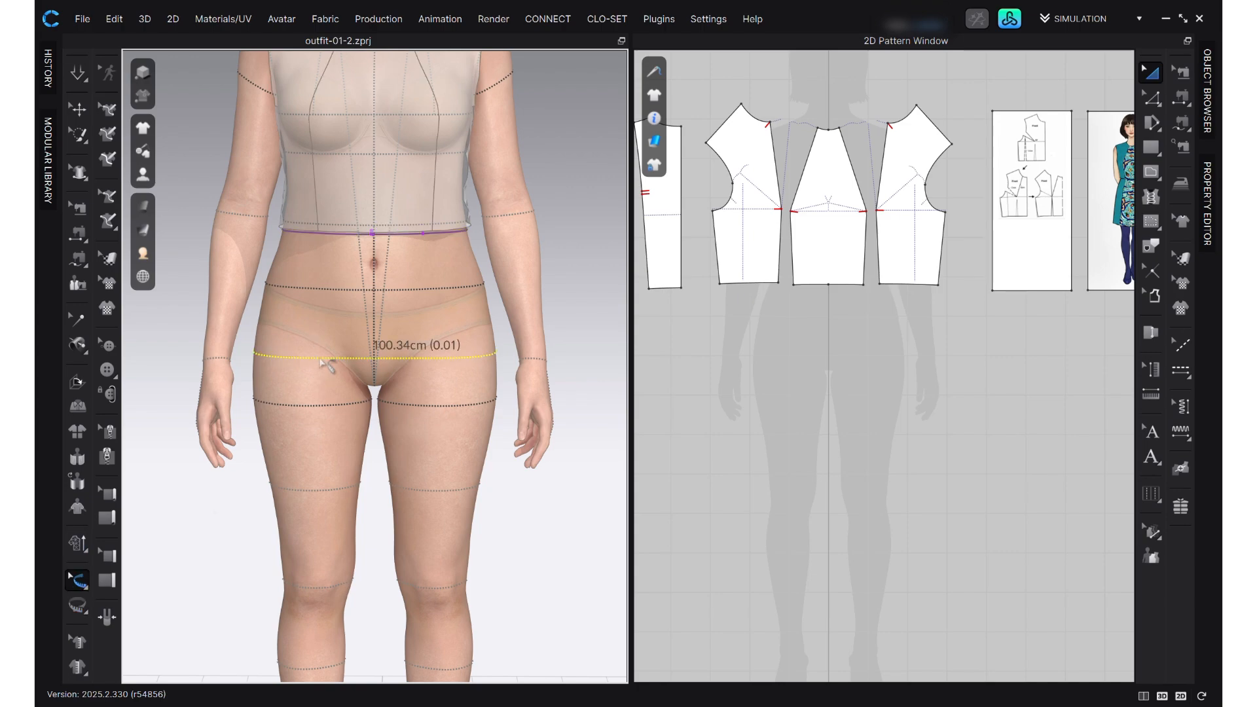
{"action": "right_click_drag", "start_coordinate": [303, 474], "coordinate": [336, 378]}
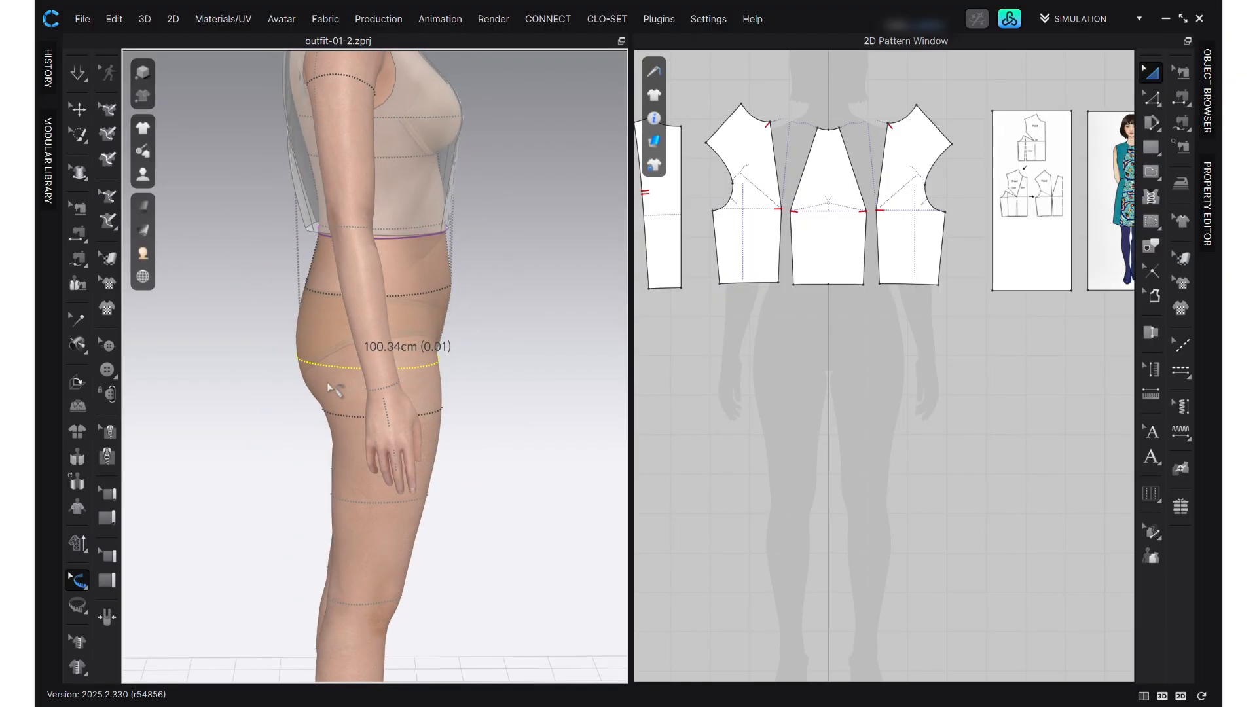
{"action": "right_click_drag", "start_coordinate": [331, 417], "coordinate": [429, 406]}
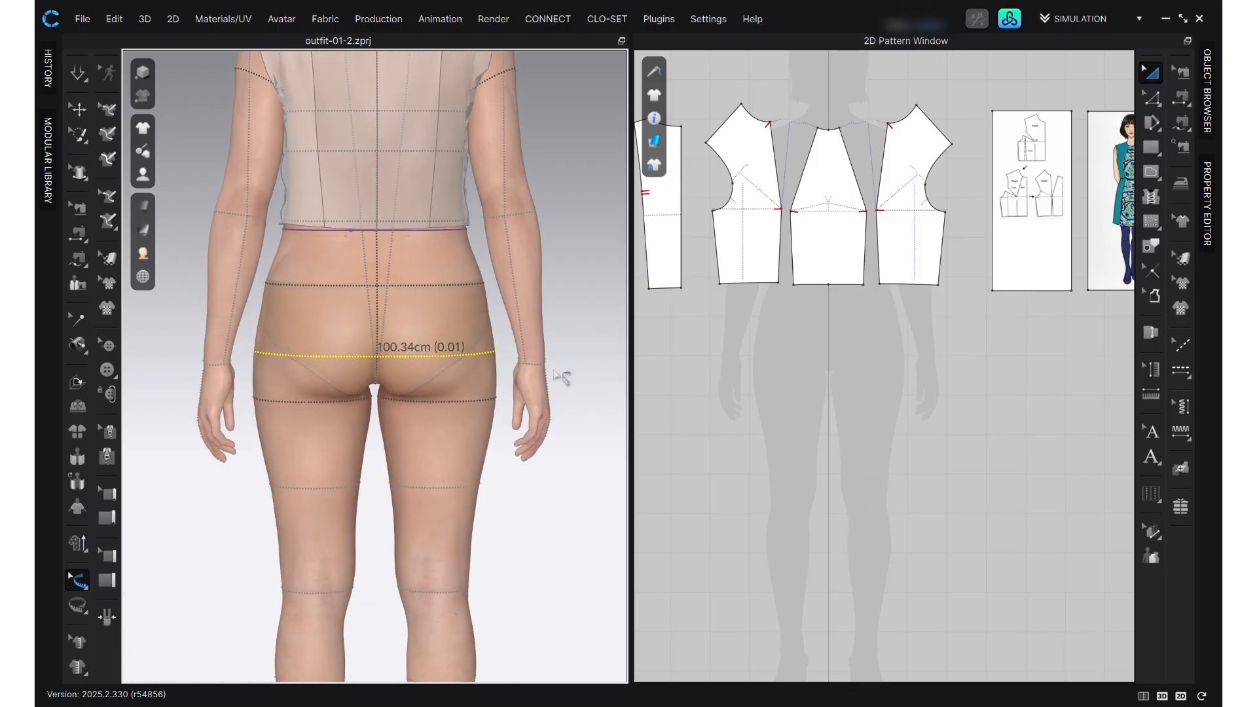
{"action": "right_click_drag", "start_coordinate": [507, 383], "coordinate": [310, 400]}
- Measure the avatar's side length from the waist measure down to the hip line with the Basic Tape Measure
{"action": "scroll", "coordinate": [280, 309], "scroll_direction": "up", "scroll_amount": 1}
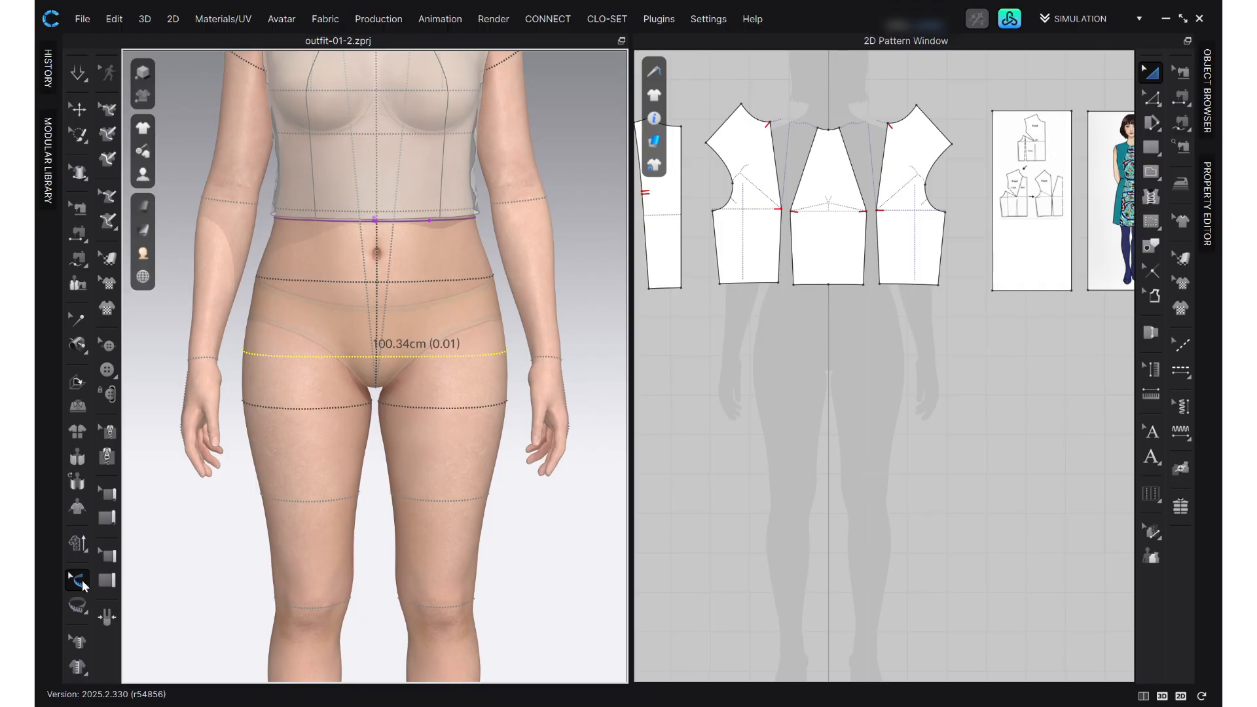
{"action": "left_click", "coordinate": [79, 608]}
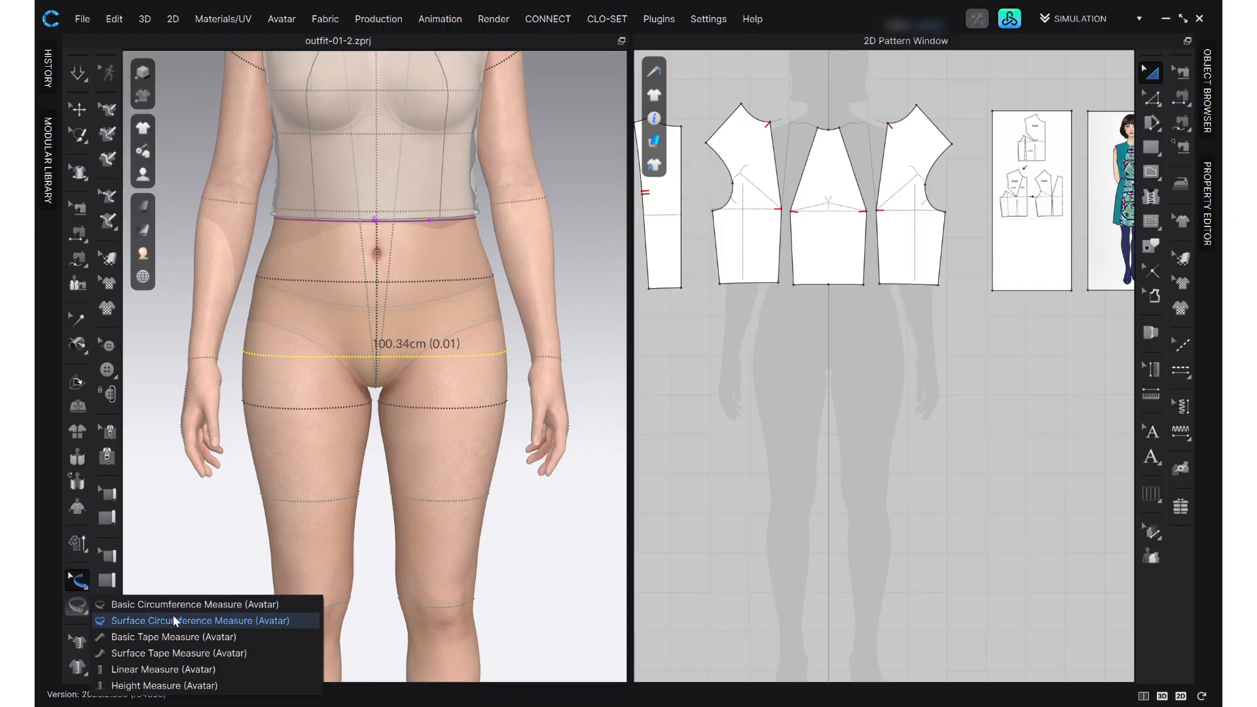
{"action": "left_click", "coordinate": [174, 638]}
{"action": "left_click", "coordinate": [273, 218]}
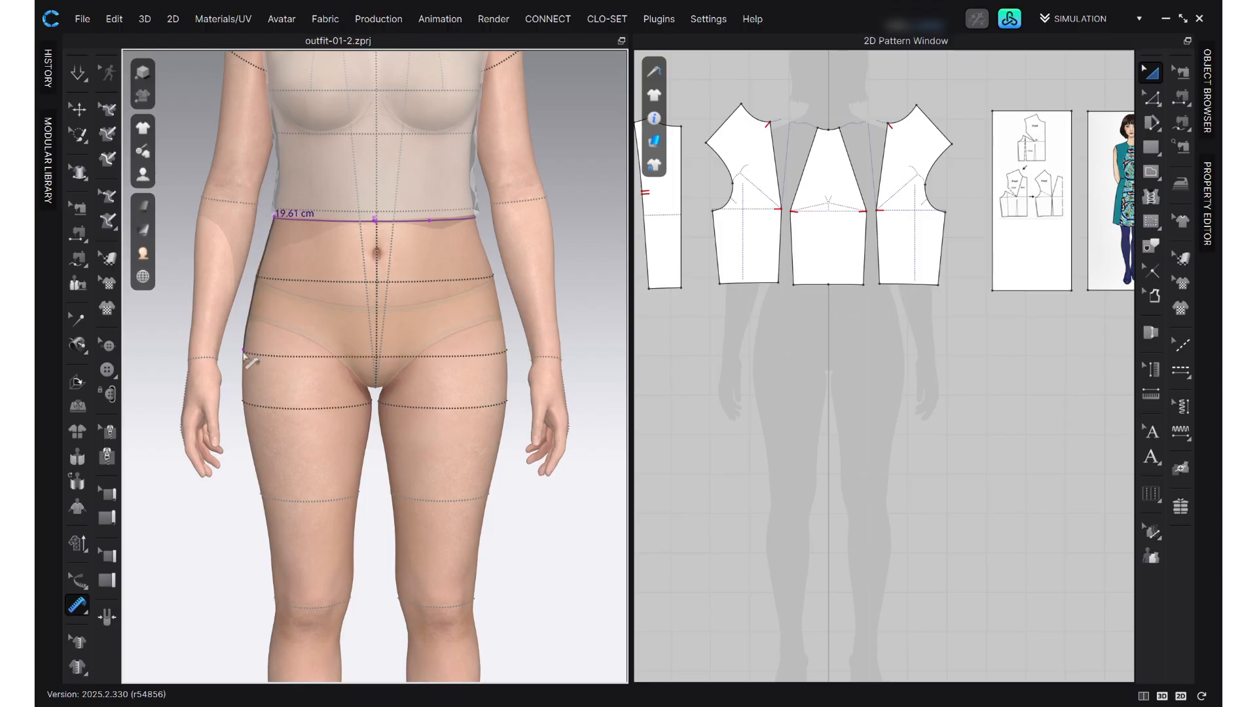
{"action": "scroll", "coordinate": [245, 357], "scroll_direction": "up", "scroll_amount": 2}
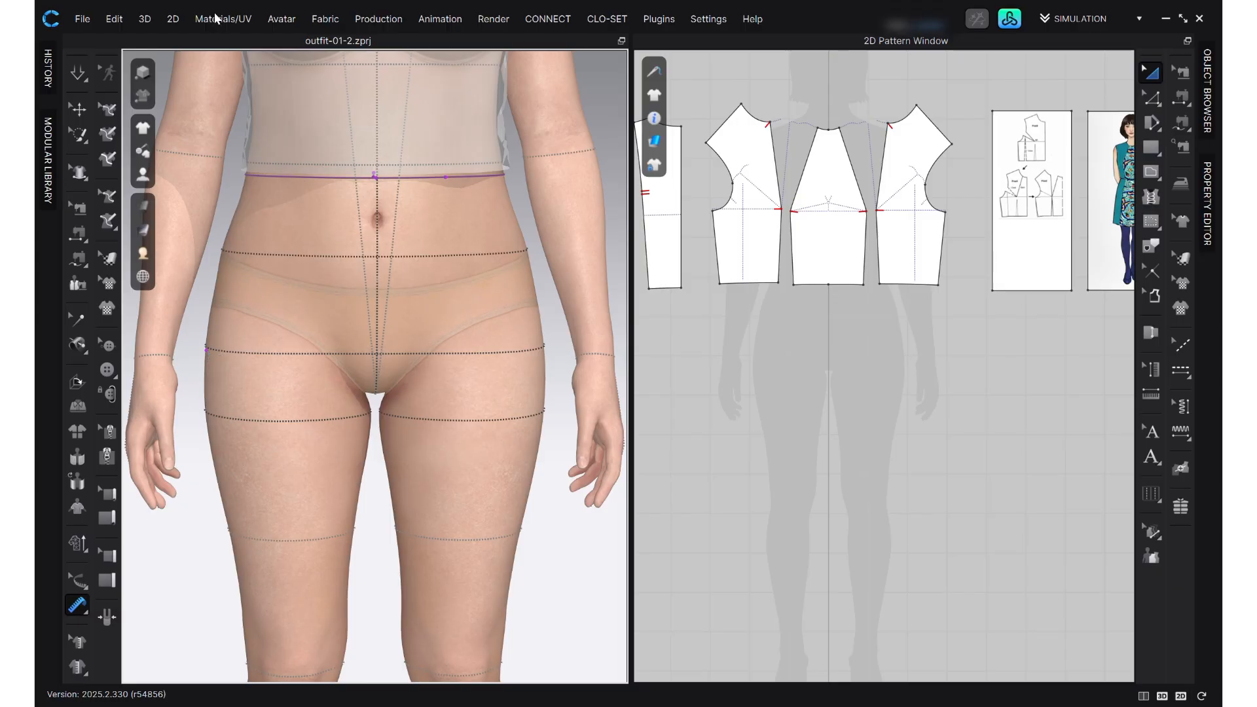
- Open the Pattern Drafter with the Basic Skirt block to preview its front, back and waistband pieces
{"action": "left_click", "coordinate": [173, 19]}
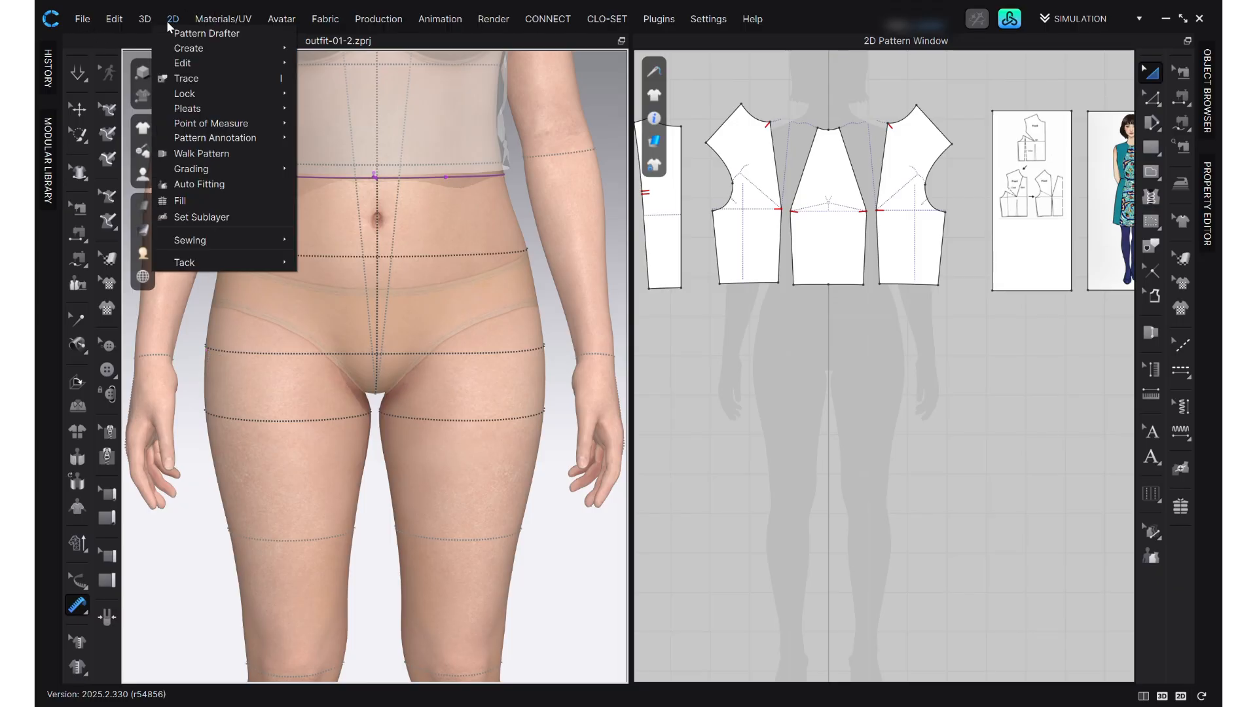
{"action": "left_click", "coordinate": [186, 34]}
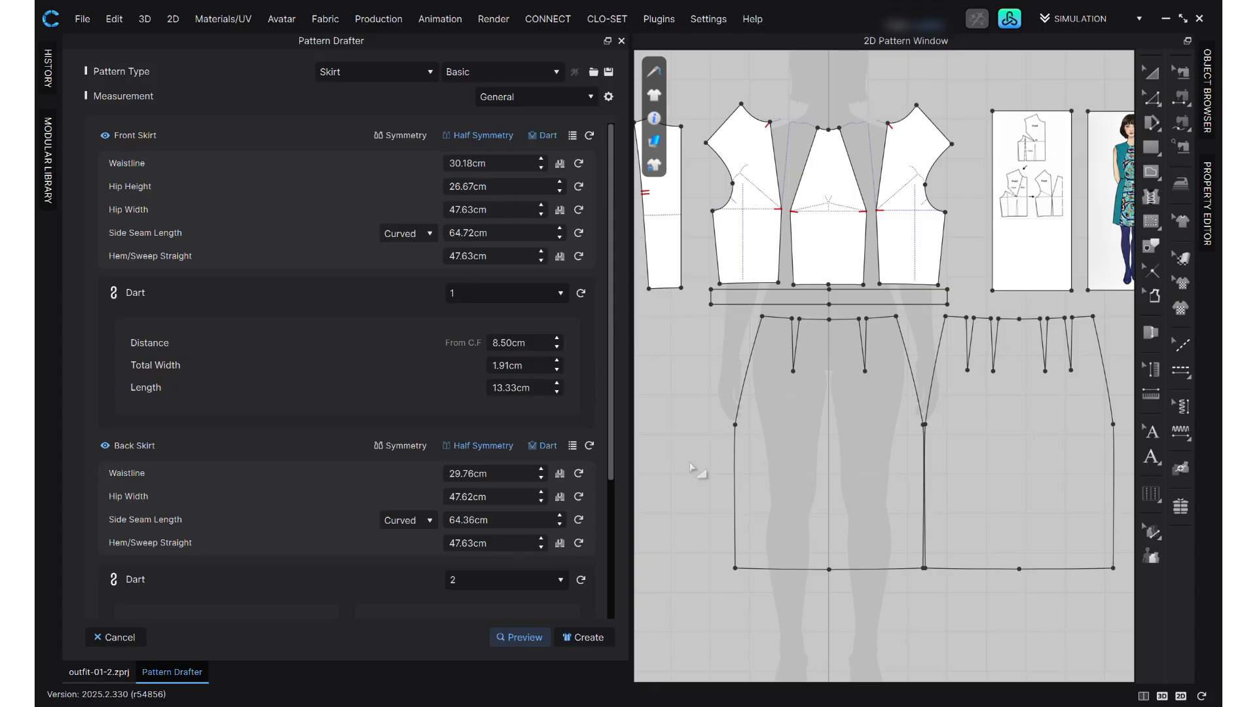
{"action": "scroll", "coordinate": [923, 470], "scroll_direction": "up", "scroll_amount": 2}
{"action": "scroll", "coordinate": [881, 450], "scroll_direction": "down", "scroll_amount": 1}
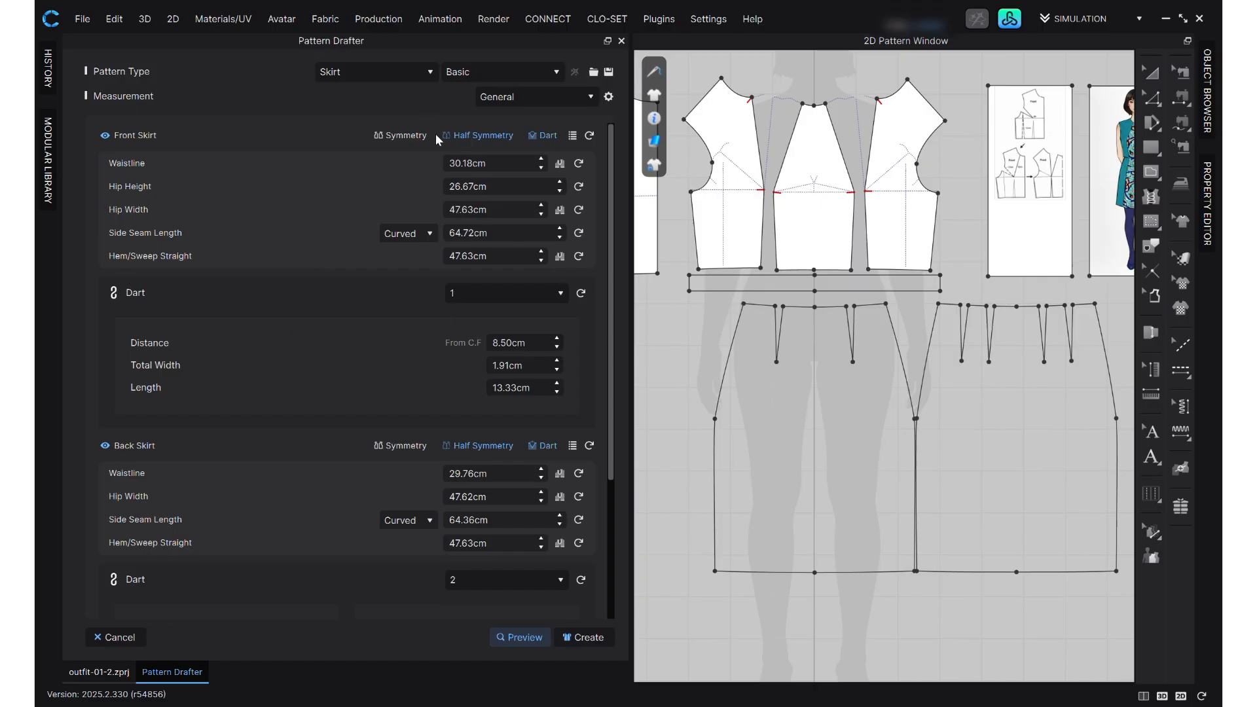
- Set the skirt's combined front and back waistline to 78.3 cm and the hip height to 20 cm
{"action": "left_click", "coordinate": [560, 163]}
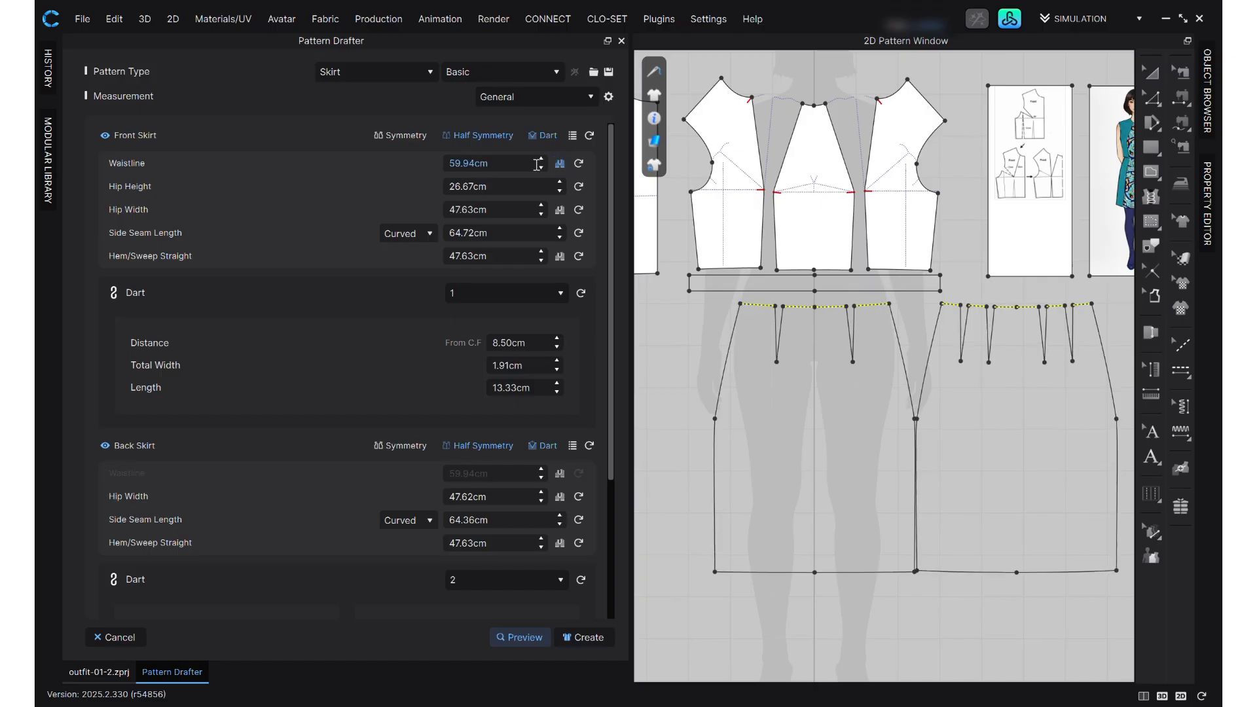
{"action": "left_click", "coordinate": [558, 165]}
{"action": "left_click", "coordinate": [560, 165]}
{"action": "left_click", "coordinate": [511, 163]}
{"action": "left_click", "coordinate": [560, 165]}
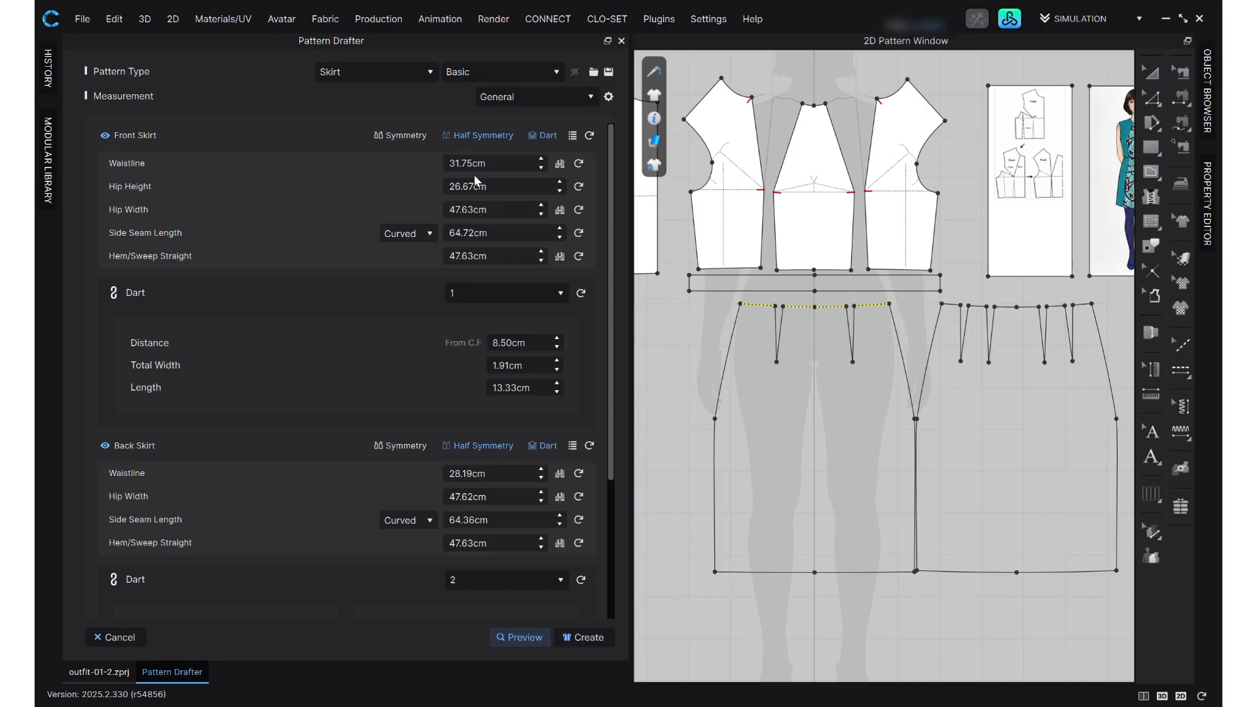
{"action": "left_click", "coordinate": [560, 164]}
{"action": "left_click", "coordinate": [488, 165]}
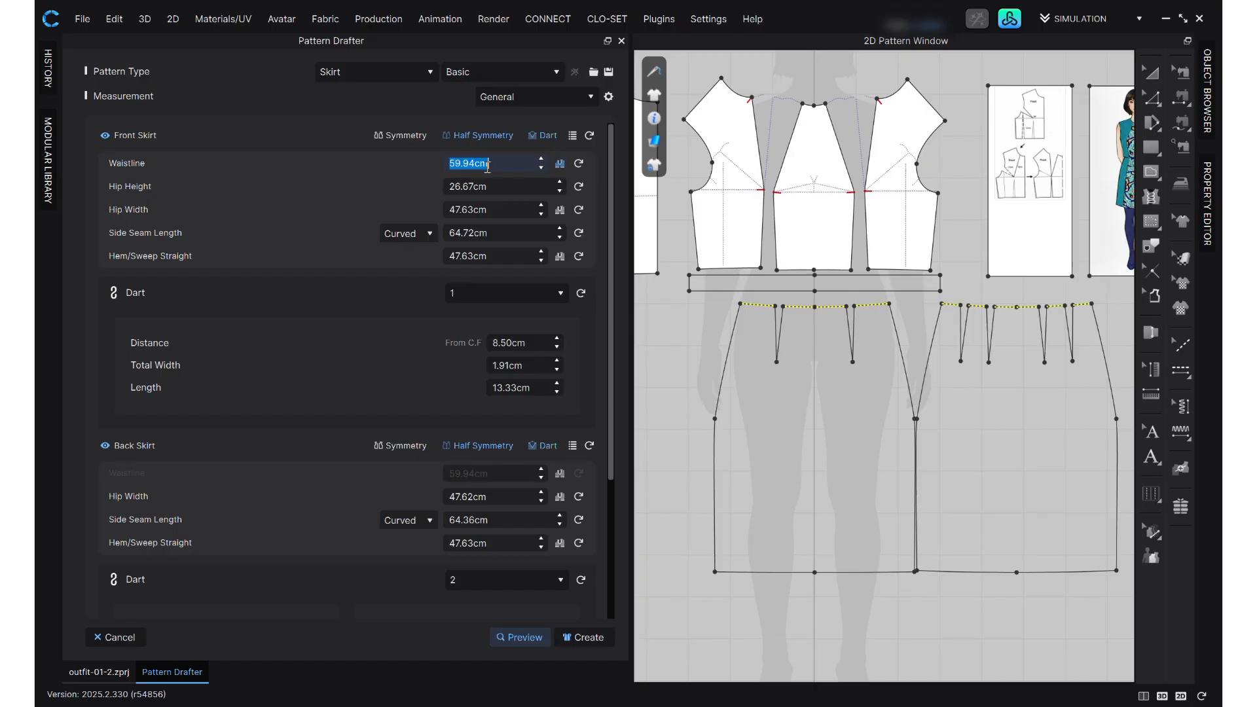
{"action": "type", "text": "78cm"}
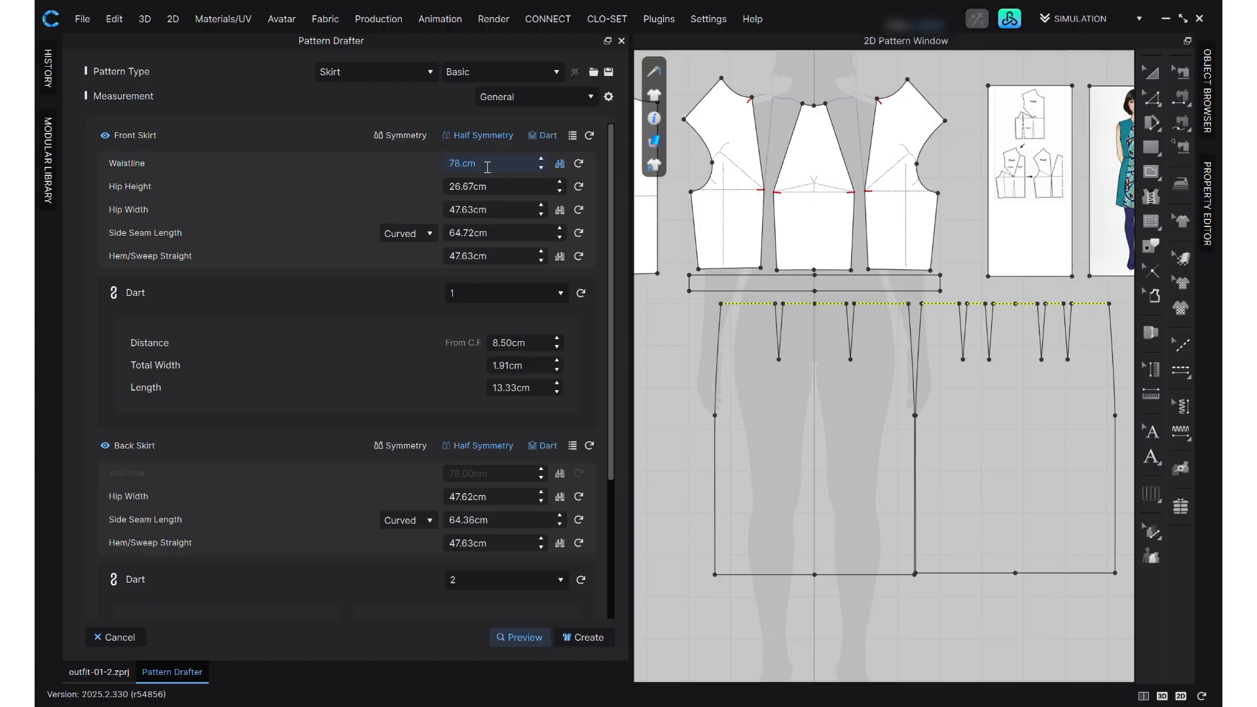
{"action": "type", "text": ".3"}
{"action": "left_click", "coordinate": [493, 188]}
{"action": "type", "text": "20"}
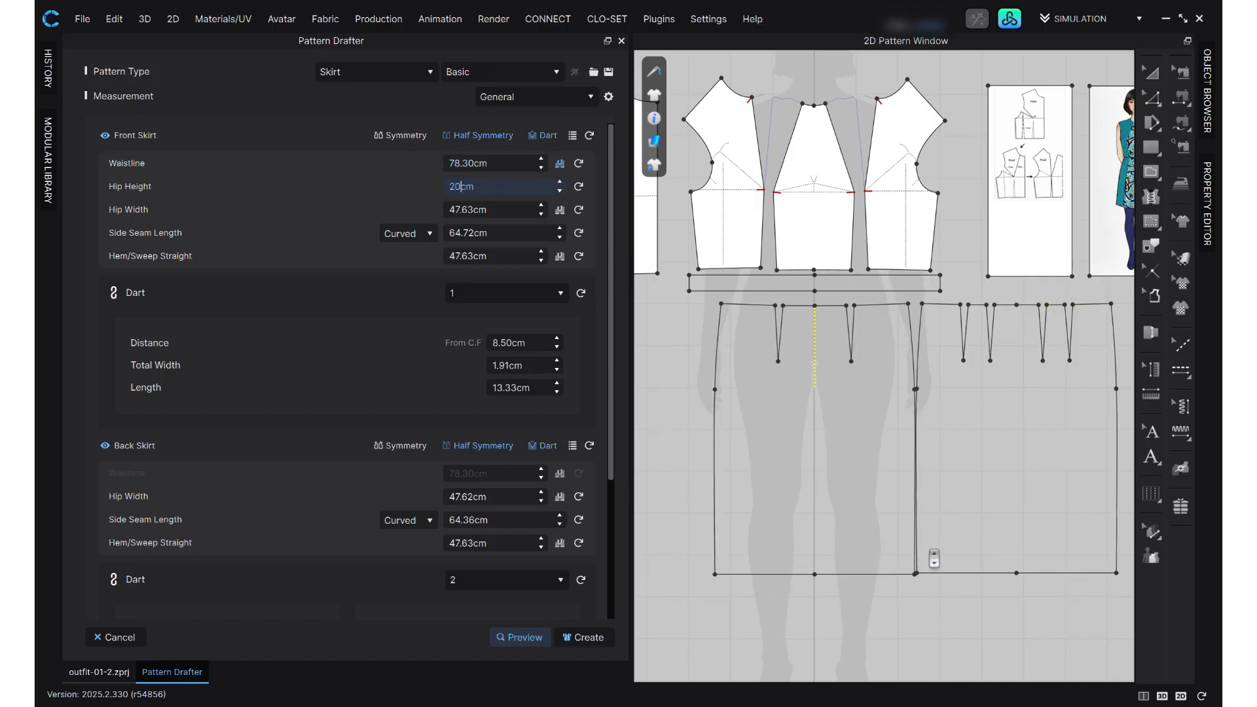
- Set the skirt's hip width to 100.3 cm as a combined front and back total
{"action": "left_click", "coordinate": [490, 210]}
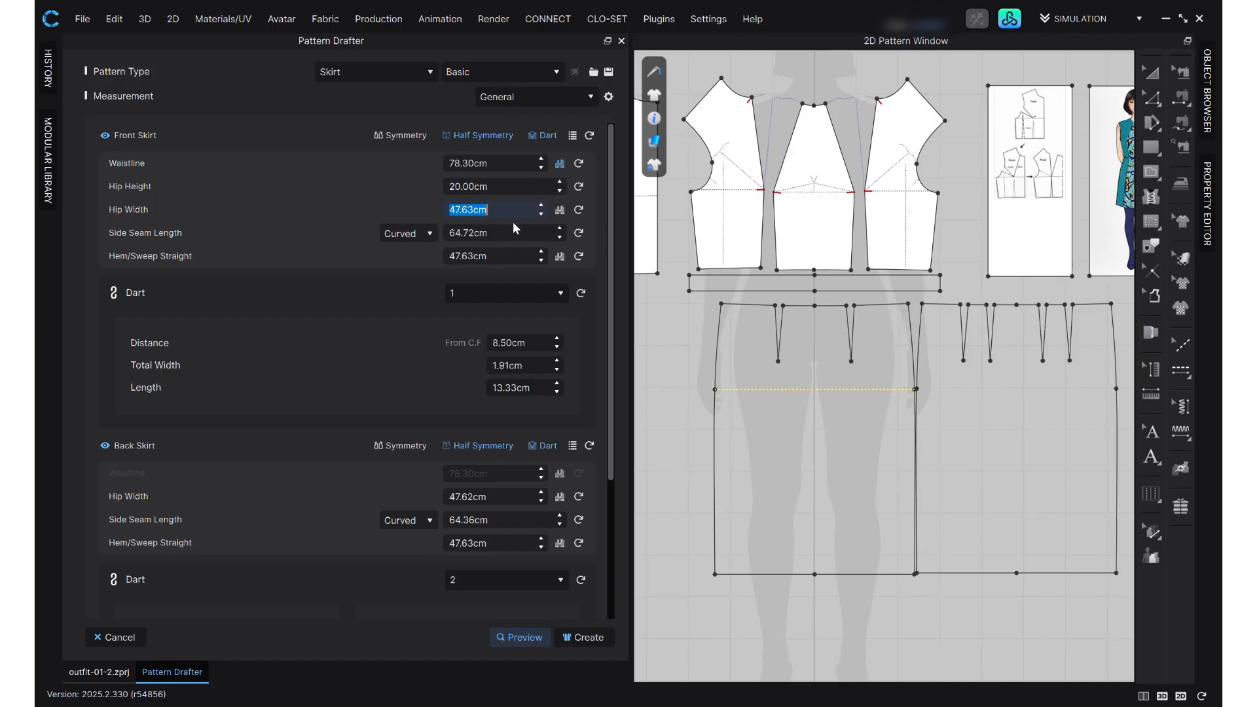
{"action": "type", "text": "100.3"}
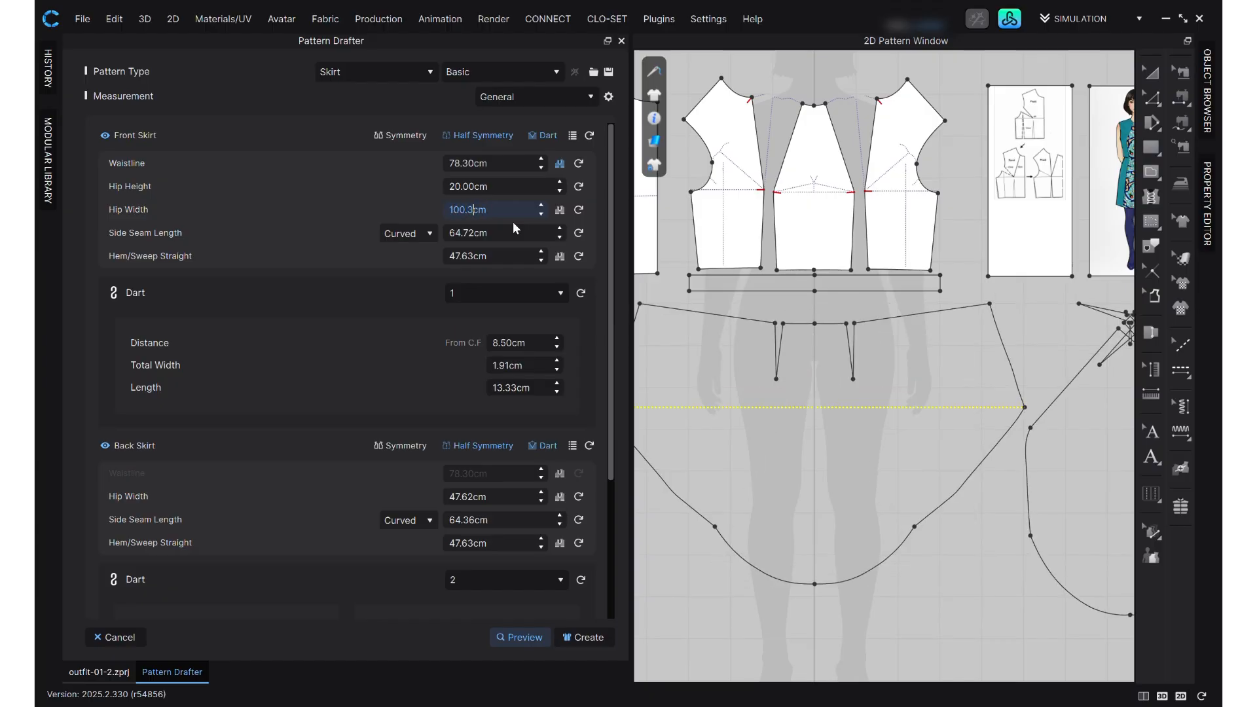
{"action": "key", "text": "BackSpace"}
{"action": "key", "text": "BackSpace"}
{"action": "key", "text": "BackSpace"}
{"action": "key", "text": "BackSpace"}
{"action": "left_click", "coordinate": [560, 209]}
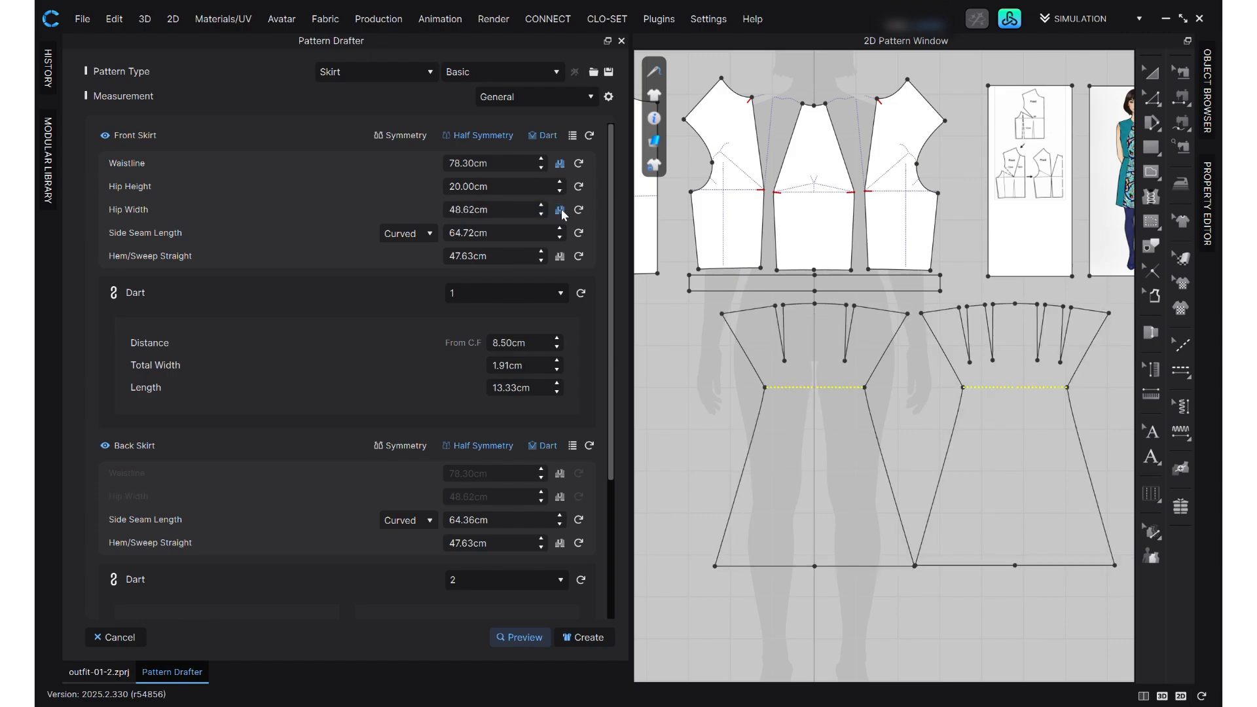
{"action": "double_click", "coordinate": [499, 207]}
{"action": "type", "text": "100.3"}
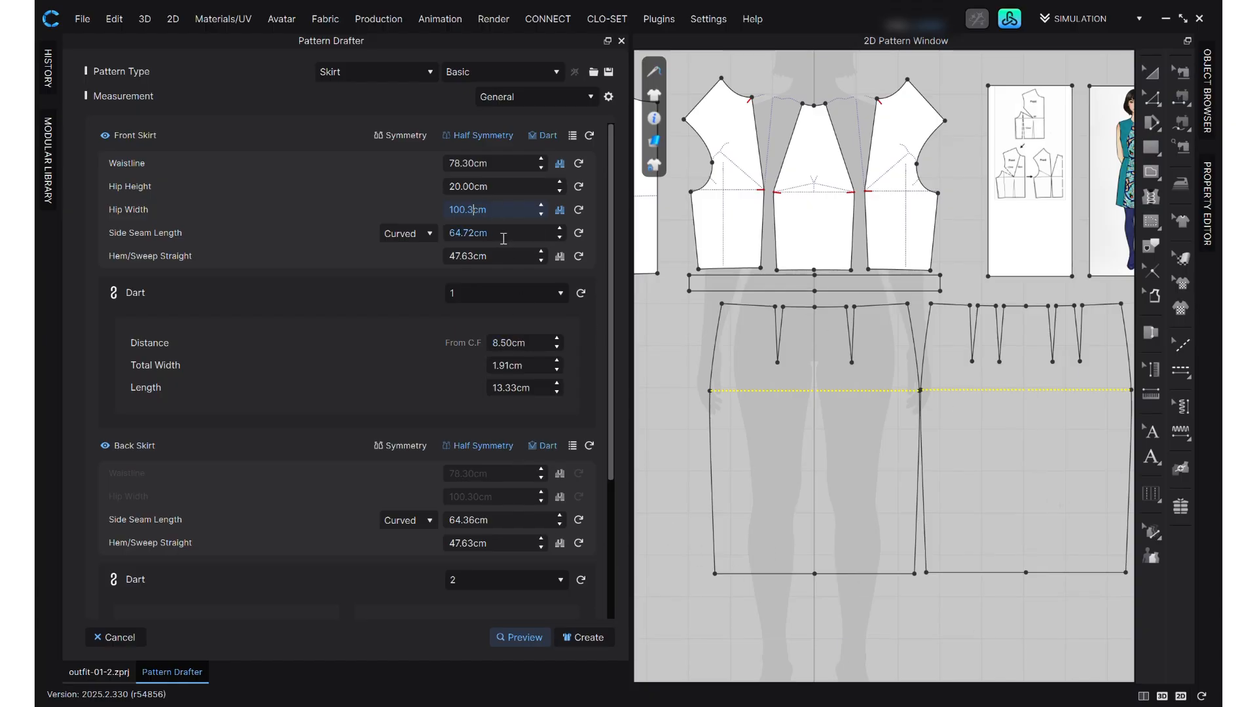
- Set the front skirt's side seam length to 60 cm and switch its measuring type to Straight
{"action": "left_click", "coordinate": [503, 238]}
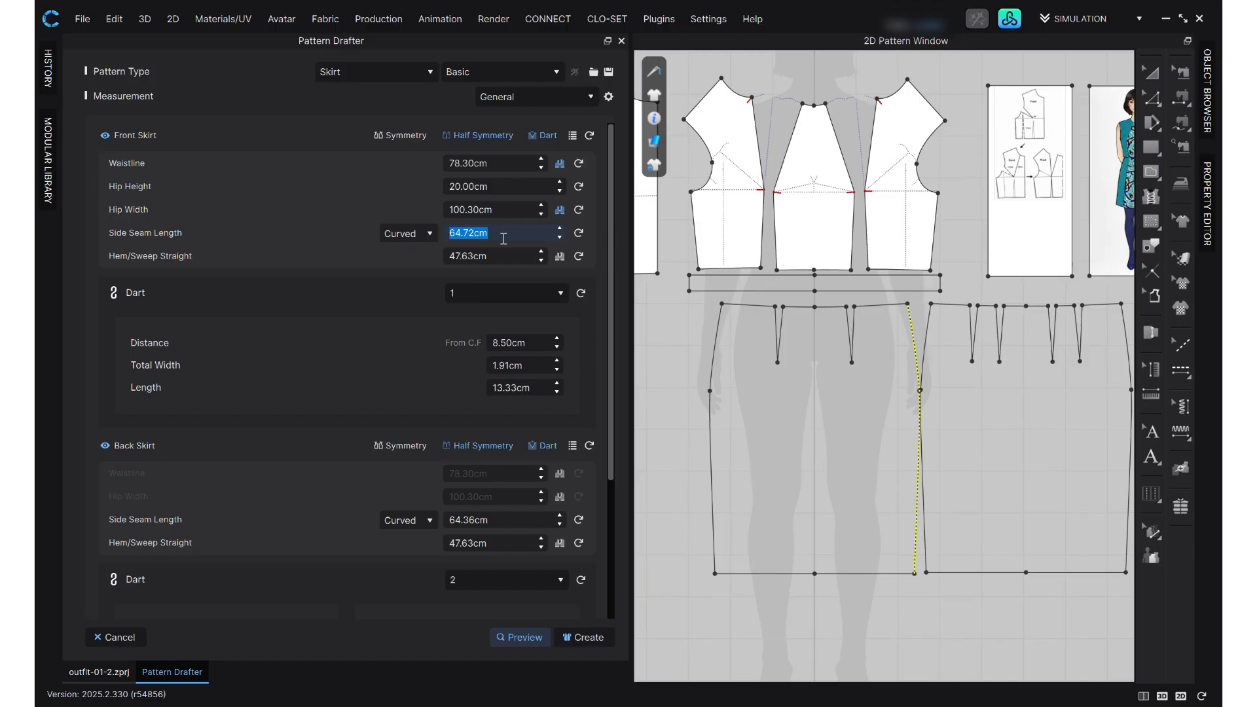
{"action": "type", "text": "60"}
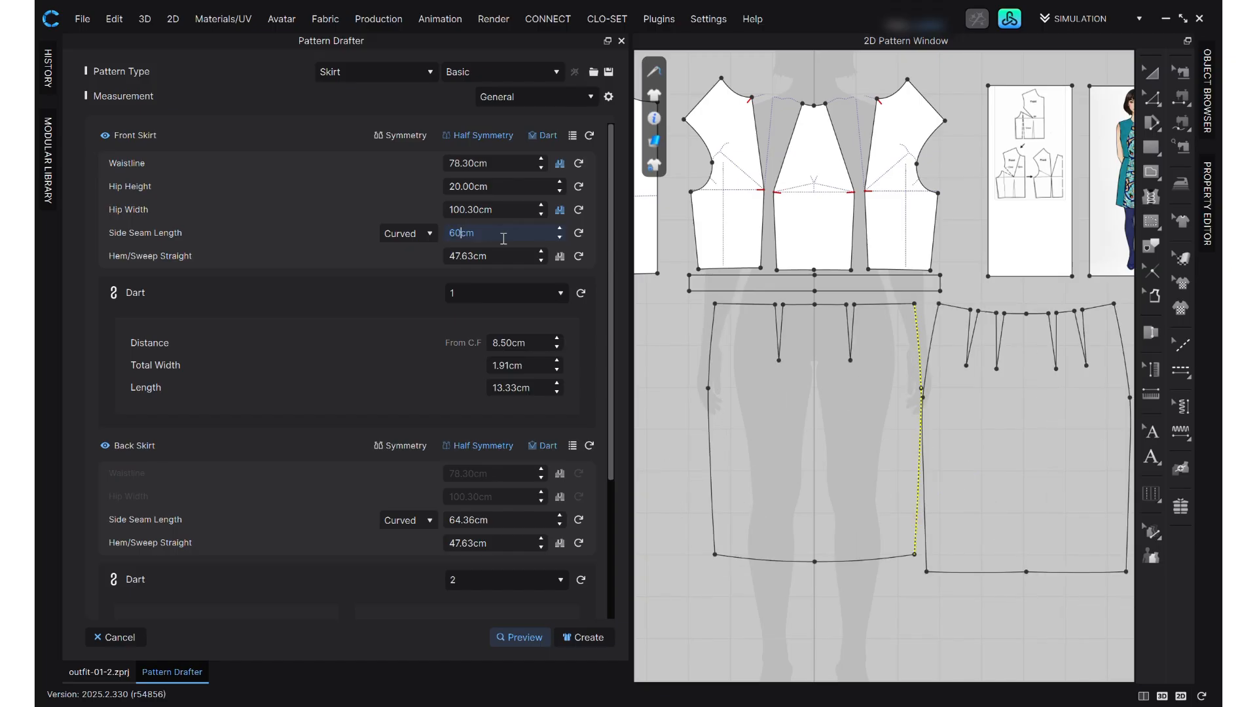
{"action": "left_click", "coordinate": [560, 238]}
{"action": "left_click", "coordinate": [532, 234]}
{"action": "left_click", "coordinate": [416, 234]}
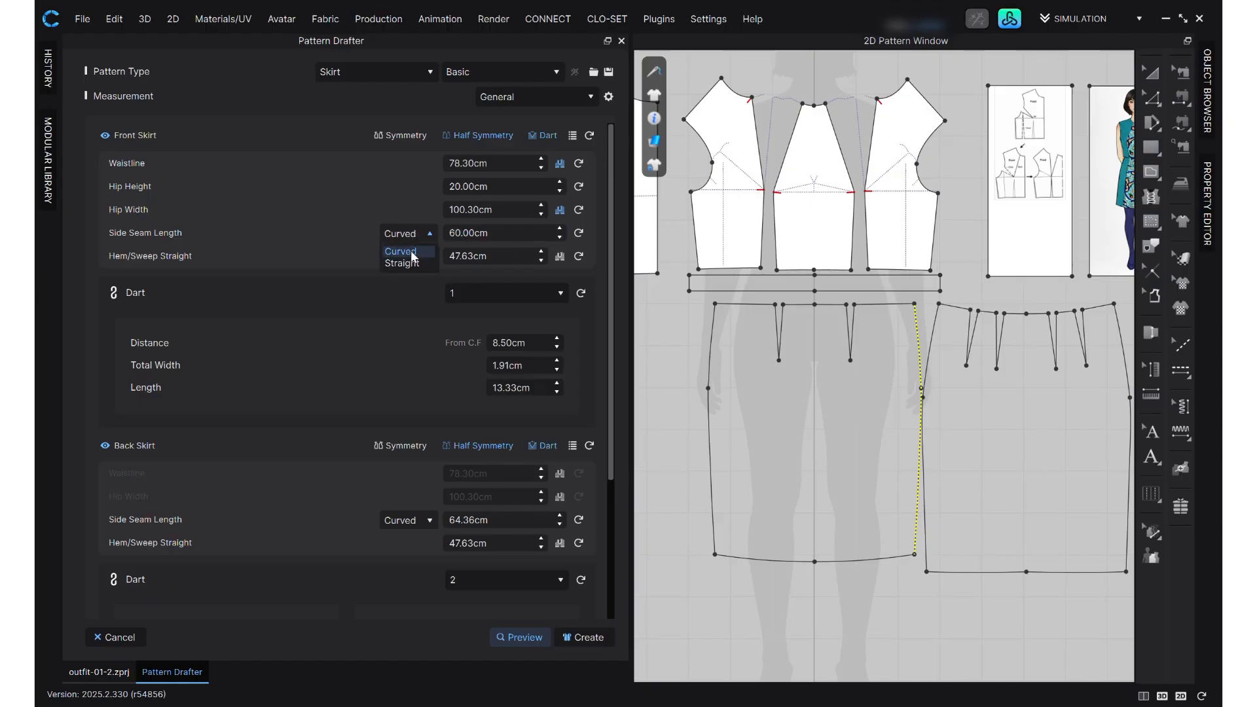
{"action": "left_click", "coordinate": [412, 262]}
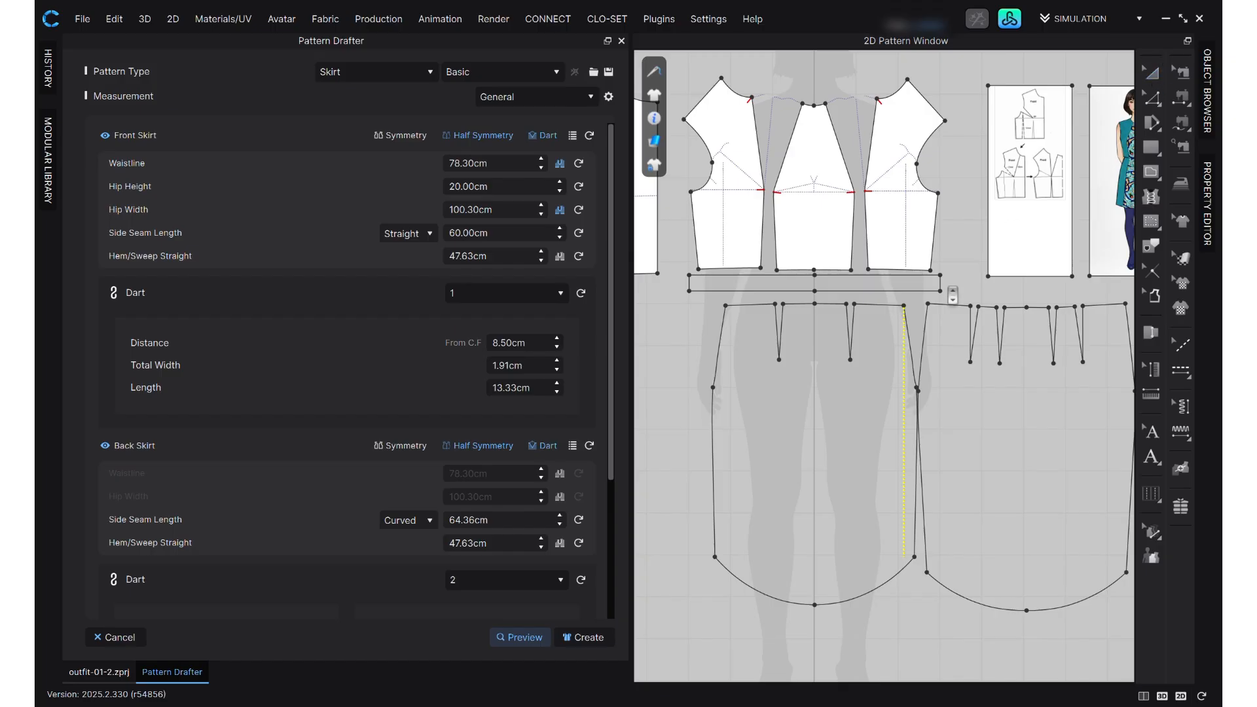
- Set the combined front and back hem sweep to 102 cm and the back skirt's side seam length to 60 cm
{"action": "left_click", "coordinate": [499, 260]}
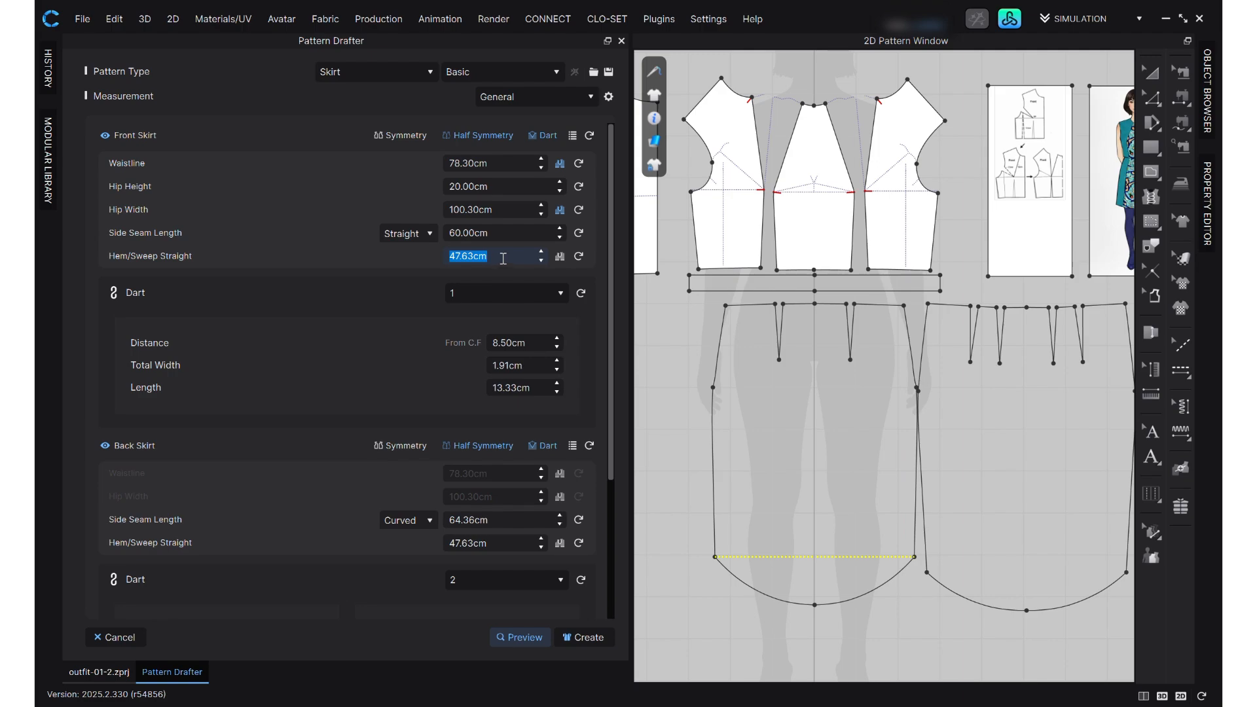
{"action": "left_click", "coordinate": [559, 257]}
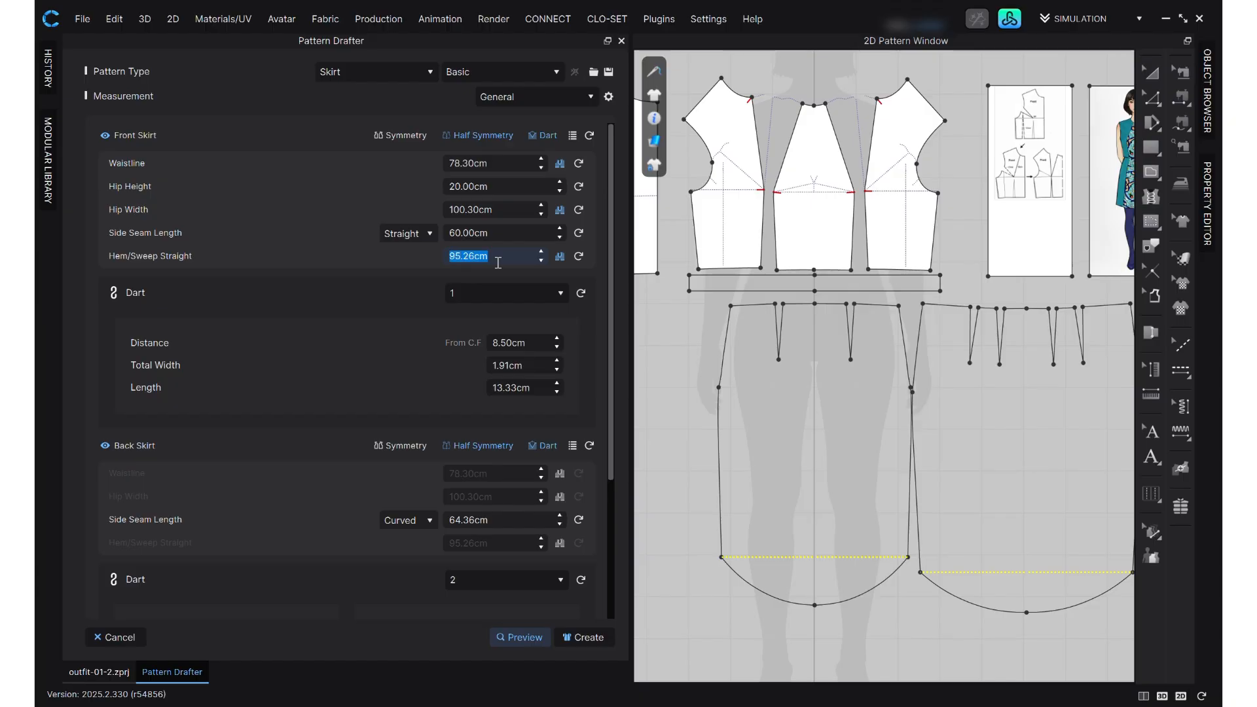
{"action": "type", "text": "100"}
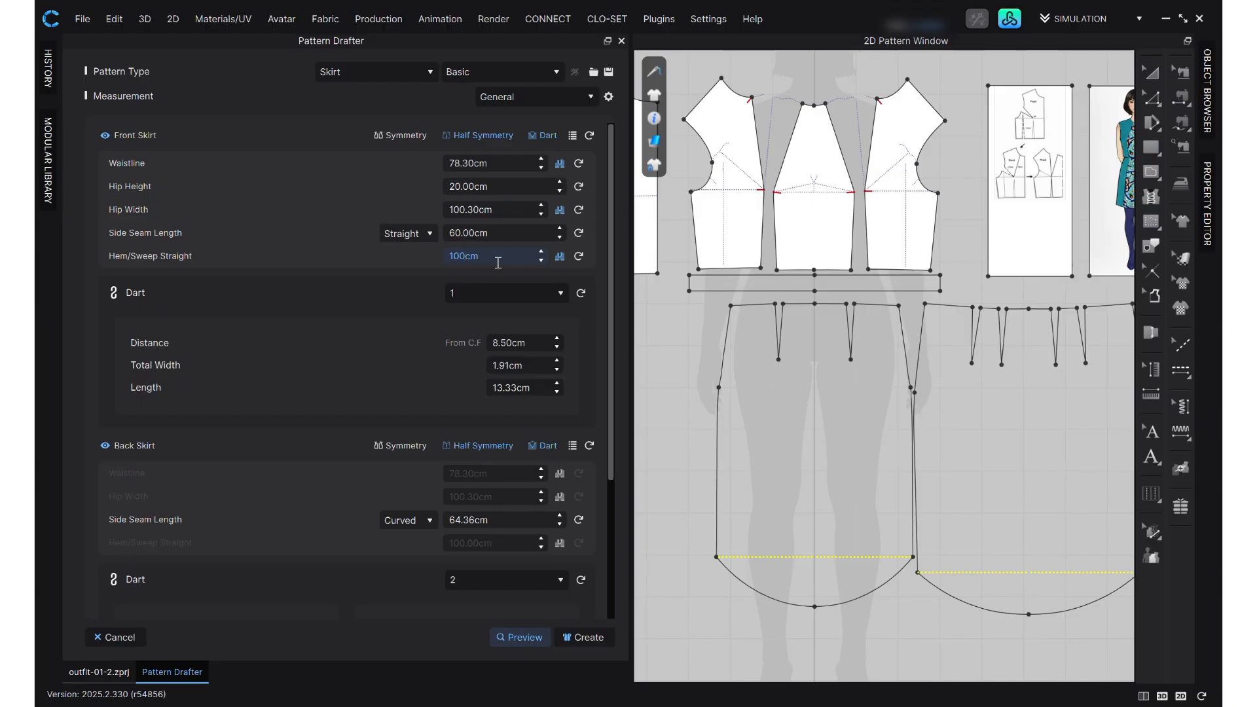
{"action": "type", "text": "2"}
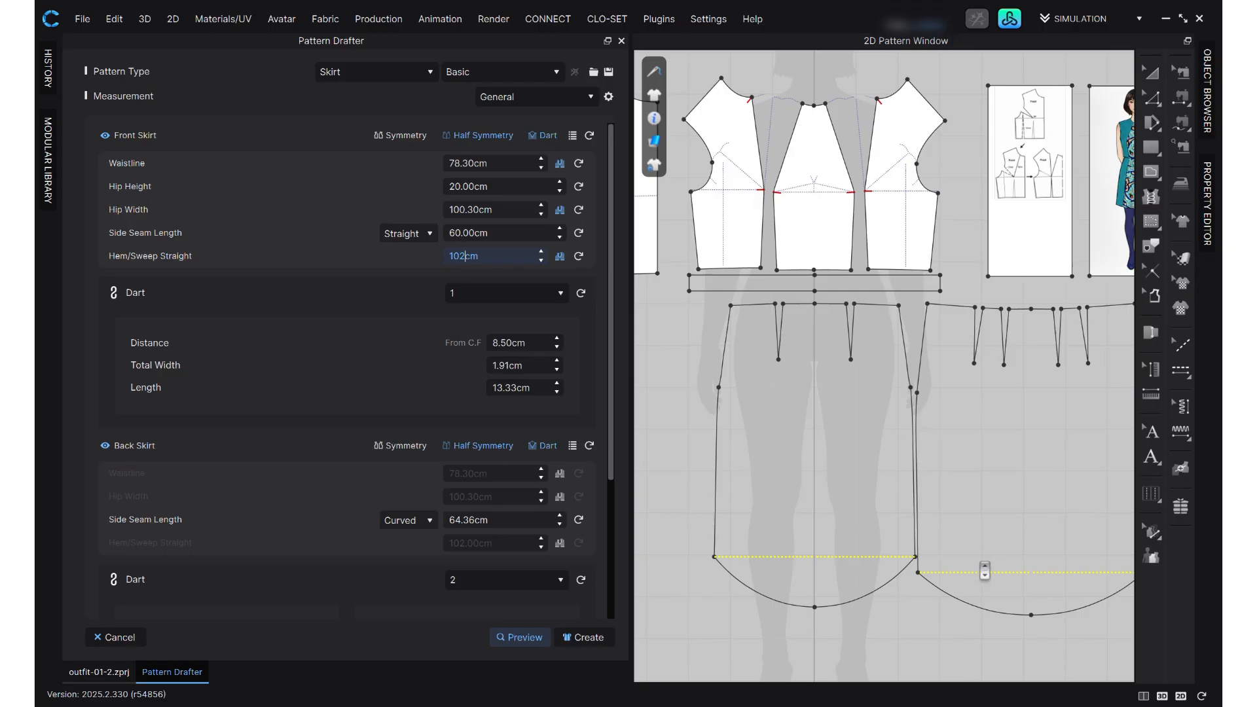
{"action": "left_click", "coordinate": [506, 522]}
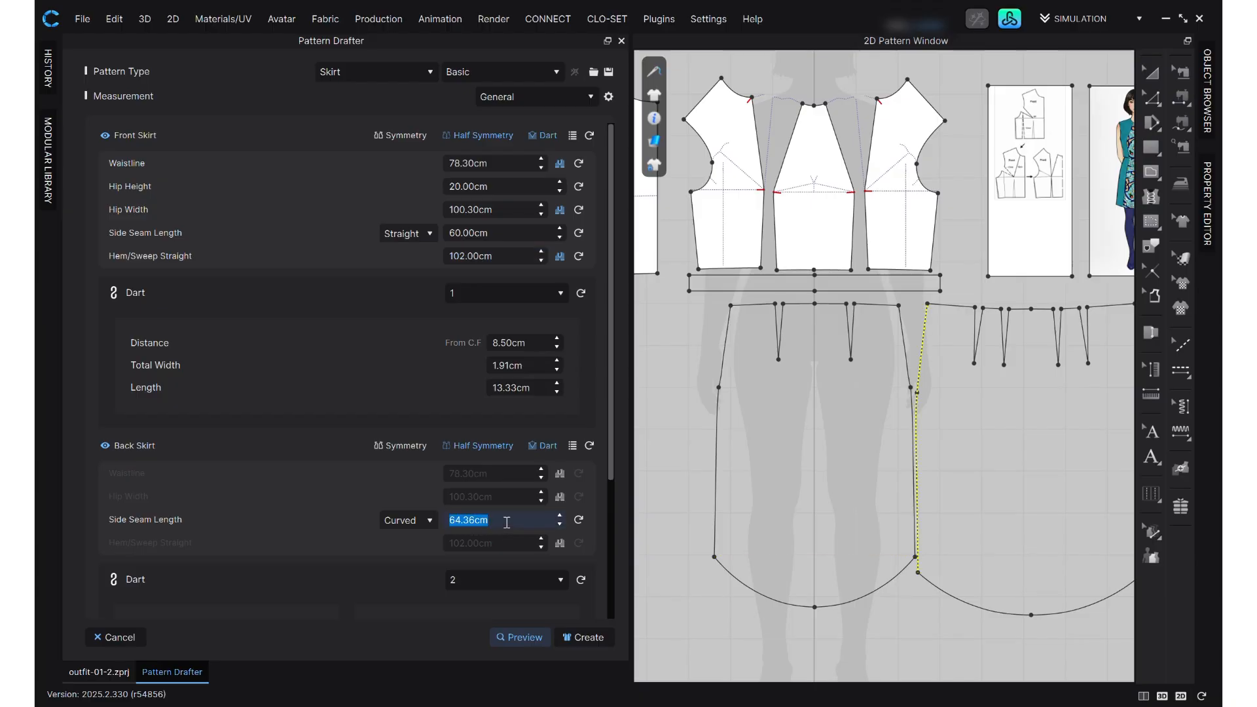
{"action": "type", "text": "60"}
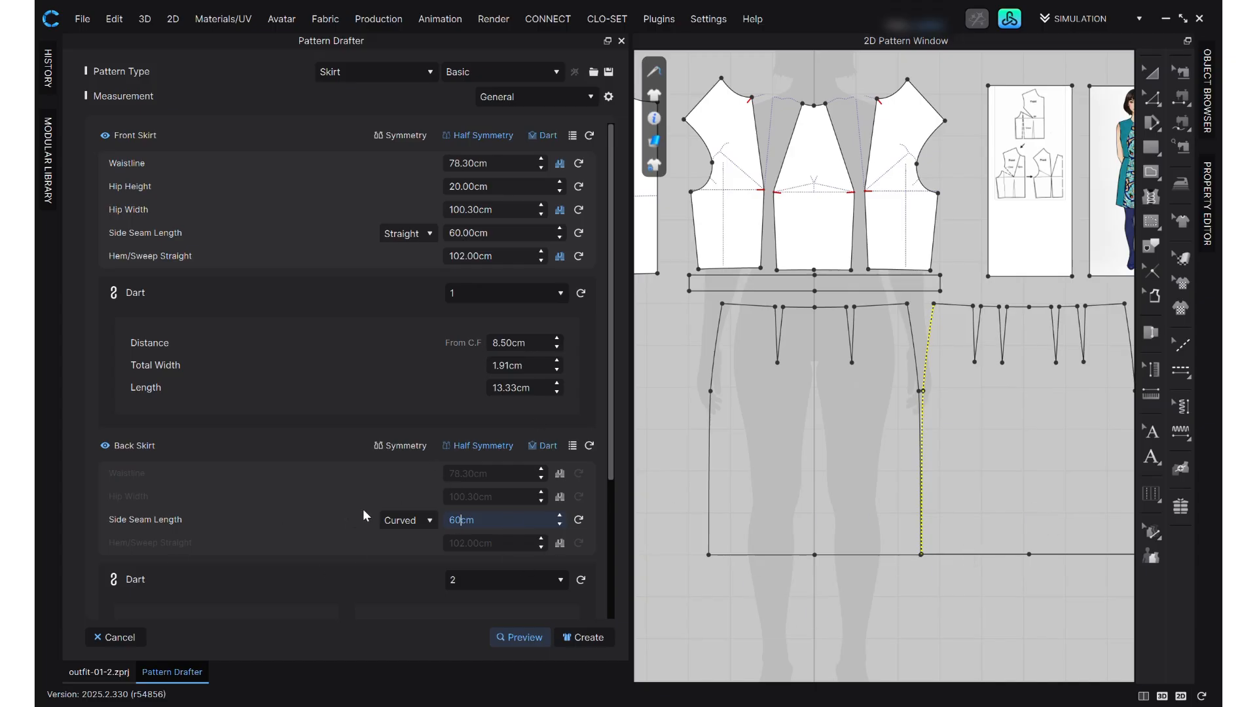
- Switch the waistband from Half Symmetry to Symmetry and set its width to 78.3 cm
{"action": "scroll", "coordinate": [483, 552], "scroll_direction": "down", "scroll_amount": 3}
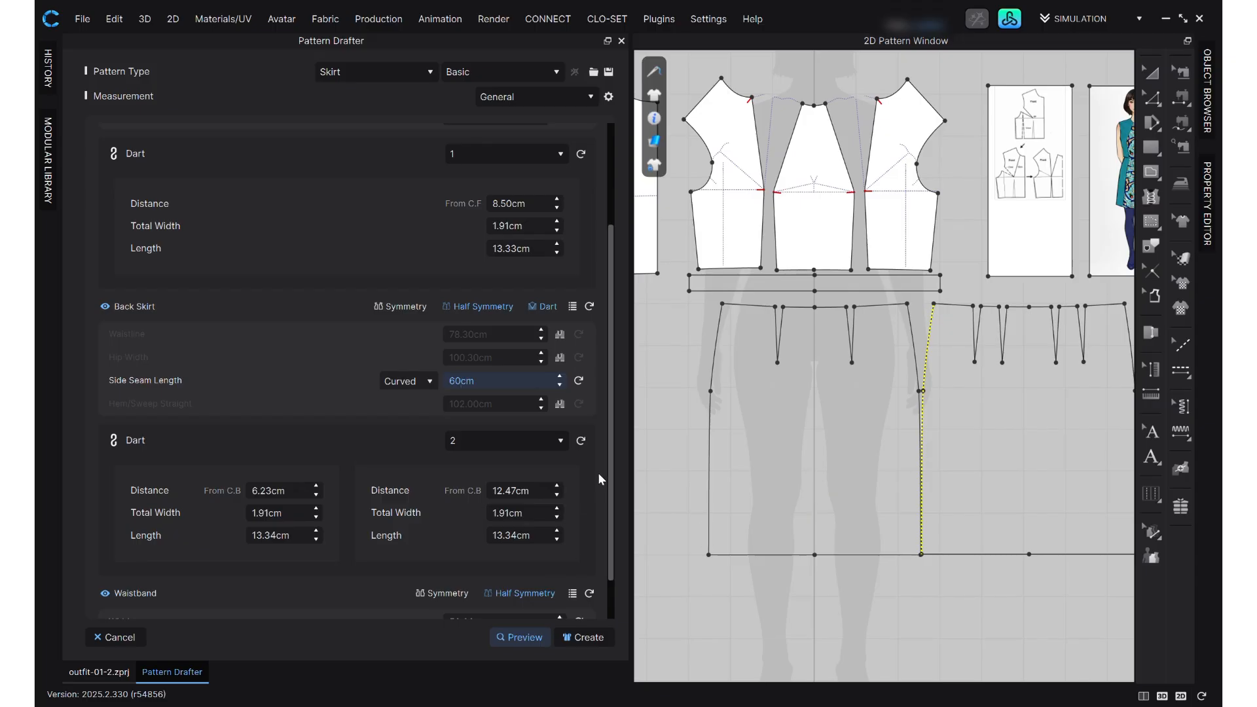
{"action": "scroll", "coordinate": [587, 469], "scroll_direction": "down", "scroll_amount": 1}
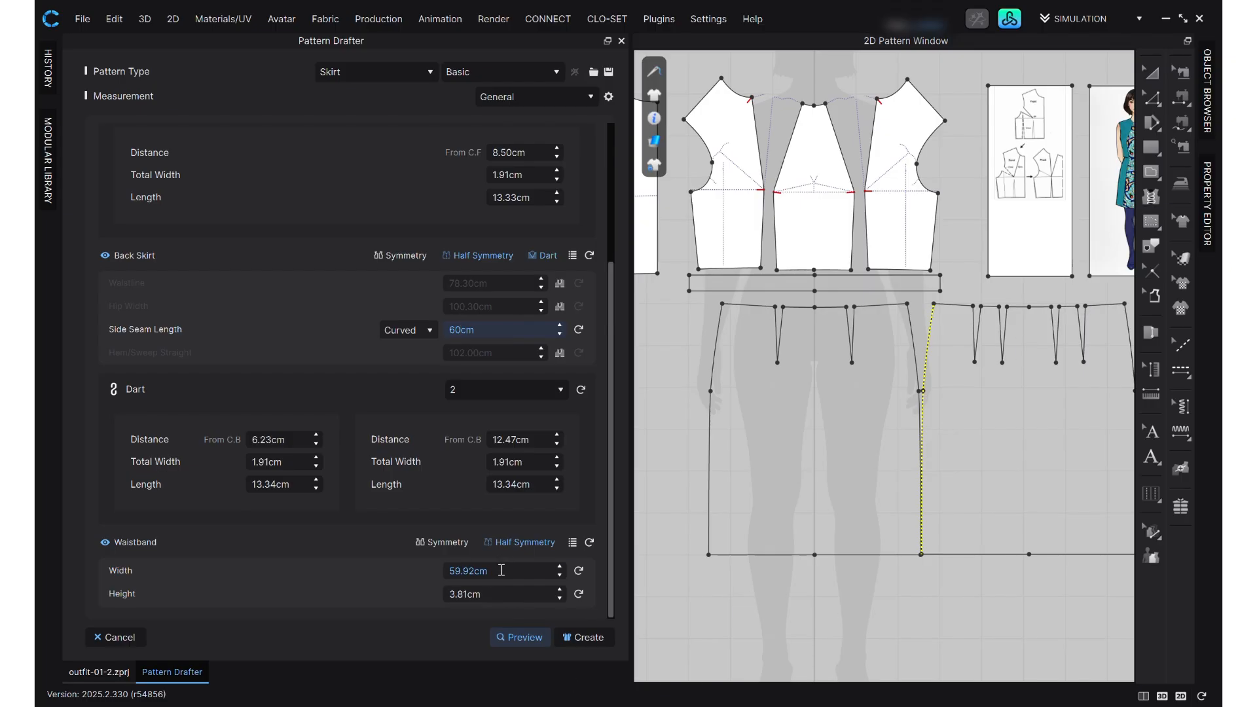
{"action": "left_click", "coordinate": [435, 540]}
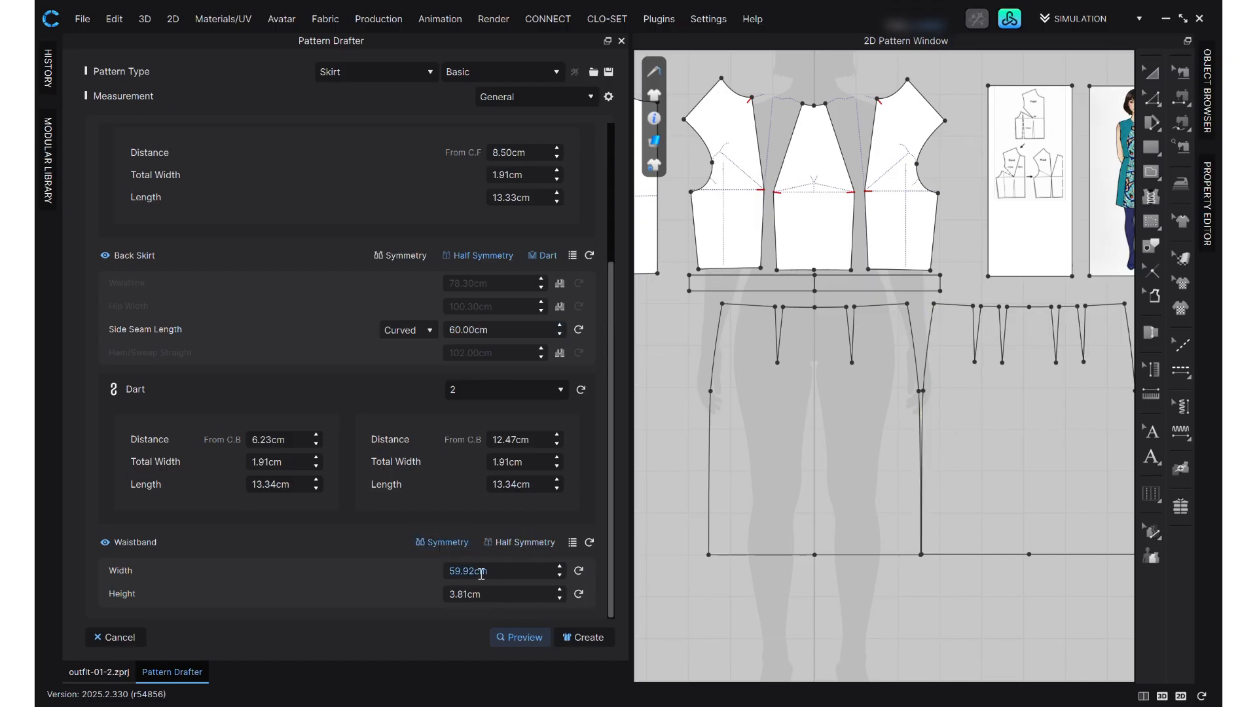
{"action": "scroll", "coordinate": [506, 410], "scroll_direction": "up", "scroll_amount": 5}
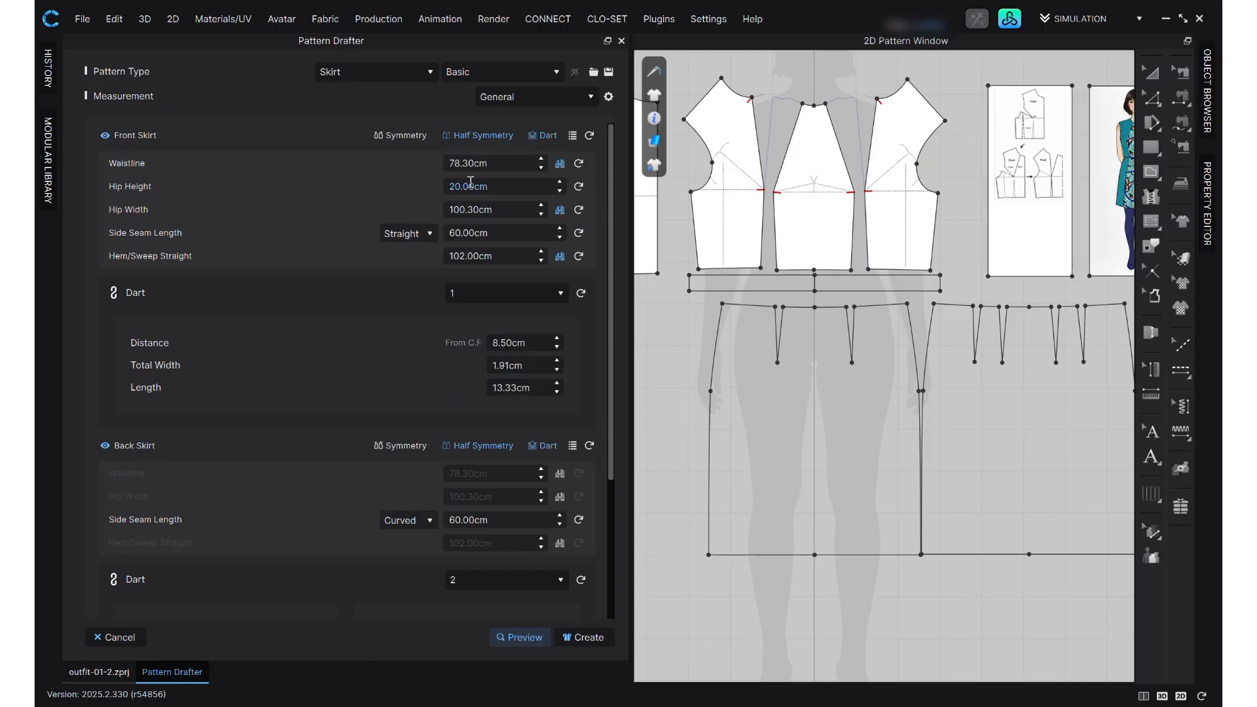
{"action": "scroll", "coordinate": [469, 314], "scroll_direction": "down", "scroll_amount": 5}
{"action": "left_click", "coordinate": [503, 568]}
{"action": "type", "text": "78.3cm"}
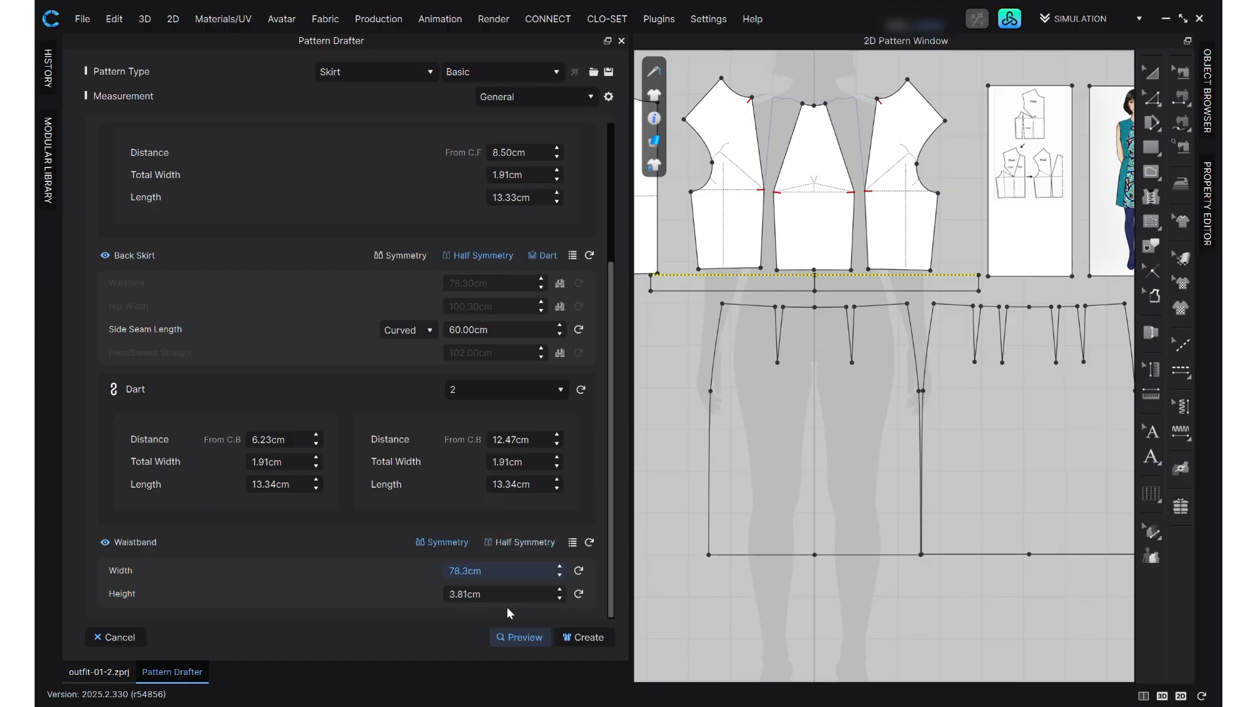
{"action": "key", "text": "Tab"}
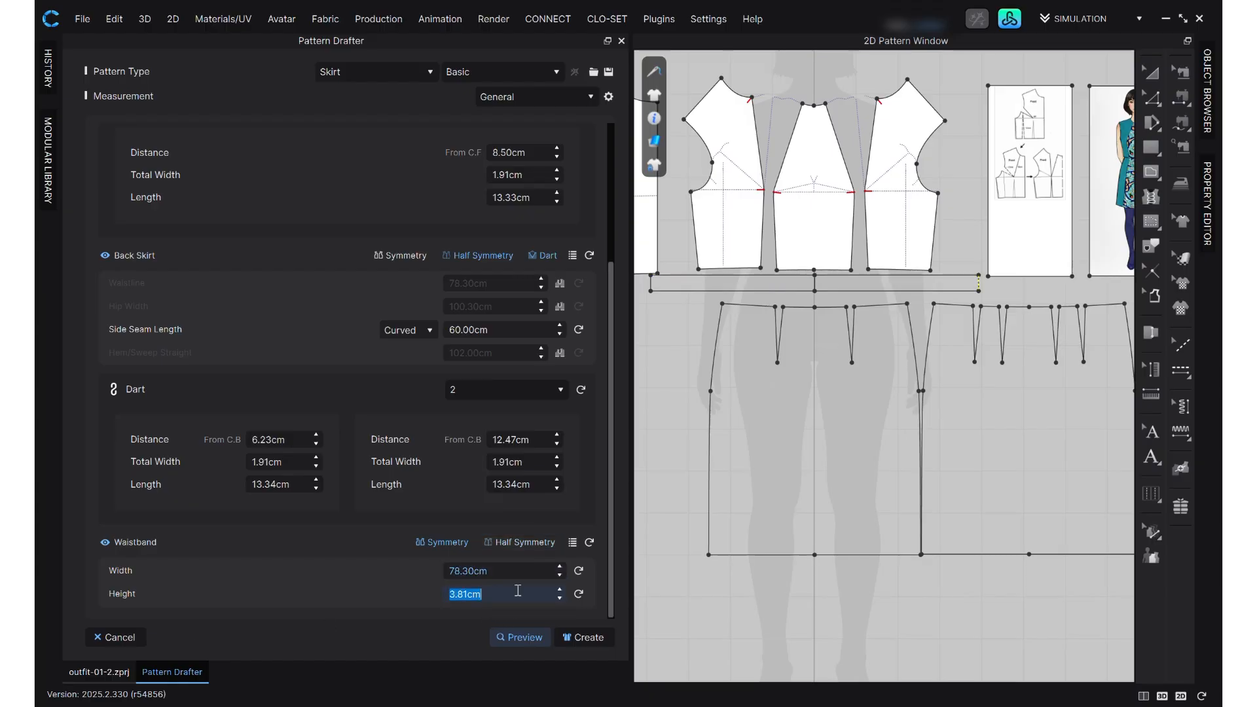
- Create the drafted skirt patterns and return to the combined 3D and 2D window layout
{"action": "left_click", "coordinate": [584, 638]}
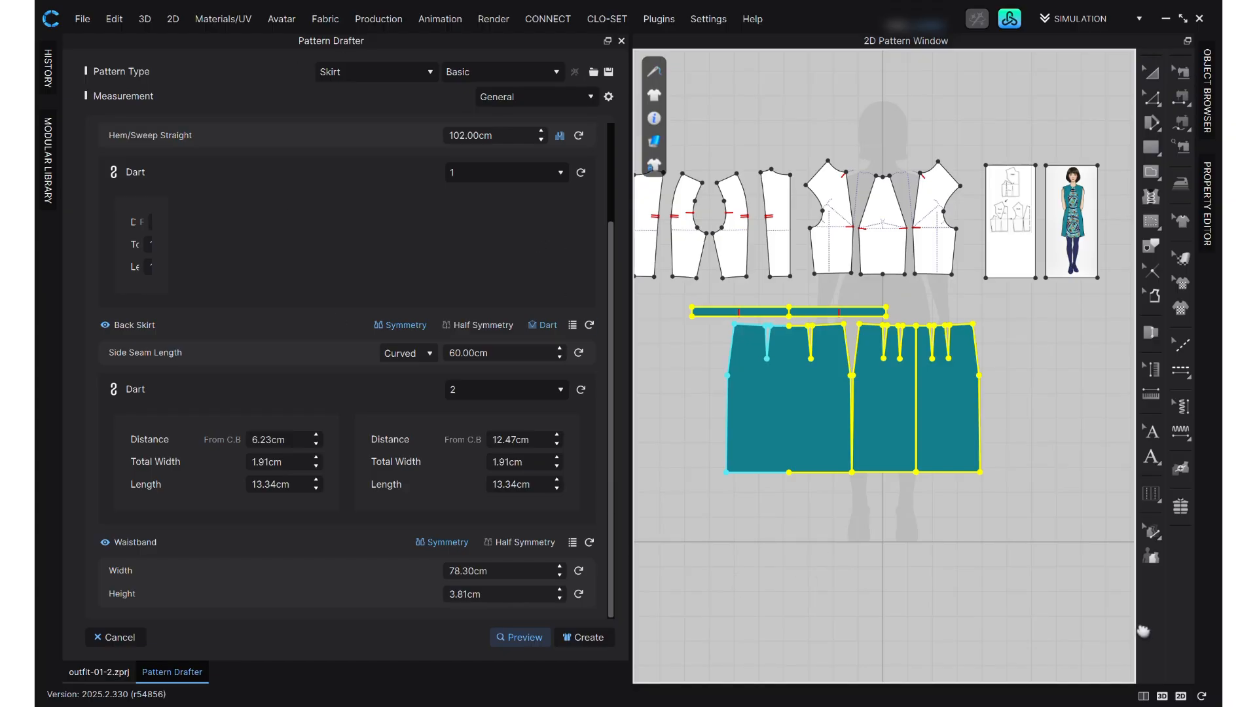
{"action": "left_click", "coordinate": [1144, 696]}
{"action": "scroll", "coordinate": [600, 368], "scroll_direction": "down", "scroll_amount": 5}
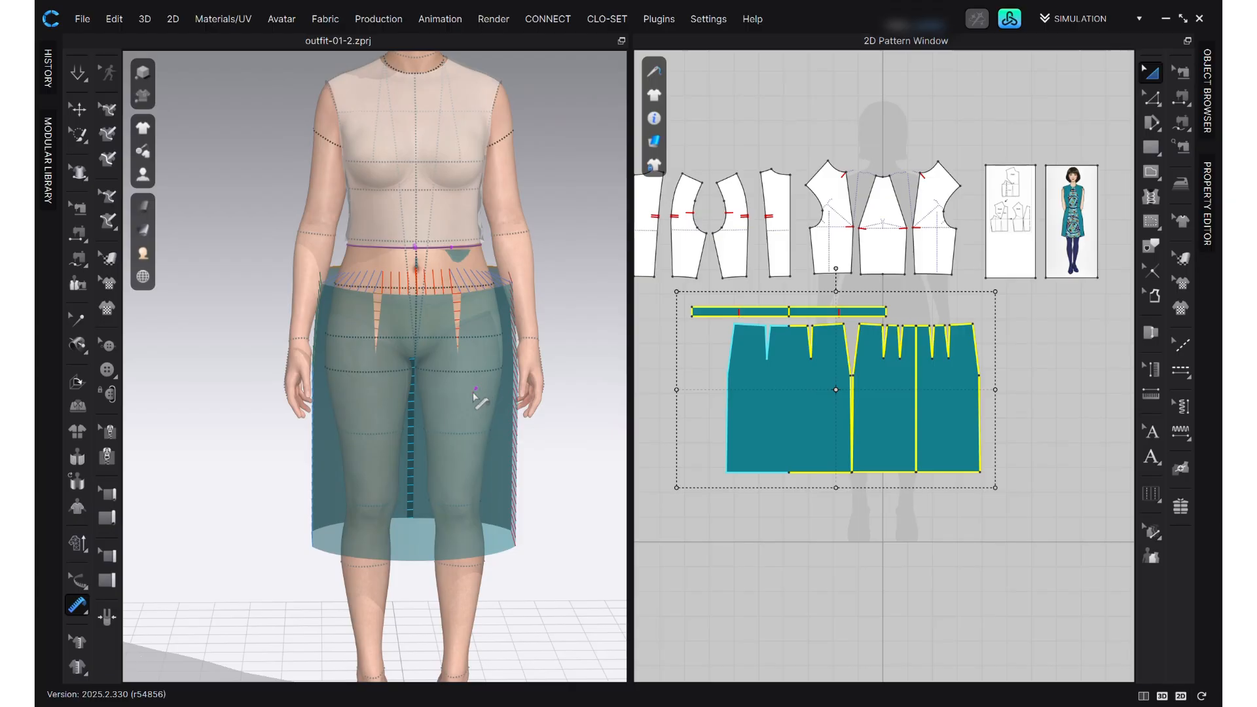
- Rotate the tilted skirt pieces upright around the avatar's hips with the Select/Move gizmo
{"action": "scroll", "coordinate": [421, 432], "scroll_direction": "down", "scroll_amount": 2}
{"action": "right_click_drag", "start_coordinate": [191, 524], "coordinate": [343, 495]}
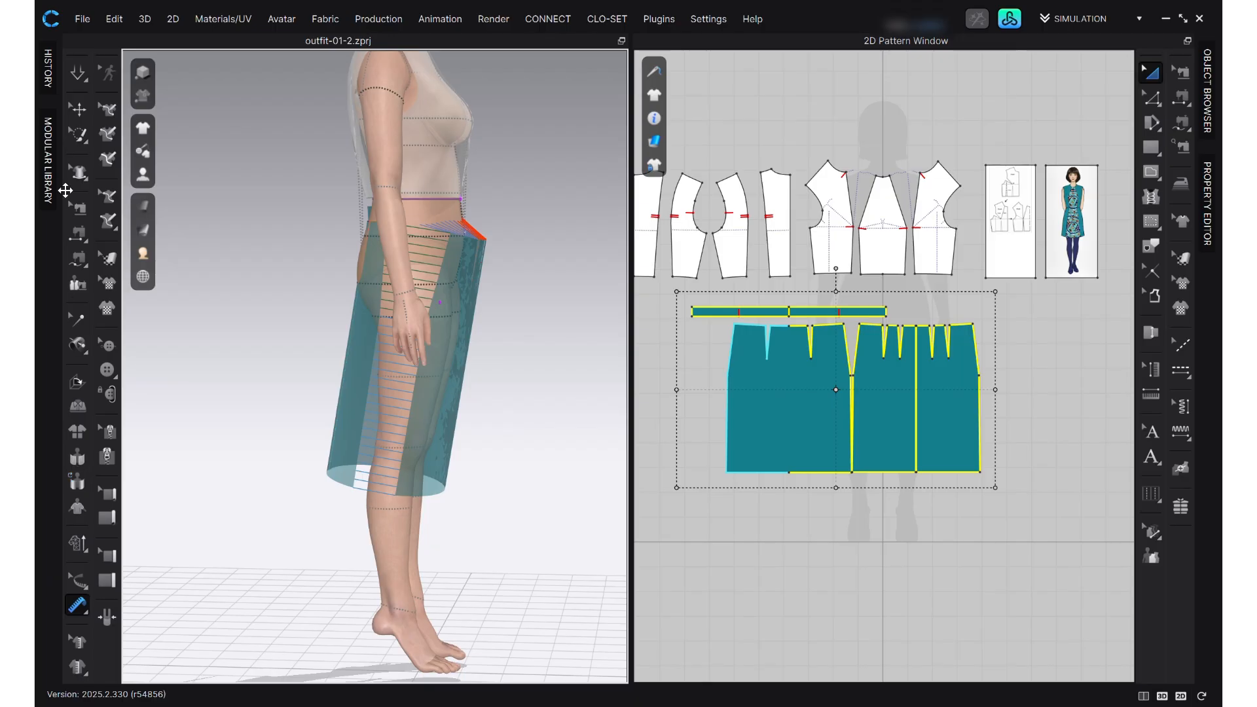
{"action": "left_click", "coordinate": [78, 110]}
{"action": "left_click", "coordinate": [468, 315]}
{"action": "left_click_drag", "start_coordinate": [515, 273], "coordinate": [510, 269]}
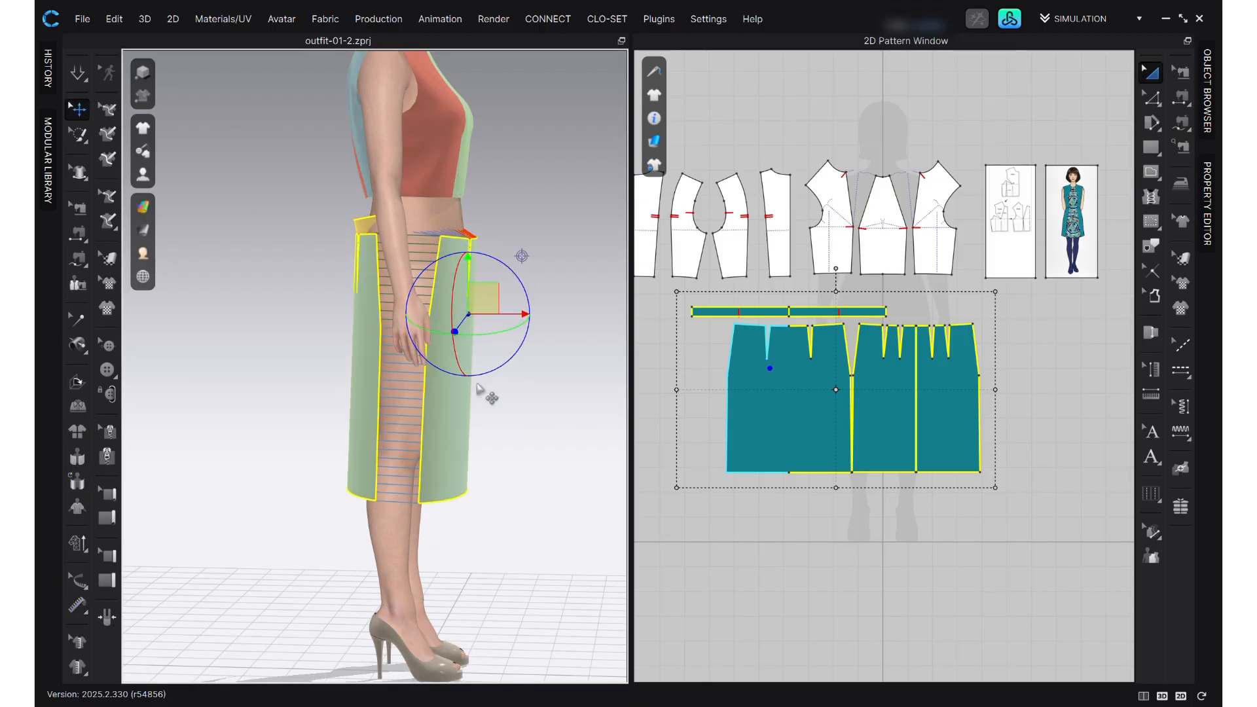
{"action": "left_click_drag", "start_coordinate": [439, 428], "coordinate": [435, 395]}
{"action": "mouse_move", "coordinate": [386, 440]}
{"action": "right_mouse_down"}
{"action": "mouse_move", "coordinate": [491, 449]}
{"action": "mouse_move", "coordinate": [348, 455]}
{"action": "mouse_move", "coordinate": [440, 419]}
{"action": "right_mouse_up"}
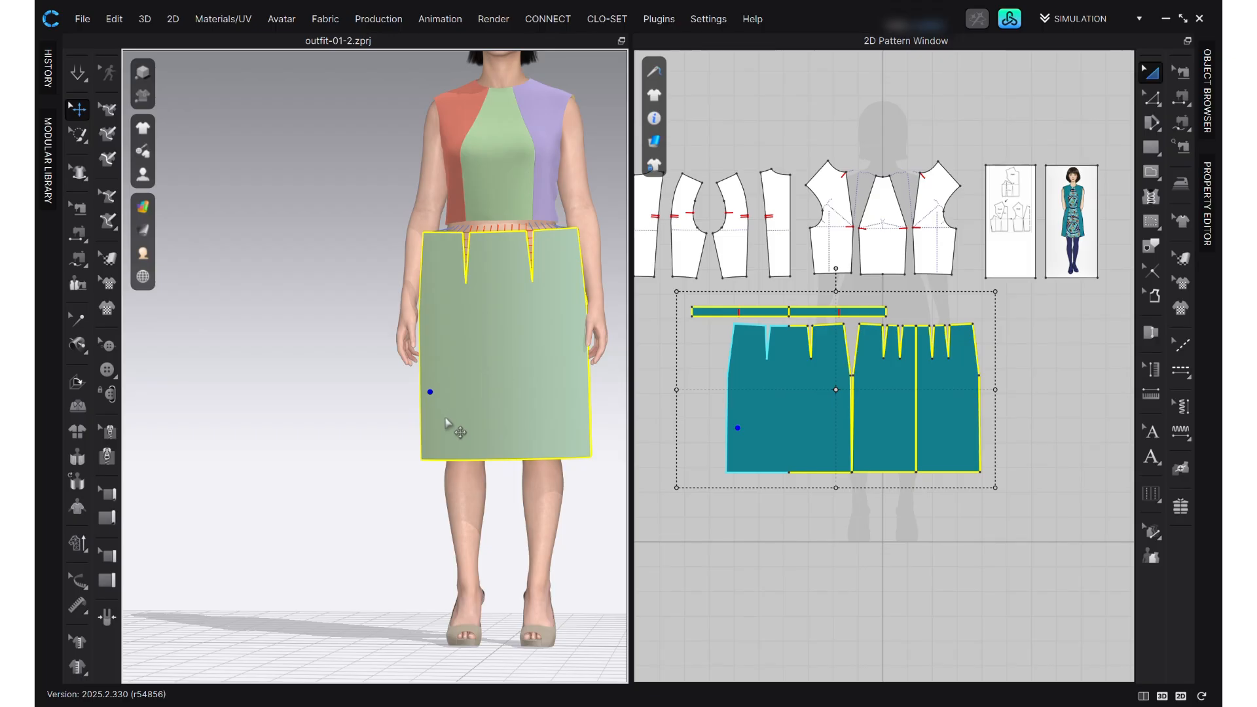
- Simulate the skirt onto the avatar and inspect the waistband and back darts up close
{"action": "key", "text": "space"}
{"action": "right_click_drag", "start_coordinate": [575, 505], "coordinate": [654, 445]}
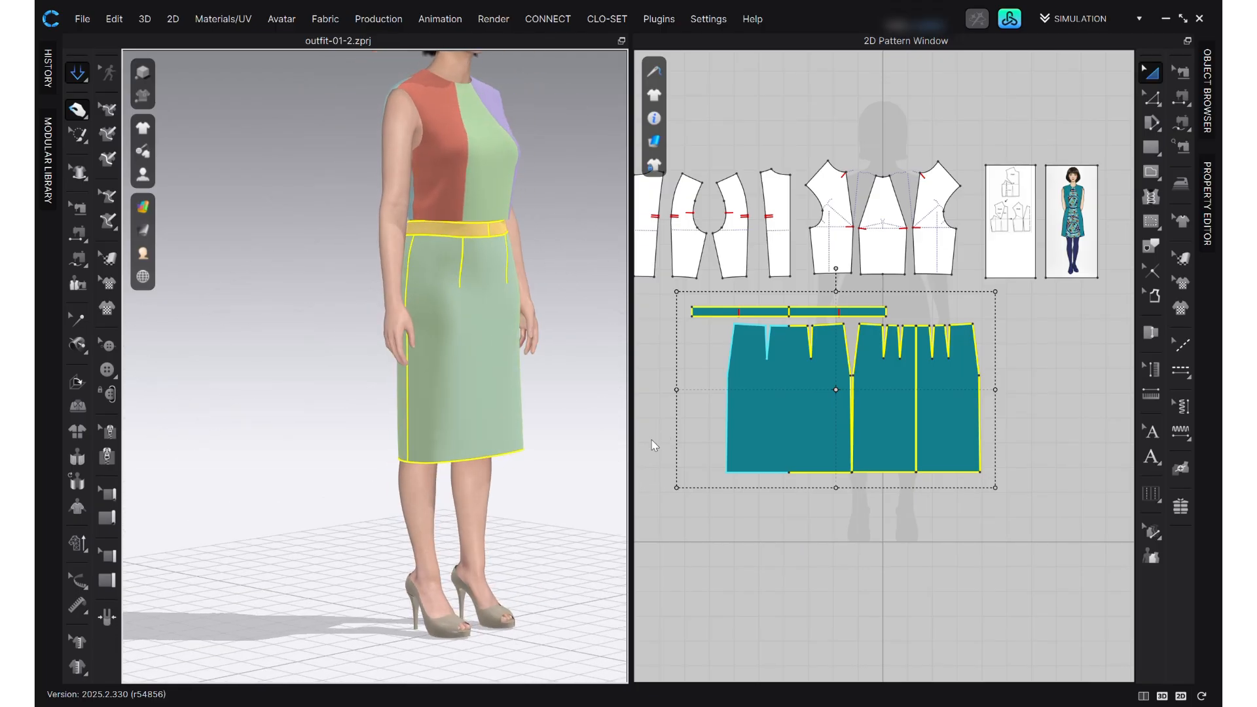
{"action": "scroll", "coordinate": [436, 222], "scroll_direction": "up", "scroll_amount": 4}
{"action": "right_click_drag", "start_coordinate": [420, 348], "coordinate": [505, 415]}
{"action": "scroll", "coordinate": [311, 313], "scroll_direction": "up", "scroll_amount": 5}
{"action": "scroll", "coordinate": [306, 312], "scroll_direction": "up", "scroll_amount": 2}
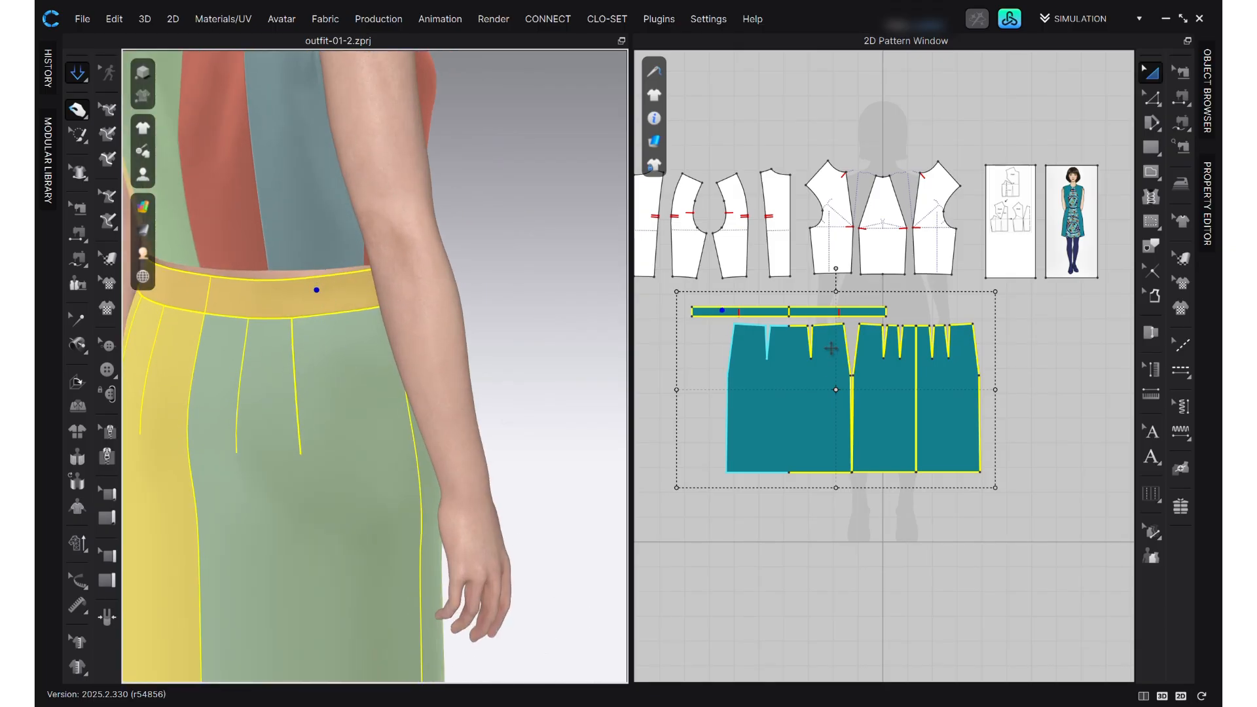
- Turn on Elastic for the waistband's upper edge, set its ratio to 100, and stop the simulation
{"action": "left_click", "coordinate": [823, 319]}
{"action": "scroll", "coordinate": [812, 290], "scroll_direction": "up", "scroll_amount": 4}
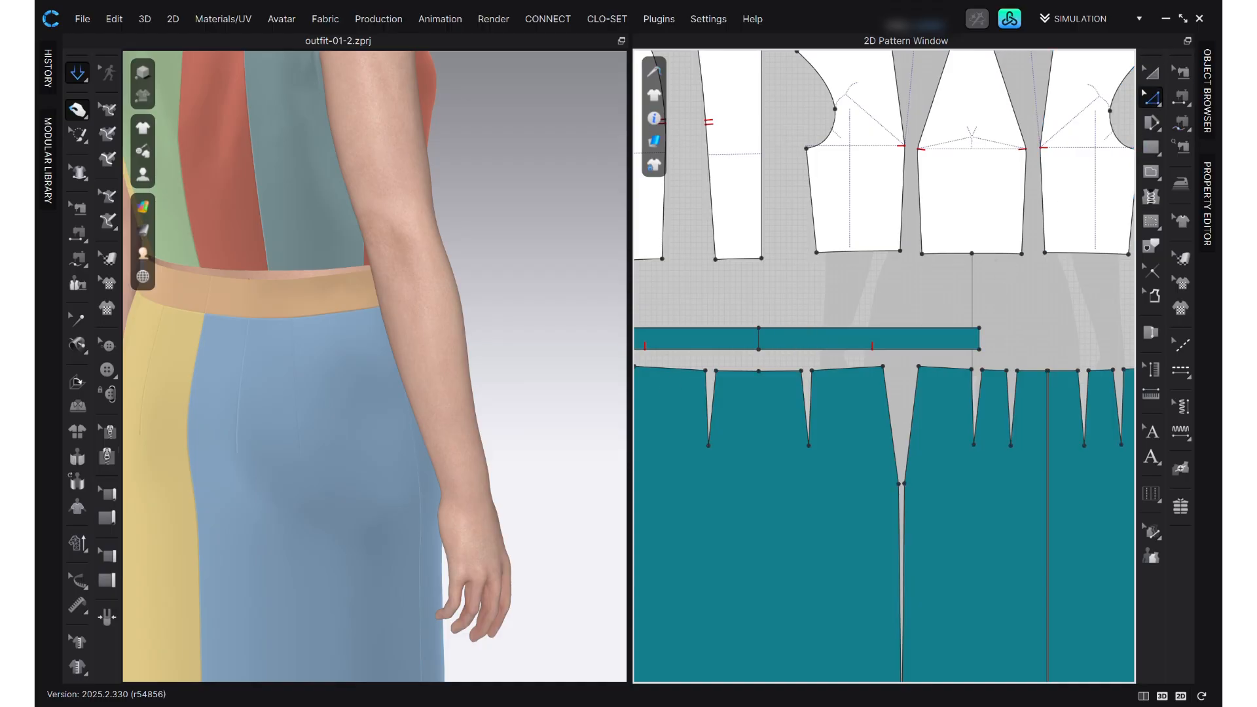
{"action": "left_click", "coordinate": [1208, 95]}
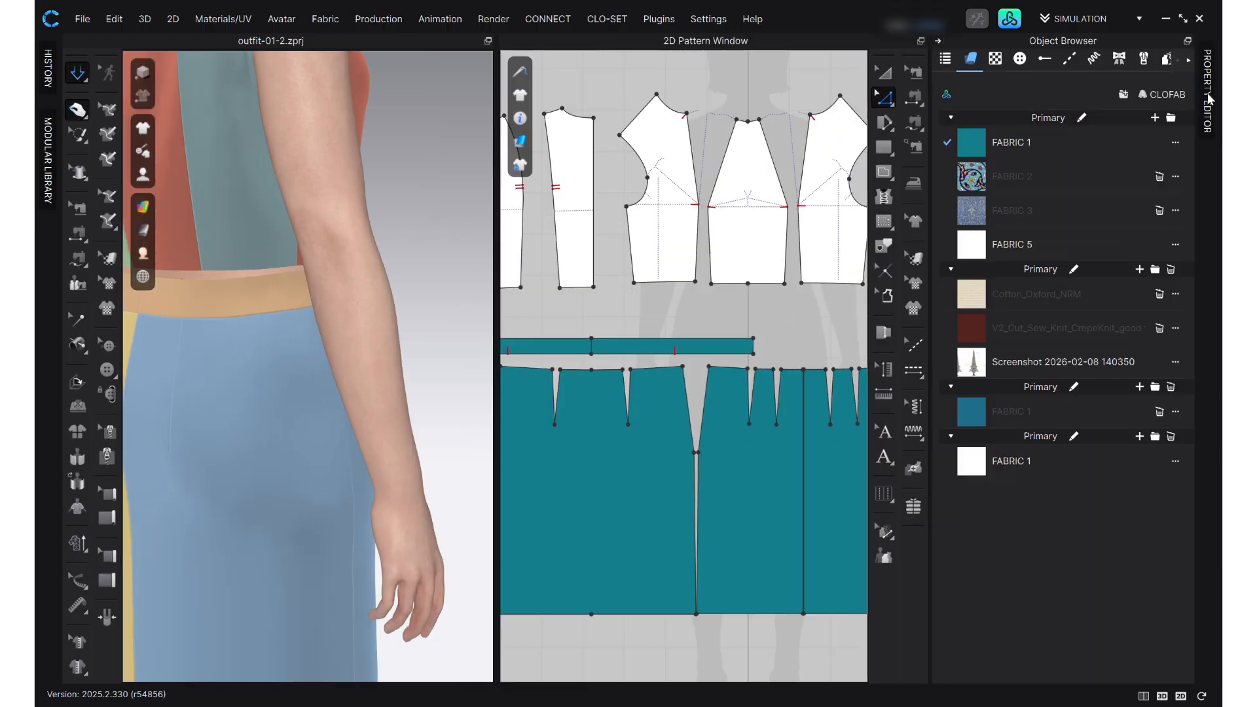
{"action": "left_click", "coordinate": [722, 337]}
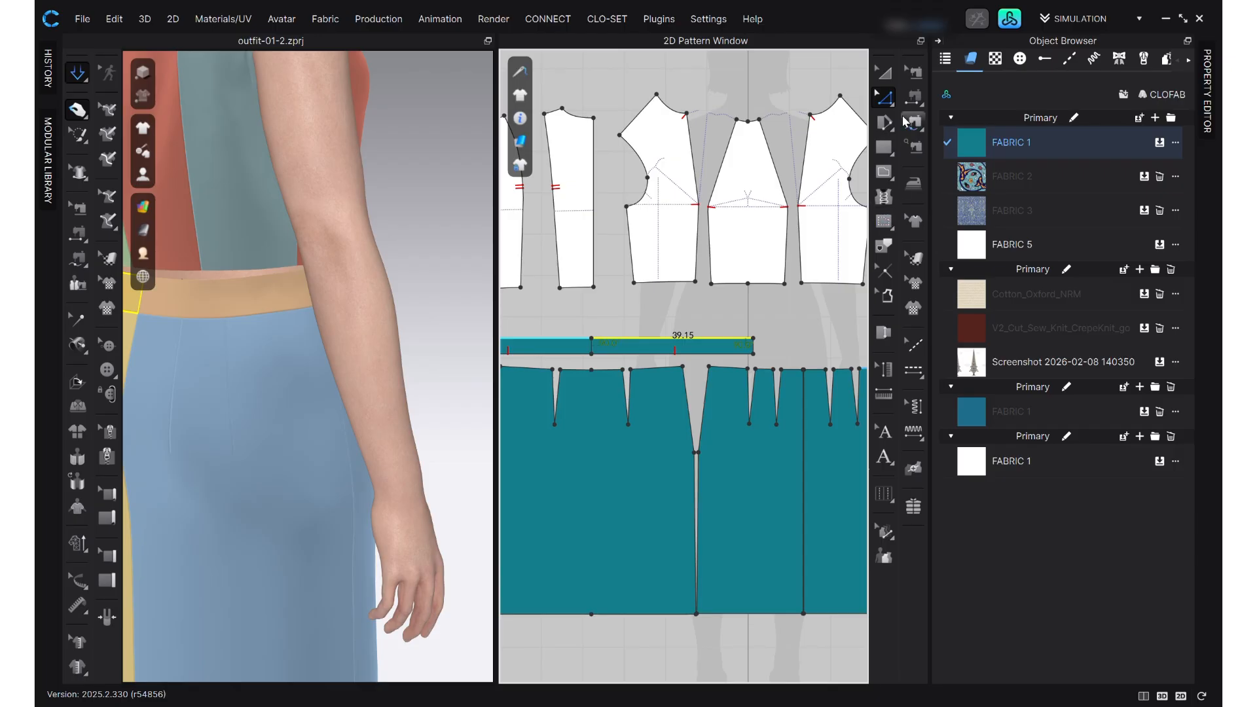
{"action": "left_click", "coordinate": [1211, 105]}
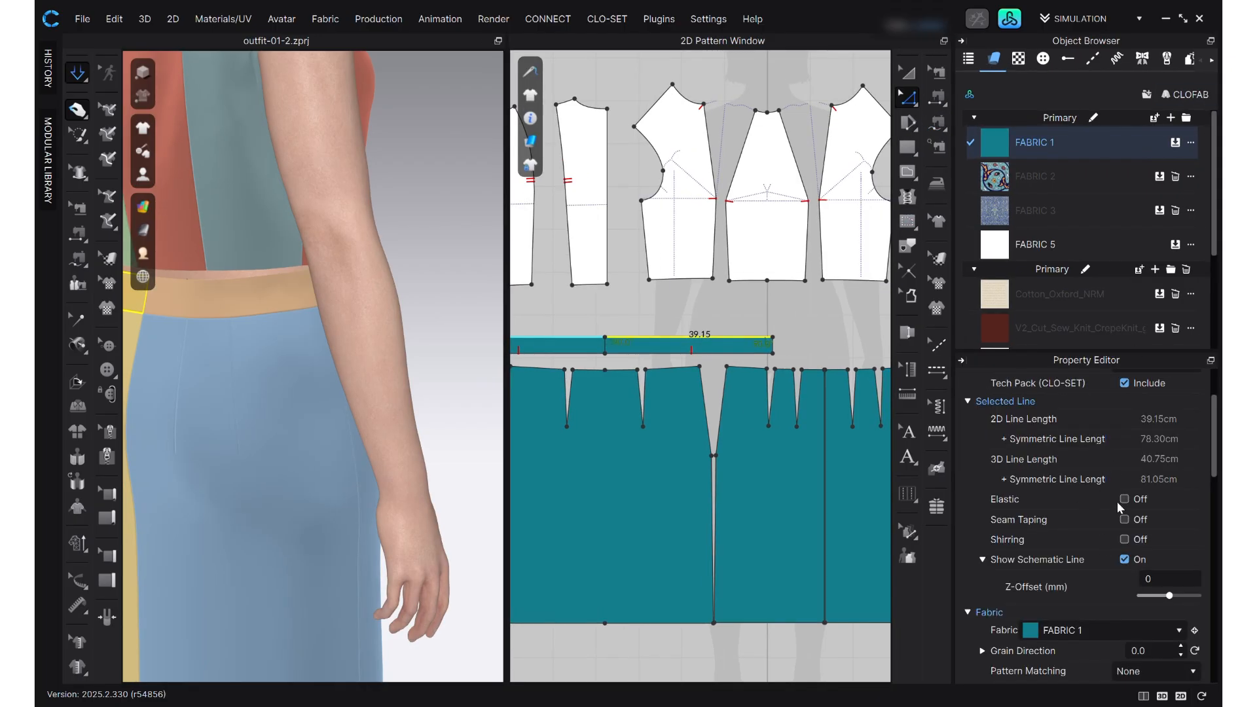
{"action": "left_click", "coordinate": [1124, 500]}
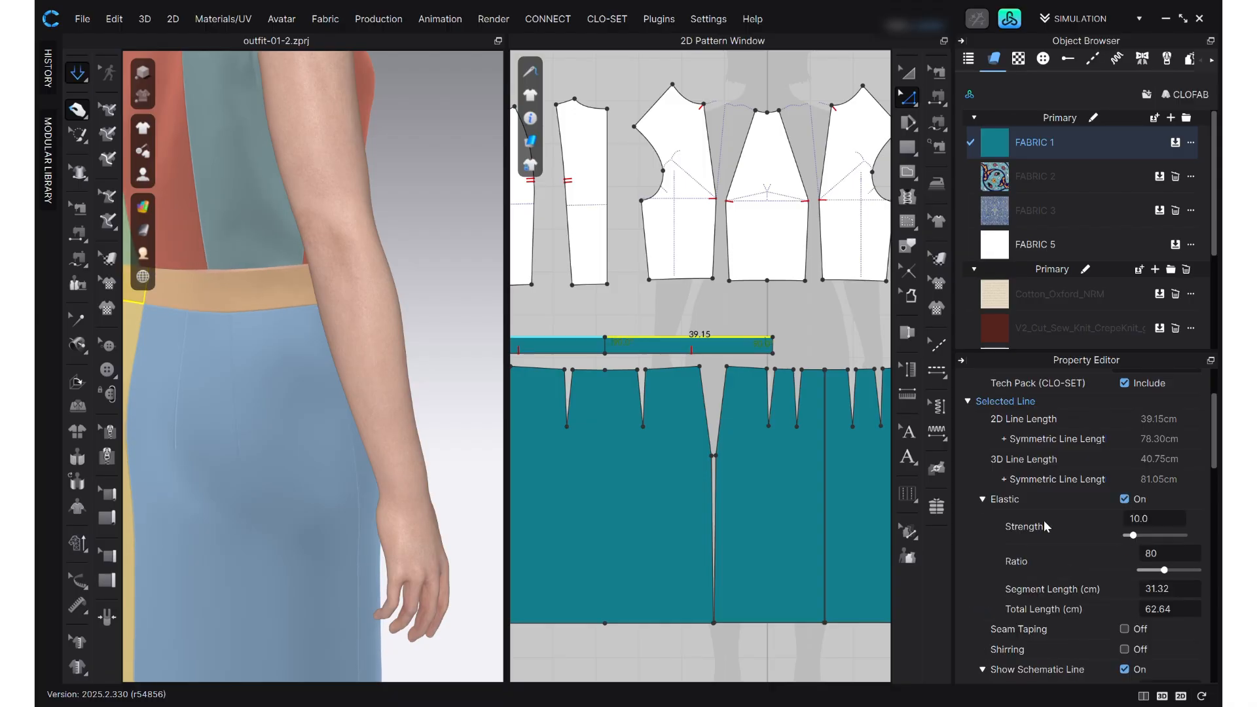
{"action": "double_click", "coordinate": [1154, 552]}
{"action": "type", "text": "100"}
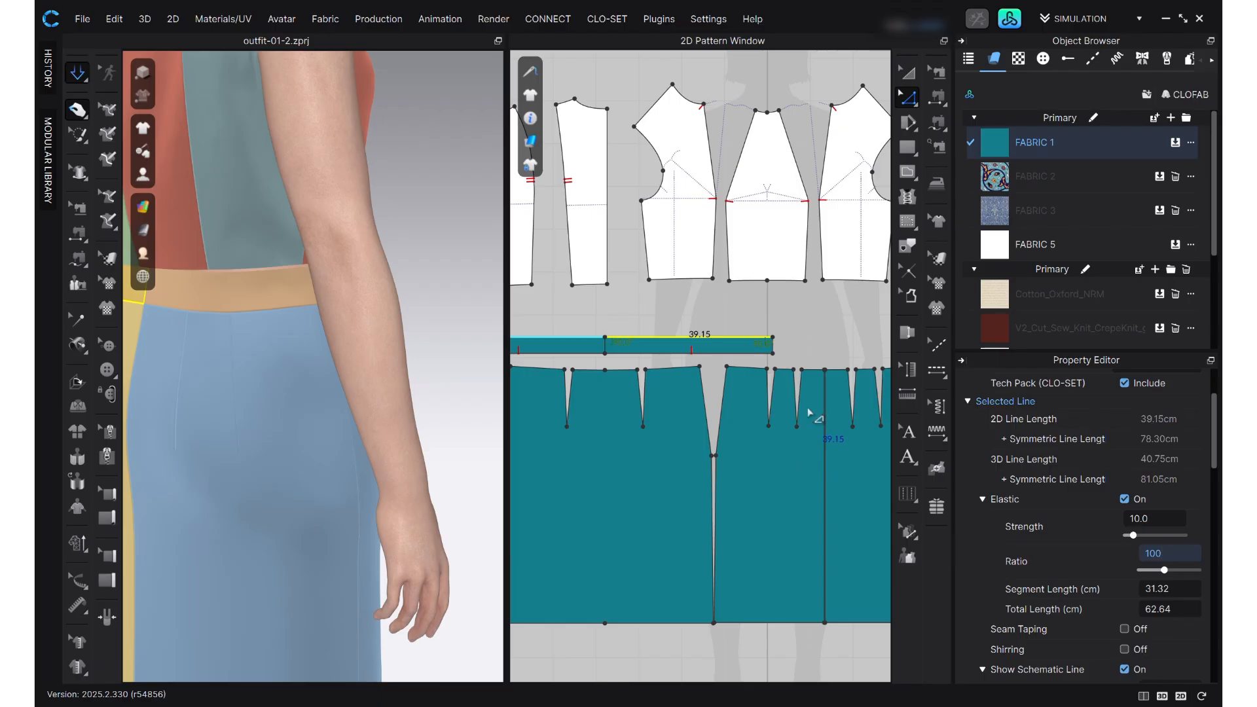
{"action": "key", "text": "Return"}
{"action": "key", "text": "space"}
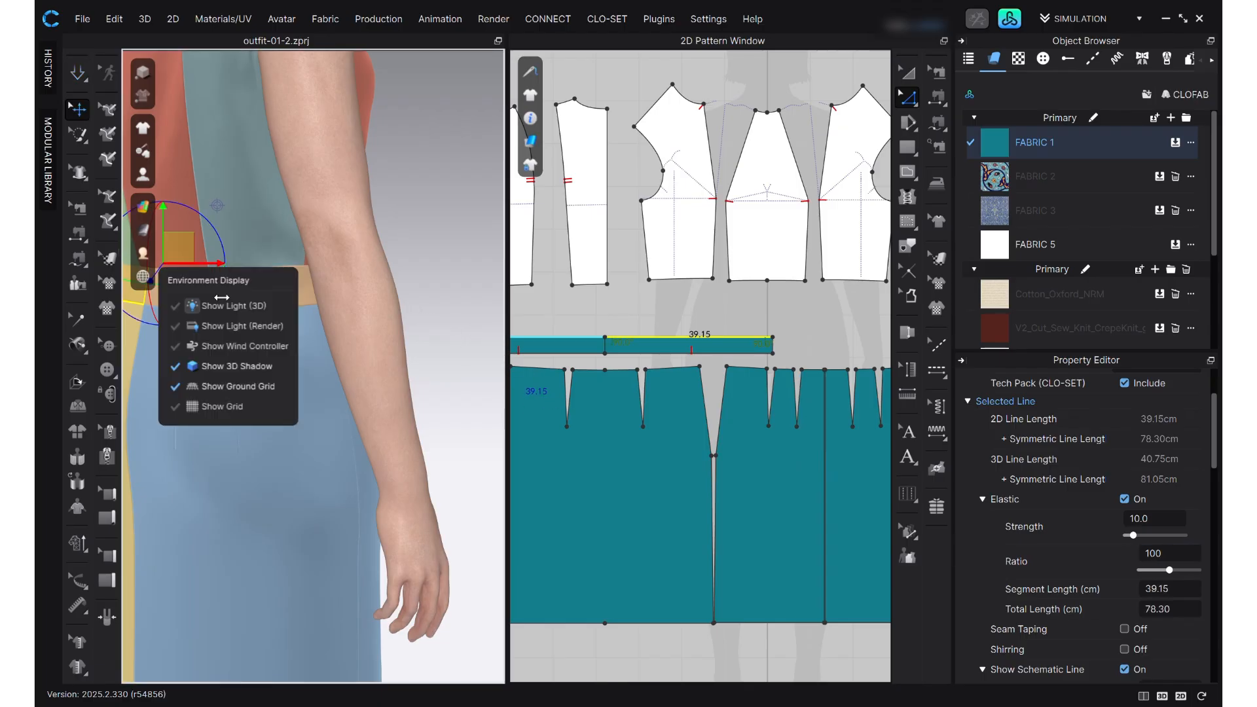
- Examine the drape of the skirt and waistband from the back, side and front of the avatar
{"action": "right_click_drag", "start_coordinate": [412, 269], "coordinate": [468, 270]}
{"action": "right_click_drag", "start_coordinate": [230, 401], "coordinate": [365, 286]}
{"action": "left_click", "coordinate": [397, 404]}
{"action": "scroll", "coordinate": [380, 412], "scroll_direction": "down", "scroll_amount": 5}
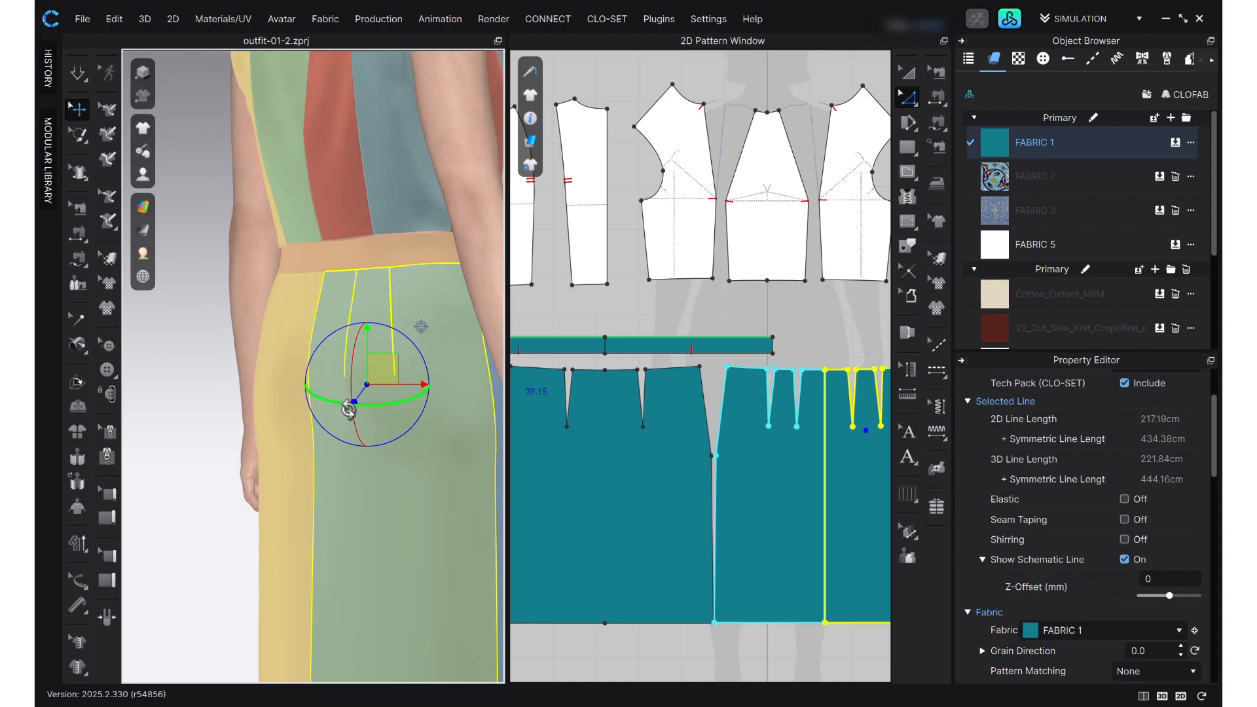
{"action": "right_click_drag", "start_coordinate": [358, 422], "coordinate": [298, 415]}
{"action": "scroll", "coordinate": [308, 426], "scroll_direction": "down", "scroll_amount": 3}
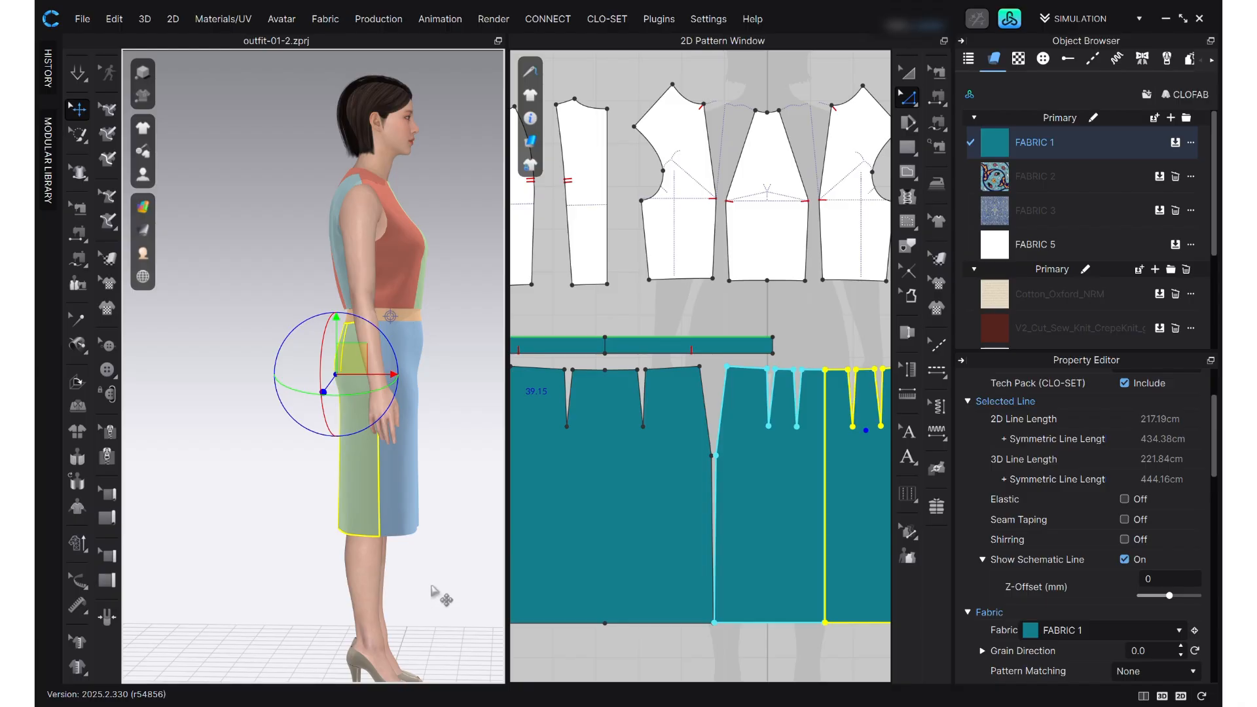
{"action": "right_click_drag", "start_coordinate": [432, 590], "coordinate": [311, 652]}
{"action": "scroll", "coordinate": [374, 496], "scroll_direction": "up", "scroll_amount": 5}
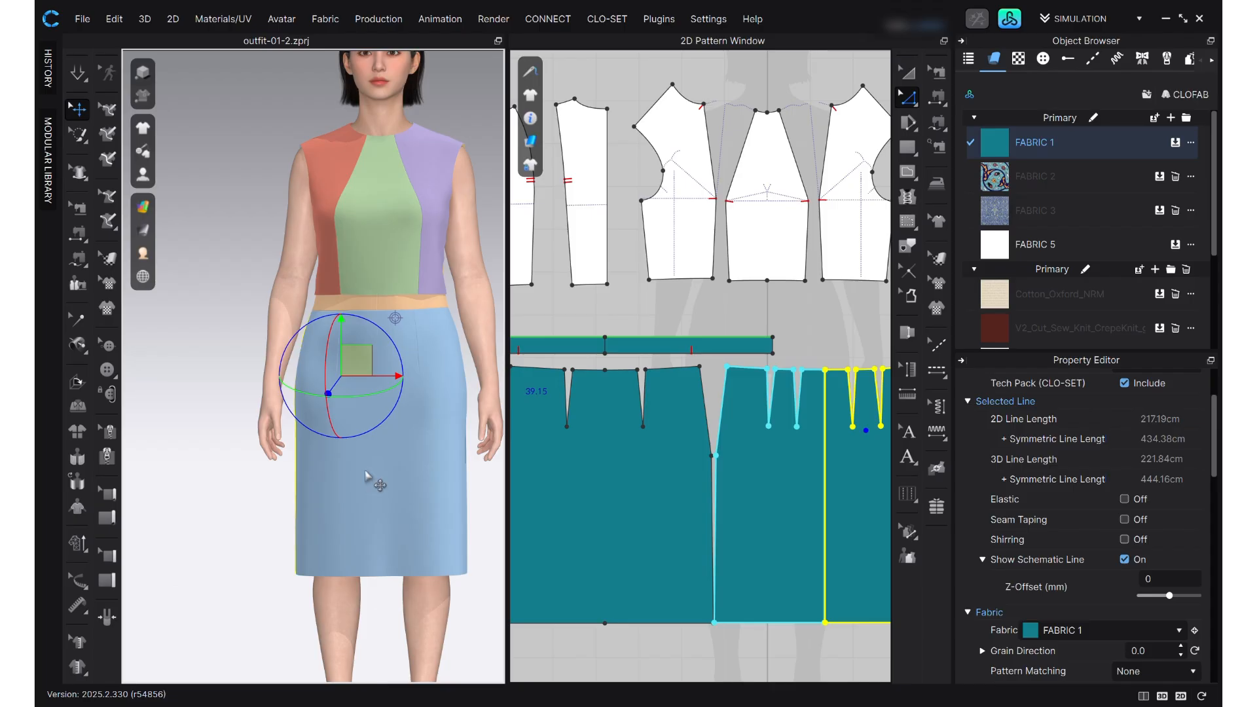
{"action": "scroll", "coordinate": [333, 441], "scroll_direction": "up", "scroll_amount": 3}
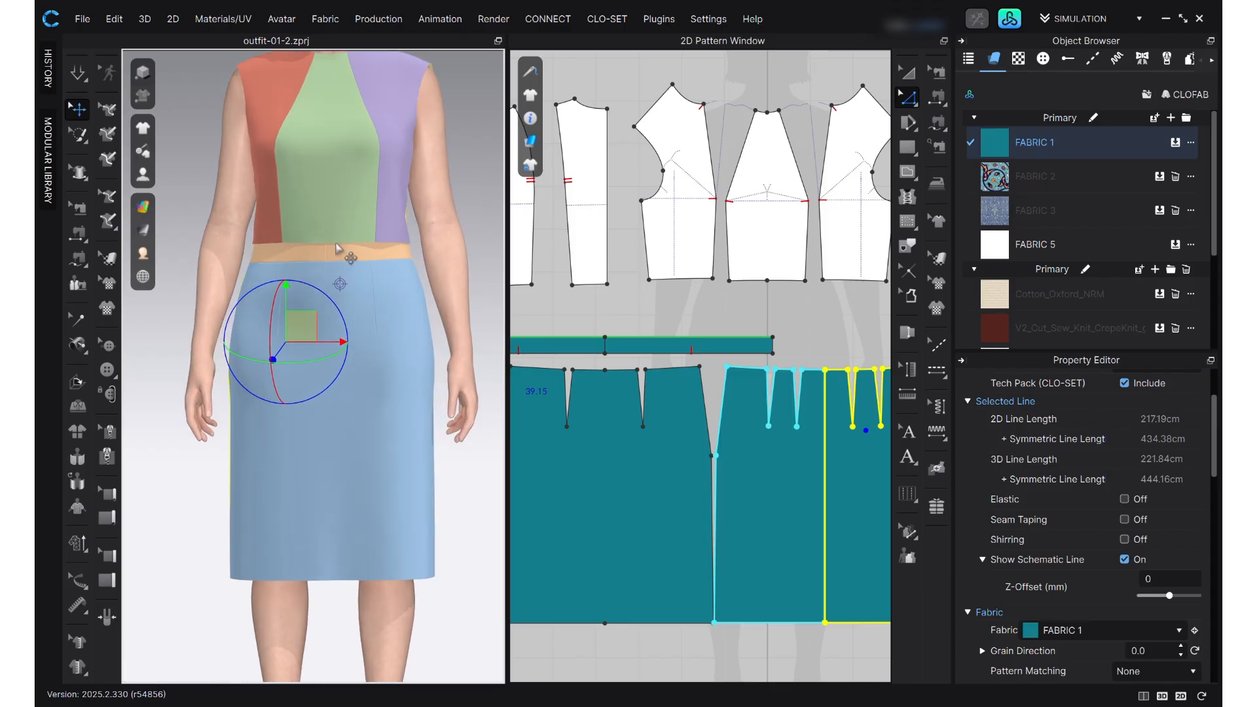
{"action": "scroll", "coordinate": [325, 265], "scroll_direction": "up", "scroll_amount": 3}
- Rebuild the waistband as one piece with Unfold Symmetric Editing (with Sewing) along its centre line, and sew its two short ends together
{"action": "left_click", "coordinate": [333, 225]}
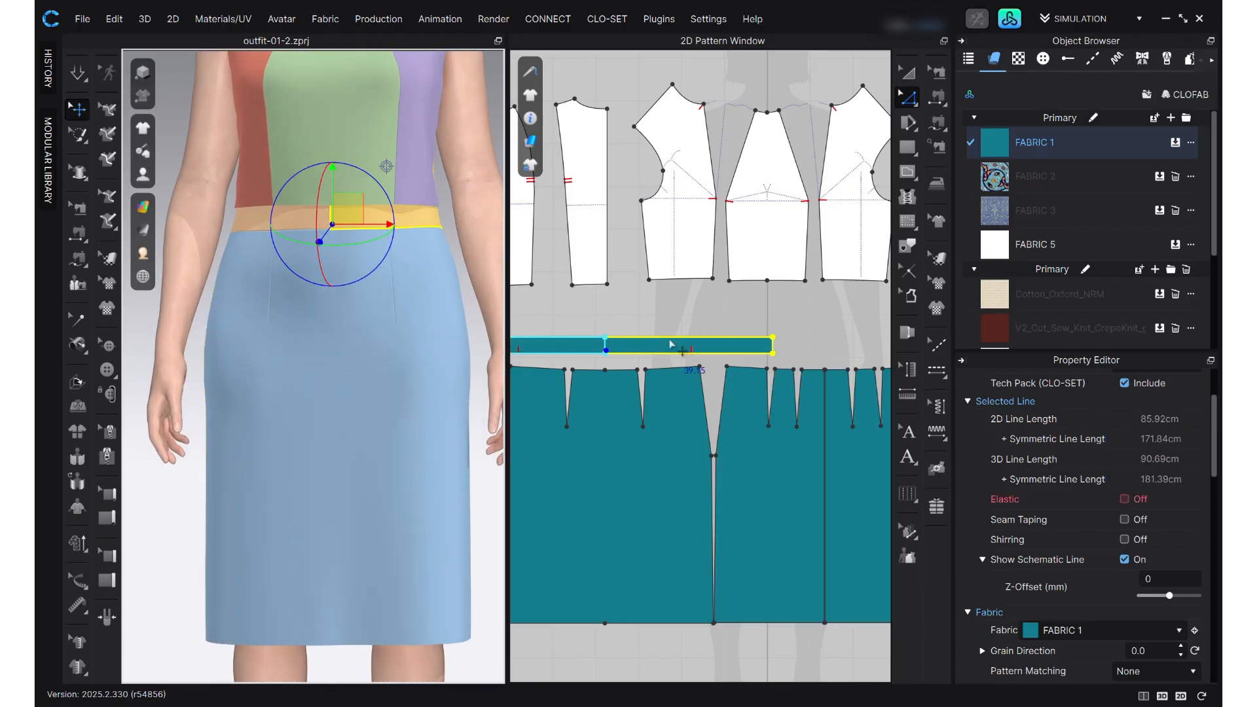
{"action": "left_click", "coordinate": [598, 308]}
{"action": "scroll", "coordinate": [564, 352], "scroll_direction": "up", "scroll_amount": 3}
{"action": "scroll", "coordinate": [327, 242], "scroll_direction": "up", "scroll_amount": 3}
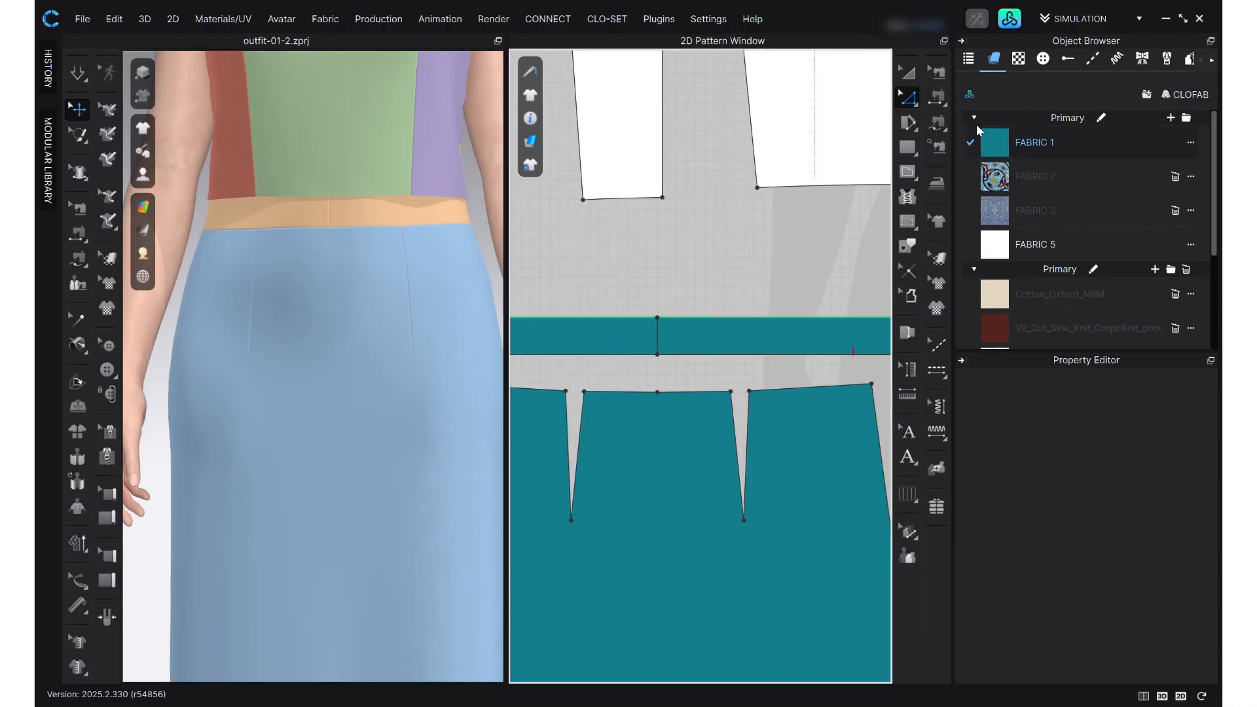
{"action": "left_click", "coordinate": [961, 42]}
{"action": "left_click", "coordinate": [943, 40]}
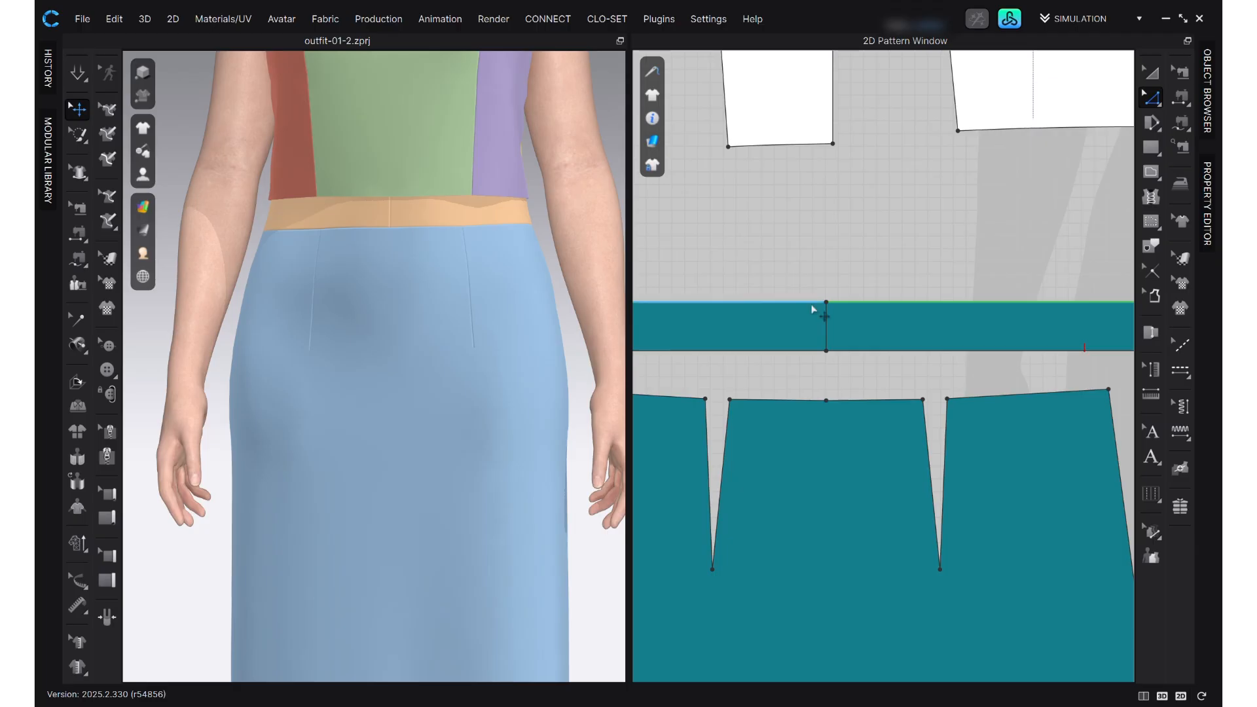
{"action": "left_click", "coordinate": [828, 333]}
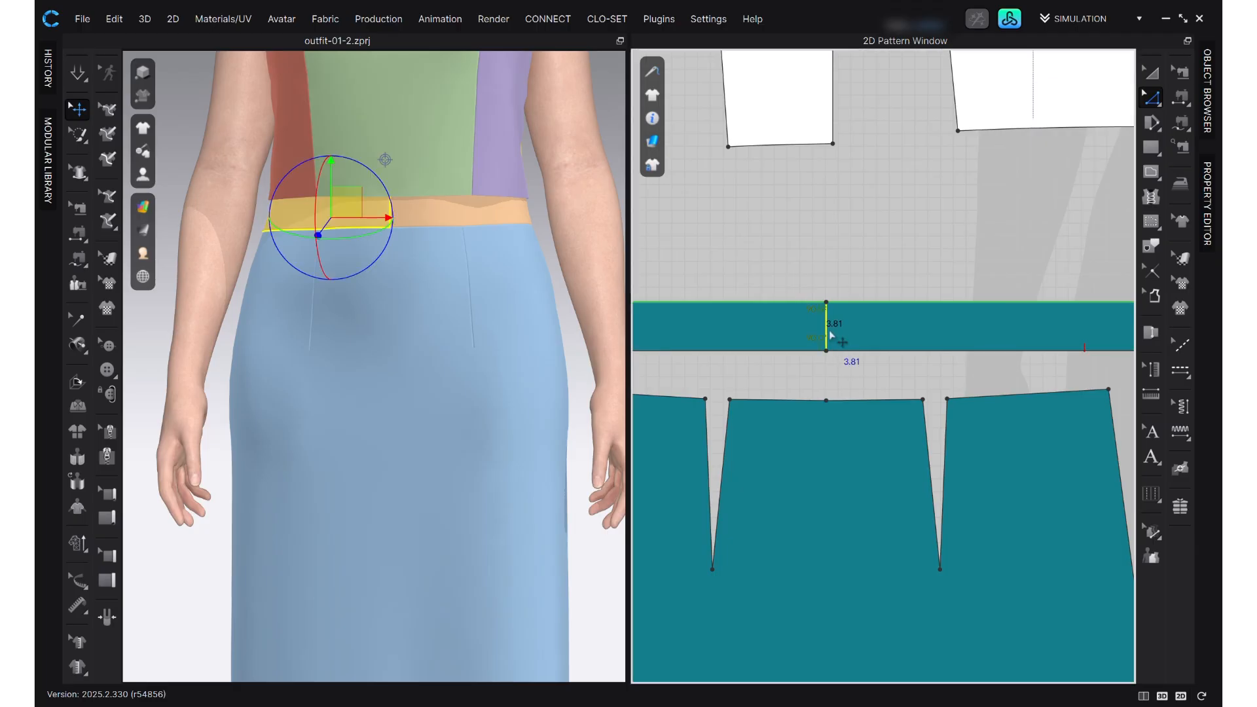
{"action": "key", "text": "space"}
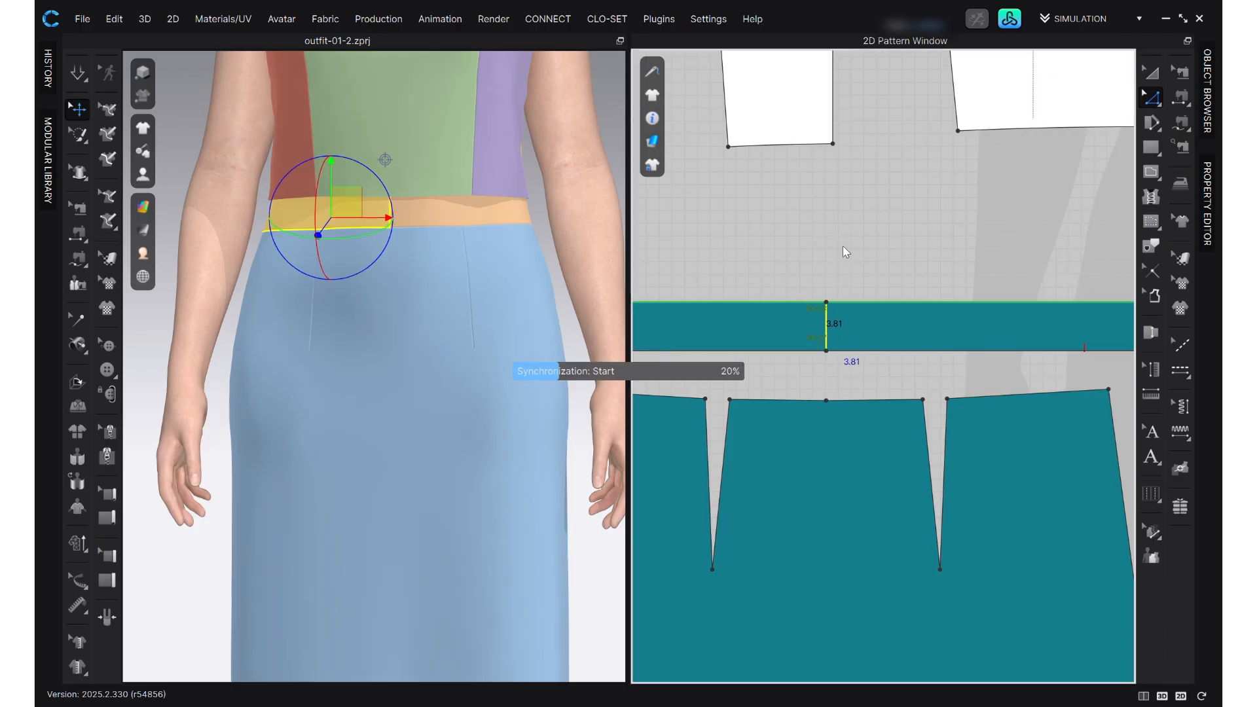
{"action": "right_click", "coordinate": [829, 333]}
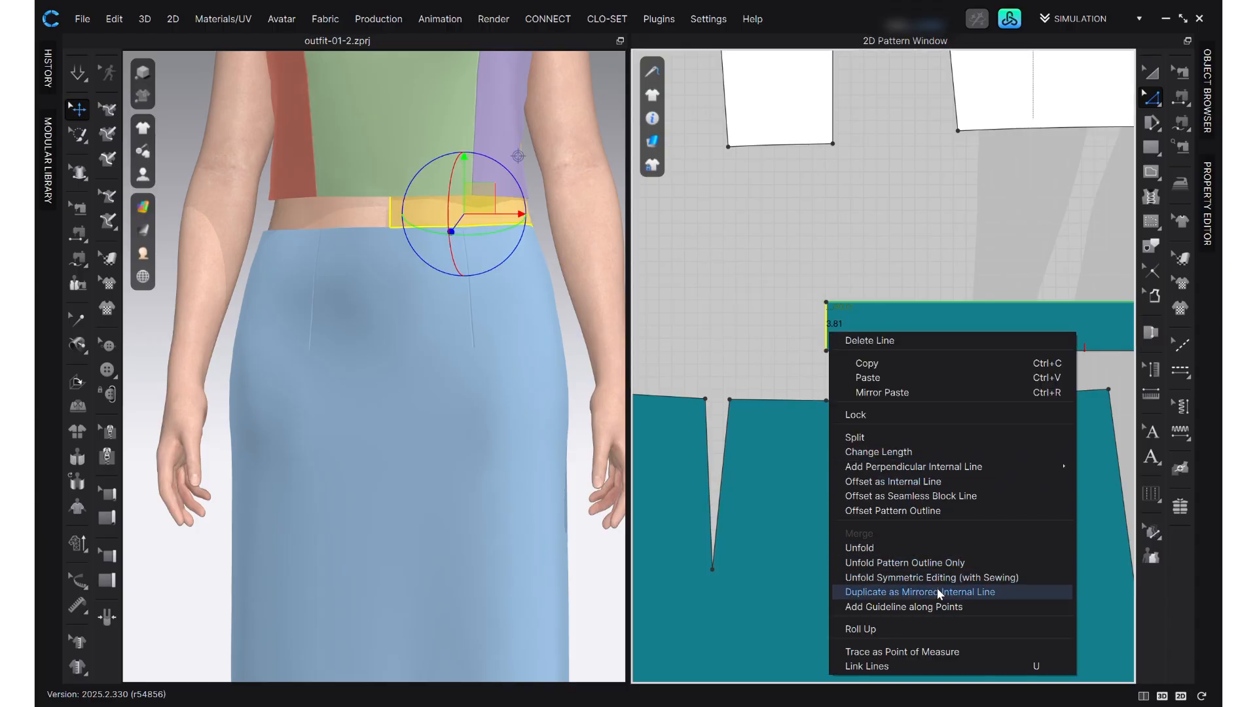
{"action": "left_click", "coordinate": [993, 576]}
{"action": "left_click", "coordinate": [83, 77]}
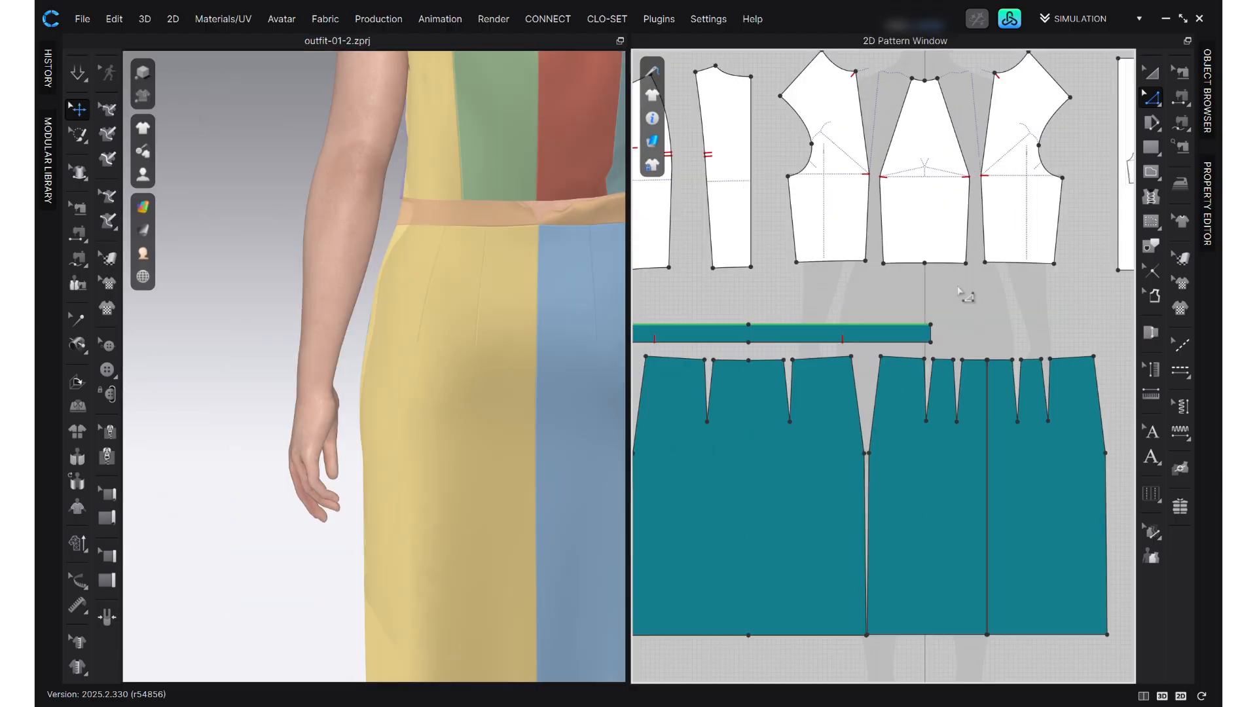
{"action": "scroll", "coordinate": [969, 306], "scroll_direction": "up", "scroll_amount": 2}
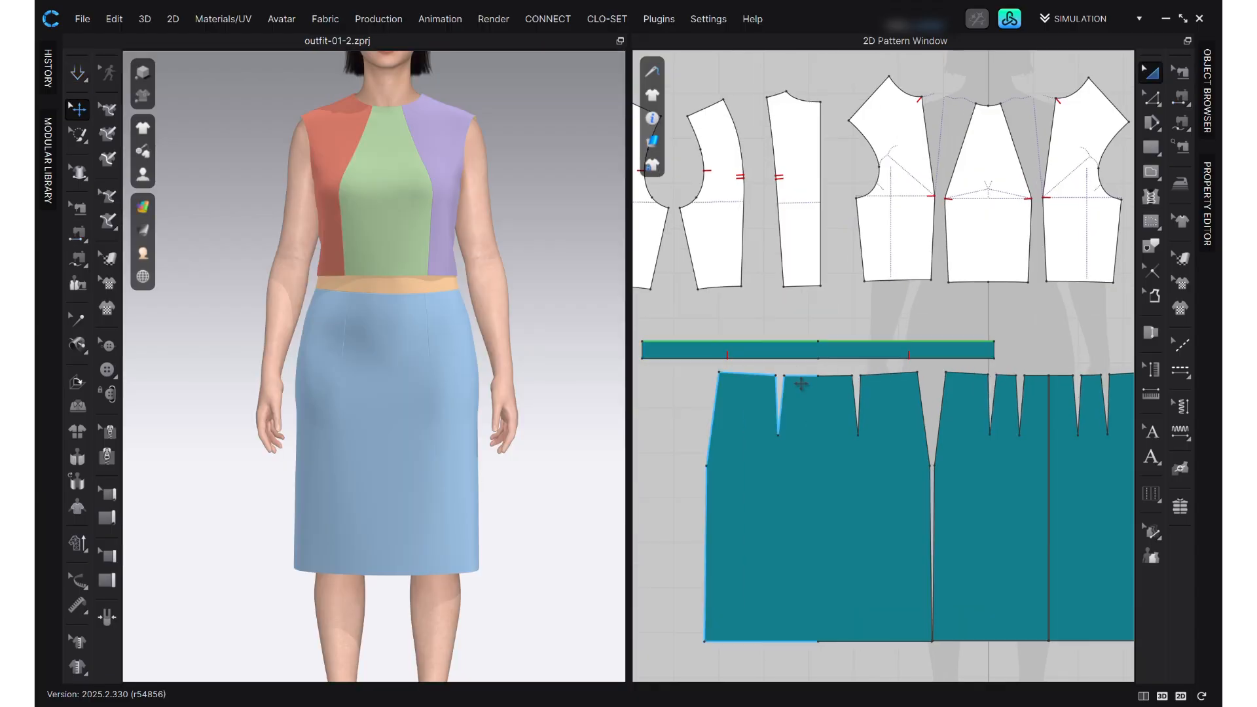
- Curve the front skirt's side seam slightly outward between the waist and hip points with the Edit Curvature tool
{"action": "scroll", "coordinate": [1001, 504], "scroll_direction": "up", "scroll_amount": 3}
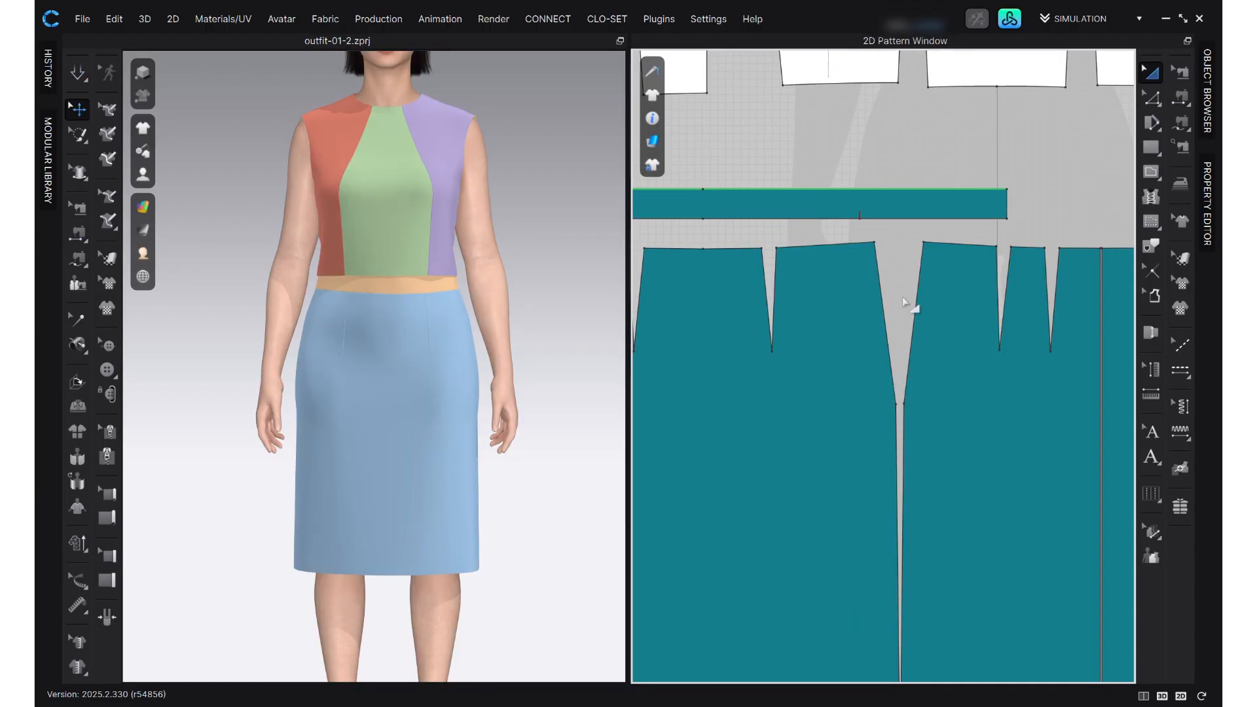
{"action": "scroll", "coordinate": [884, 309], "scroll_direction": "up", "scroll_amount": 2}
{"action": "key", "text": "z"}
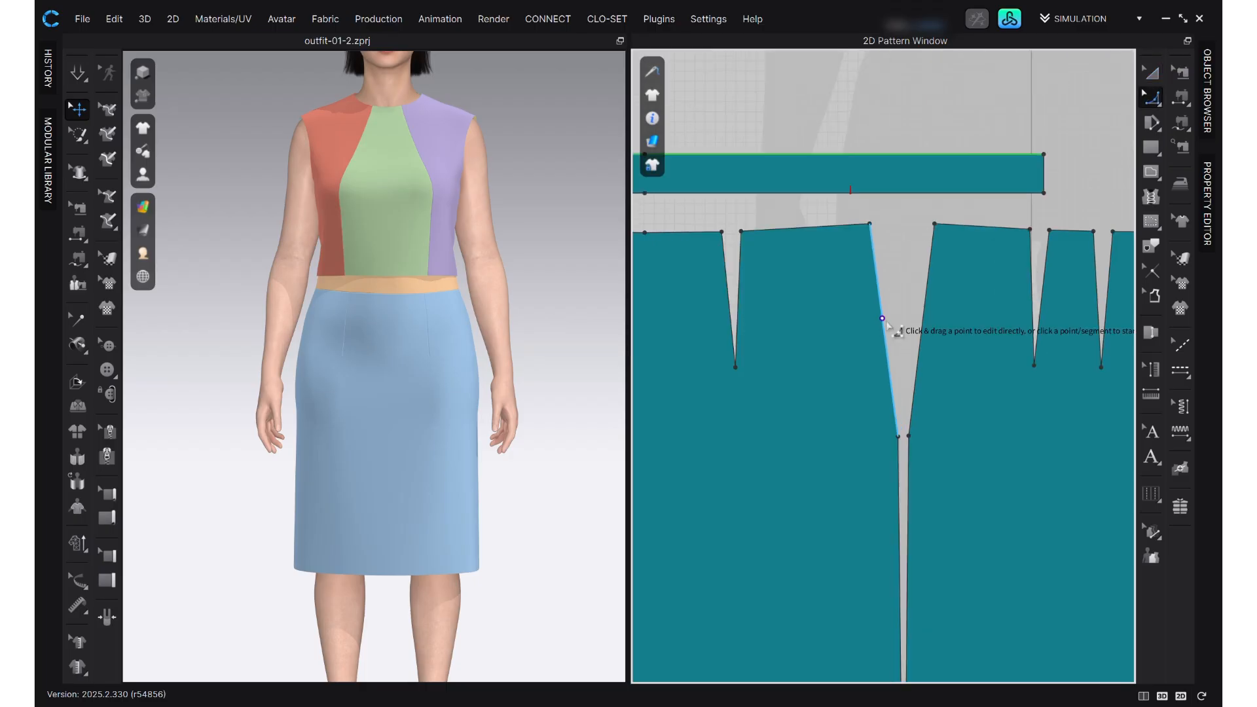
{"action": "left_click", "coordinate": [891, 333]}
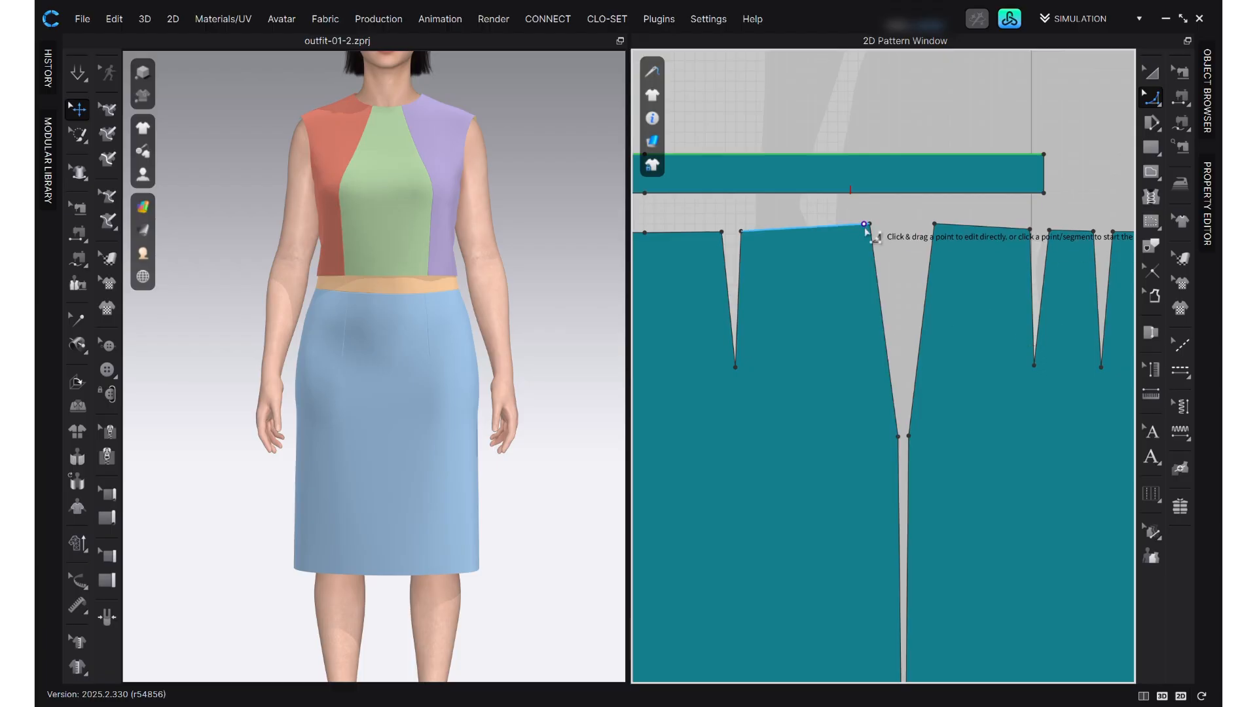
{"action": "left_click", "coordinate": [898, 437]}
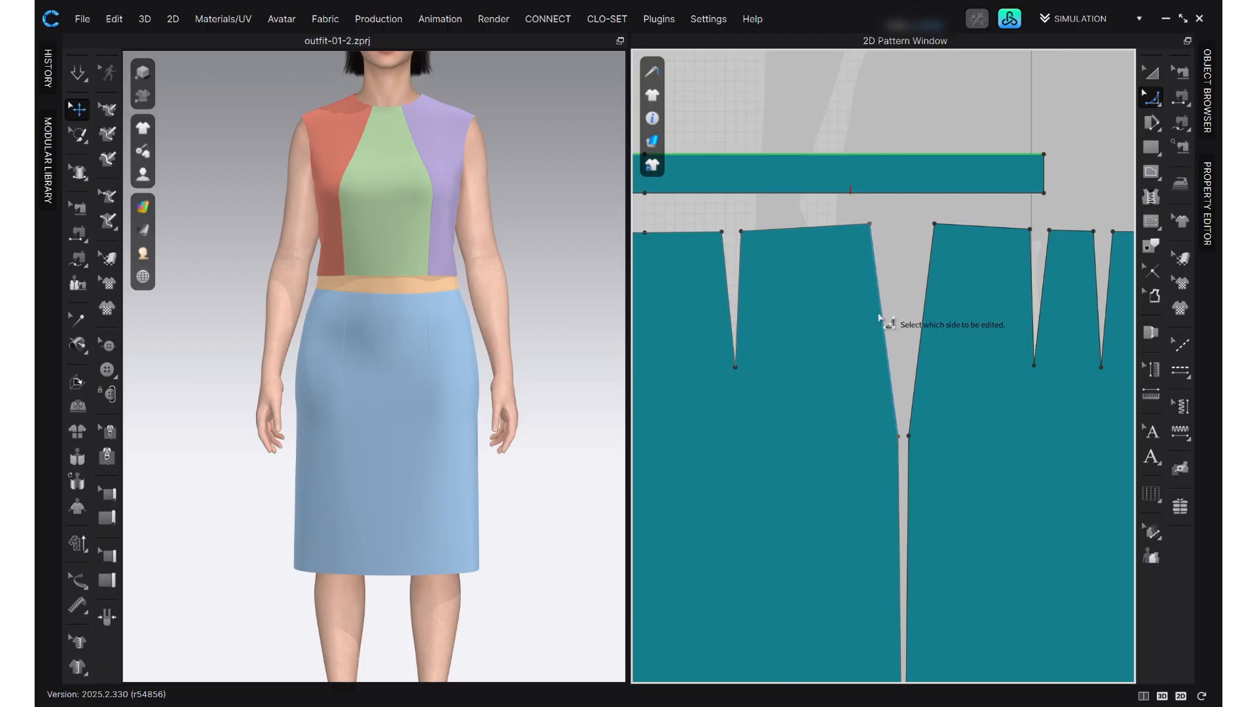
{"action": "scroll", "coordinate": [884, 323], "scroll_direction": "up", "scroll_amount": 2}
{"action": "left_click_drag", "start_coordinate": [898, 342], "coordinate": [917, 332]}
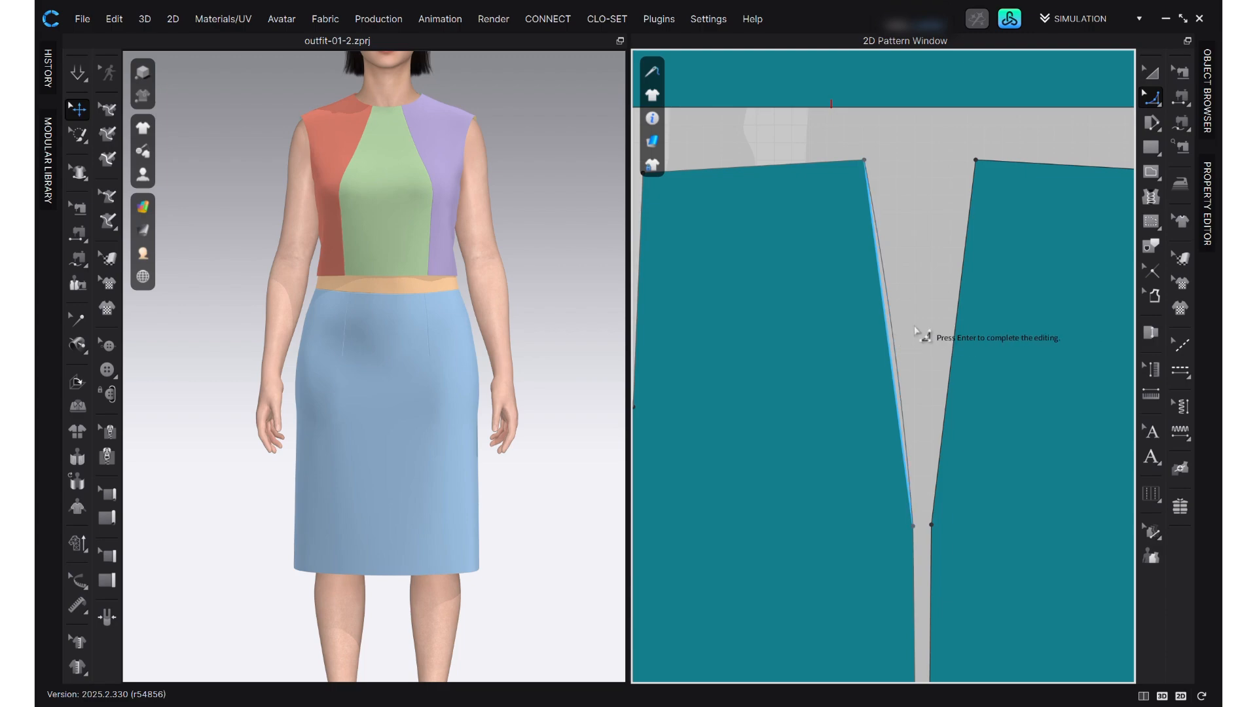
{"action": "key", "text": "Return"}
- Curve the back skirt's side seam outward between the waist and hip points, and check the front seam's length
{"action": "left_click", "coordinate": [975, 160]}
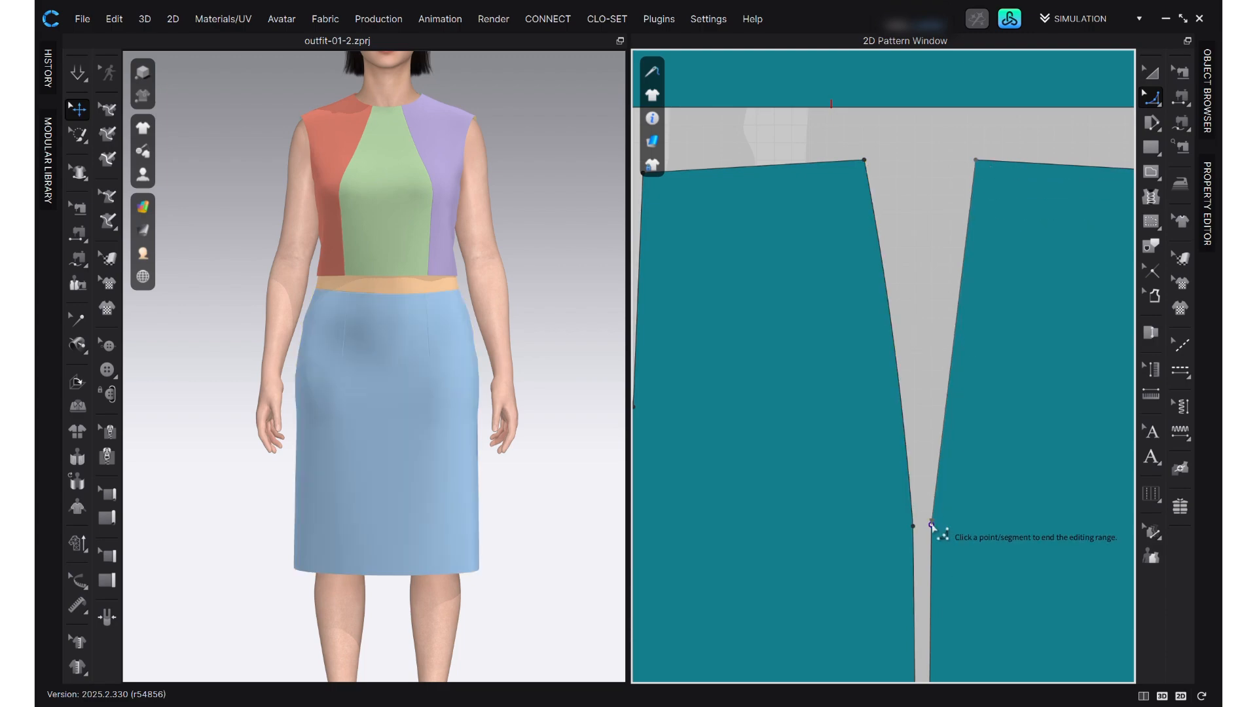
{"action": "left_click", "coordinate": [932, 525]}
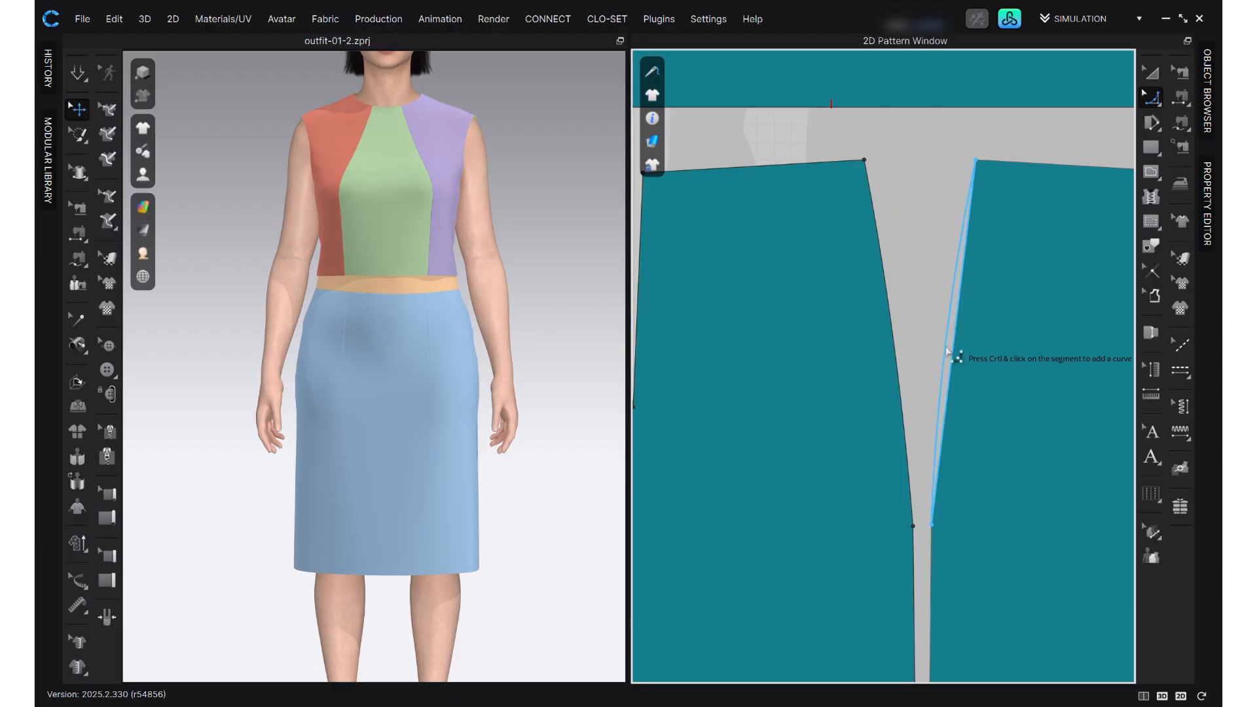
{"action": "key", "text": "Return"}
{"action": "scroll", "coordinate": [949, 350], "scroll_direction": "down", "scroll_amount": 3}
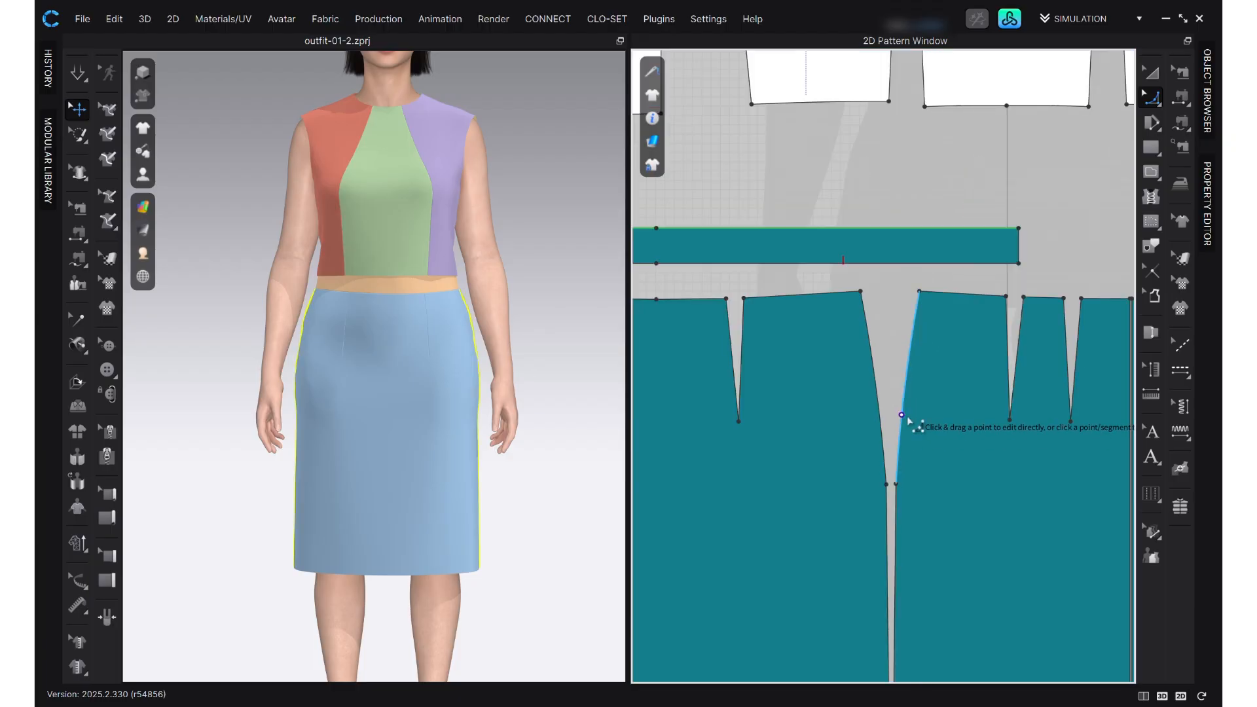
{"action": "left_click", "coordinate": [877, 383]}
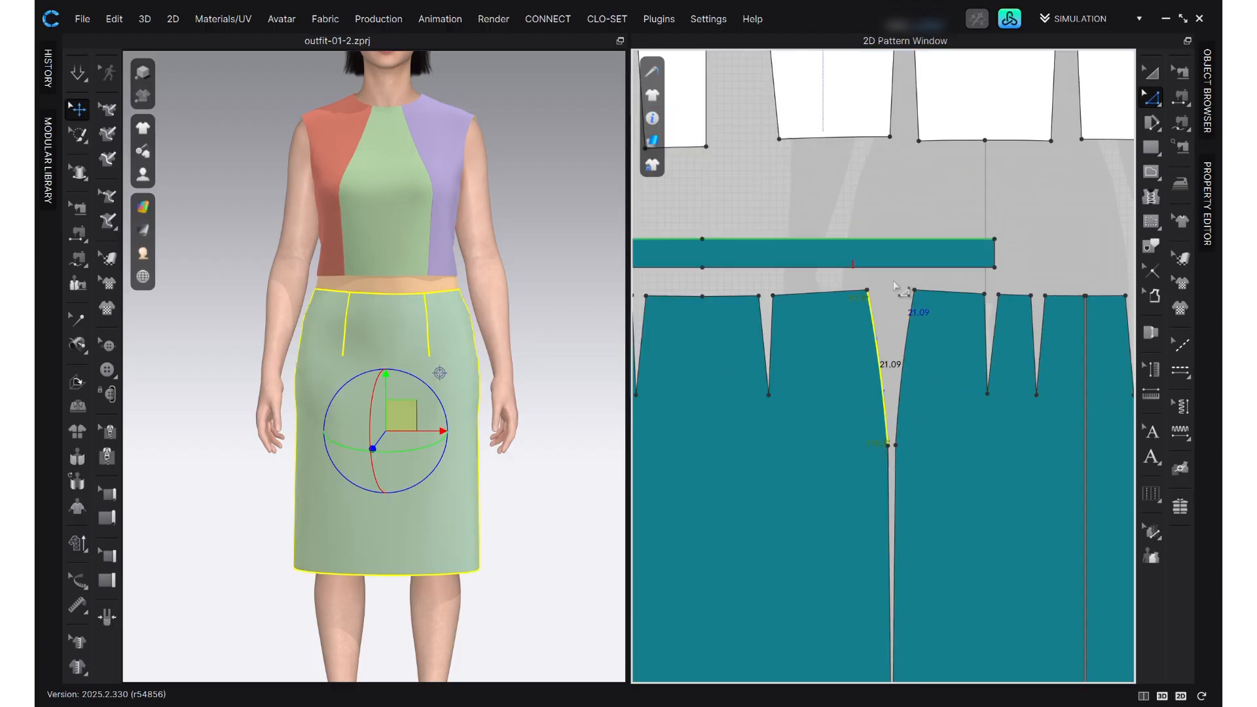
{"action": "scroll", "coordinate": [901, 295], "scroll_direction": "down", "scroll_amount": 3}
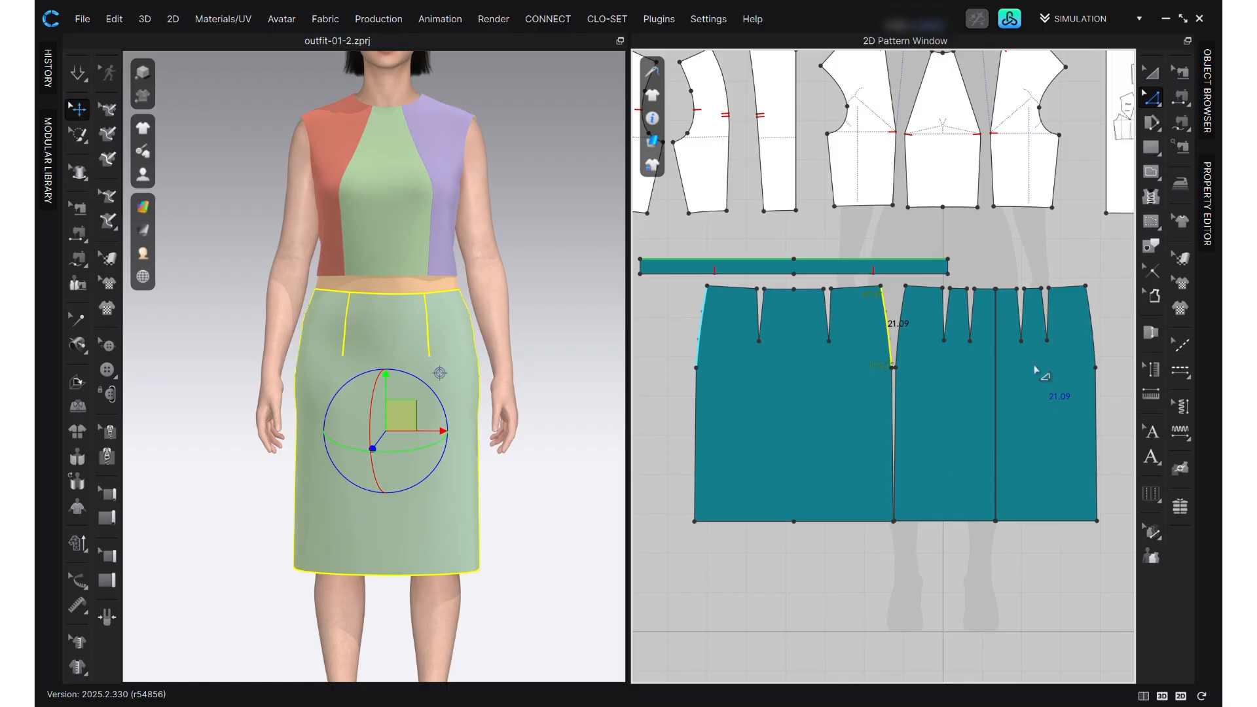
- Simulate the reshaped skirt and tug its front and hem to settle the drape on the avatar
{"action": "key", "text": "space"}
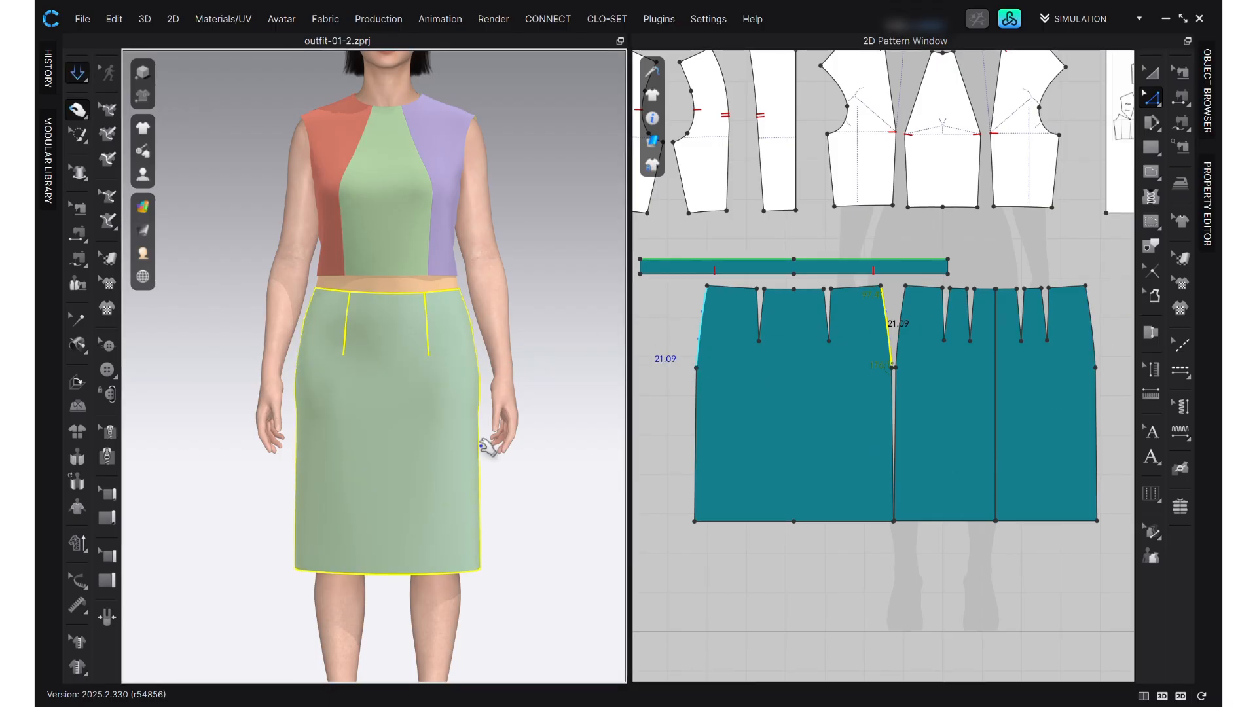
{"action": "right_click_drag", "start_coordinate": [393, 534], "coordinate": [391, 539]}
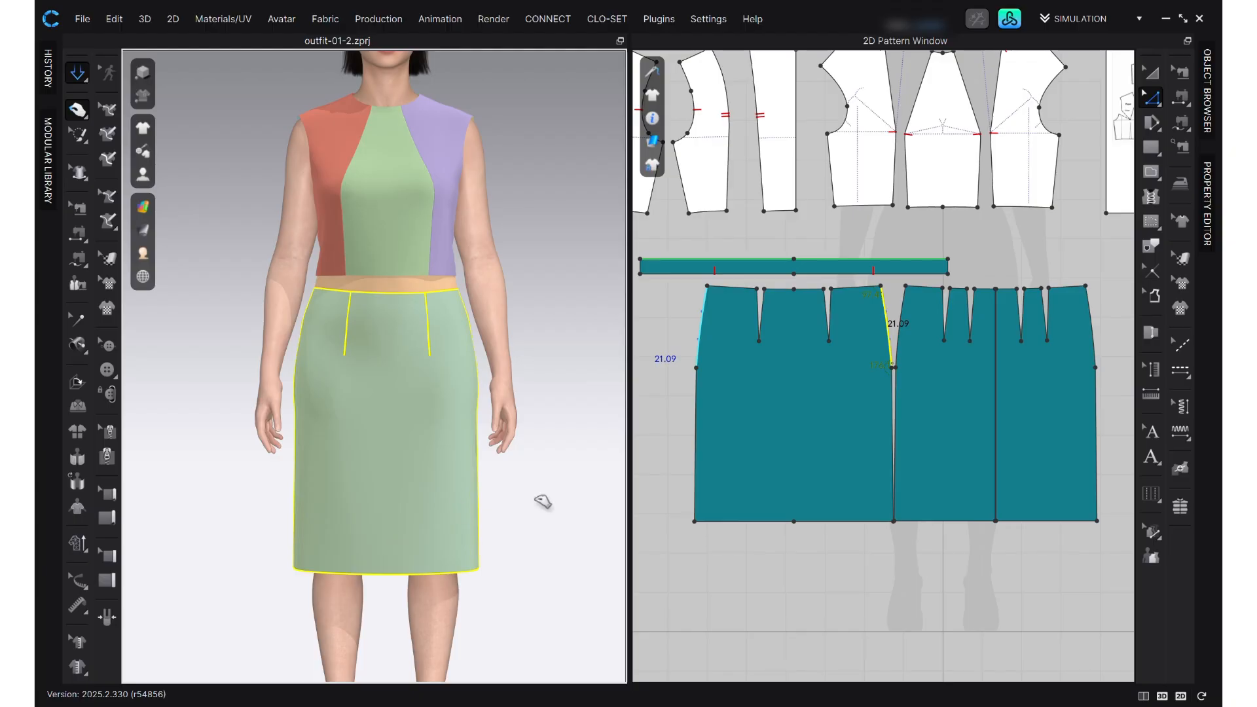
{"action": "left_click", "coordinate": [535, 493]}
{"action": "left_click", "coordinate": [308, 450]}
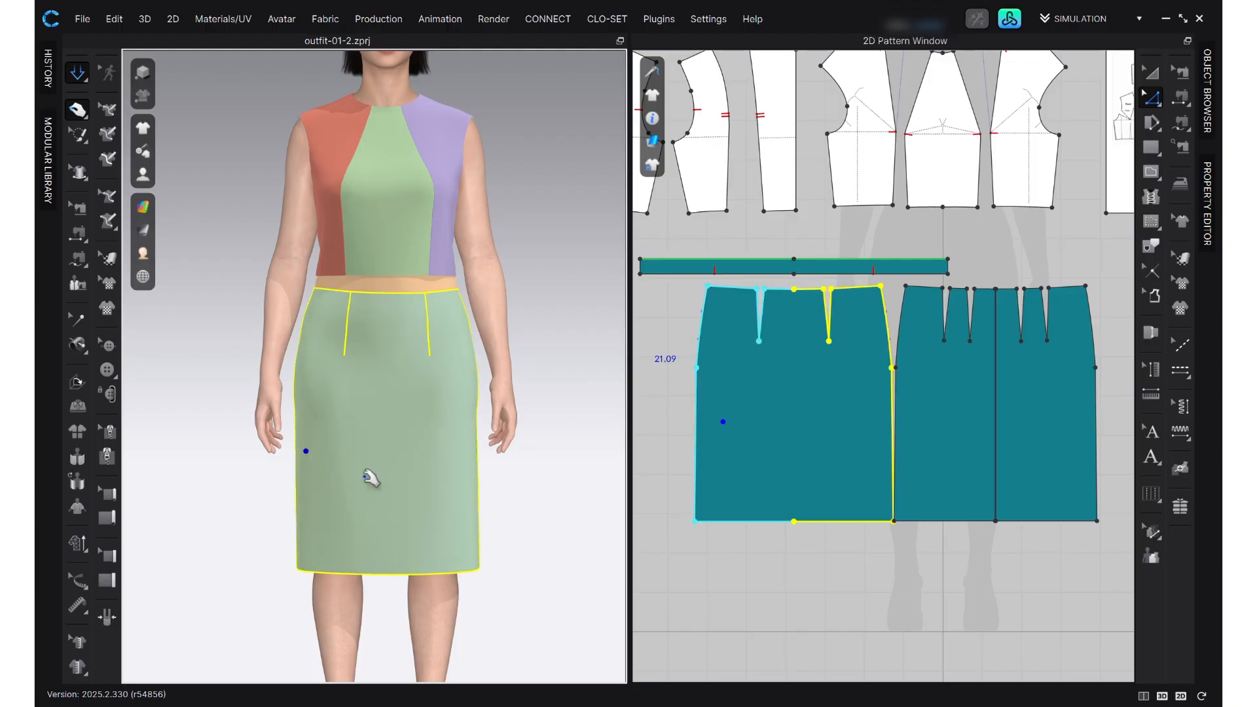
{"action": "mouse_move", "coordinate": [321, 540]}
{"action": "right_mouse_down"}
{"action": "mouse_move", "coordinate": [421, 539]}
{"action": "mouse_move", "coordinate": [415, 528]}
{"action": "mouse_move", "coordinate": [413, 543]}
{"action": "mouse_move", "coordinate": [322, 541]}
{"action": "right_mouse_up"}
{"action": "left_click", "coordinate": [305, 113]}
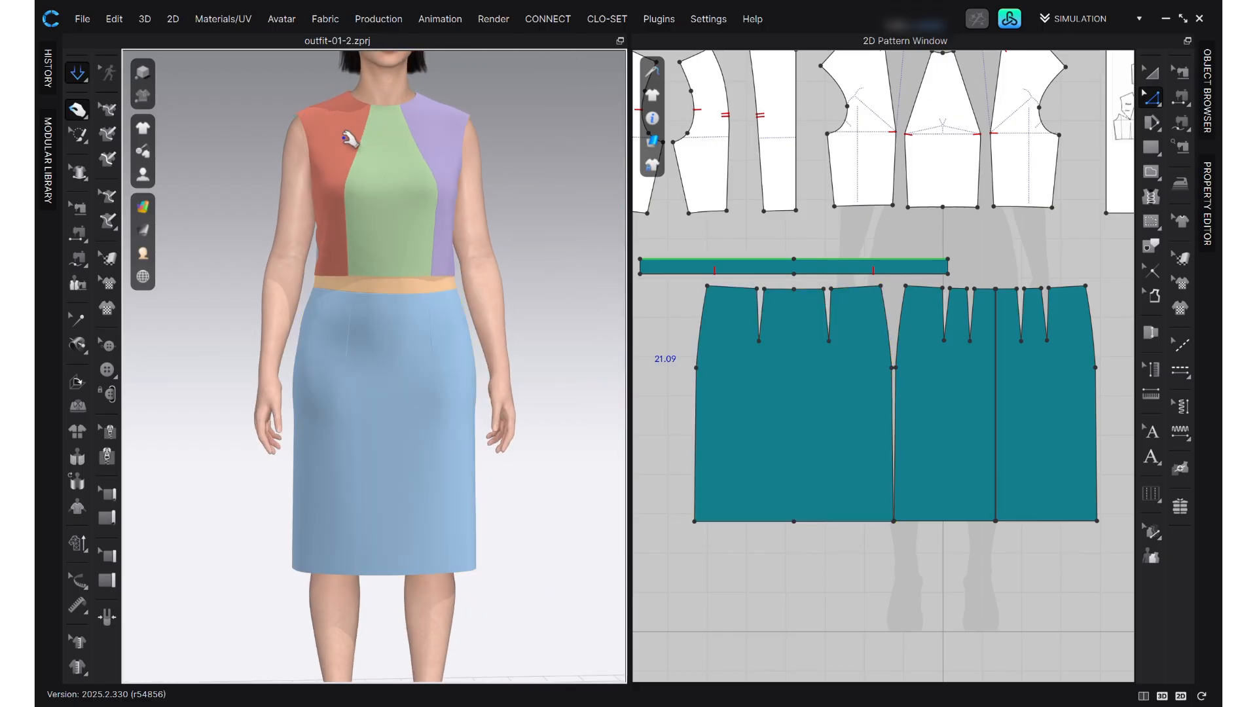
{"action": "right_click_drag", "start_coordinate": [533, 343], "coordinate": [517, 379]}
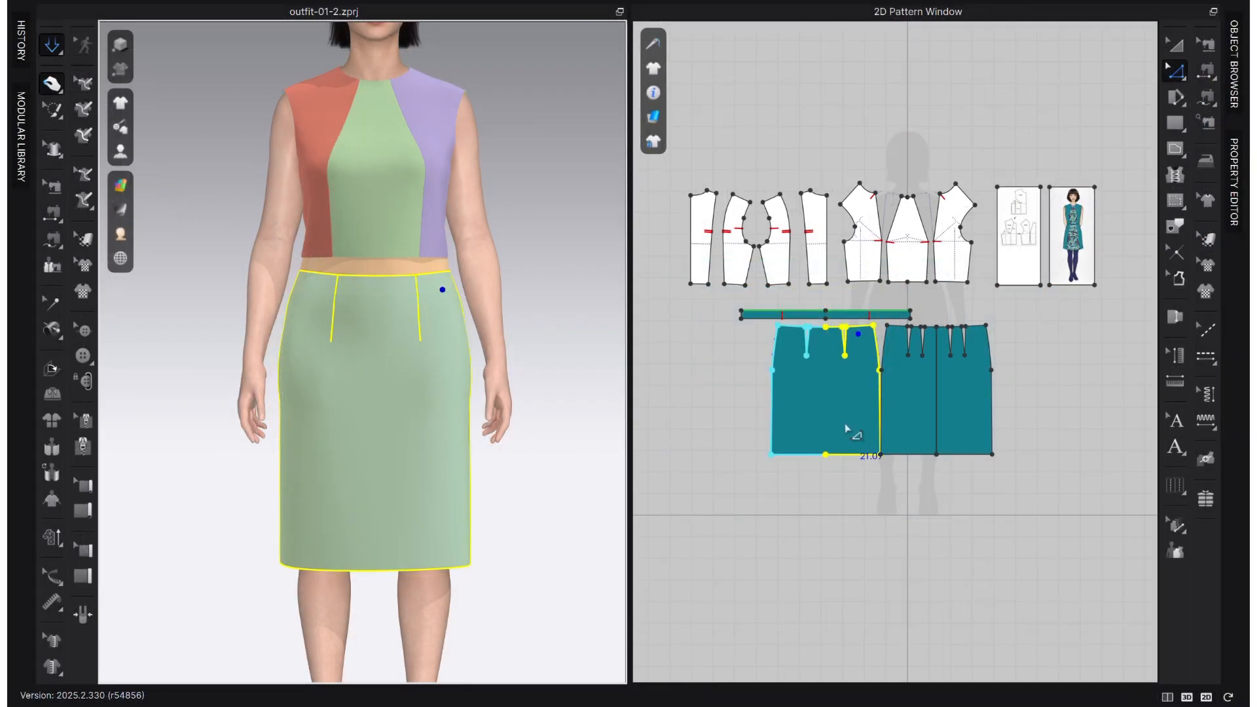
- Assign the V2_Cut_Sew_Knit_CrepeKnit fabric to the front skirt, back skirt and waistband patterns
{"action": "left_click", "coordinate": [1242, 90]}
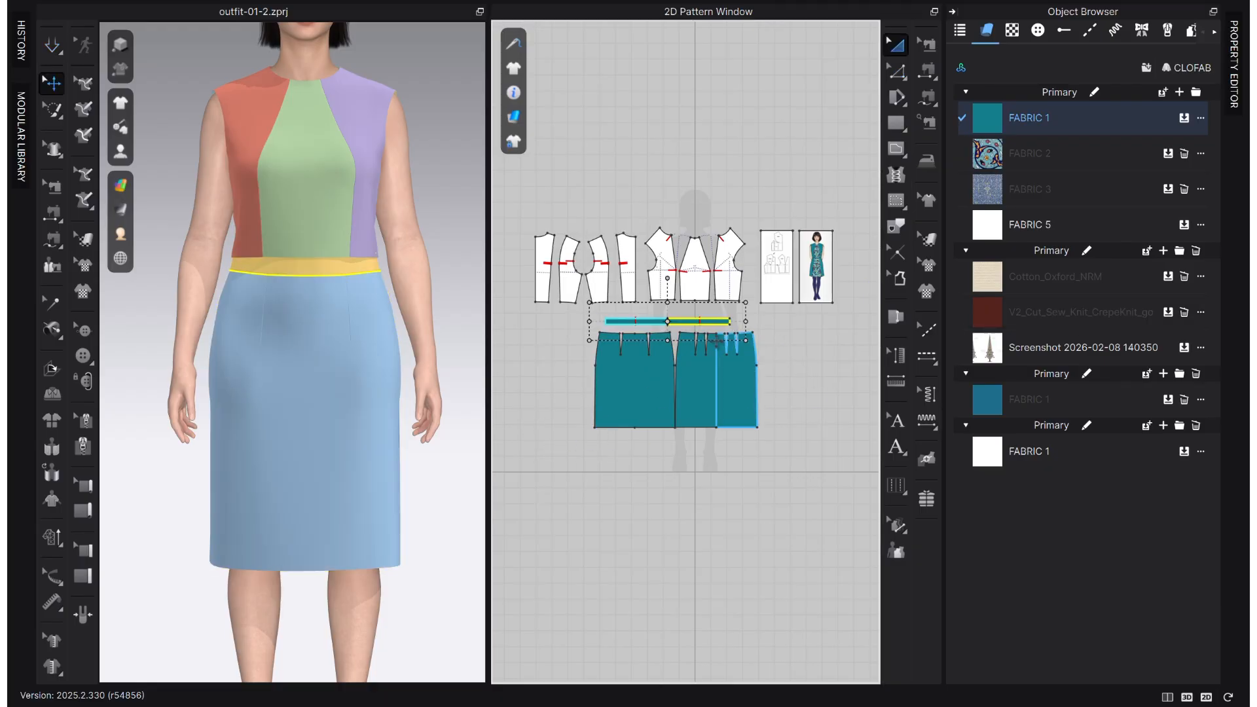
{"action": "left_click_drag", "start_coordinate": [710, 324], "coordinate": [544, 454]}
{"action": "left_click", "coordinate": [829, 377]}
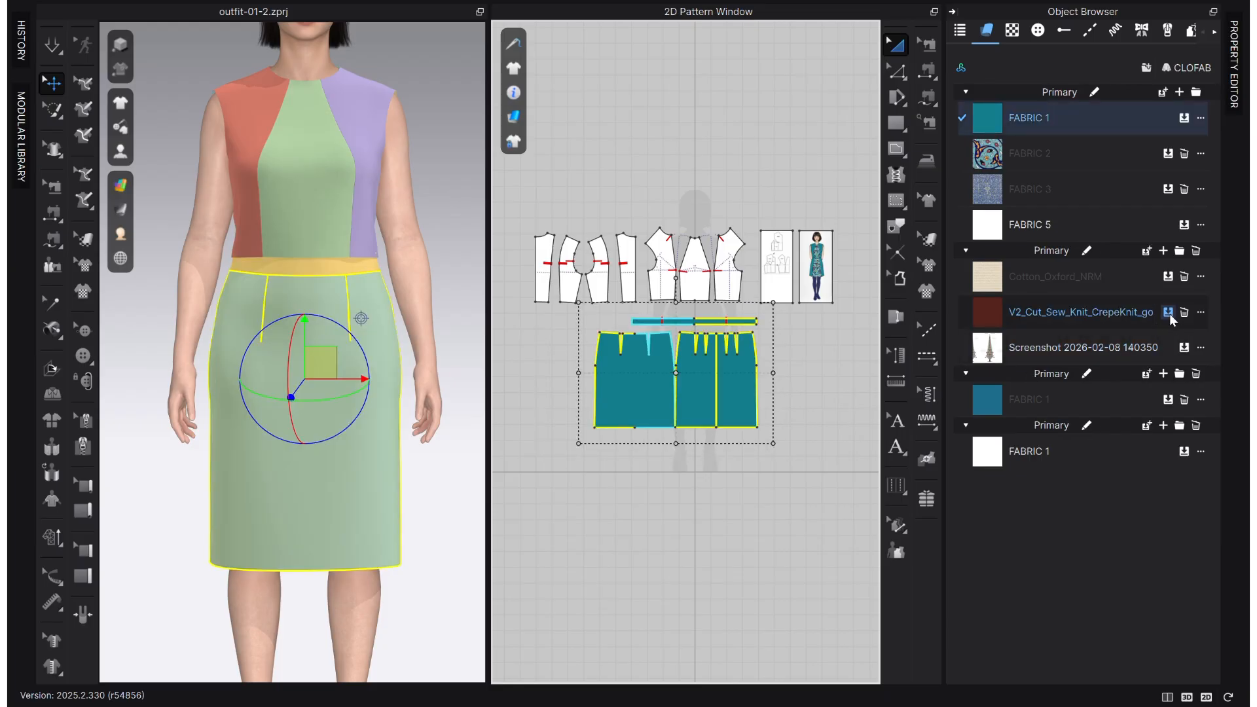
{"action": "left_click", "coordinate": [1167, 314]}
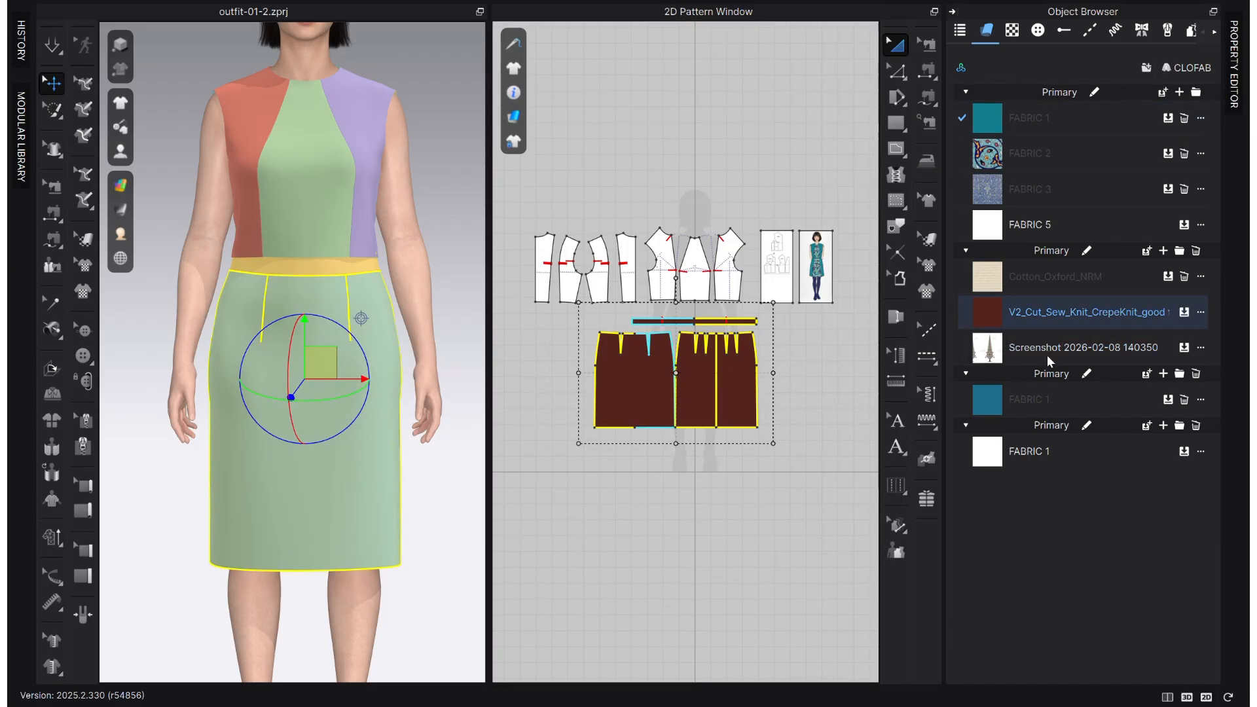
{"action": "left_click", "coordinate": [703, 494]}
{"action": "scroll", "coordinate": [661, 429], "scroll_direction": "up", "scroll_amount": 3}
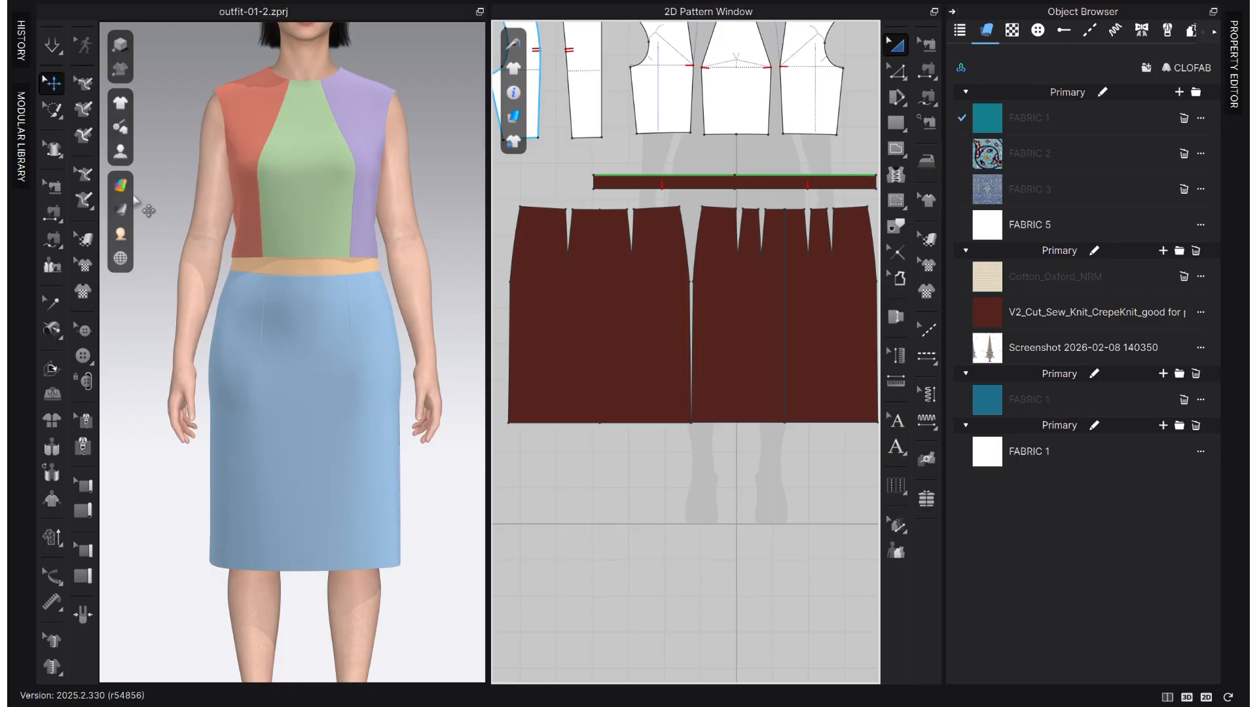
- Switch the 3D garment display from random pattern colours to the real fabric surface
{"action": "left_click", "coordinate": [120, 186]}
{"action": "left_click", "coordinate": [174, 213]}
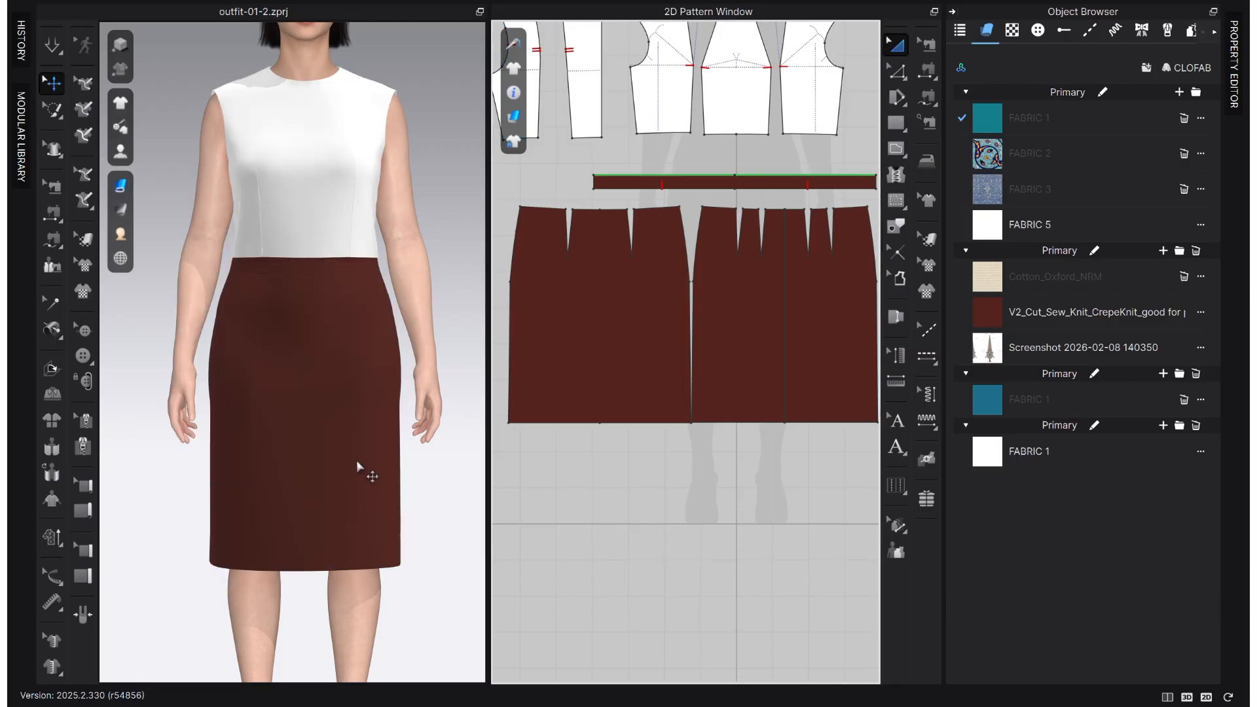
{"action": "scroll", "coordinate": [606, 481], "scroll_direction": "down", "scroll_amount": 4}
{"action": "scroll", "coordinate": [673, 423], "scroll_direction": "up", "scroll_amount": 3}
{"action": "middle_click_drag", "start_coordinate": [692, 414], "coordinate": [729, 426]}
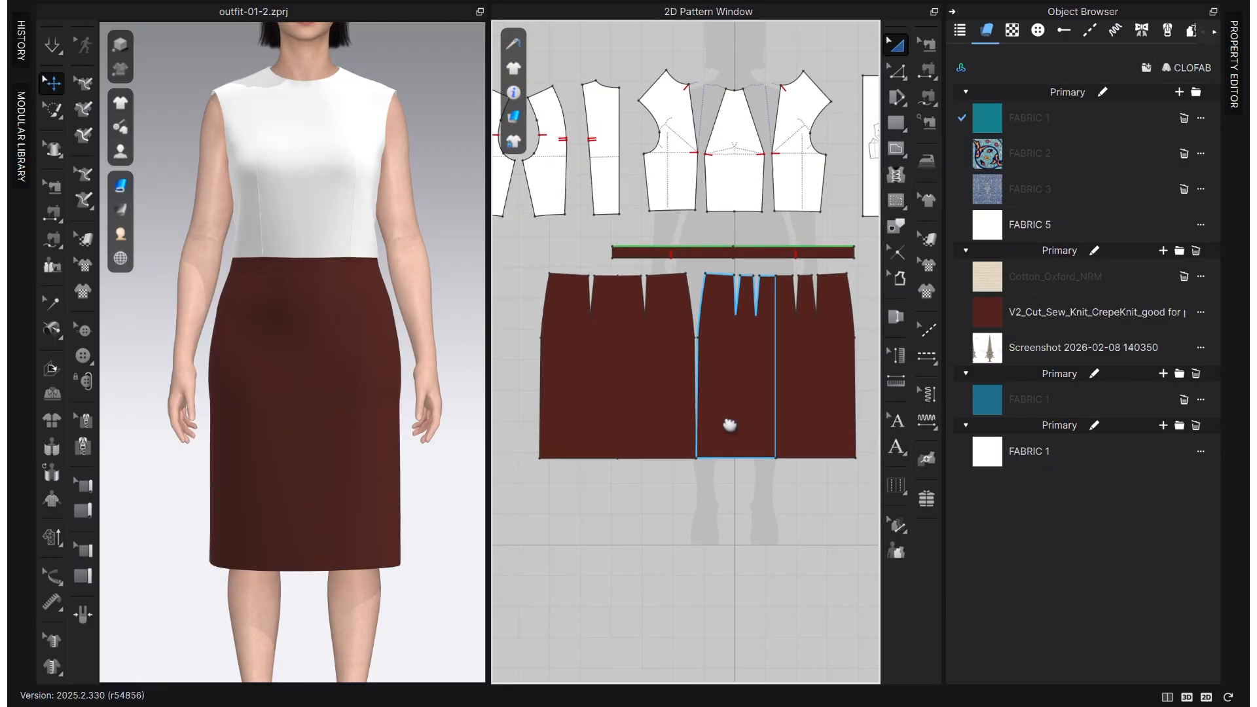
{"action": "scroll", "coordinate": [747, 424], "scroll_direction": "down", "scroll_amount": 2}
{"action": "scroll", "coordinate": [741, 414], "scroll_direction": "up", "scroll_amount": 2}
{"action": "middle_click_drag", "start_coordinate": [718, 371], "coordinate": [597, 369]}
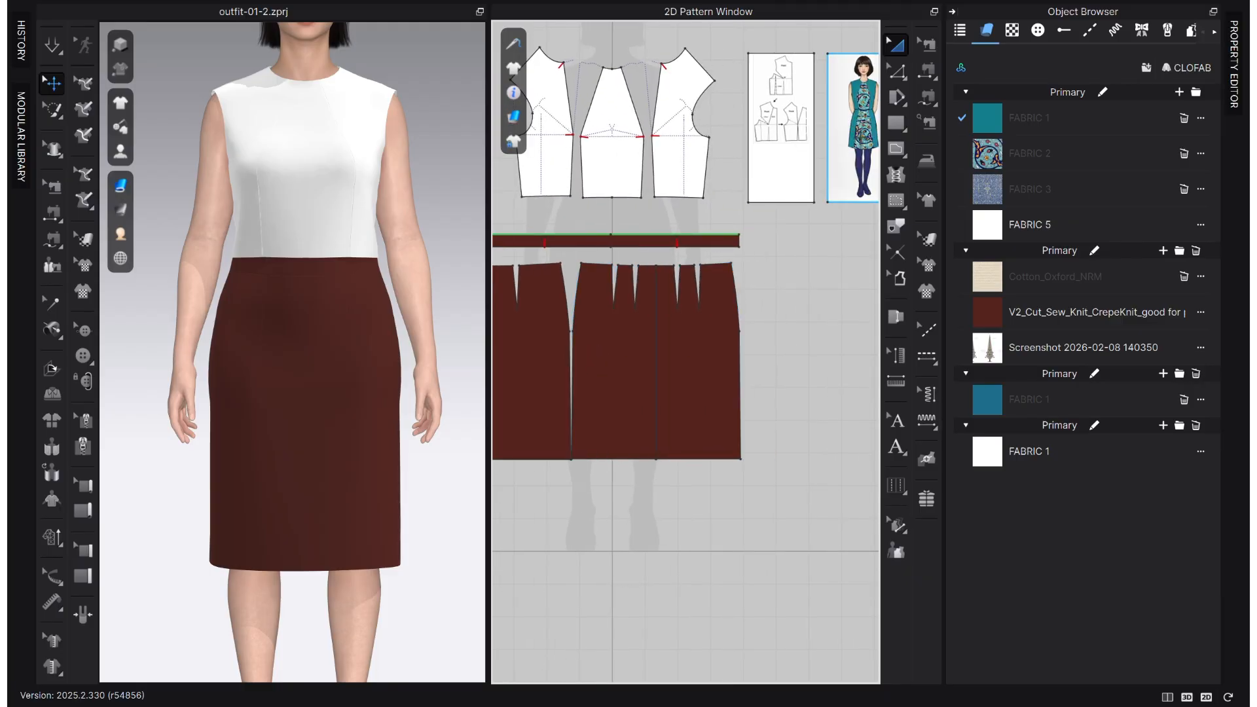
- Set the crepe knit fabric's base colour to teal 1B8998, sampled from the reference dress image, and close the colour settings
{"action": "left_click", "coordinate": [980, 308]}
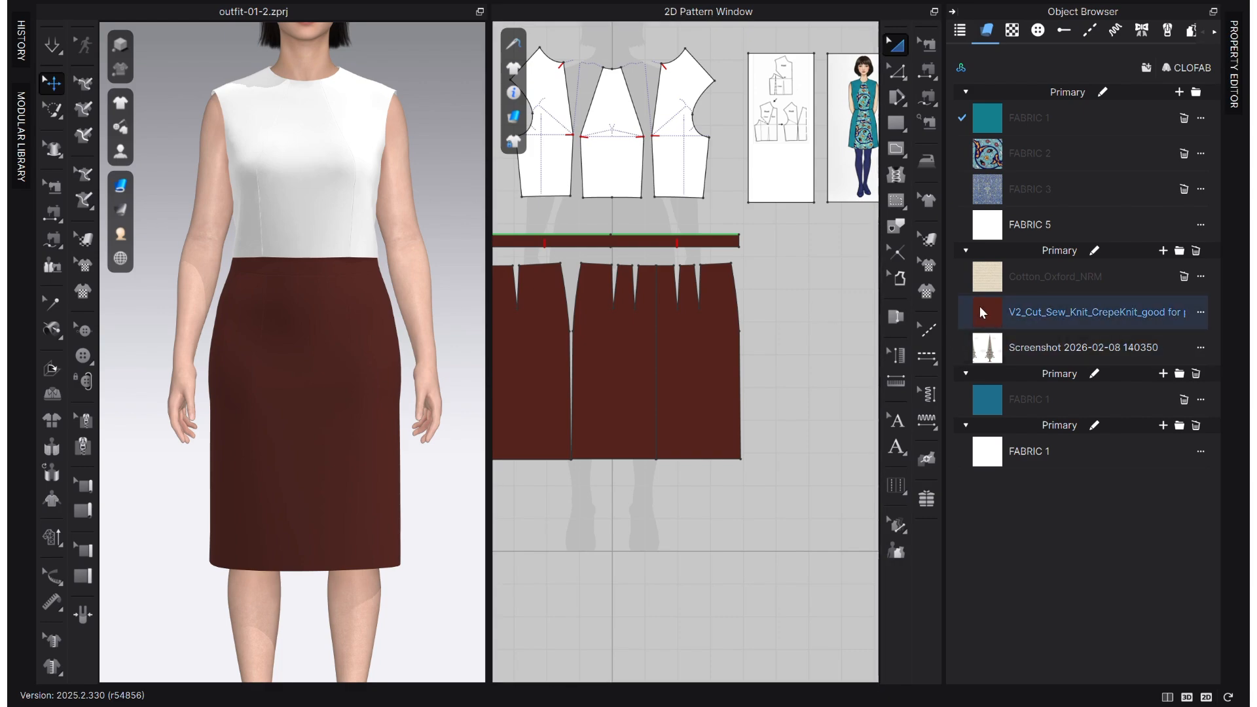
{"action": "left_click", "coordinate": [980, 308]}
{"action": "left_click", "coordinate": [1234, 65]}
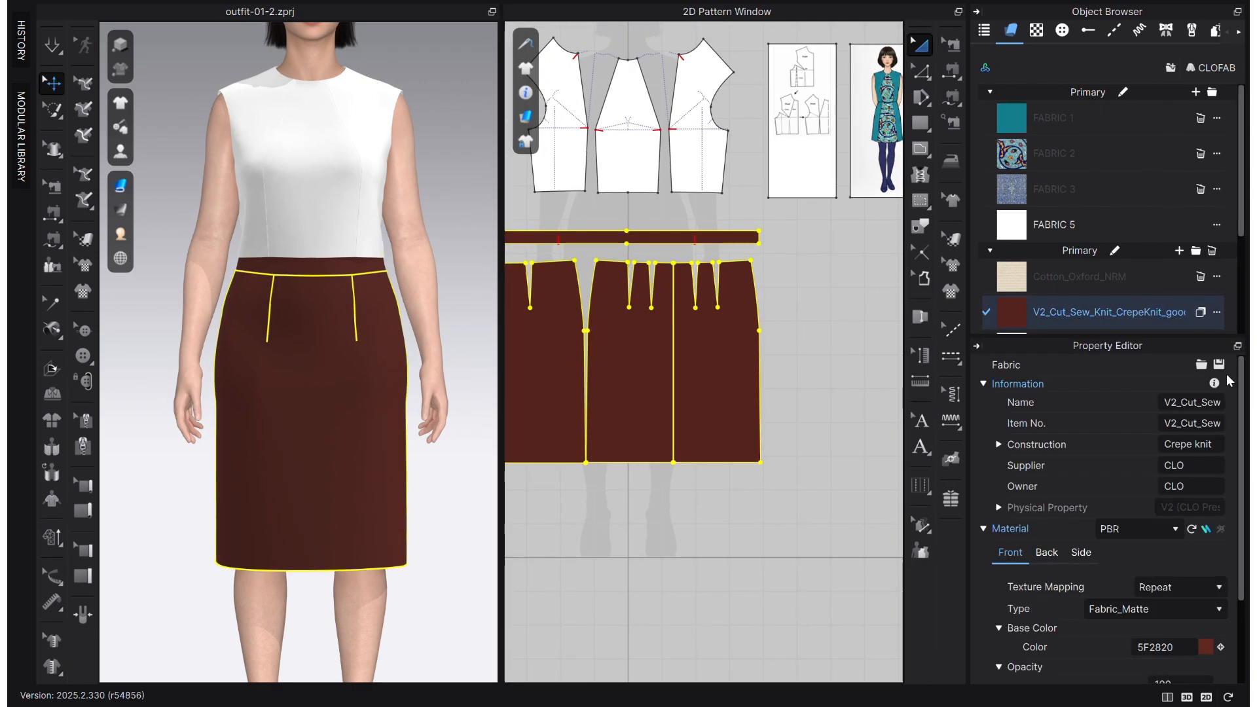
{"action": "scroll", "coordinate": [1211, 648], "scroll_direction": "down", "scroll_amount": 3}
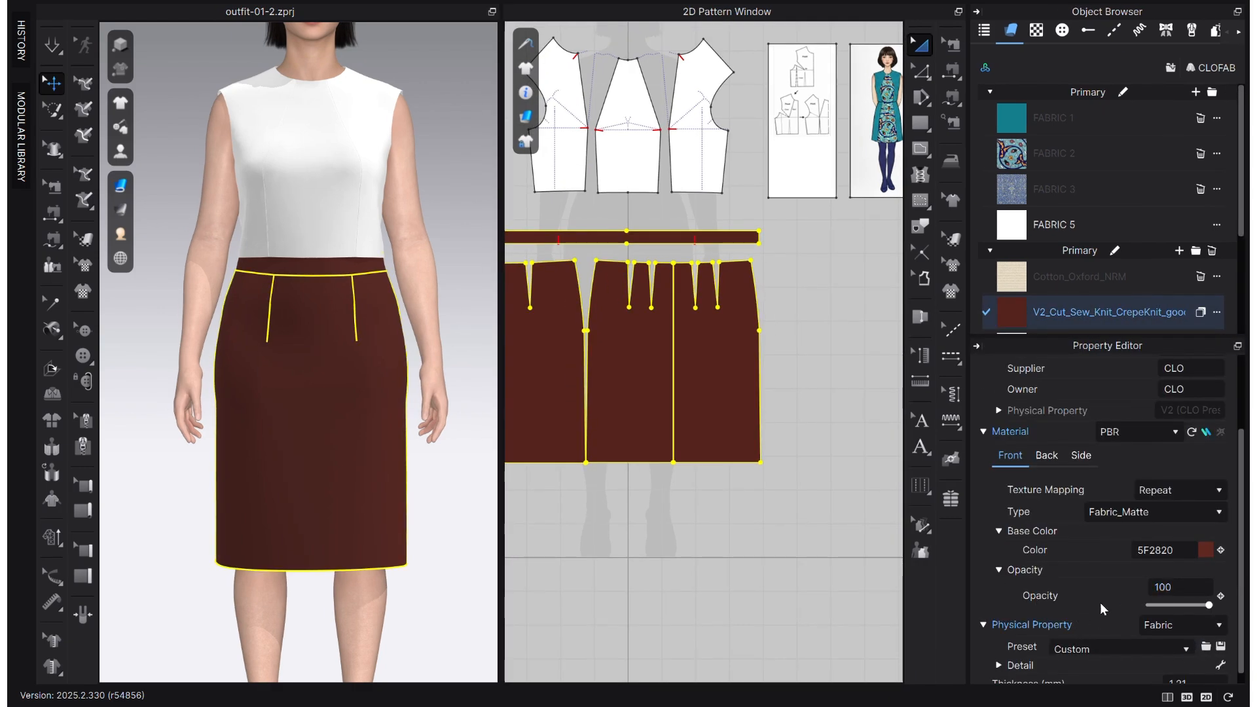
{"action": "scroll", "coordinate": [1189, 580], "scroll_direction": "down", "scroll_amount": 1}
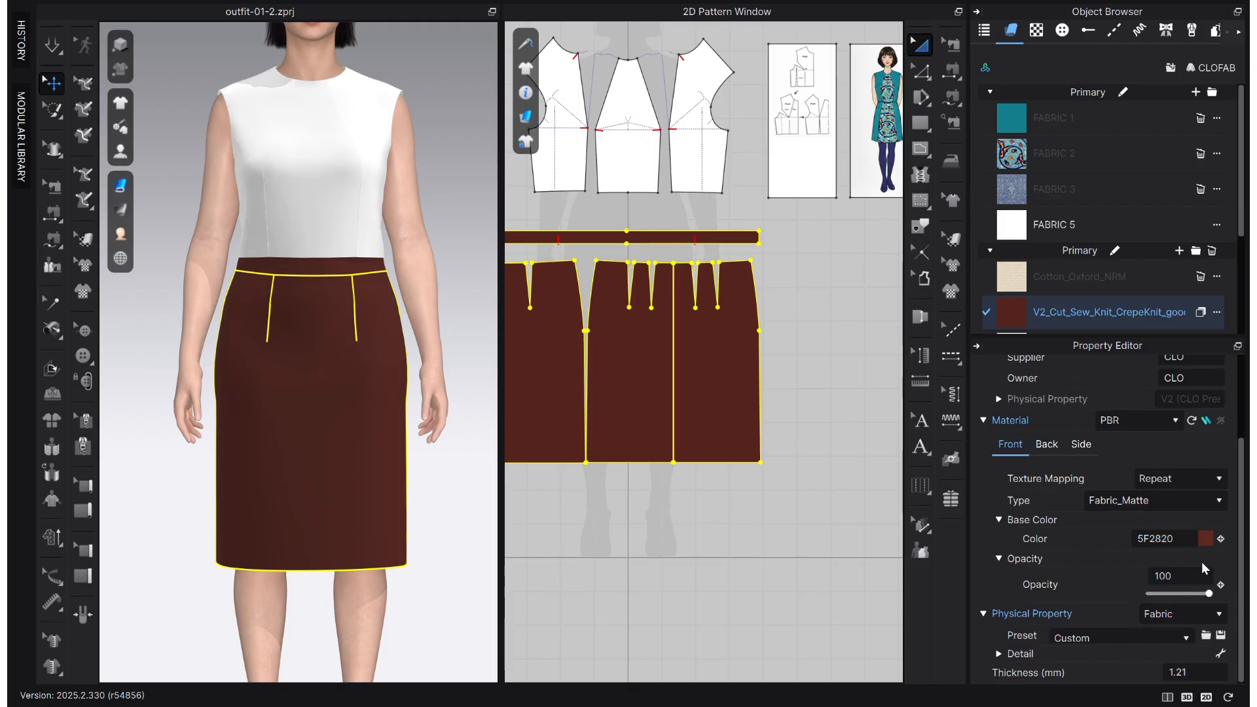
{"action": "left_click", "coordinate": [1206, 540]}
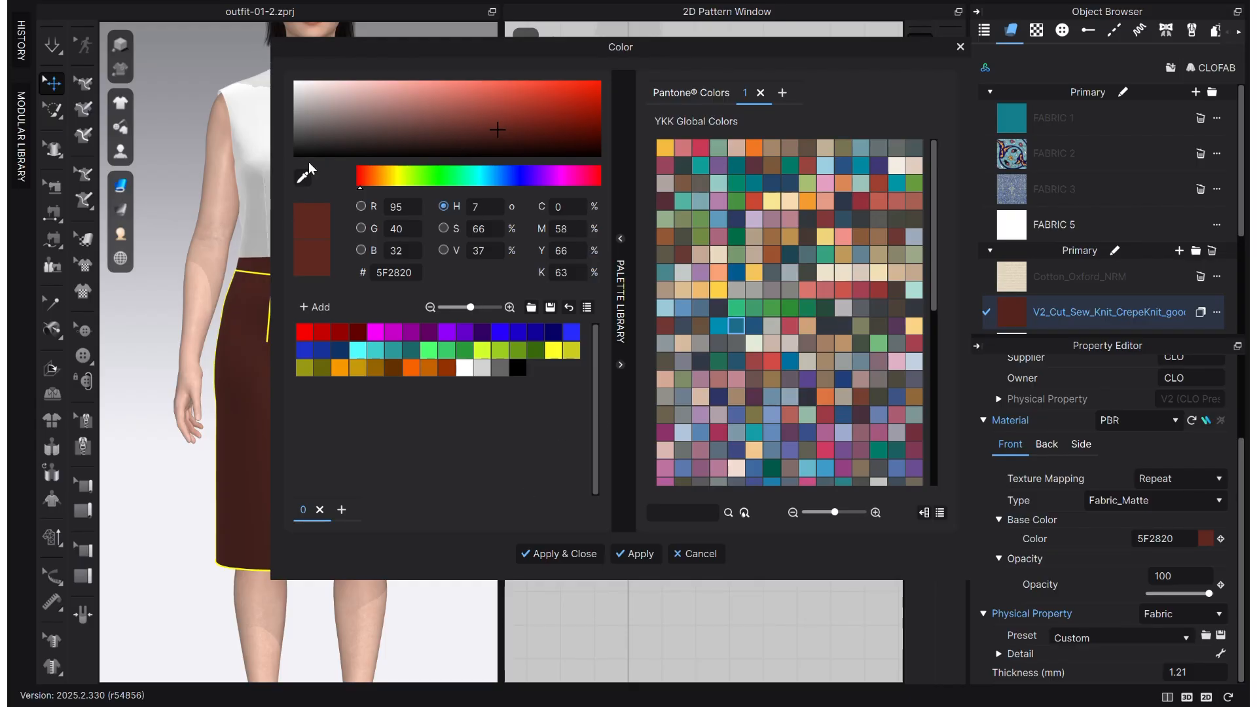
{"action": "left_click_drag", "start_coordinate": [587, 47], "coordinate": [992, 214]}
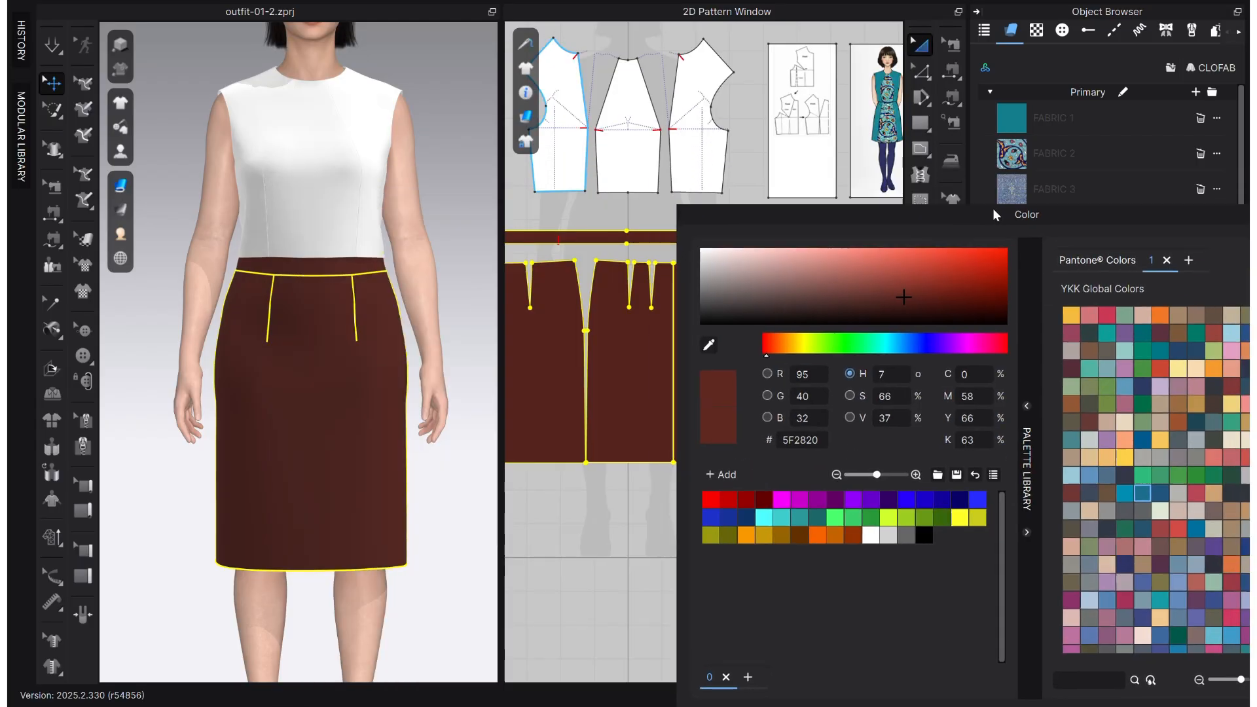
{"action": "left_click", "coordinate": [708, 345]}
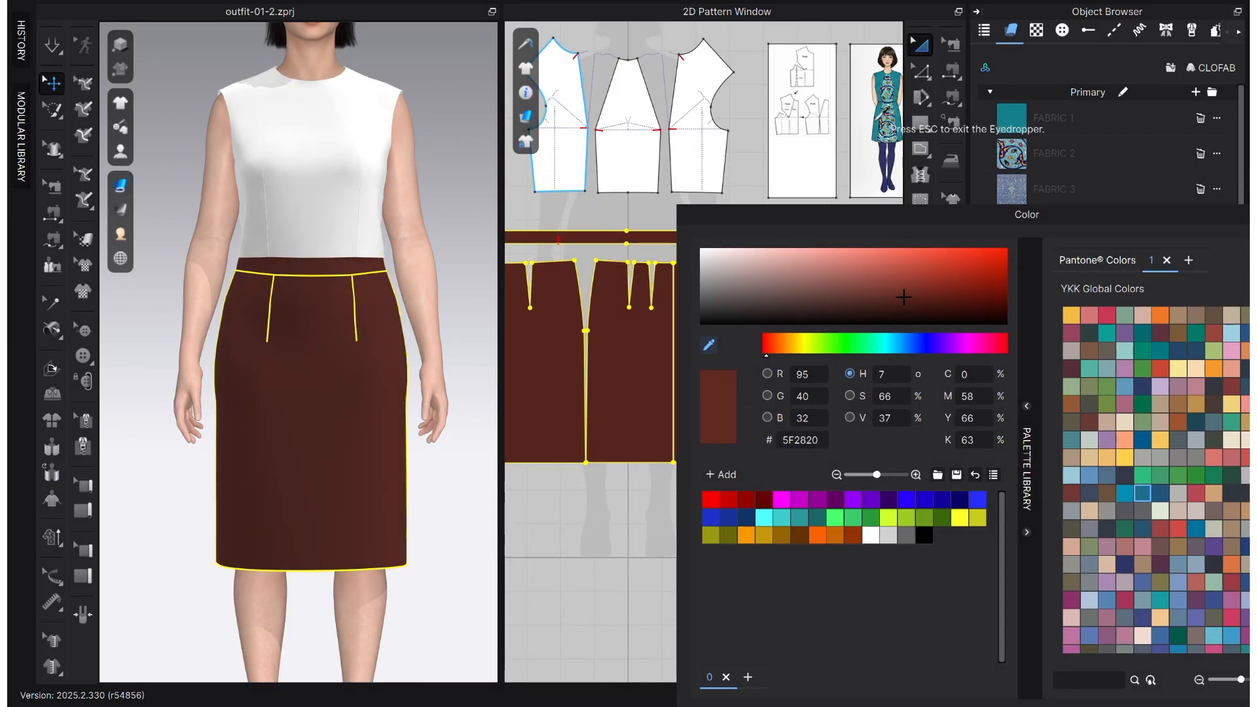
{"action": "left_click", "coordinate": [886, 123]}
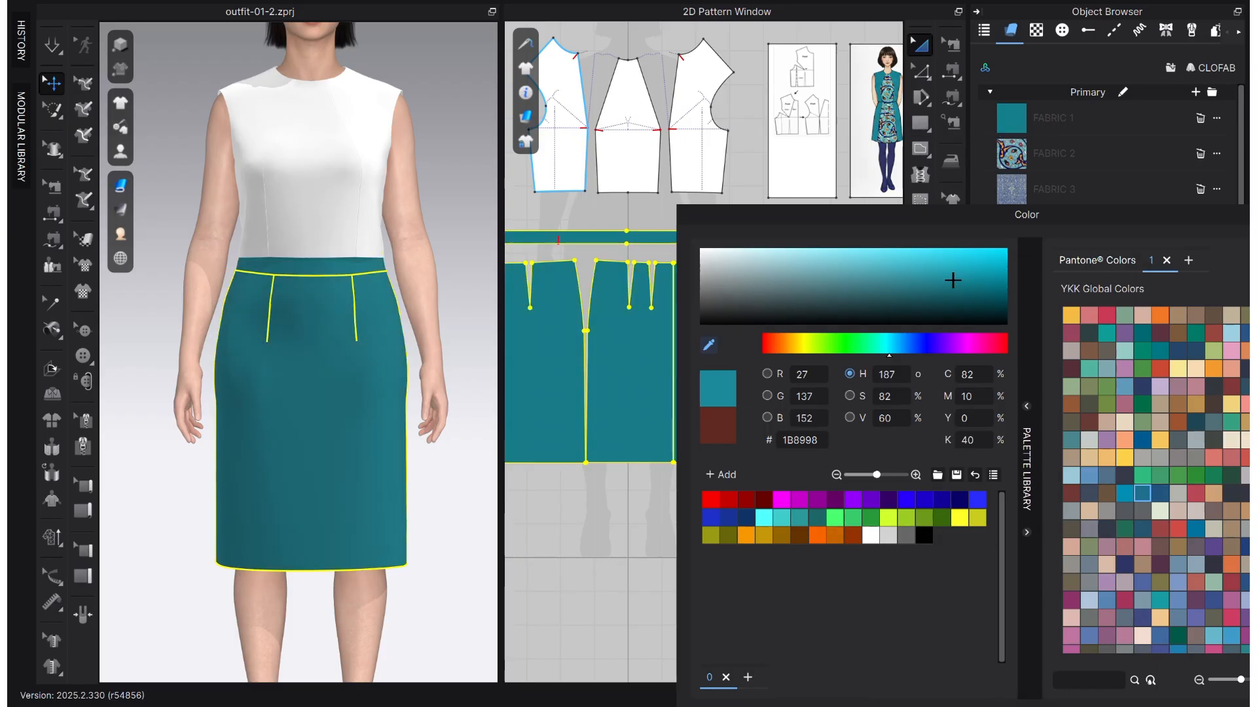
{"action": "key", "text": "Escape"}
{"action": "left_click_drag", "start_coordinate": [1102, 216], "coordinate": [637, 87]}
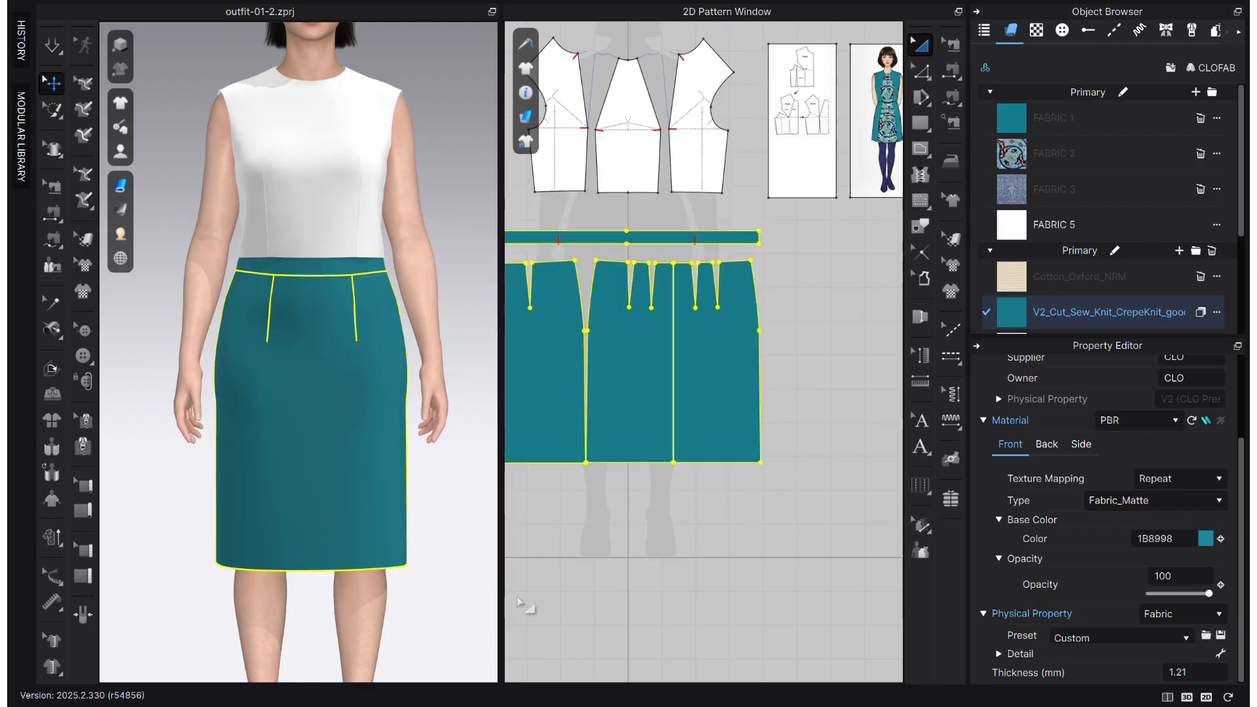
{"action": "left_click", "coordinate": [503, 670]}
- Examine the recoloured skirt on the avatar and compare it with the reference dress image
{"action": "scroll", "coordinate": [360, 278], "scroll_direction": "up", "scroll_amount": 1}
{"action": "middle_click_drag", "start_coordinate": [360, 278], "coordinate": [325, 354]}
{"action": "scroll", "coordinate": [789, 218], "scroll_direction": "up", "scroll_amount": 6}
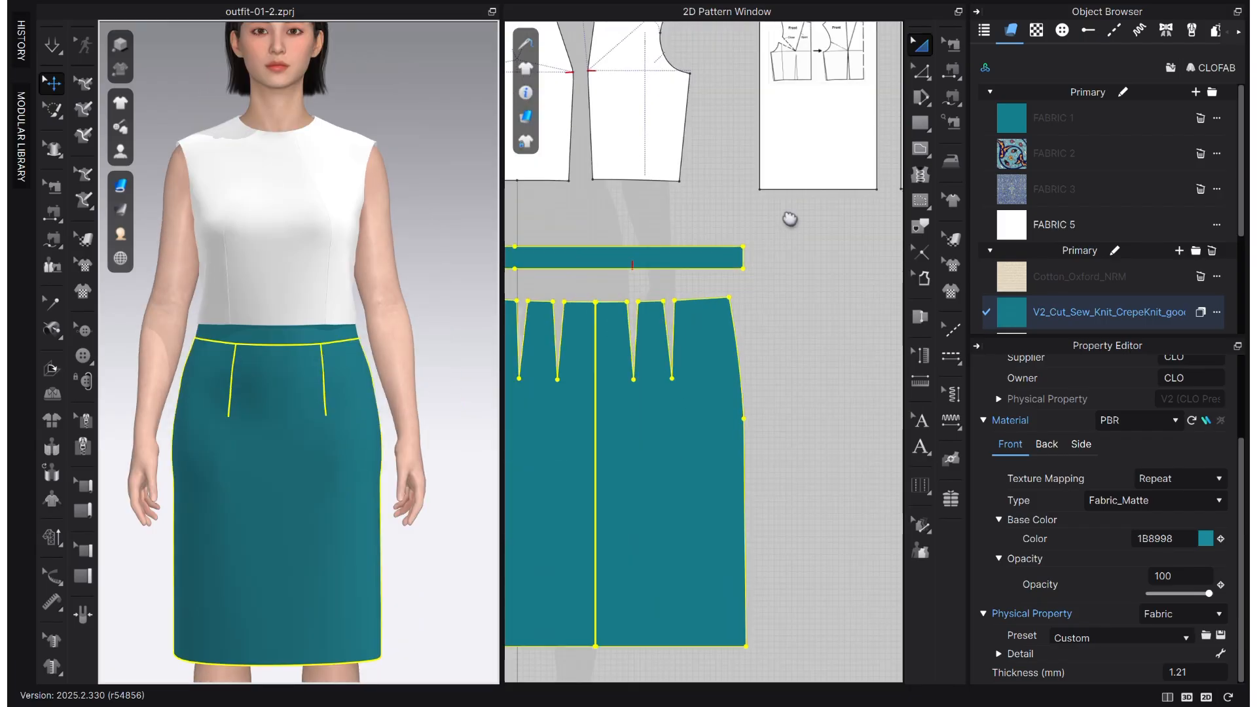
{"action": "scroll", "coordinate": [791, 219], "scroll_direction": "down", "scroll_amount": 2}
{"action": "middle_click_drag", "start_coordinate": [790, 218], "coordinate": [887, 257]}
{"action": "scroll", "coordinate": [635, 416], "scroll_direction": "down", "scroll_amount": 2}
{"action": "middle_click_drag", "start_coordinate": [603, 368], "coordinate": [441, 308]}
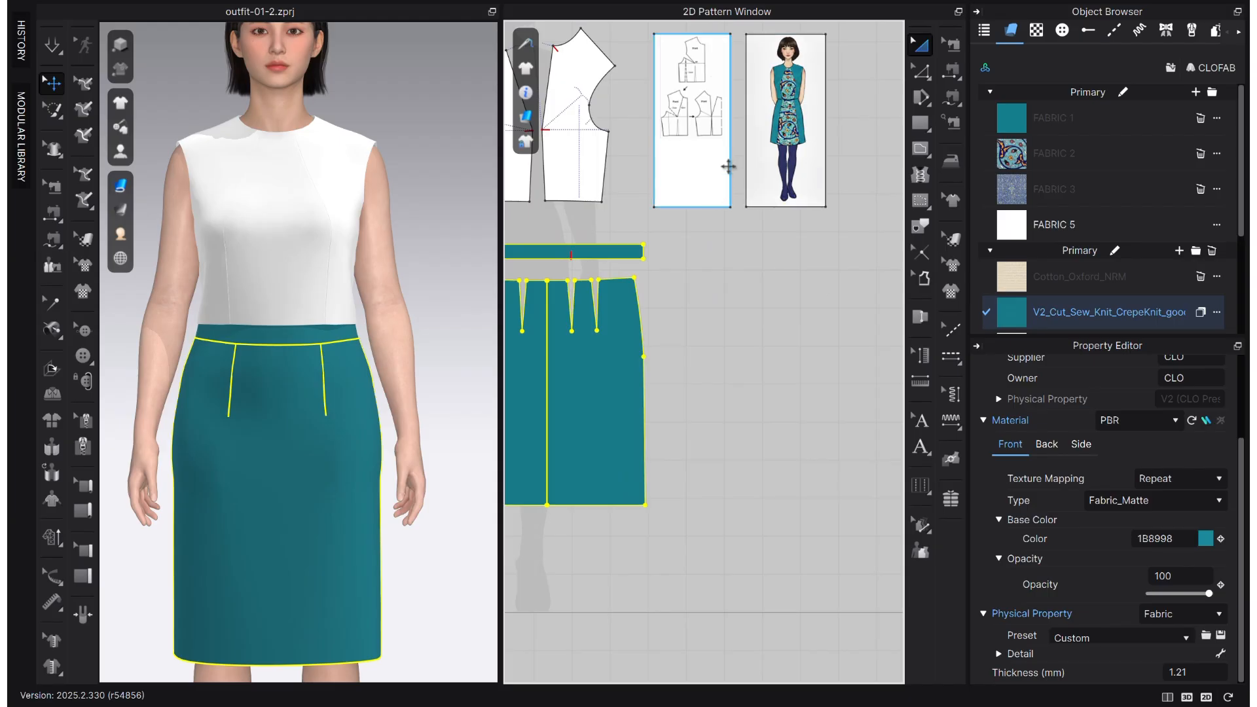
{"action": "middle_click_drag", "start_coordinate": [668, 343], "coordinate": [865, 297]}
{"action": "left_click", "coordinate": [863, 276]}
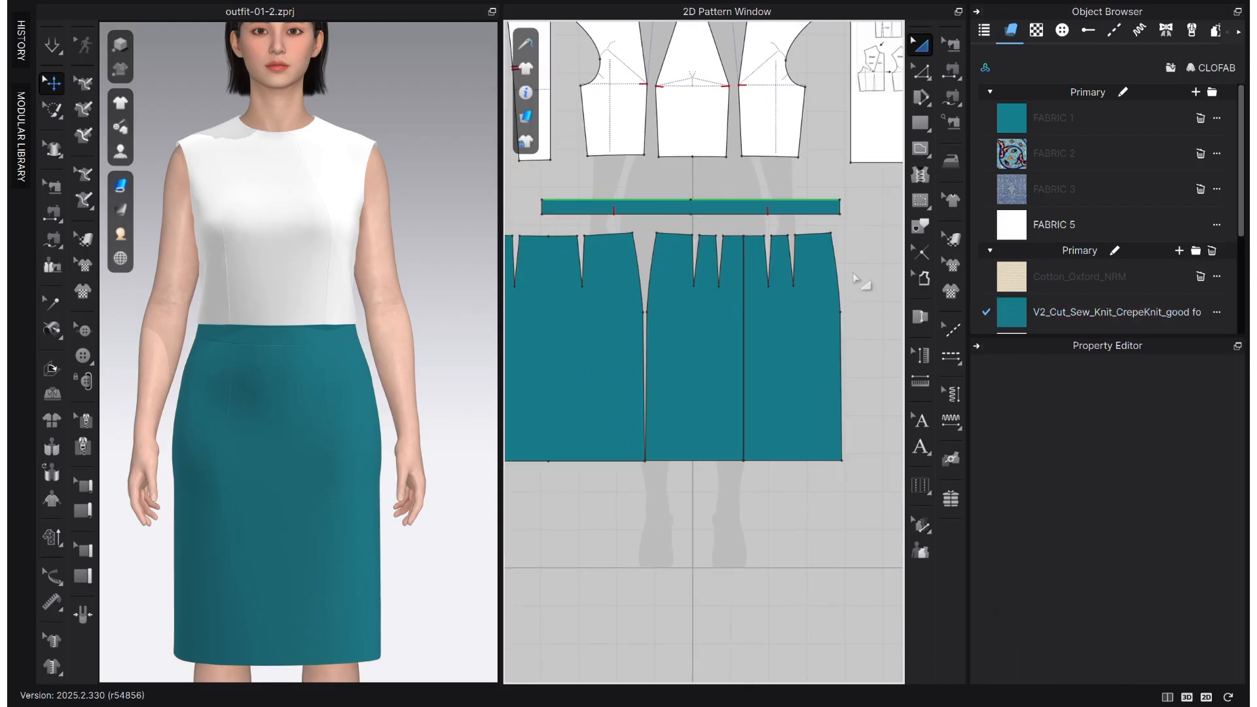
- Draw a vertical internal line on the front skirt from the dart tip straight down to the hem
{"action": "middle_click_drag", "start_coordinate": [640, 368], "coordinate": [754, 336]}
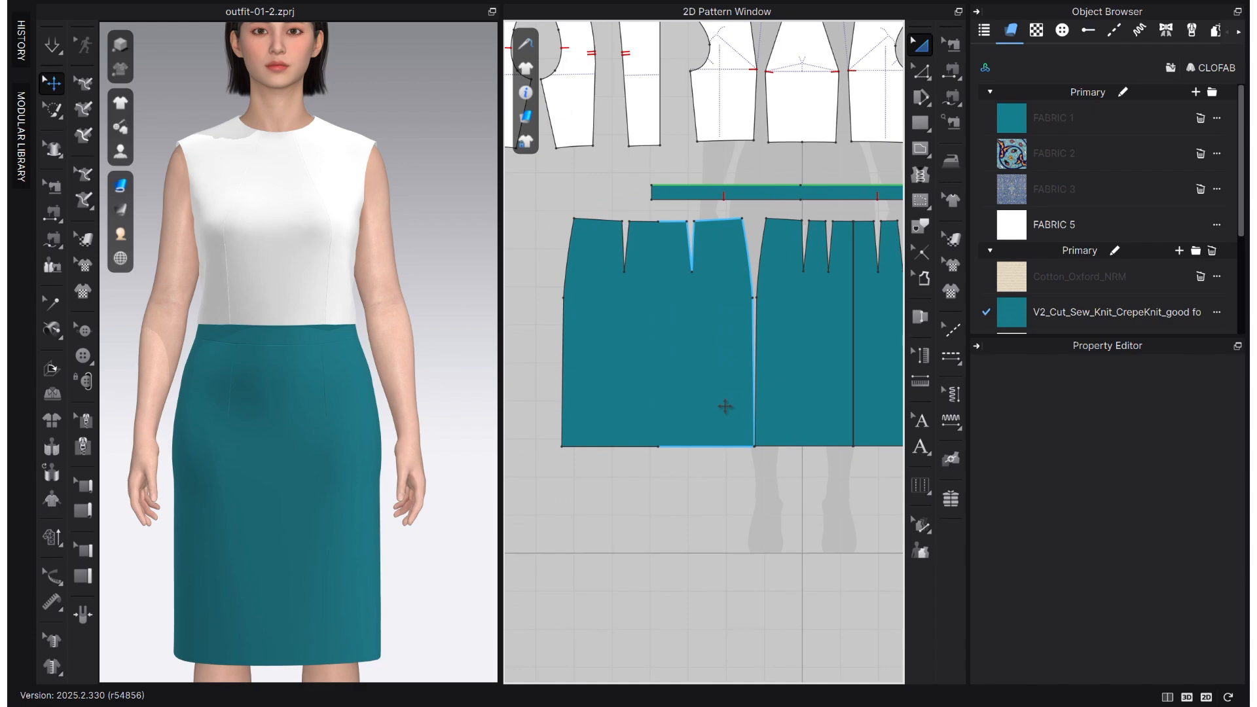
{"action": "scroll", "coordinate": [697, 333], "scroll_direction": "up", "scroll_amount": 3}
{"action": "key", "text": "g"}
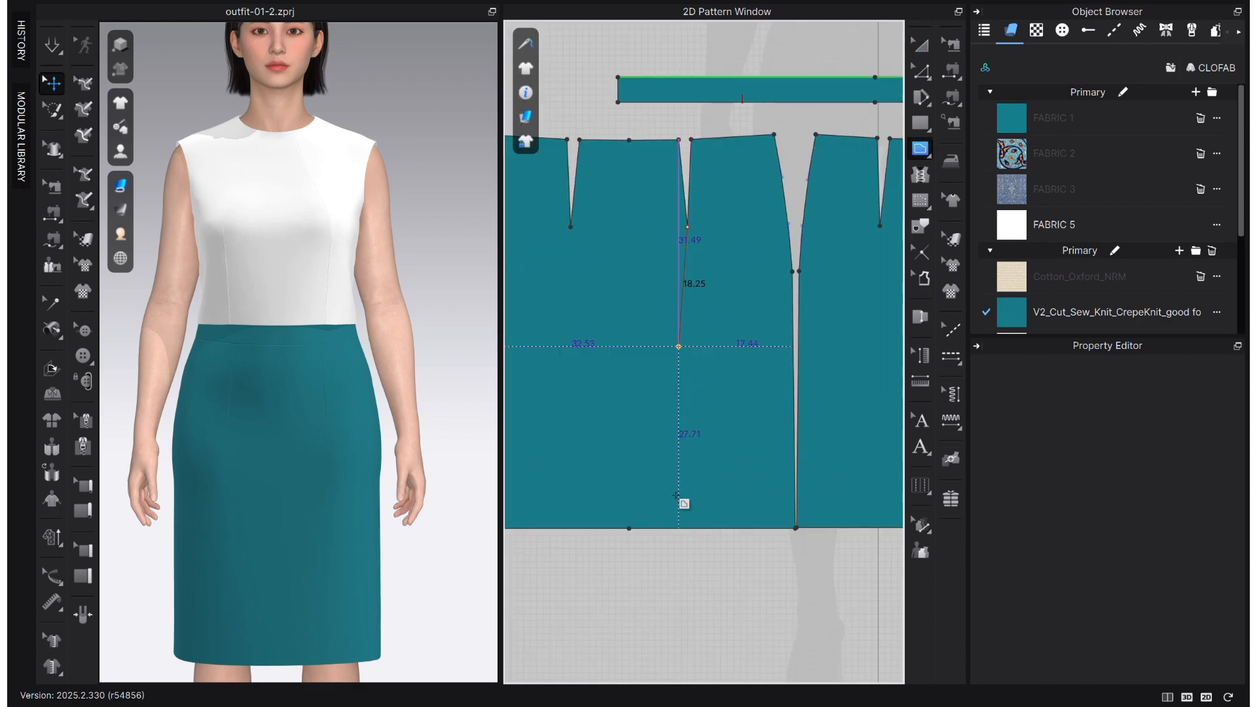
{"action": "left_click", "coordinate": [679, 527]}
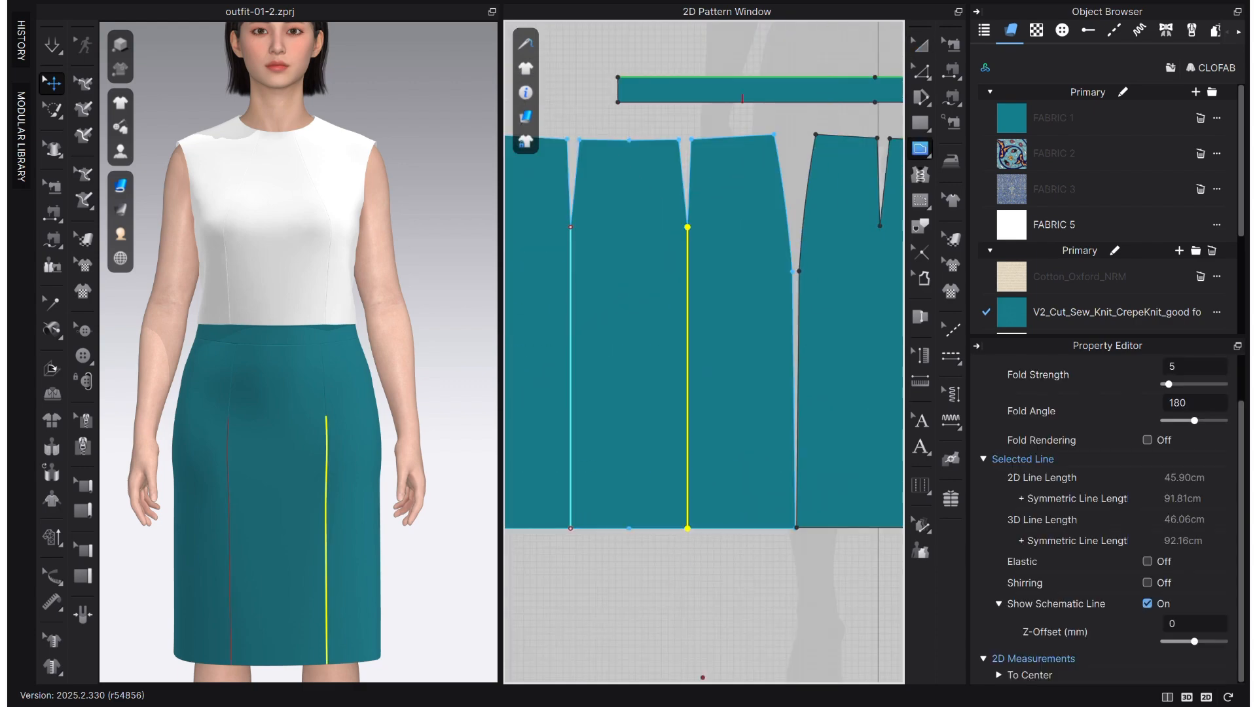
{"action": "scroll", "coordinate": [675, 576], "scroll_direction": "down", "scroll_amount": 2}
{"action": "scroll", "coordinate": [655, 466], "scroll_direction": "up", "scroll_amount": 1}
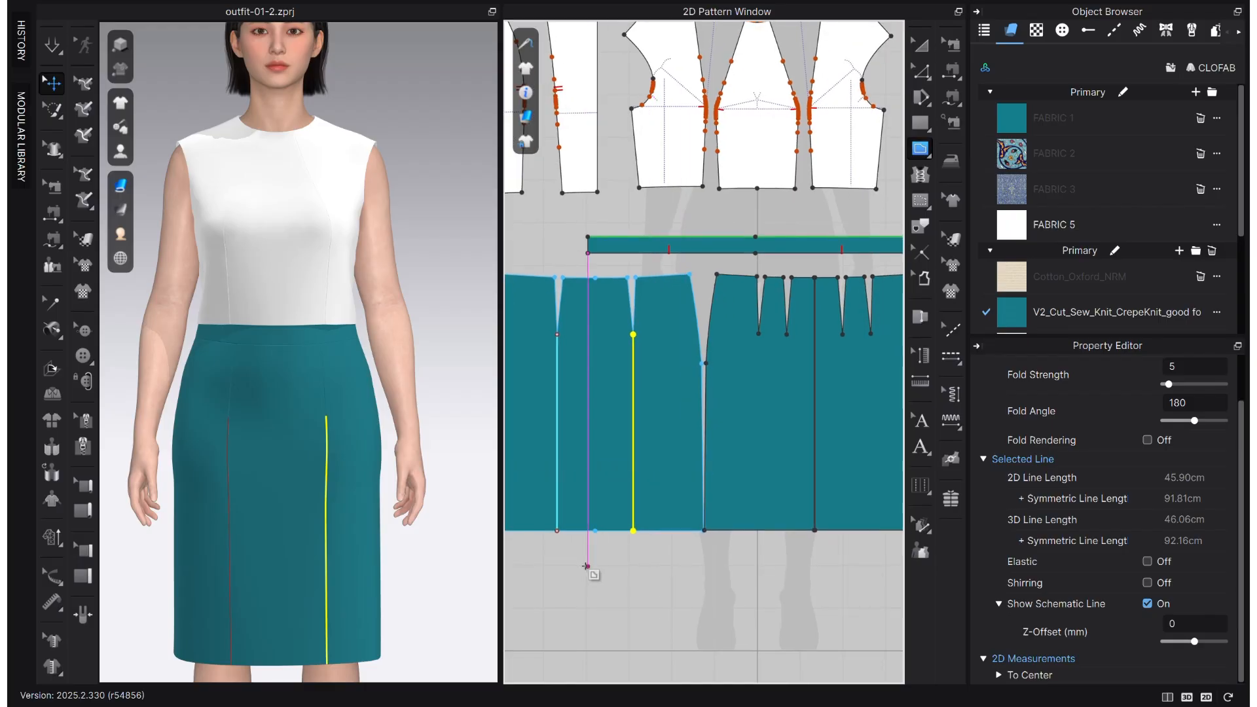
{"action": "scroll", "coordinate": [681, 402], "scroll_direction": "down", "scroll_amount": 1}
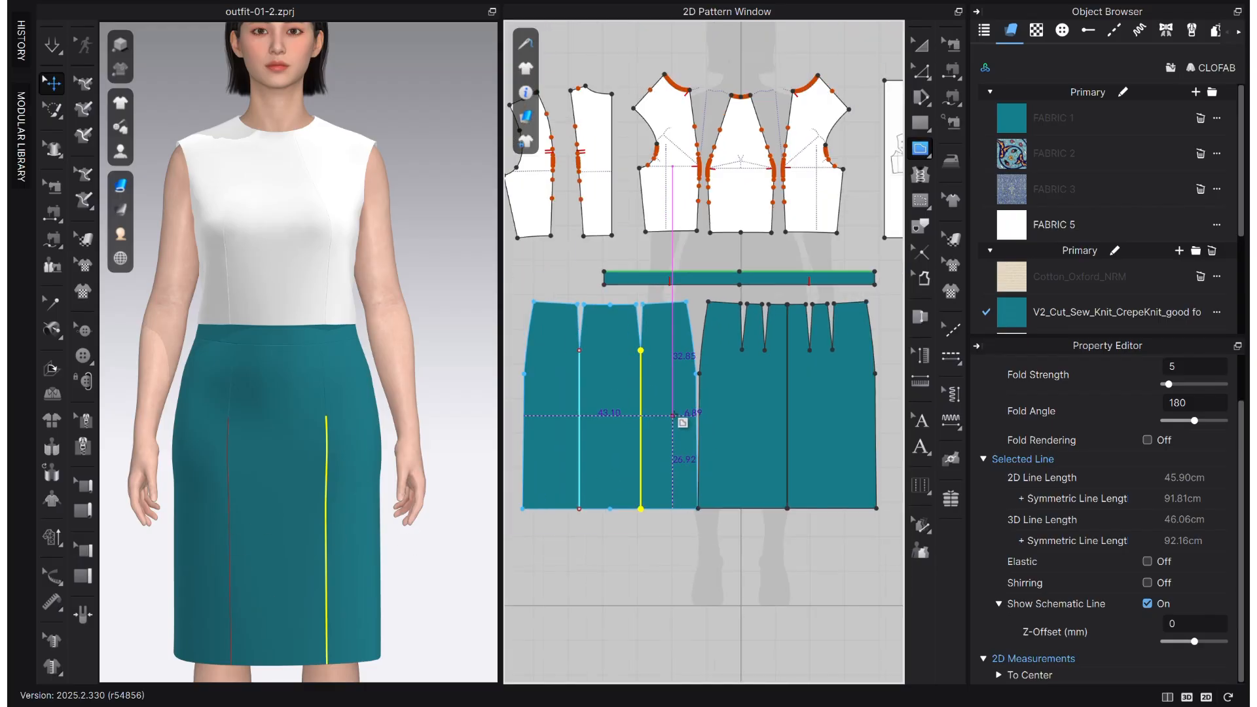
- Split the front skirt into three panels by applying Cut & Sew to the dart-to-hem internal line
{"action": "key", "text": "z"}
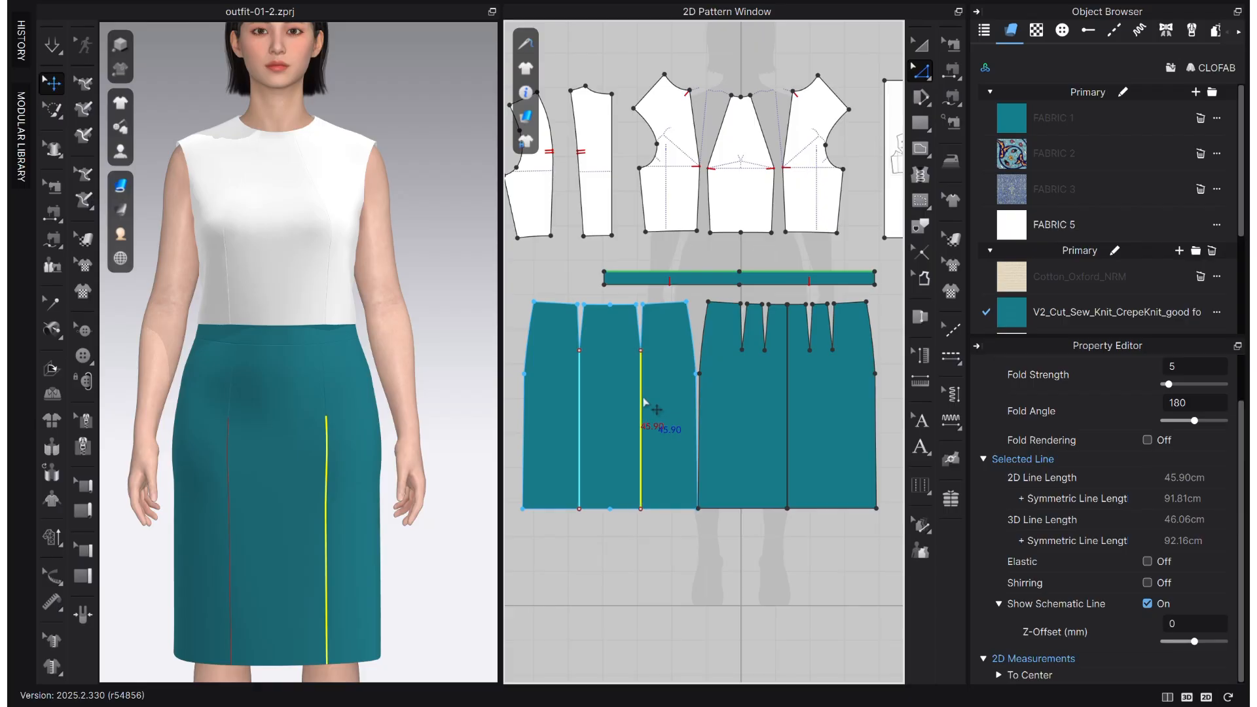
{"action": "right_click", "coordinate": [641, 394]}
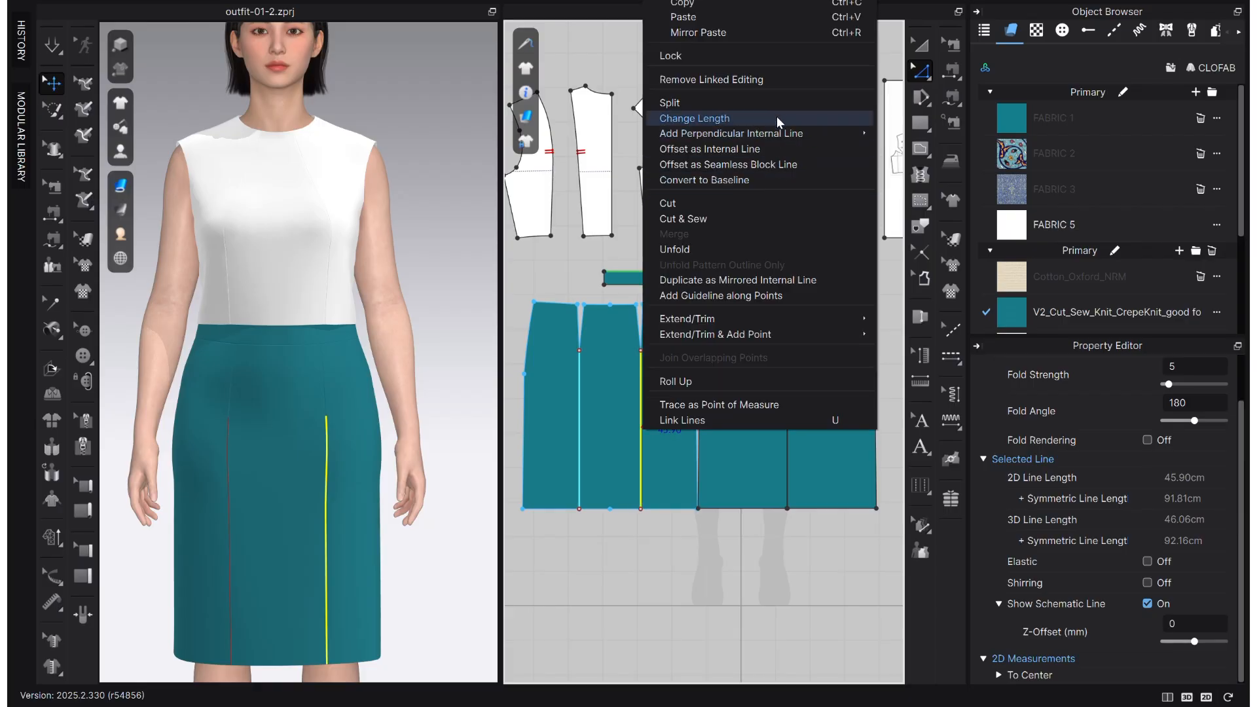
{"action": "left_click", "coordinate": [759, 219]}
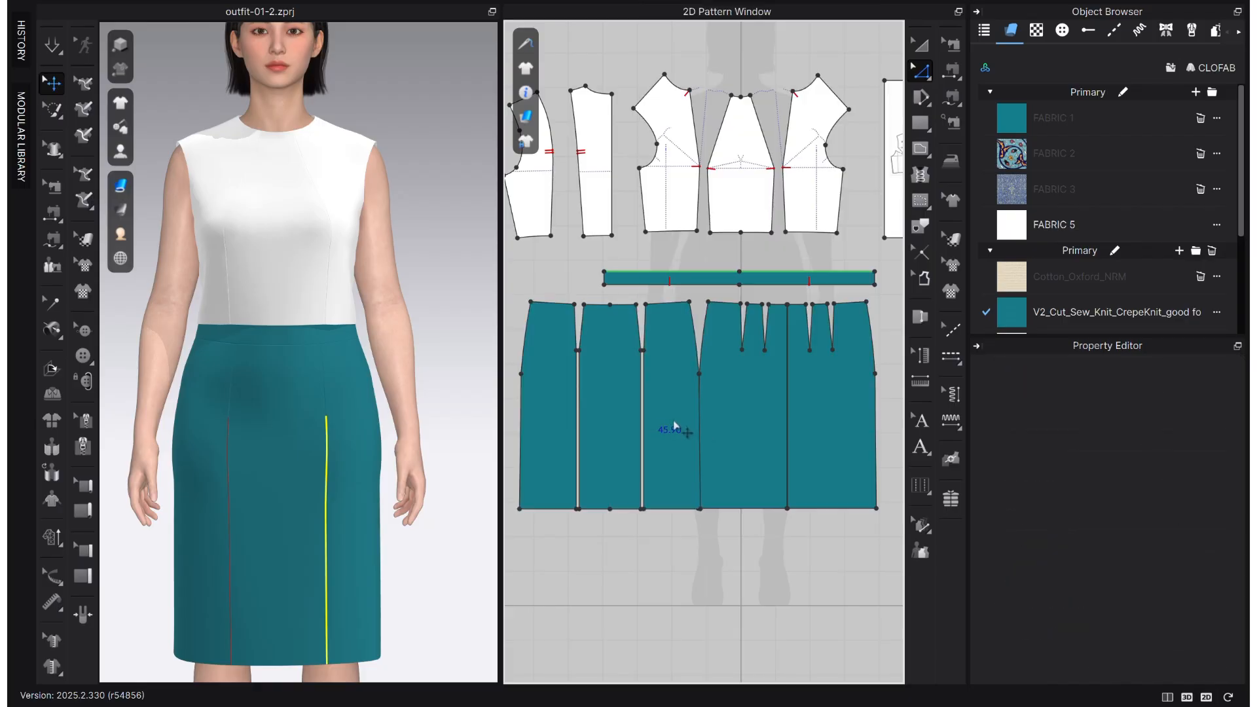
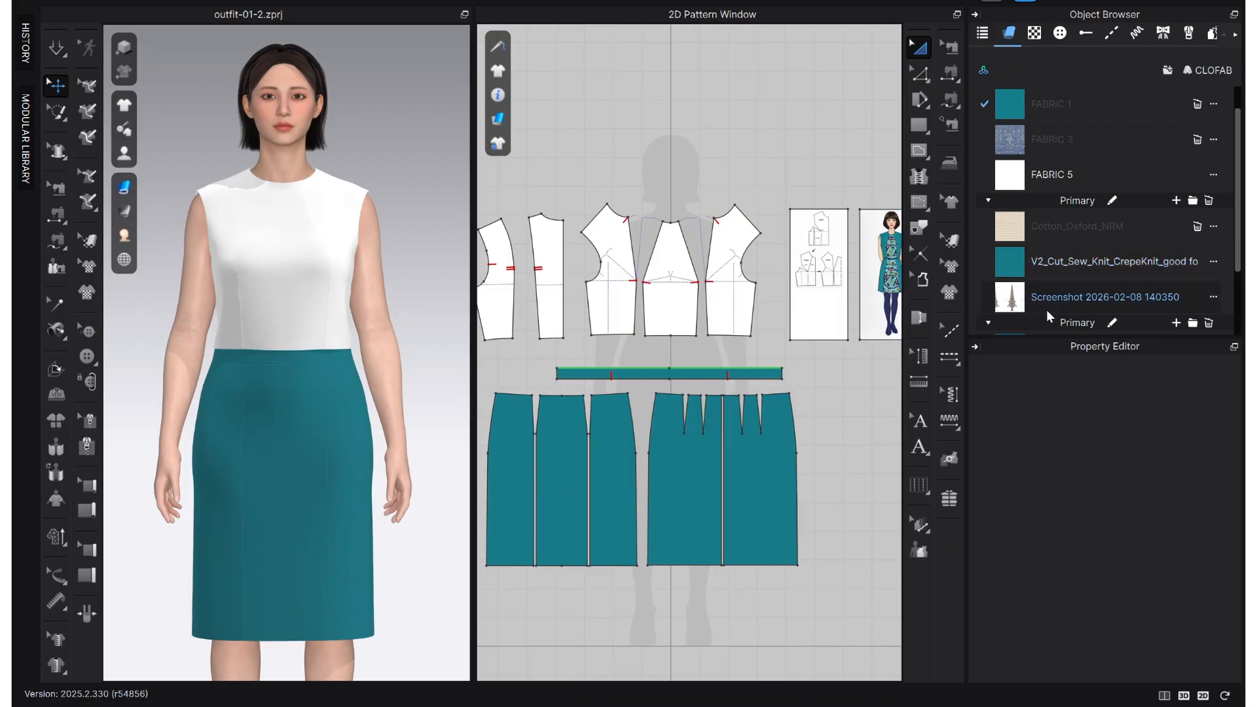
- Duplicate the teal crepe knit fabric and set the copy's base colour map to the baked_texture floral scroll image
{"action": "left_click", "coordinate": [1104, 263]}
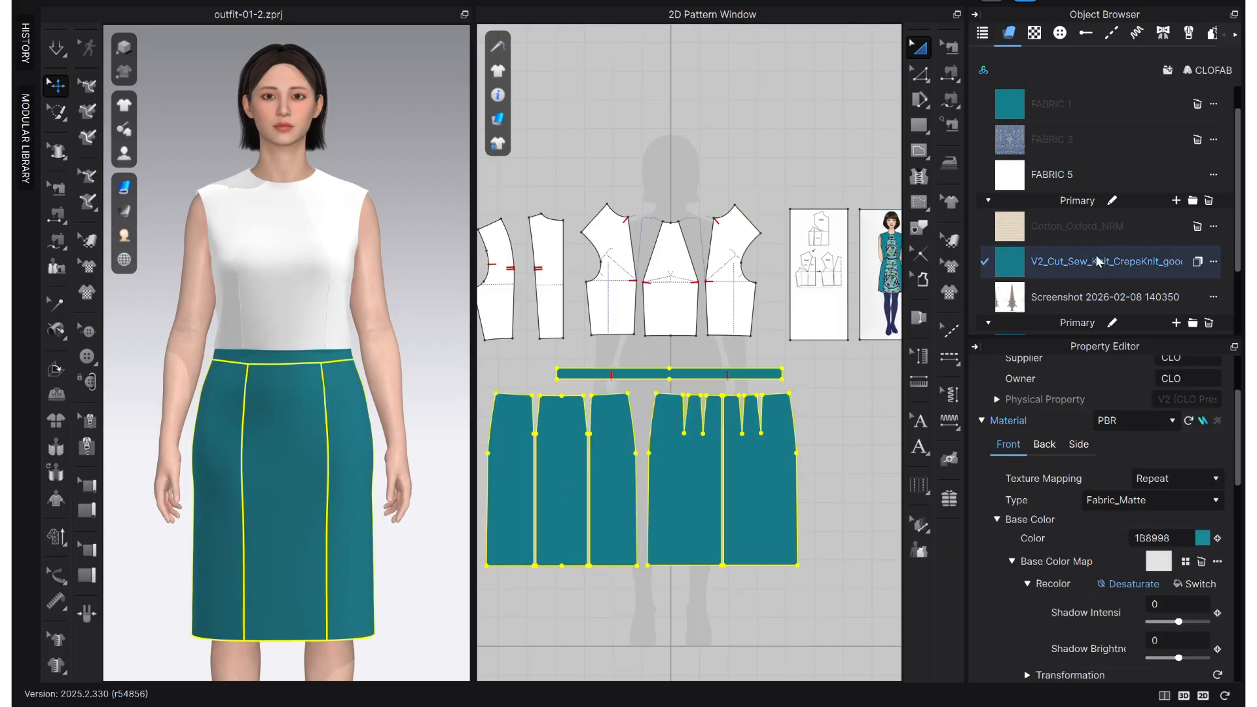
{"action": "left_click", "coordinate": [1198, 261]}
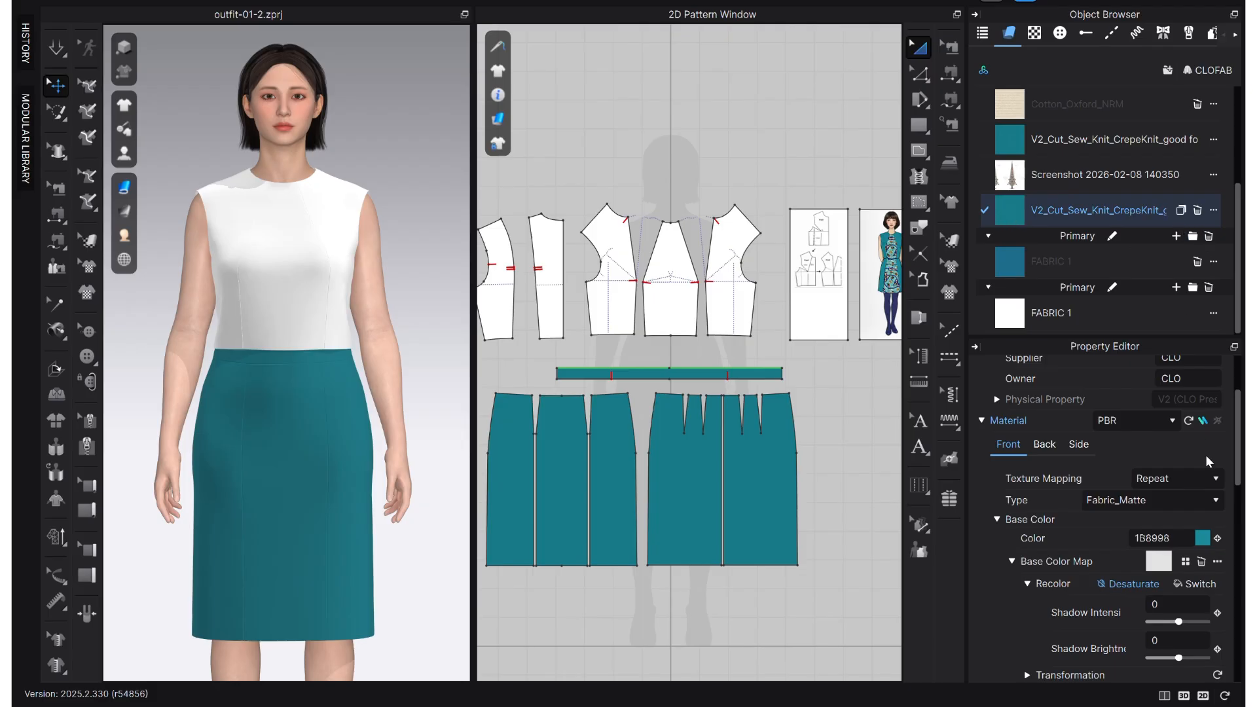
{"action": "left_click", "coordinate": [1186, 563]}
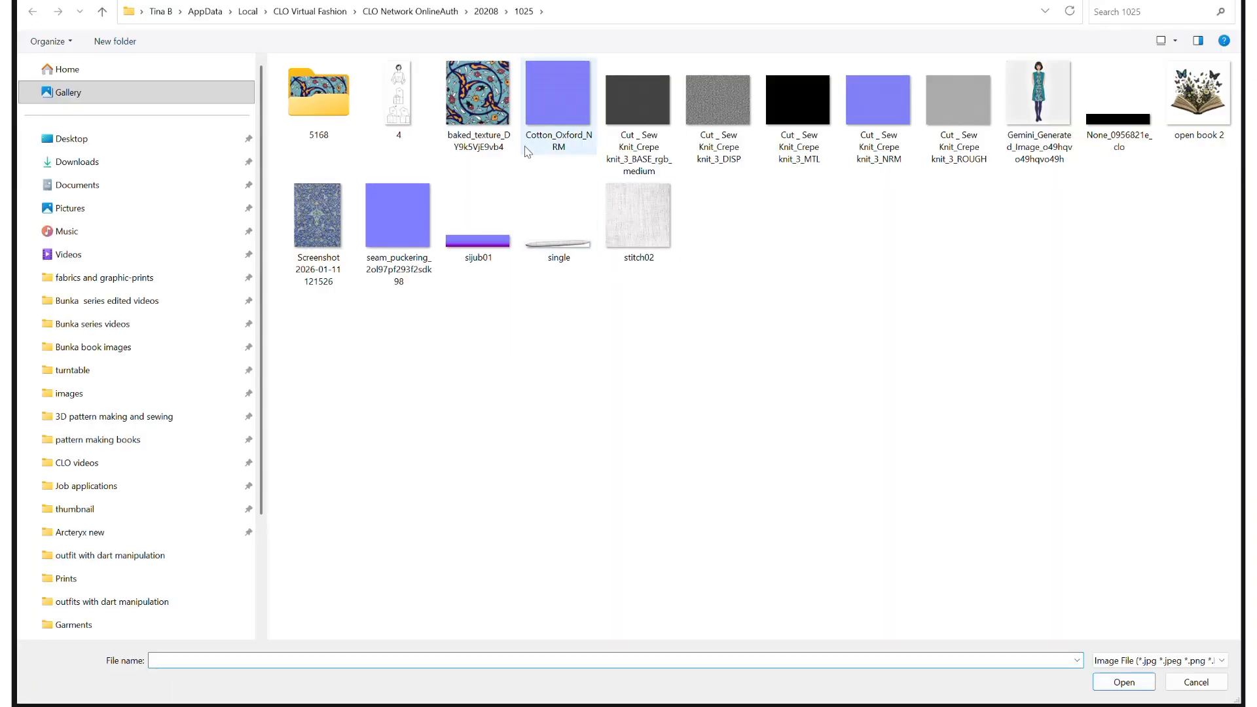
{"action": "left_click", "coordinate": [478, 98]}
{"action": "left_click", "coordinate": [1123, 682]}
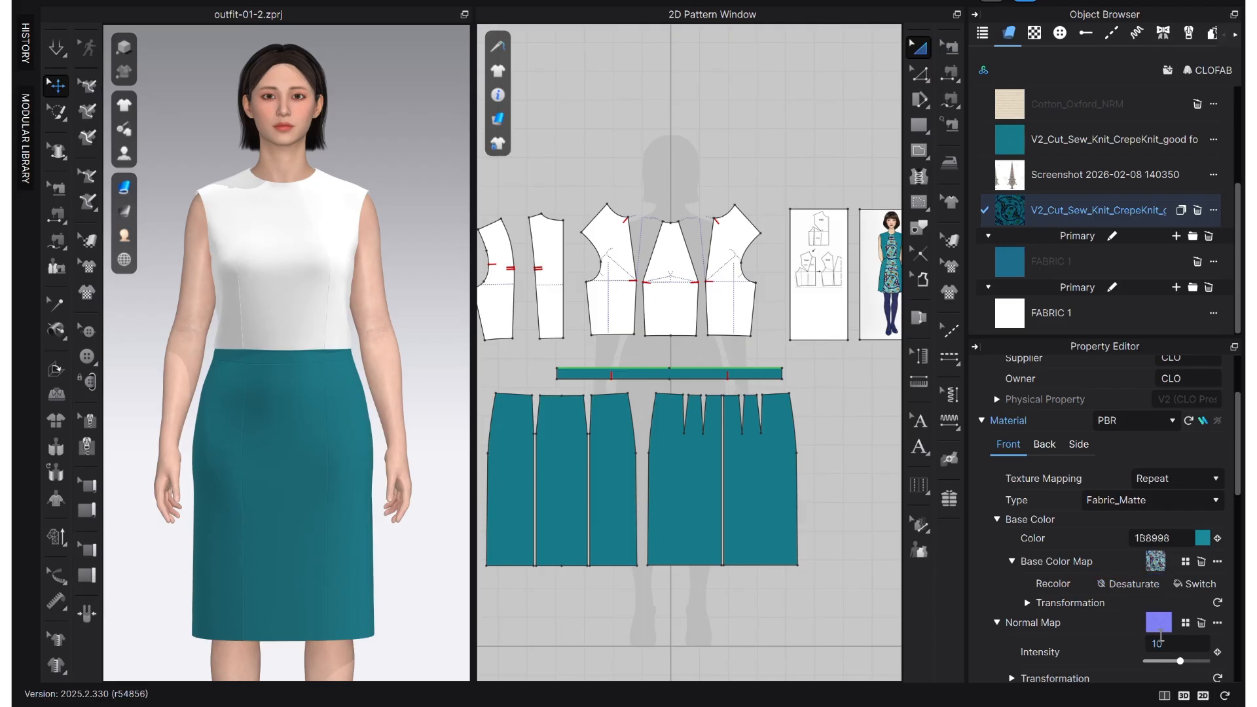
- Set the duplicated crepe knit fabric's base colour to white and close the colour settings
{"action": "left_click", "coordinate": [1203, 540]}
{"action": "left_click", "coordinate": [406, 407]}
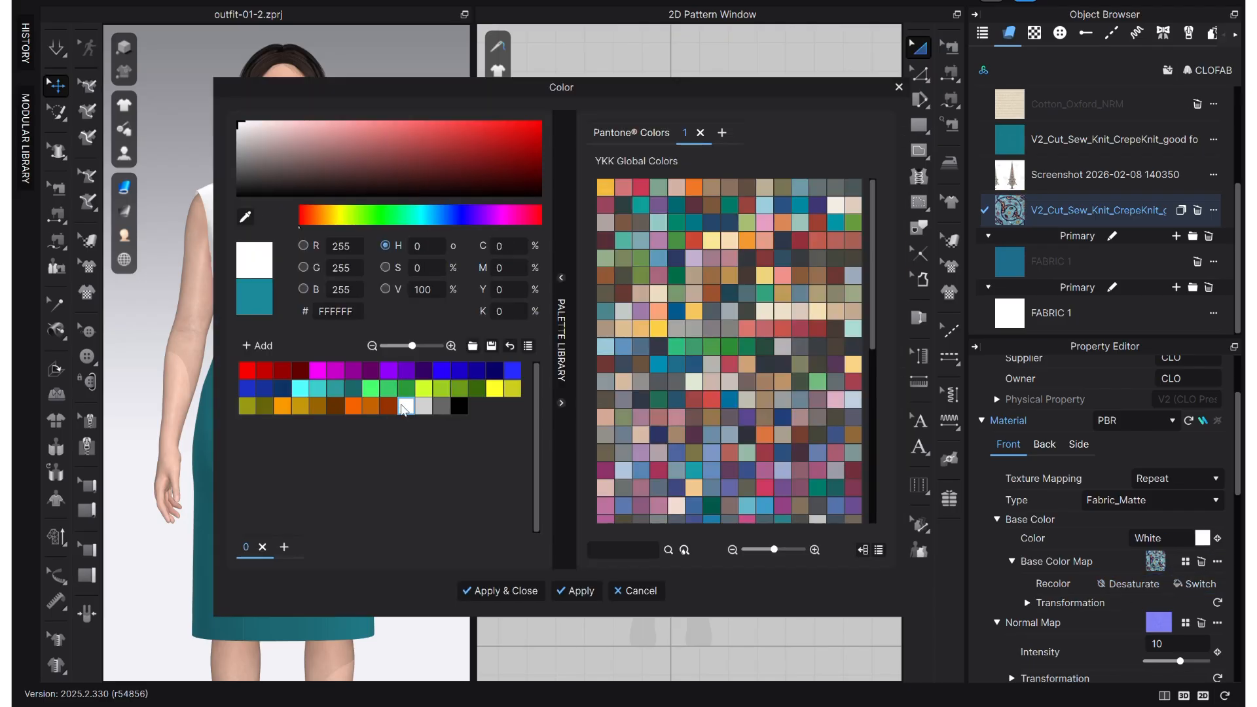
{"action": "left_click", "coordinate": [576, 591]}
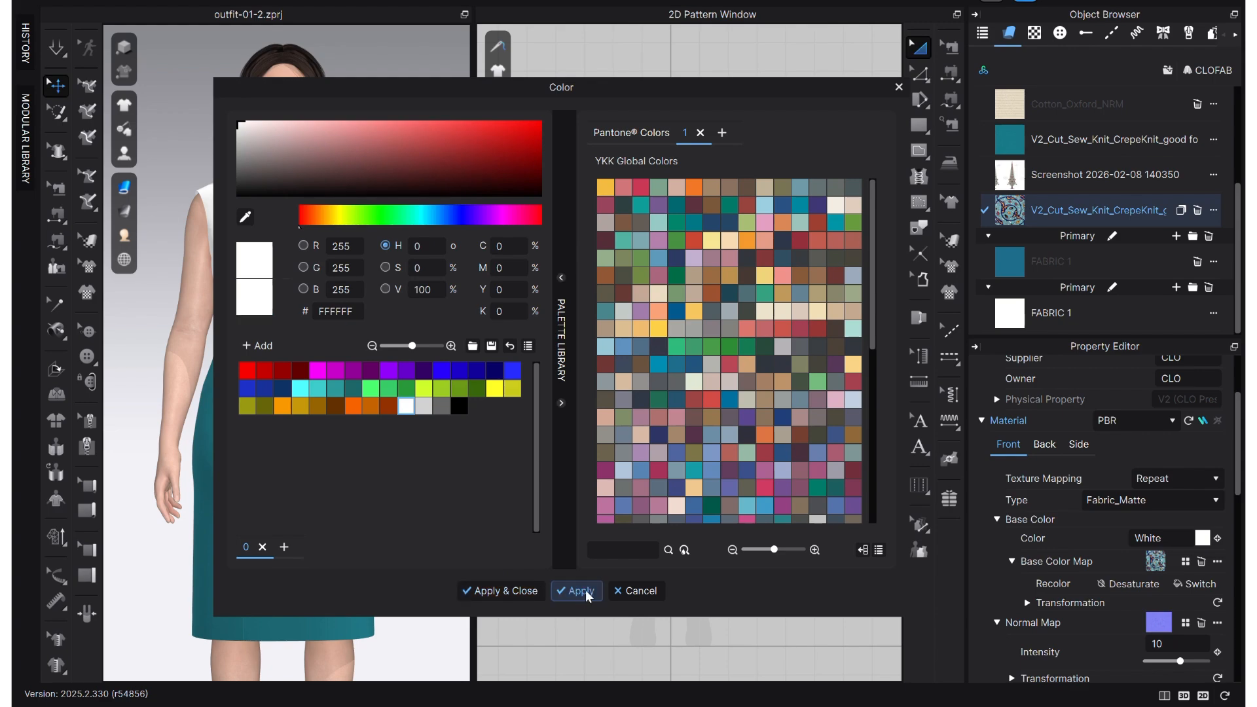
{"action": "left_click", "coordinate": [498, 592]}
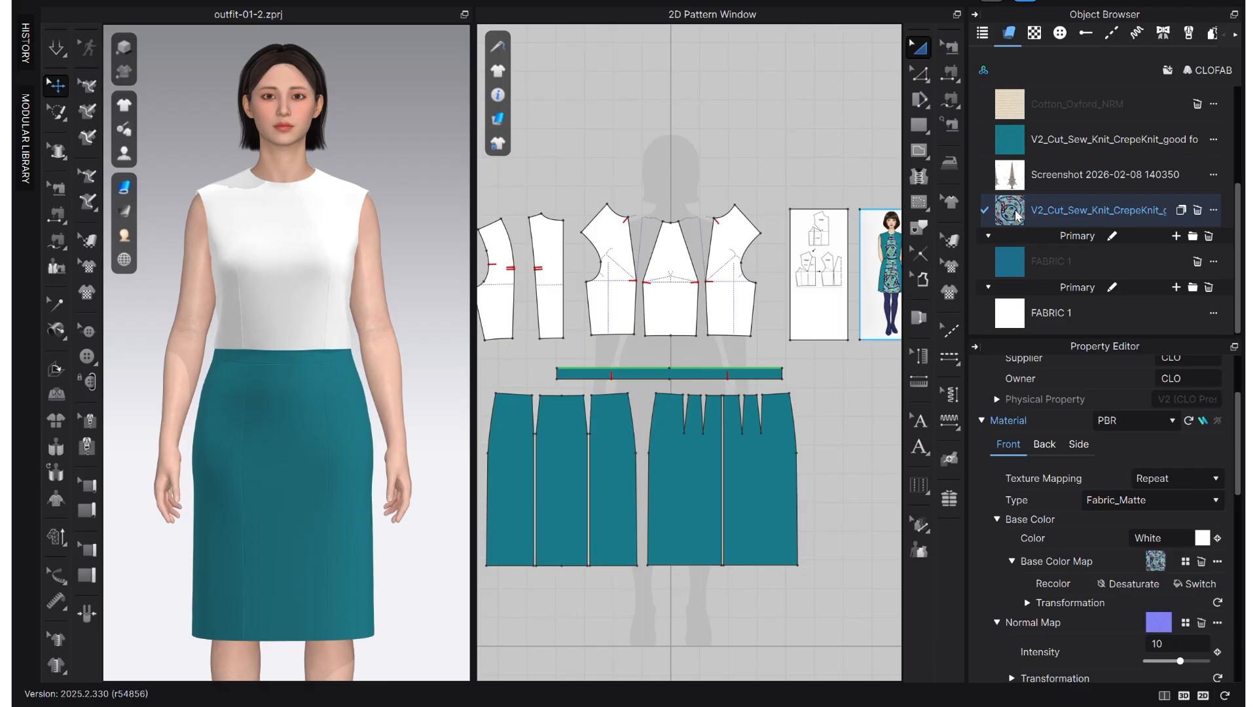
- Assign the printed crepe knit fabric to the centre front skirt panel
{"action": "left_click", "coordinate": [557, 448]}
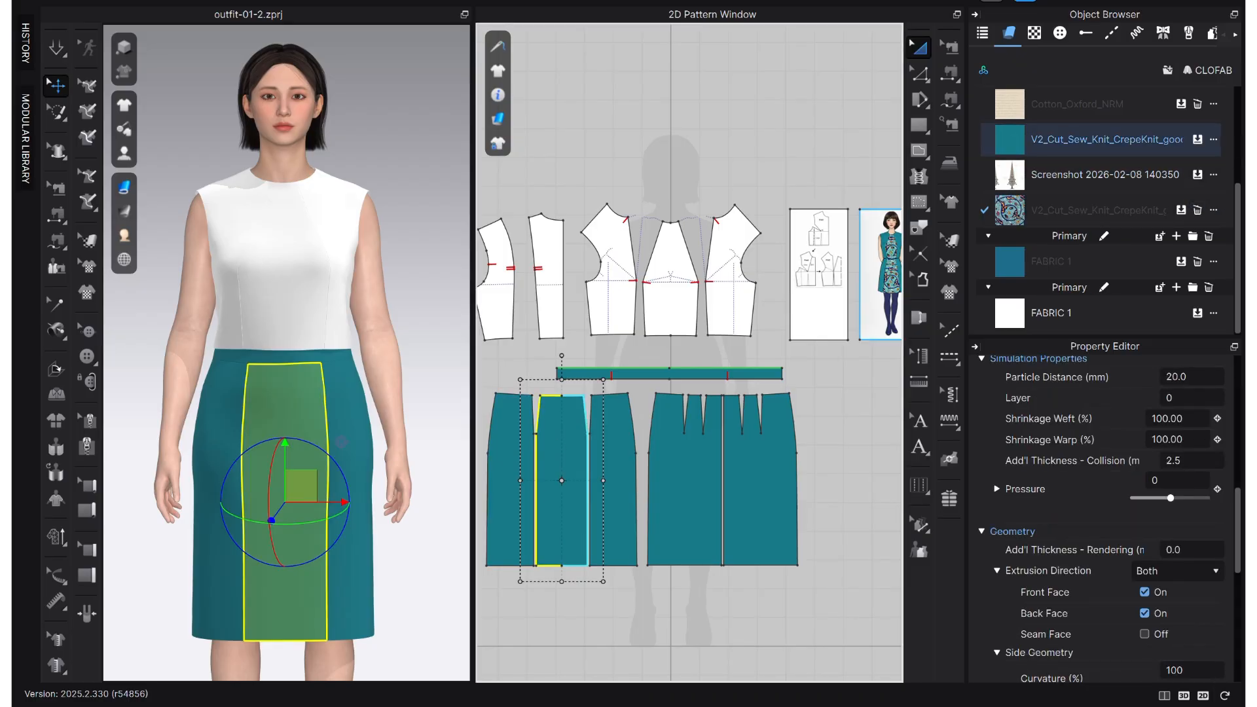
{"action": "left_click", "coordinate": [1183, 212]}
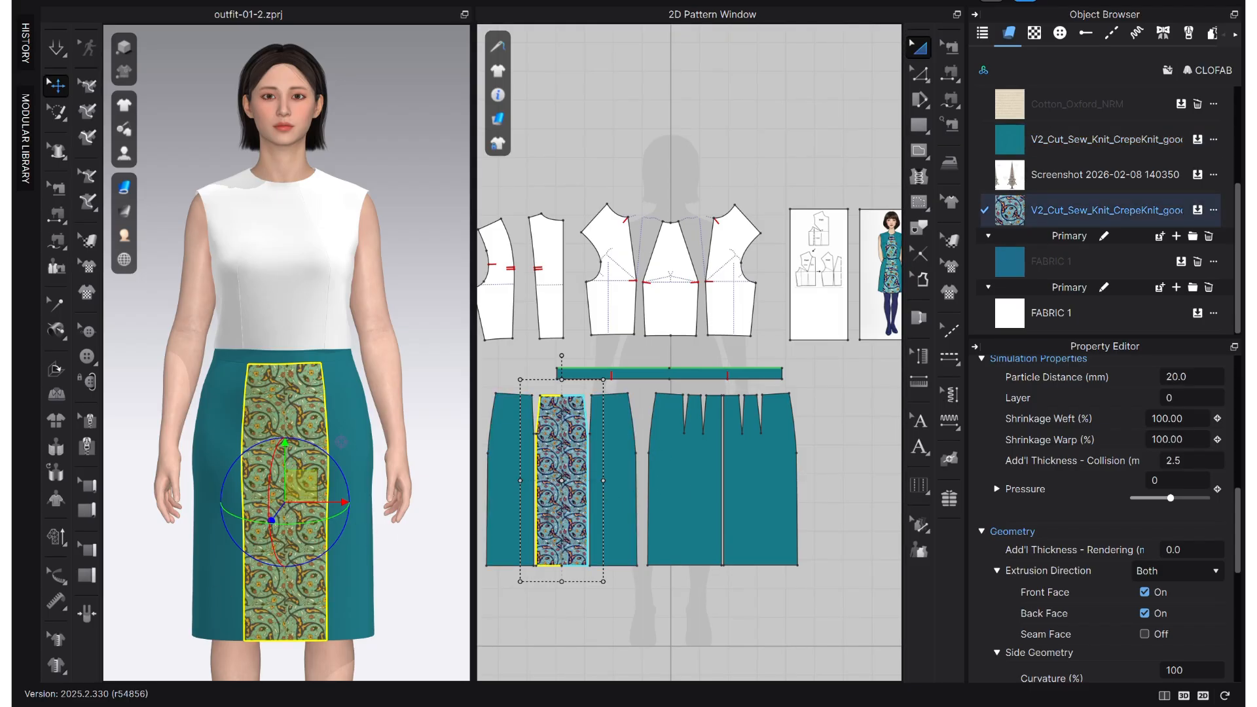
{"action": "scroll", "coordinate": [564, 487], "scroll_direction": "up", "scroll_amount": 5}
{"action": "middle_click_drag", "start_coordinate": [563, 487], "coordinate": [644, 396]}
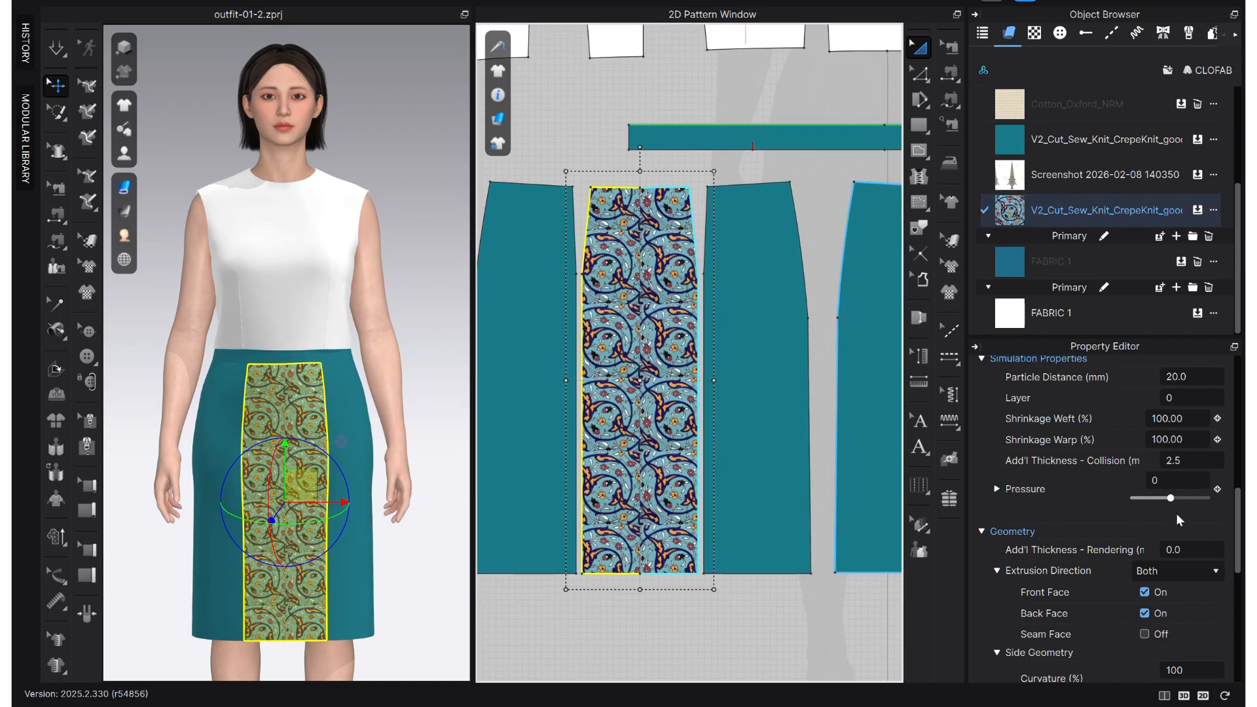
- Open the printed fabric's base colour map in the Texture Editor and turn on Blur Edge and Extend to Other Side for its layer
{"action": "left_click", "coordinate": [1001, 211]}
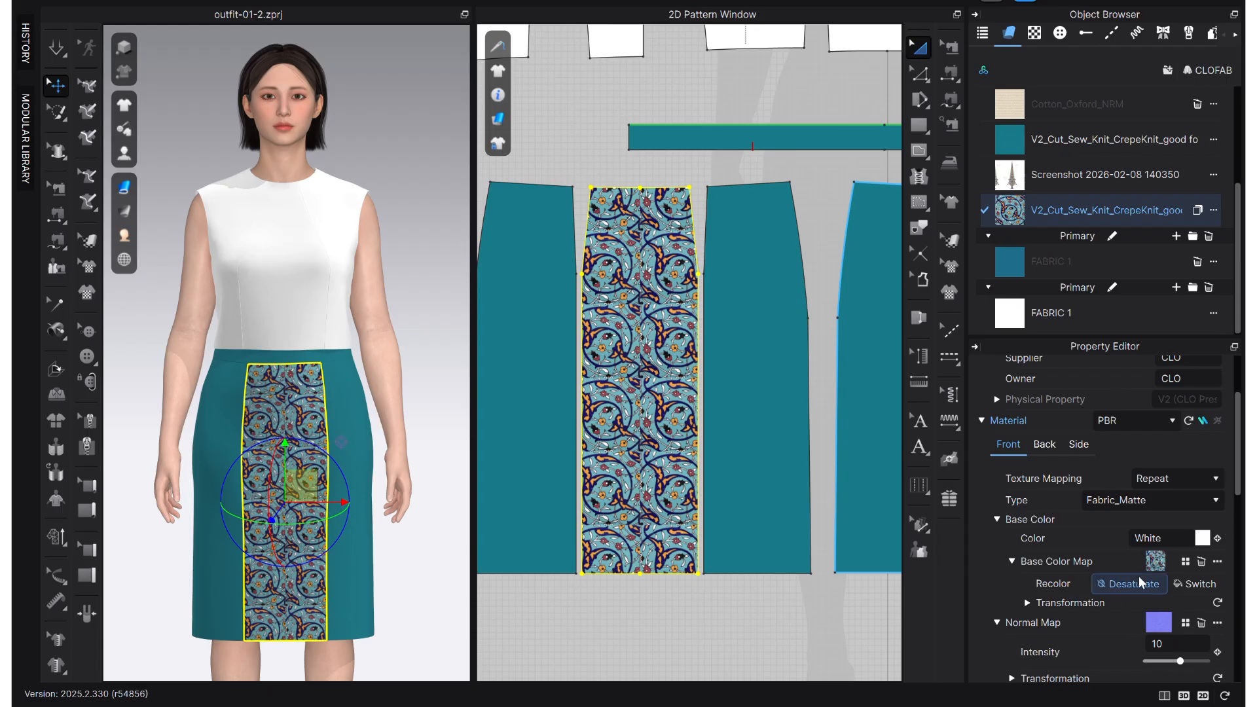
{"action": "left_click", "coordinate": [1217, 561]}
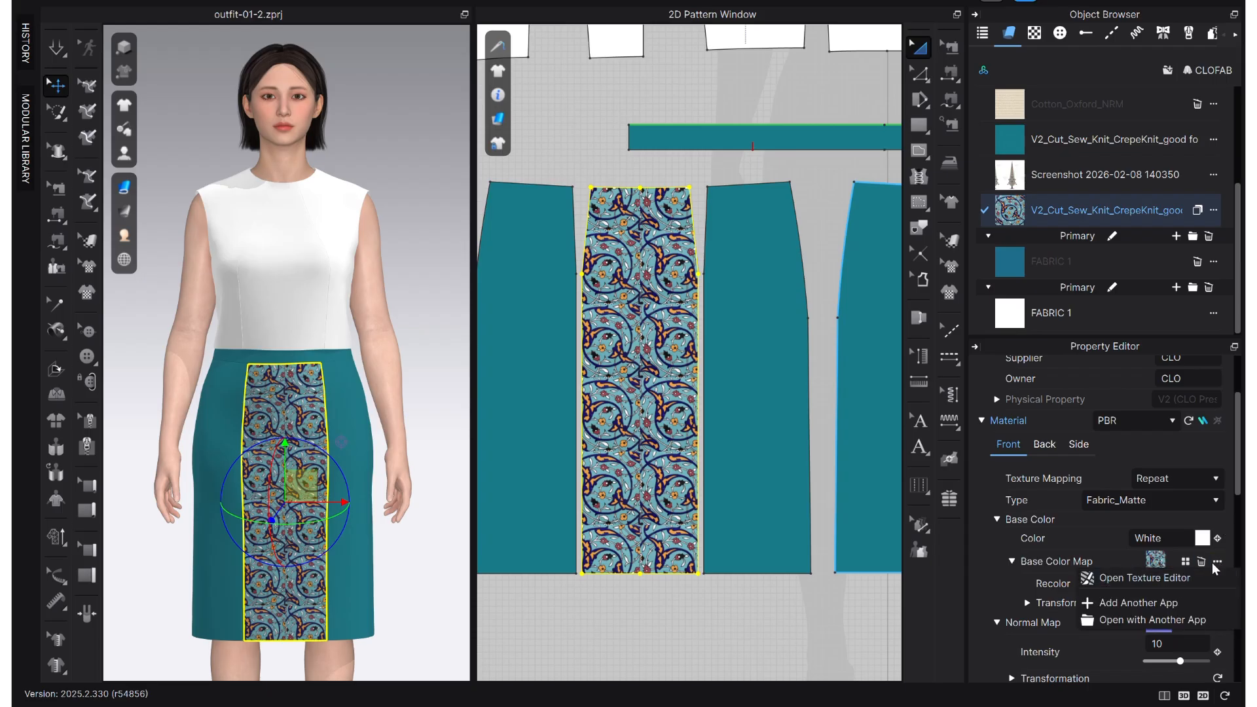
{"action": "left_click", "coordinate": [1143, 578]}
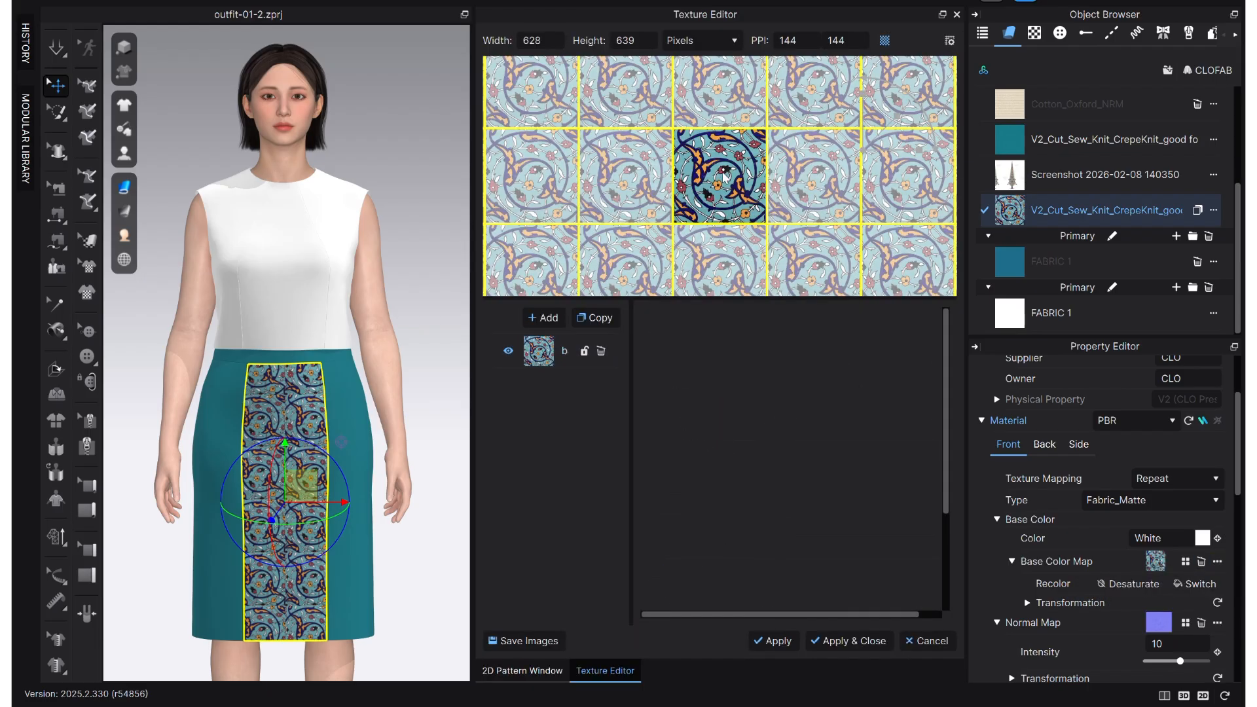
{"action": "scroll", "coordinate": [725, 200], "scroll_direction": "up", "scroll_amount": 1}
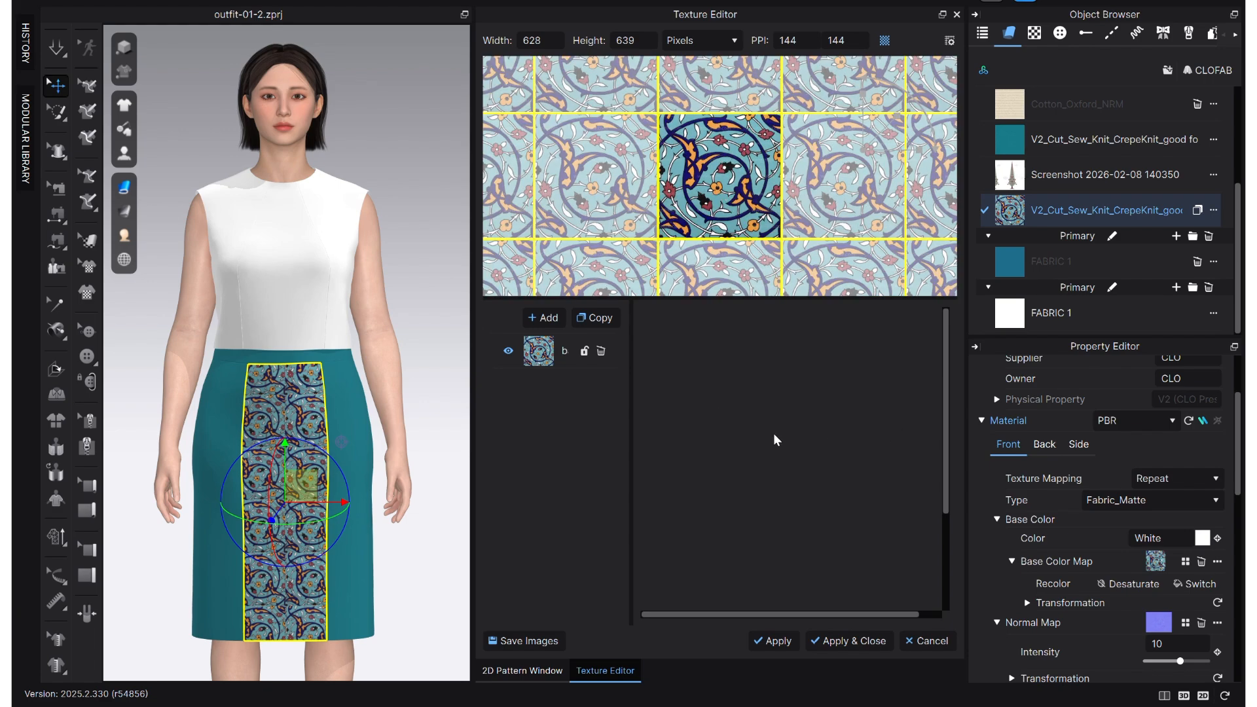
{"action": "left_click", "coordinate": [544, 359]}
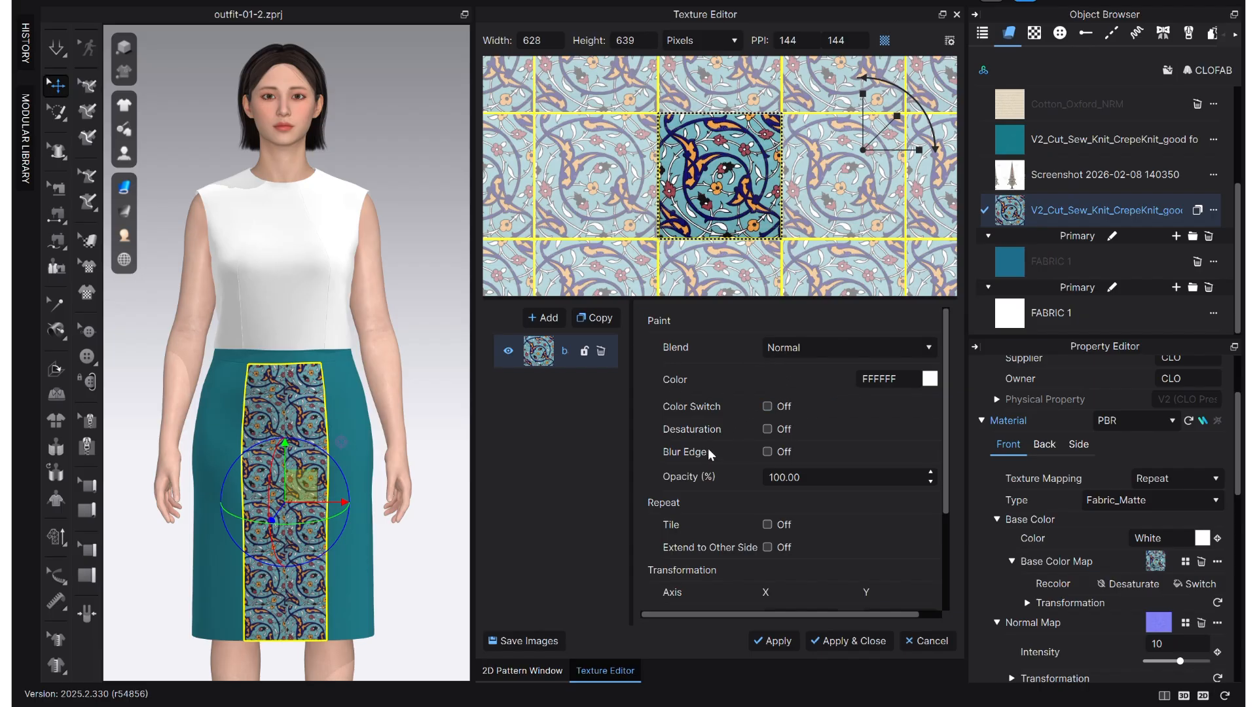
{"action": "left_click", "coordinate": [768, 451]}
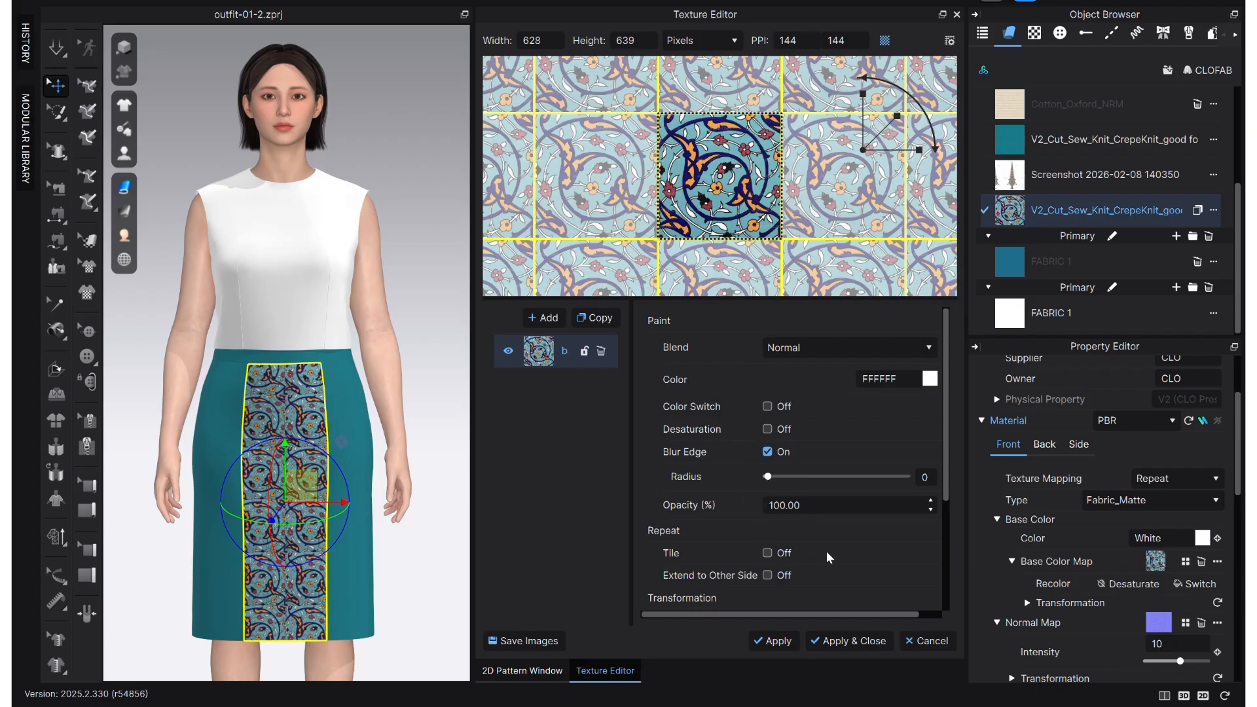
{"action": "scroll", "coordinate": [743, 537], "scroll_direction": "down", "scroll_amount": 2}
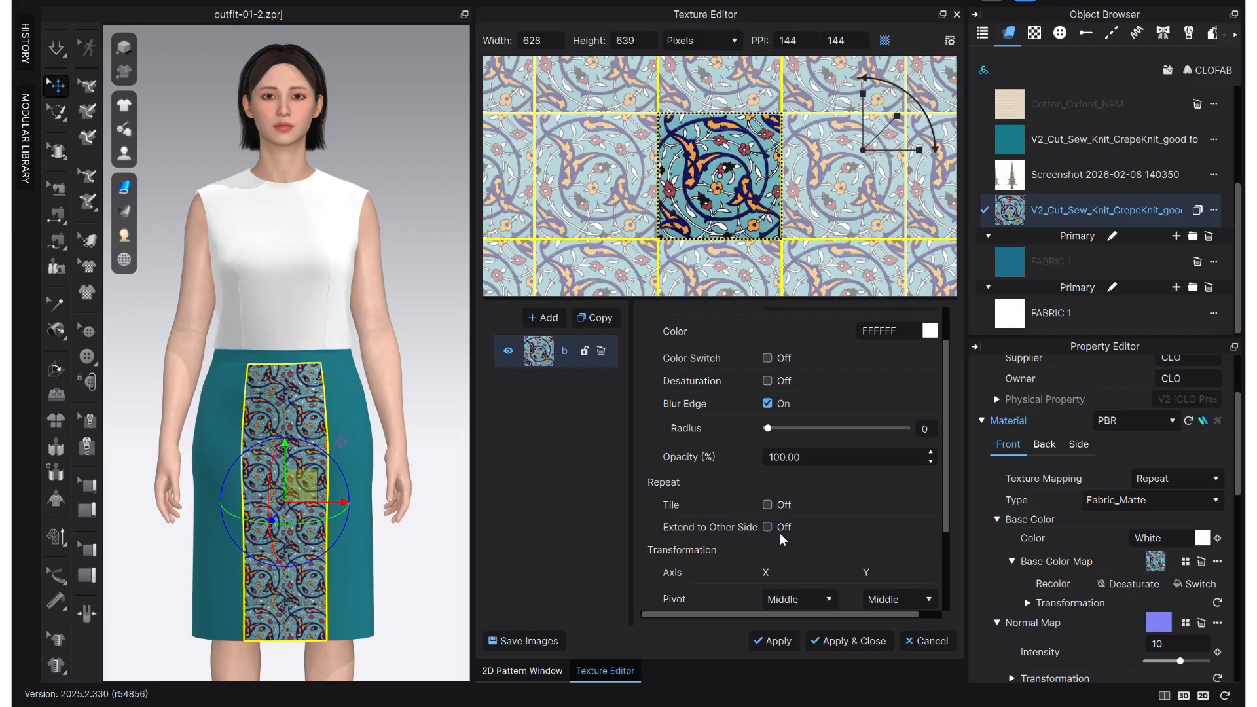
{"action": "scroll", "coordinate": [751, 569], "scroll_direction": "down", "scroll_amount": 4}
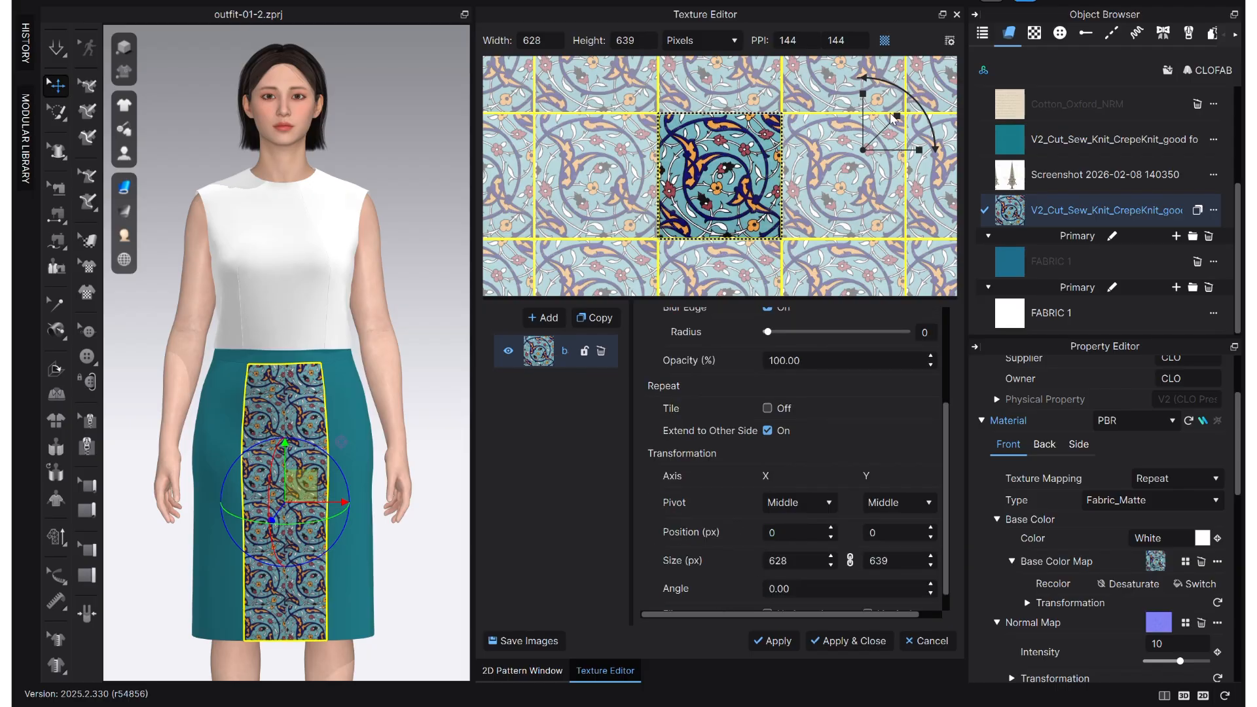
- Enlarge the print layer to about 812 × 826 px, reposition it to about X 298, Y 233 px, and apply and close
{"action": "left_click_drag", "start_coordinate": [893, 116], "coordinate": [901, 119]}
{"action": "left_click_drag", "start_coordinate": [742, 198], "coordinate": [802, 198]}
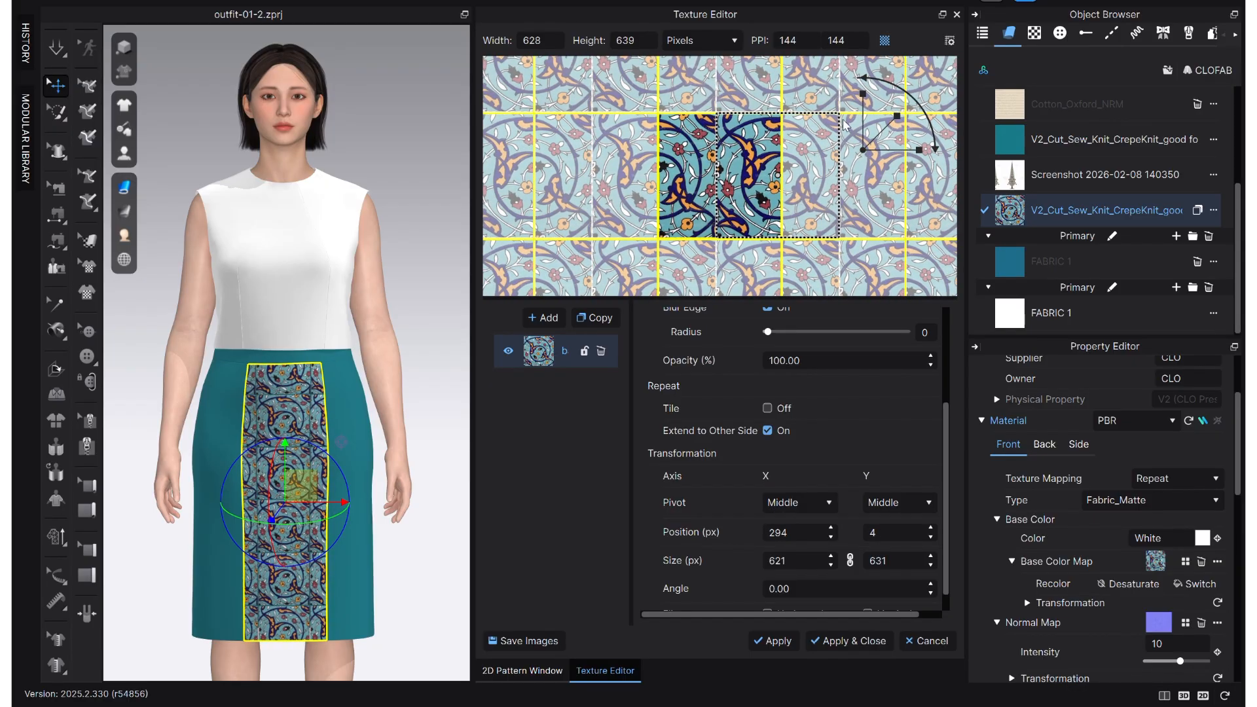
{"action": "mouse_move", "coordinate": [895, 115]}
{"action": "left_mouse_down"}
{"action": "mouse_move", "coordinate": [912, 111]}
{"action": "mouse_move", "coordinate": [900, 120]}
{"action": "left_mouse_up"}
{"action": "left_click_drag", "start_coordinate": [753, 196], "coordinate": [753, 199]}
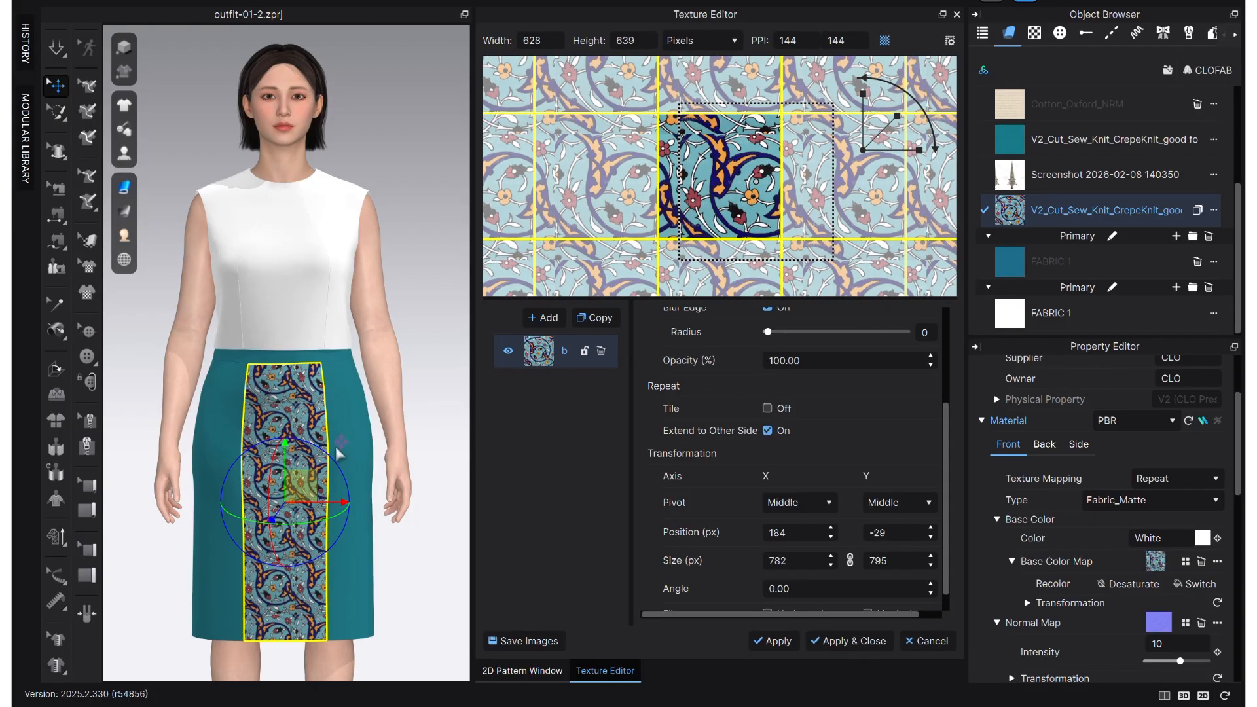
{"action": "left_click_drag", "start_coordinate": [855, 130], "coordinate": [857, 82]}
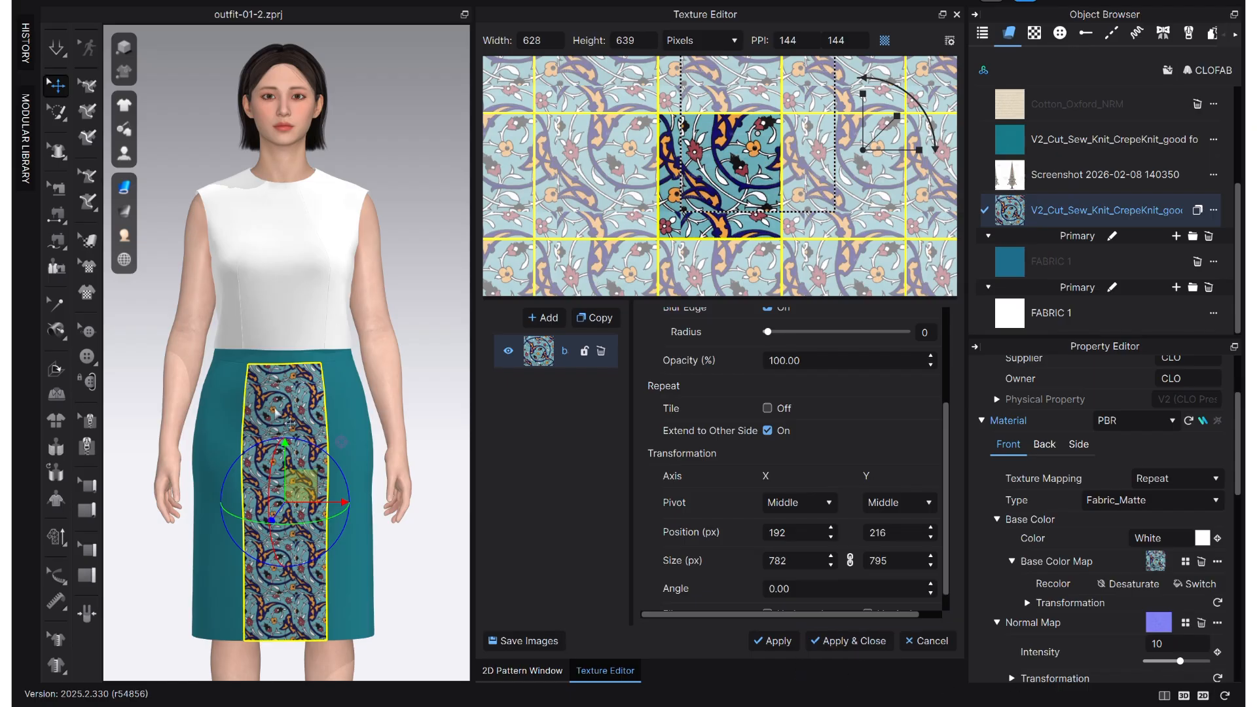
{"action": "left_click_drag", "start_coordinate": [722, 195], "coordinate": [721, 200]}
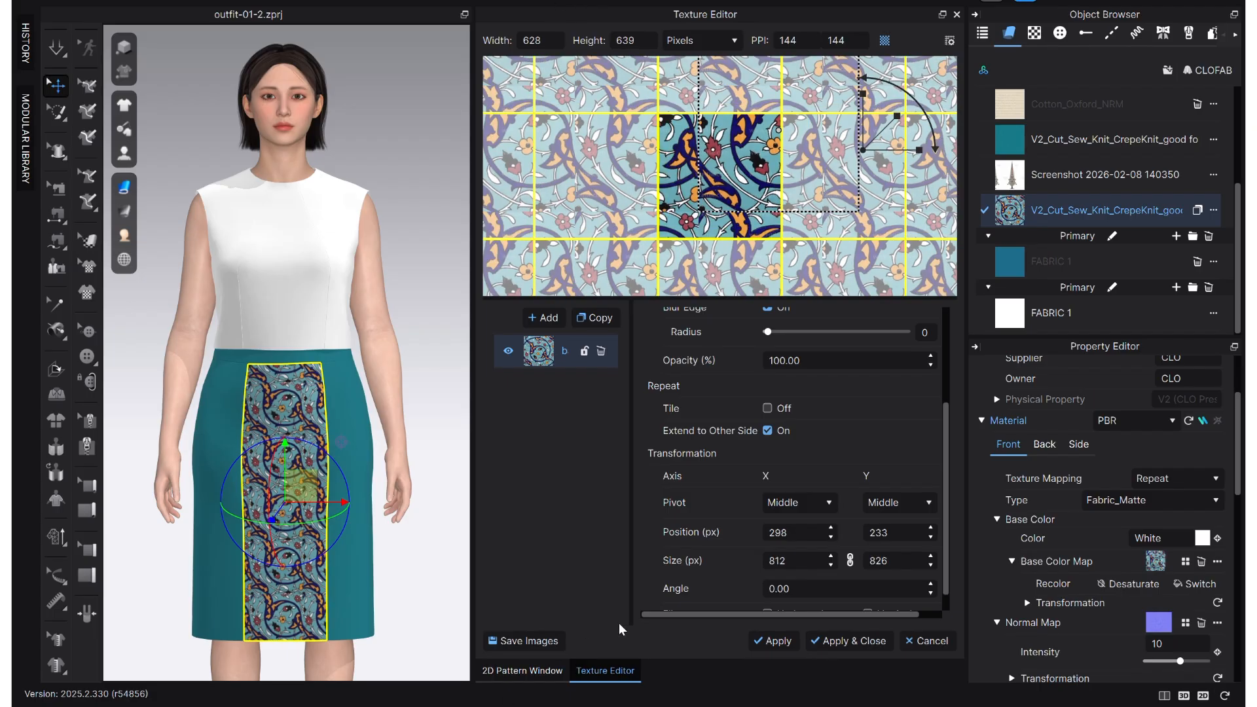
{"action": "left_click", "coordinate": [840, 641]}
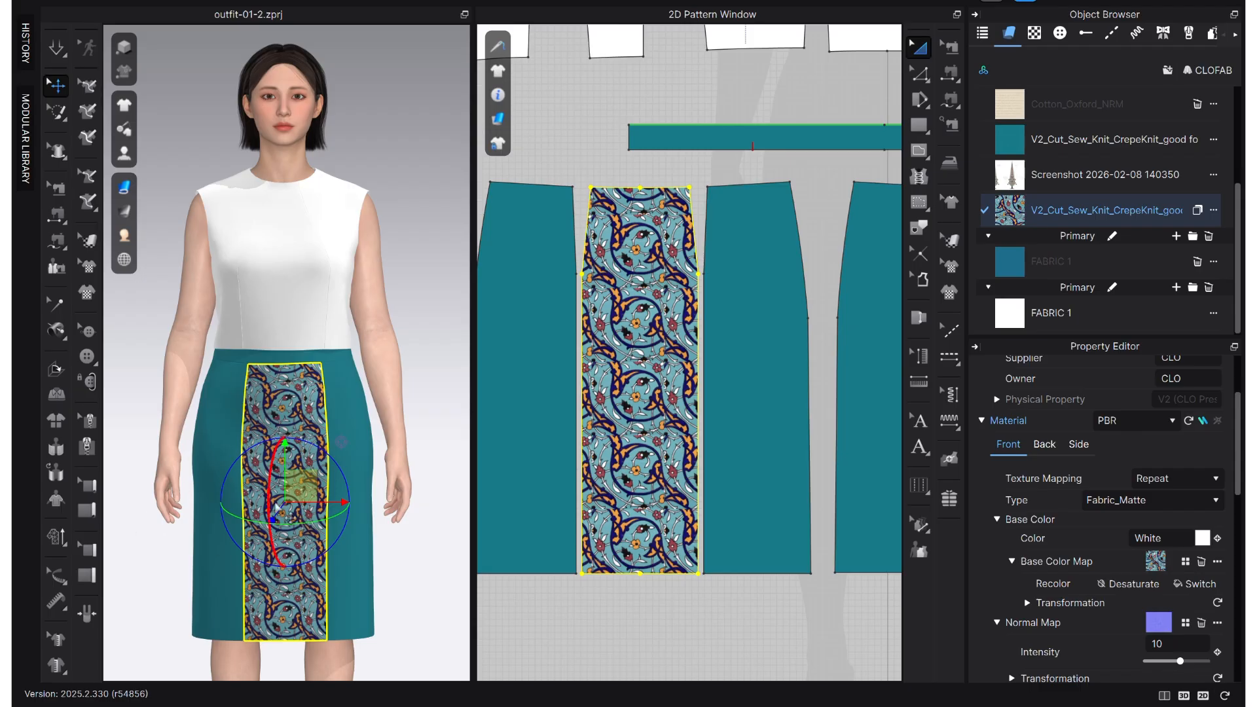
- Delete the left half of the back skirt pattern
{"action": "scroll", "coordinate": [640, 471], "scroll_direction": "down", "scroll_amount": 5}
{"action": "middle_click_drag", "start_coordinate": [736, 442], "coordinate": [613, 429]}
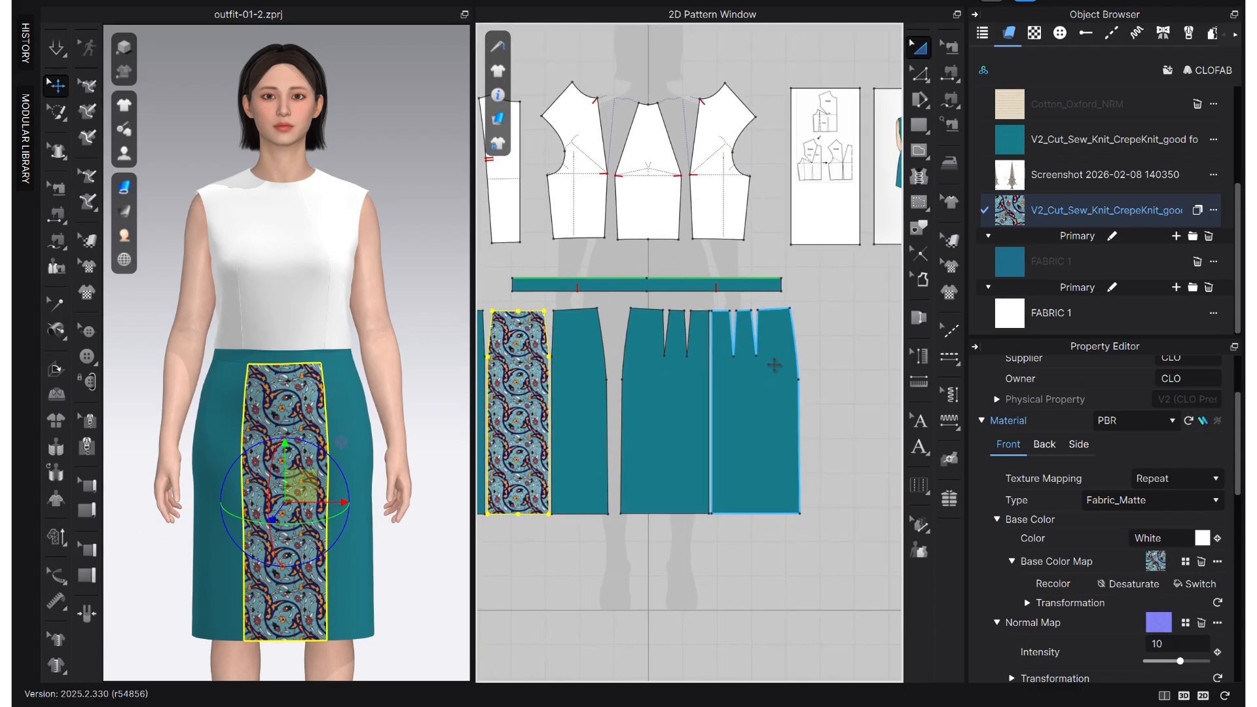
{"action": "scroll", "coordinate": [767, 367], "scroll_direction": "up", "scroll_amount": 3}
{"action": "right_click_drag", "start_coordinate": [189, 540], "coordinate": [418, 526]}
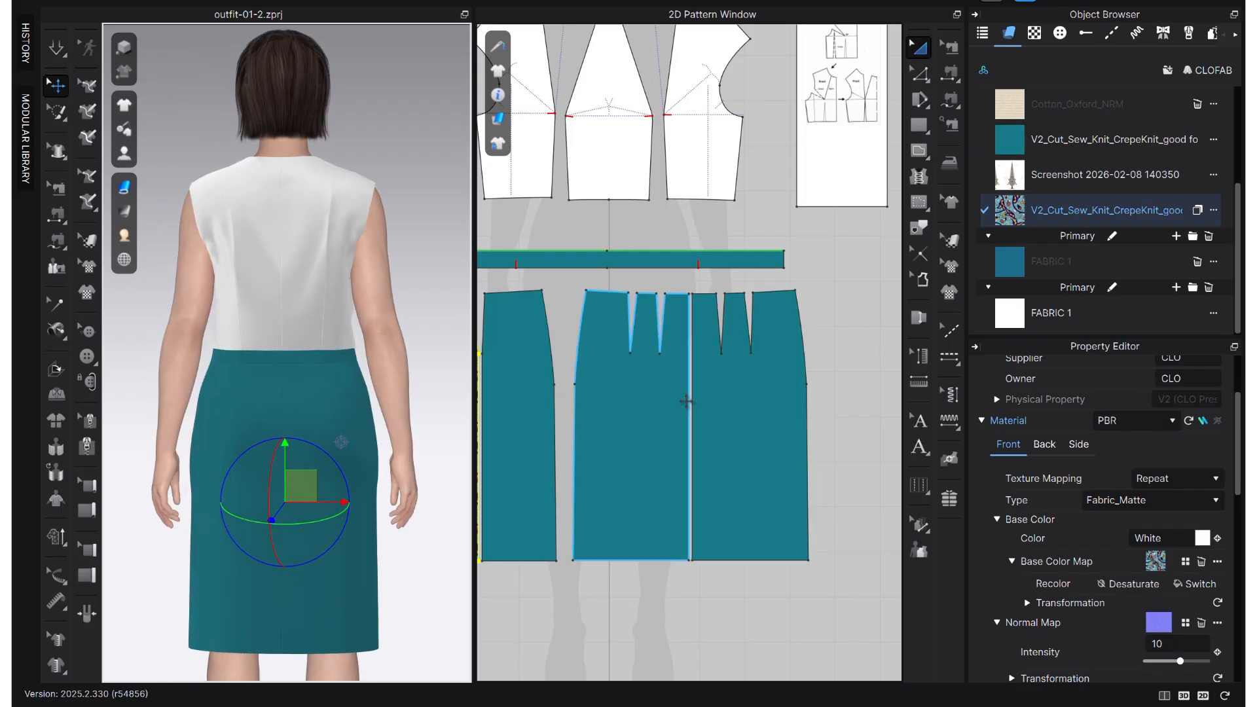
{"action": "left_click", "coordinate": [627, 422]}
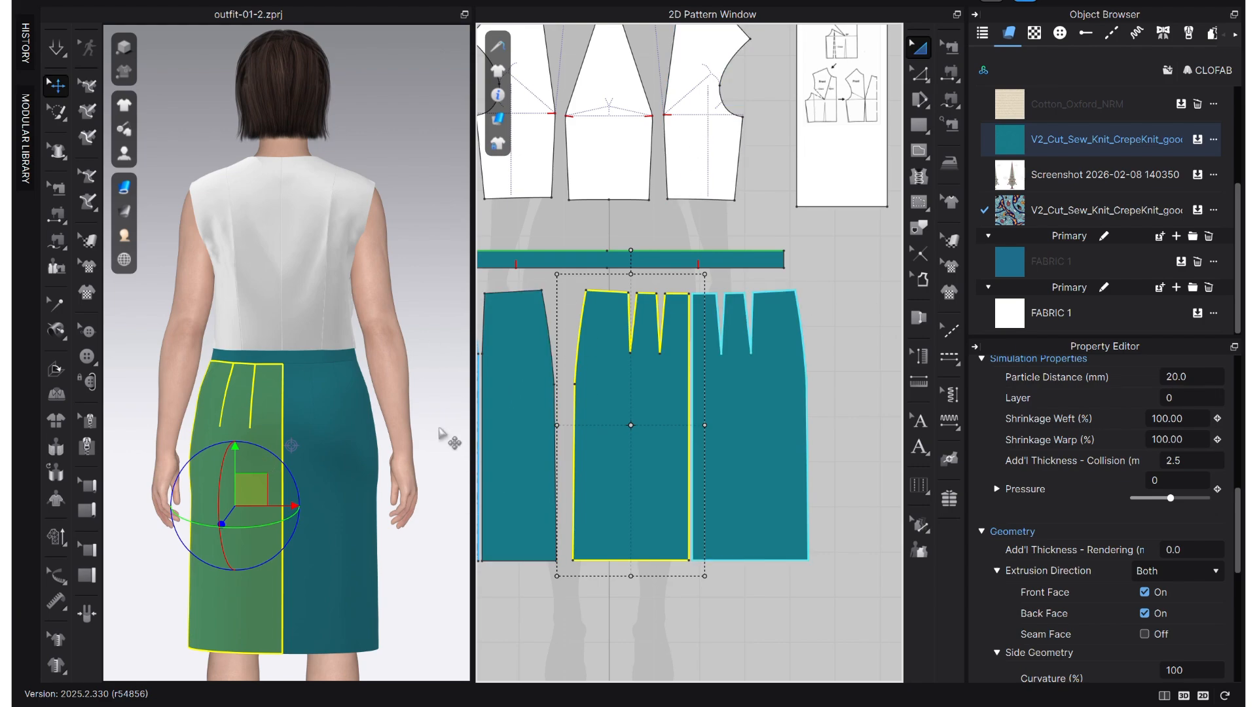
{"action": "key", "text": "Delete"}
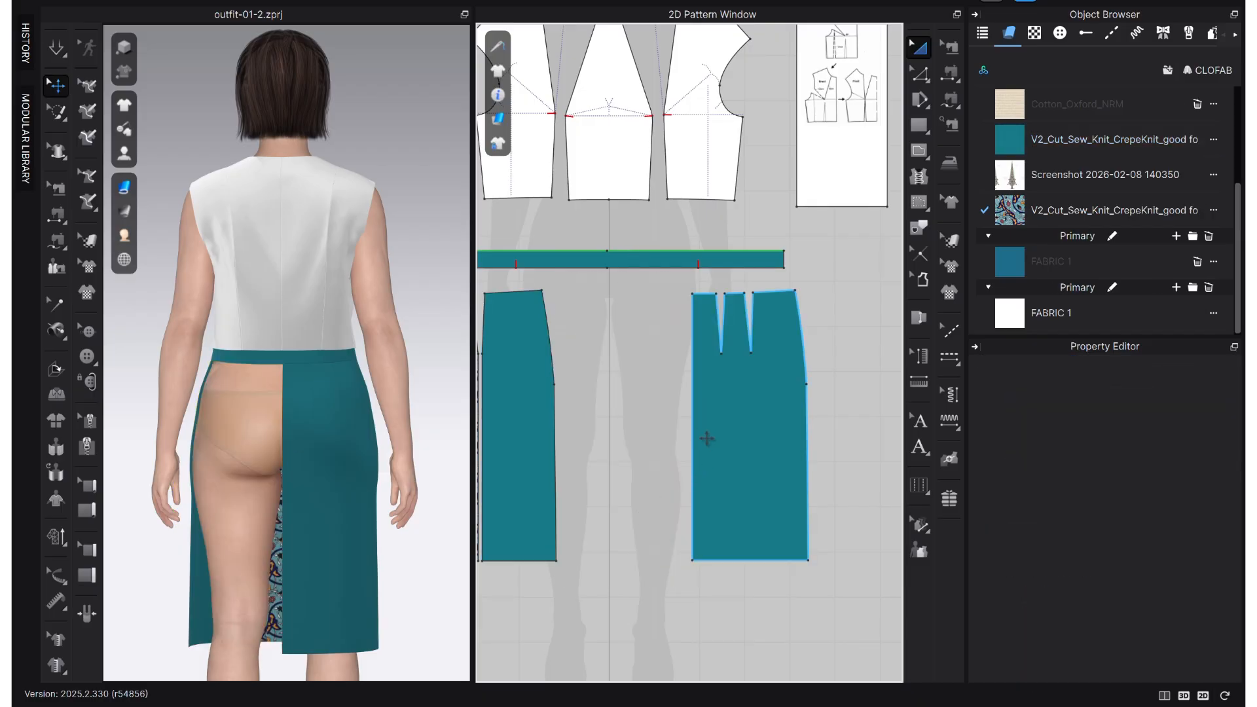
- Unfold the remaining back skirt half along its centre back edge with symmetric editing and sewing, and simulate the skirt
{"action": "left_click", "coordinate": [707, 438]}
{"action": "right_click", "coordinate": [695, 423]}
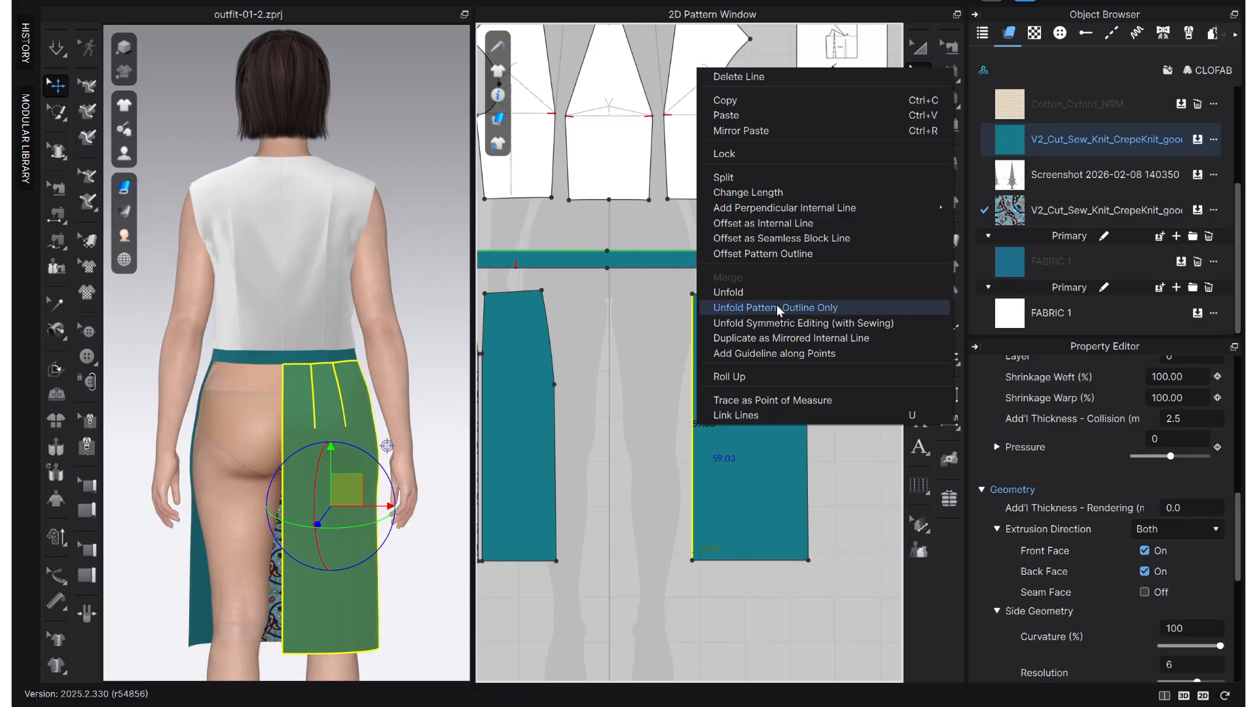
{"action": "left_click", "coordinate": [847, 328]}
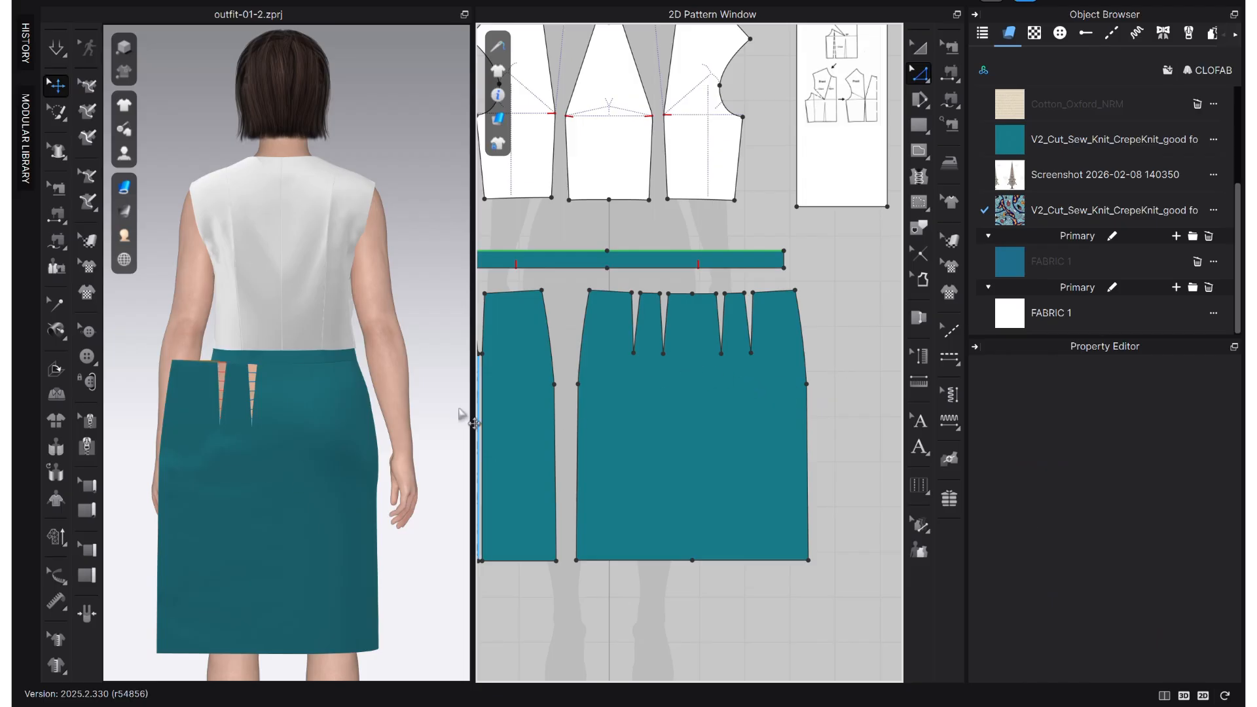
{"action": "key", "text": "space"}
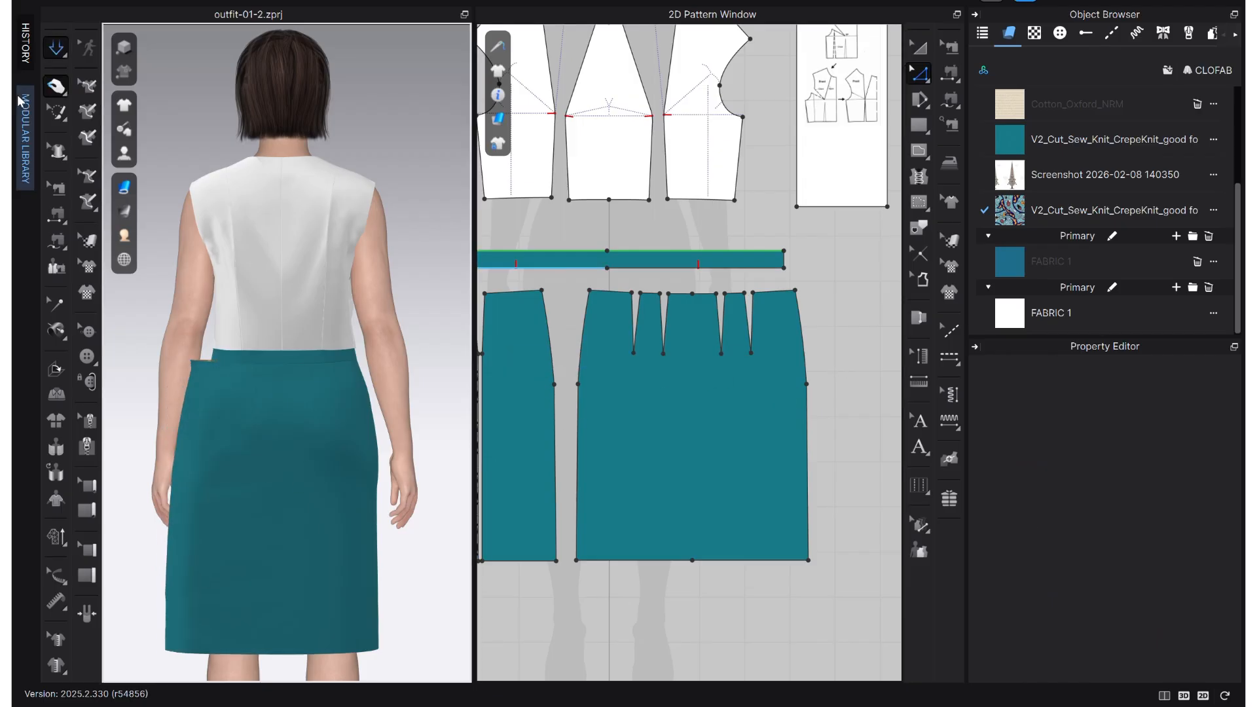
- Check the waist dart widths on the back skirt and delete the inner pair of darts
{"action": "scroll", "coordinate": [682, 334], "scroll_direction": "up", "scroll_amount": 3}
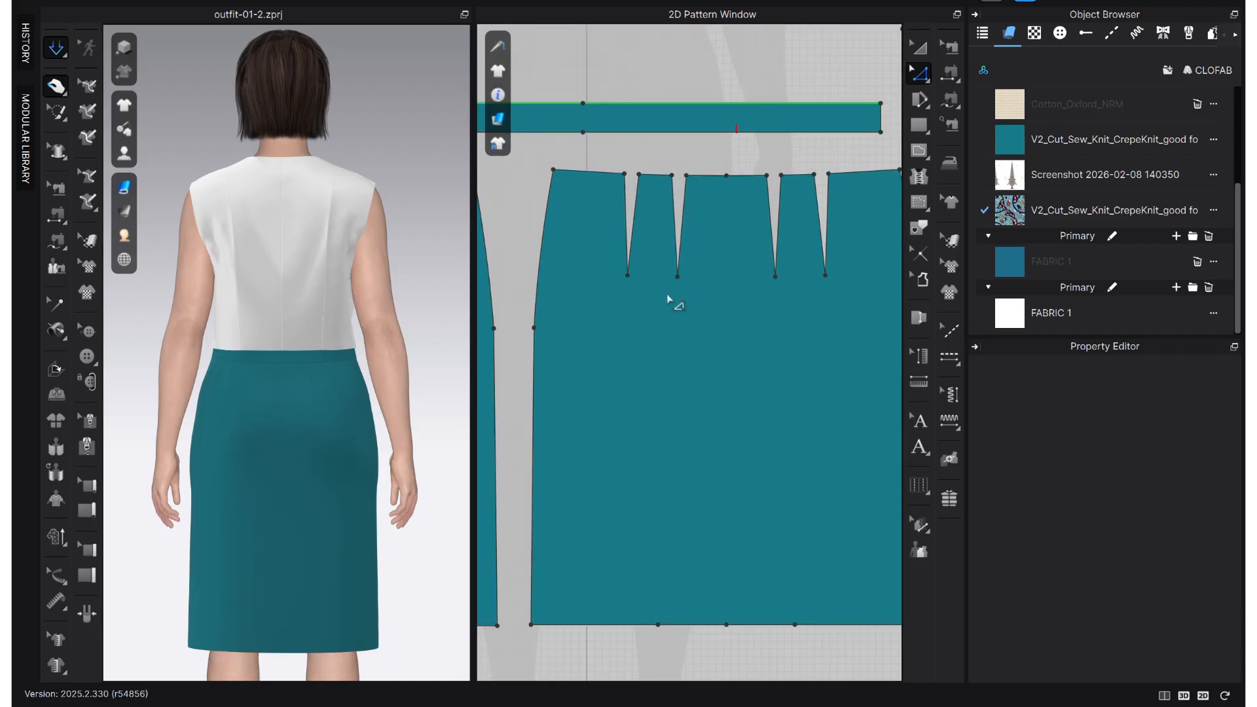
{"action": "middle_click_drag", "start_coordinate": [620, 245], "coordinate": [696, 228]}
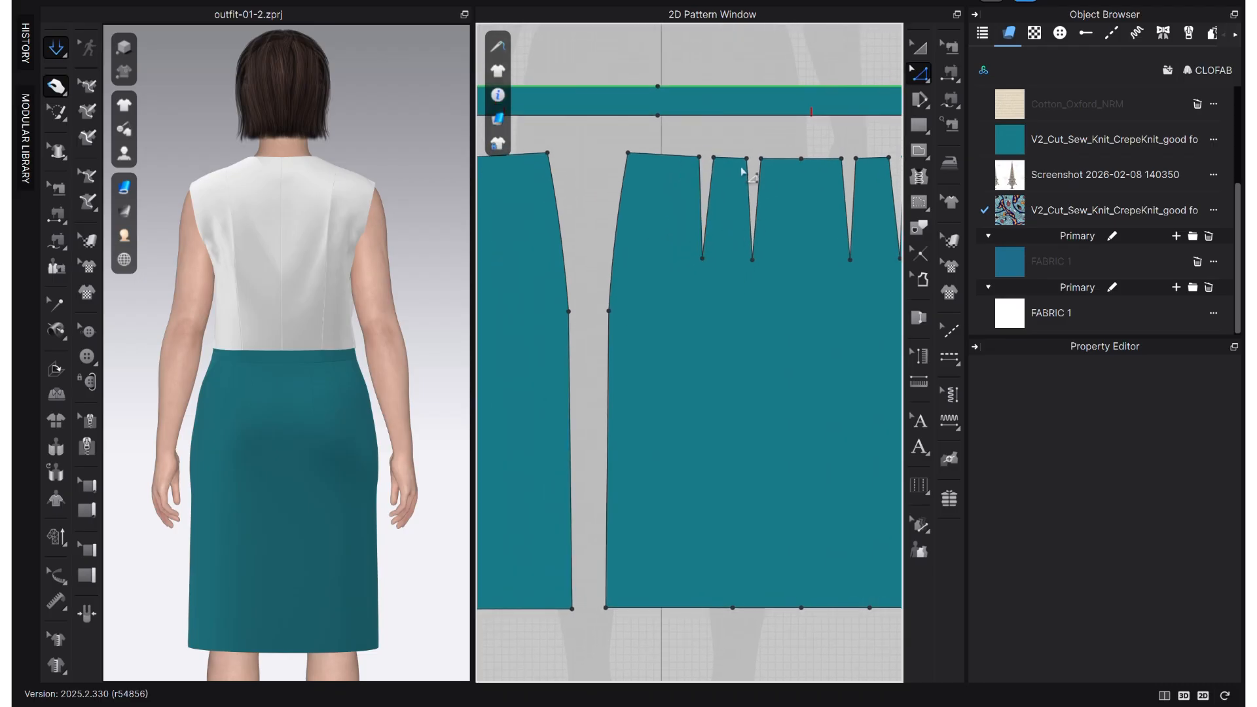
{"action": "key", "text": "g"}
{"action": "scroll", "coordinate": [740, 141], "scroll_direction": "up", "scroll_amount": 3}
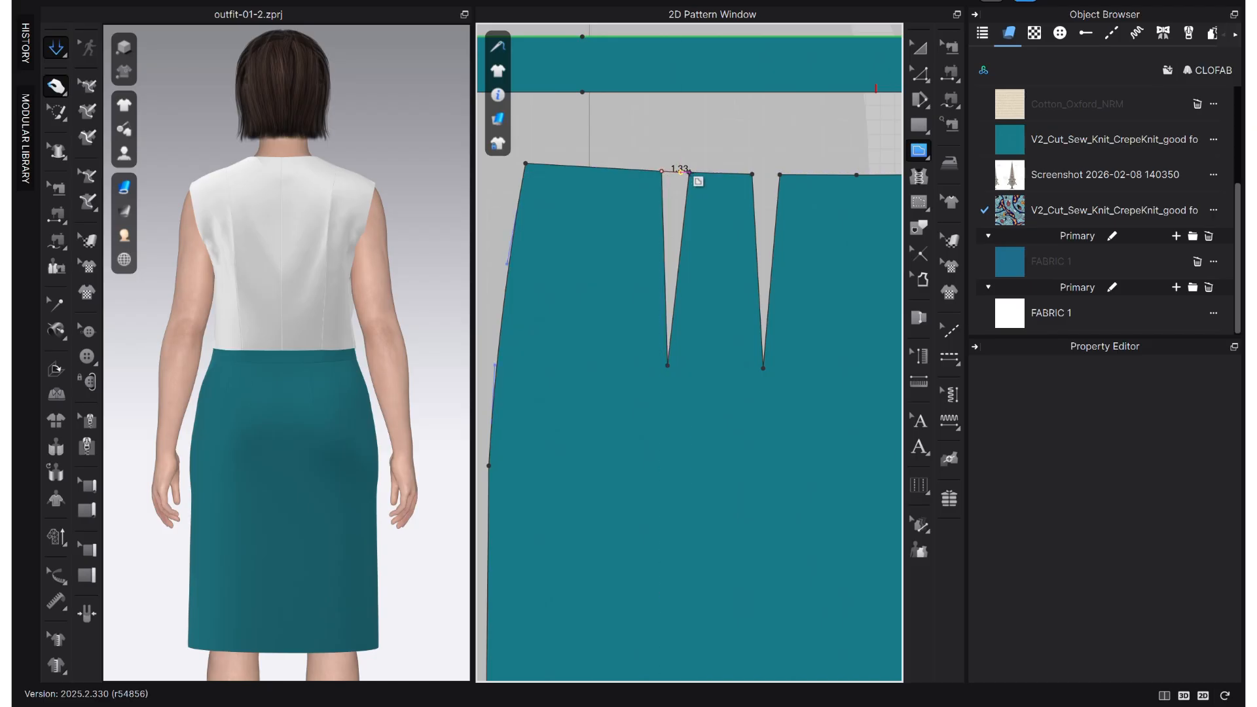
{"action": "scroll", "coordinate": [685, 170], "scroll_direction": "up", "scroll_amount": 3}
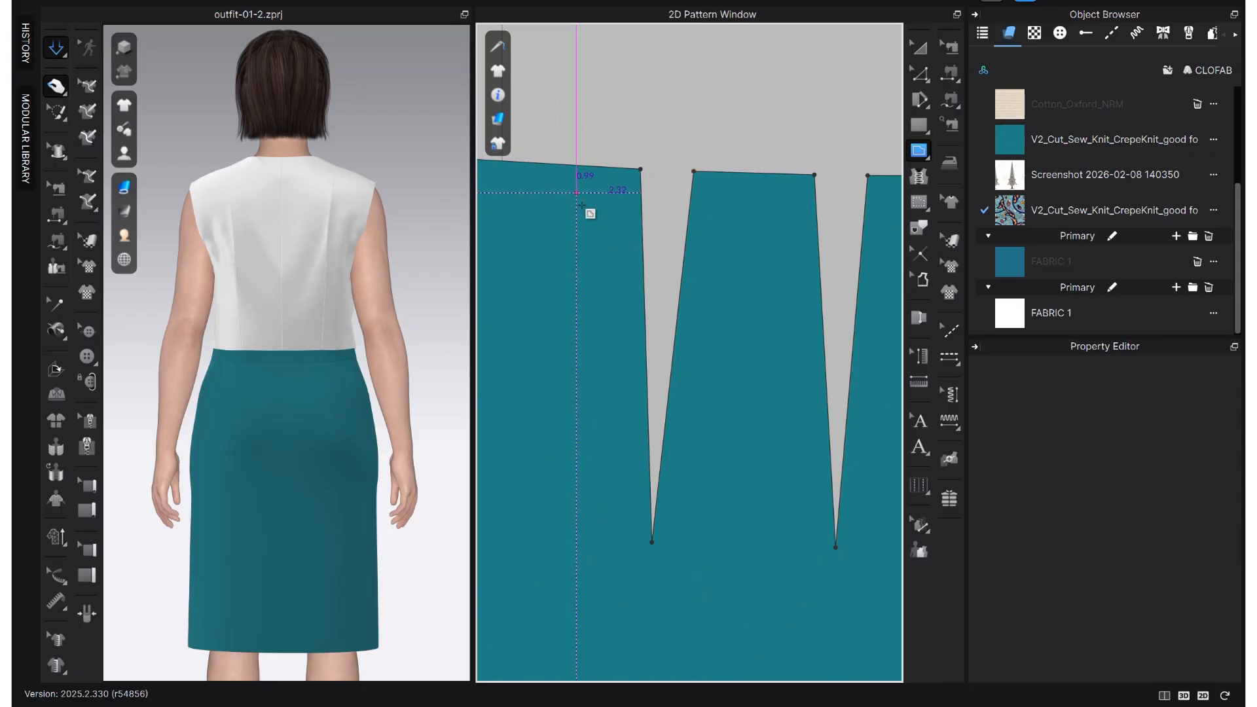
{"action": "scroll", "coordinate": [560, 26], "scroll_direction": "down", "scroll_amount": 3}
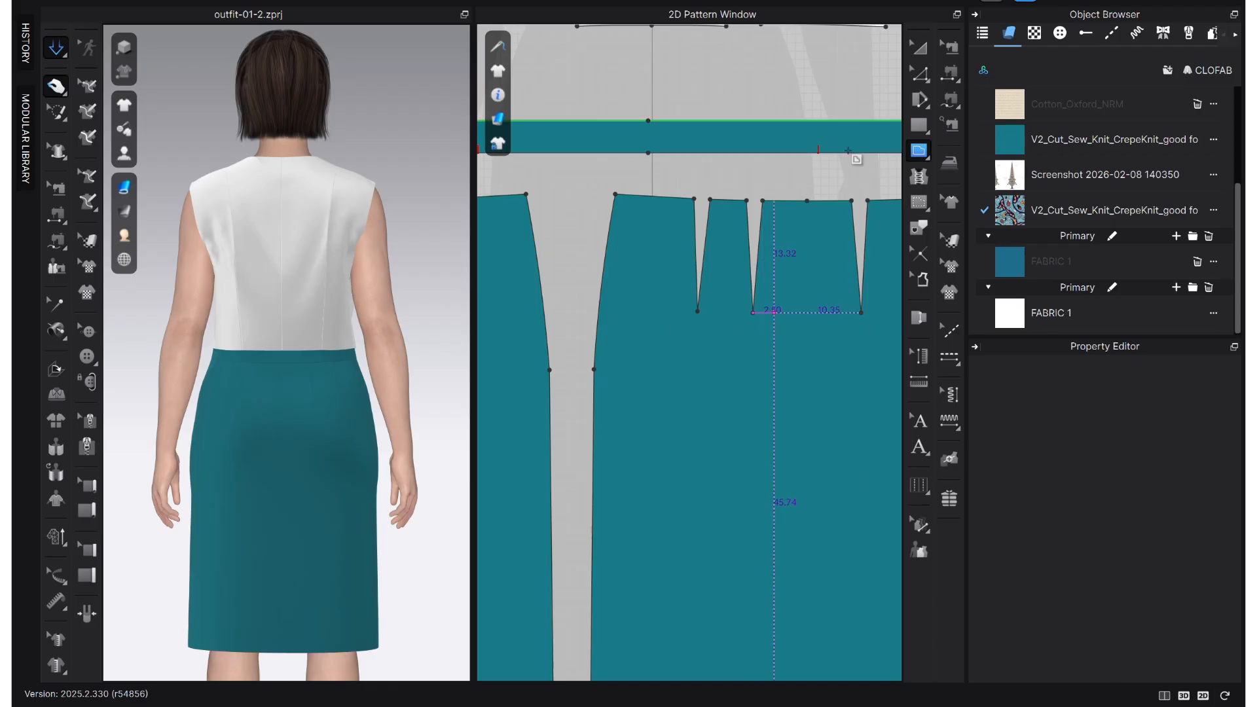
{"action": "left_click", "coordinate": [919, 73]}
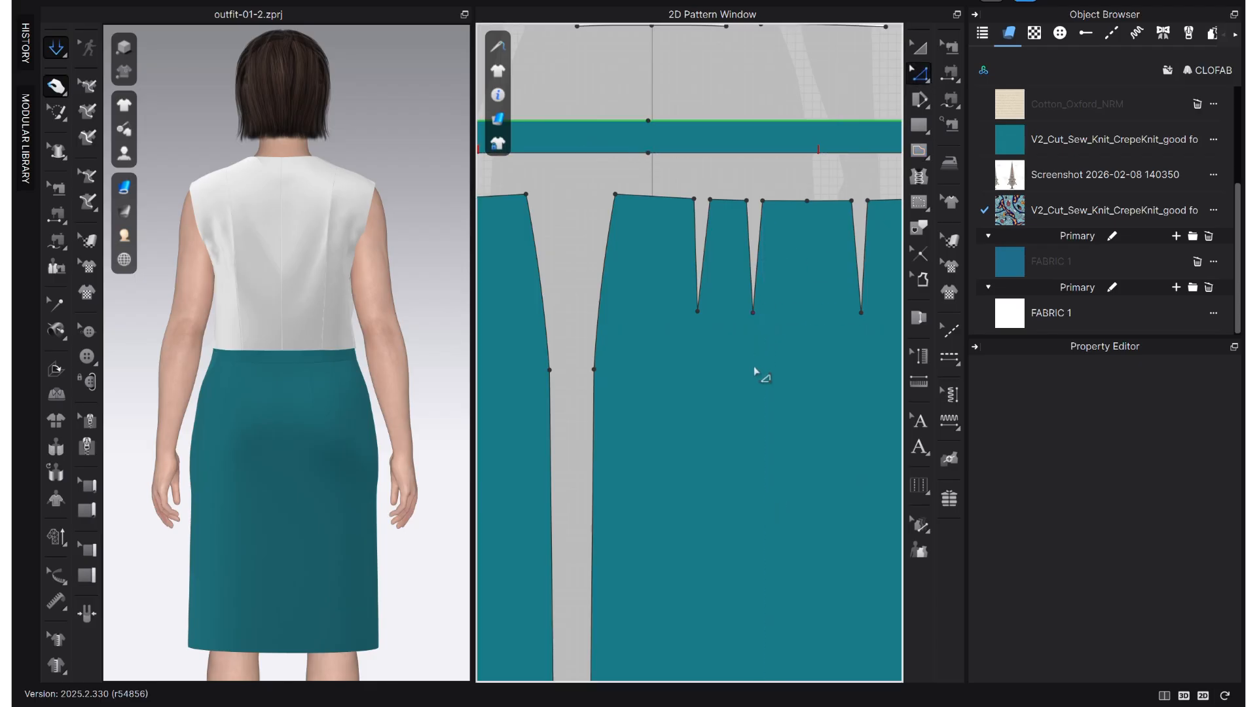
{"action": "left_click", "coordinate": [756, 315]}
{"action": "key", "text": "Delete"}
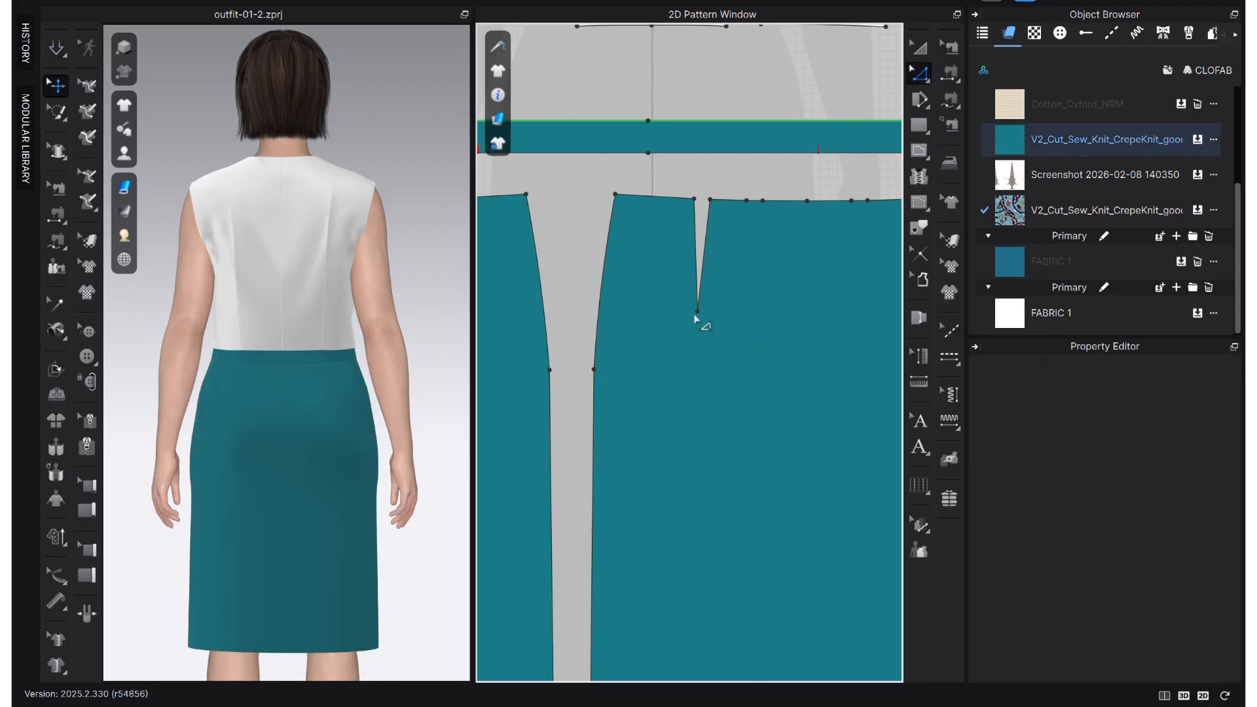
- Try removing the outer pair of waist darts by deleting their tip points
{"action": "left_click", "coordinate": [697, 312]}
{"action": "key", "text": "Delete"}
{"action": "scroll", "coordinate": [733, 229], "scroll_direction": "up", "scroll_amount": 2}
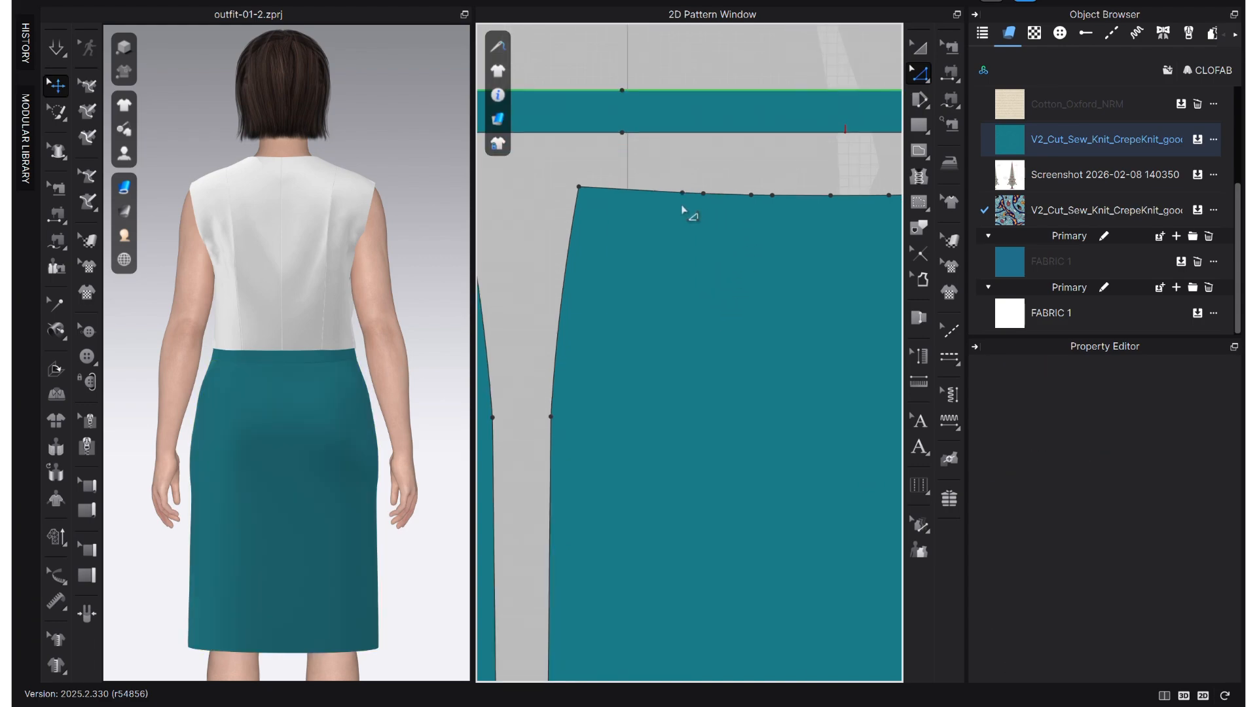
{"action": "scroll", "coordinate": [697, 208], "scroll_direction": "up", "scroll_amount": 1}
{"action": "middle_click_drag", "start_coordinate": [668, 209], "coordinate": [617, 276]}
{"action": "scroll", "coordinate": [612, 280], "scroll_direction": "down", "scroll_amount": 4}
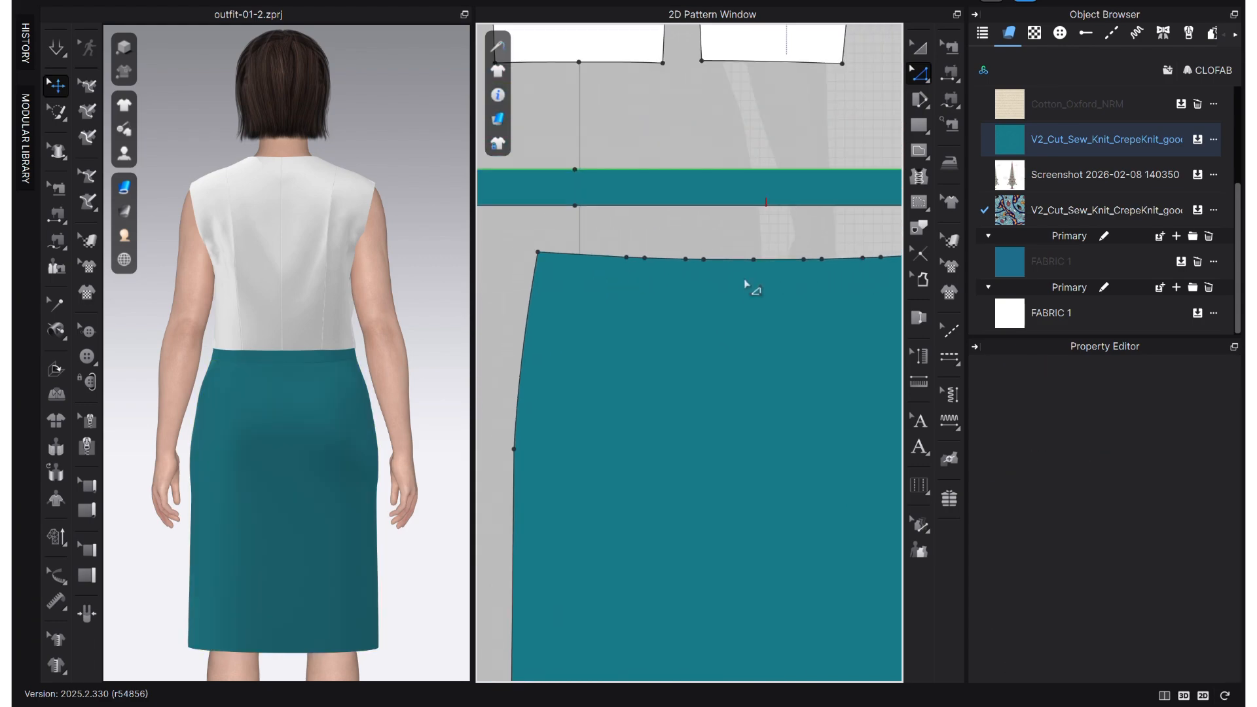
{"action": "scroll", "coordinate": [741, 246], "scroll_direction": "down", "scroll_amount": 1}
{"action": "middle_click_drag", "start_coordinate": [732, 189], "coordinate": [724, 90]}
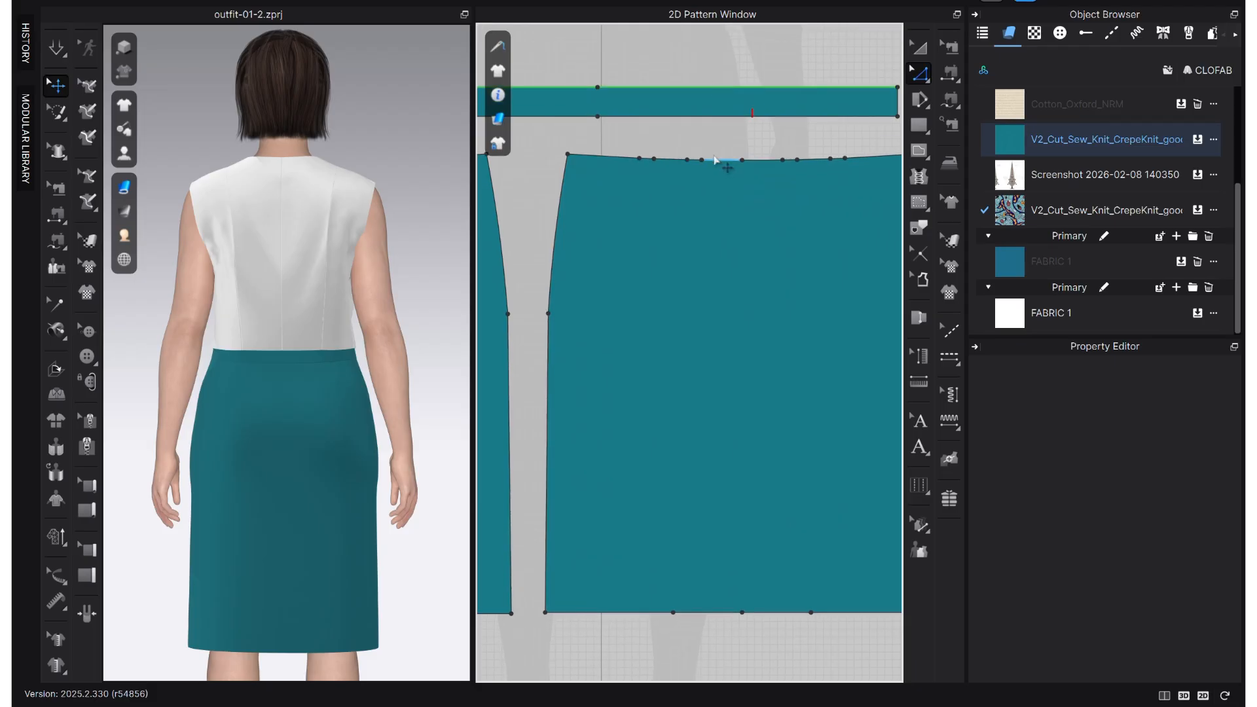
- Undo the dart deletions on the back skirt and redo only the removal of the inner pair
{"action": "key", "text": "f"}
{"action": "left_click", "coordinate": [722, 187]}
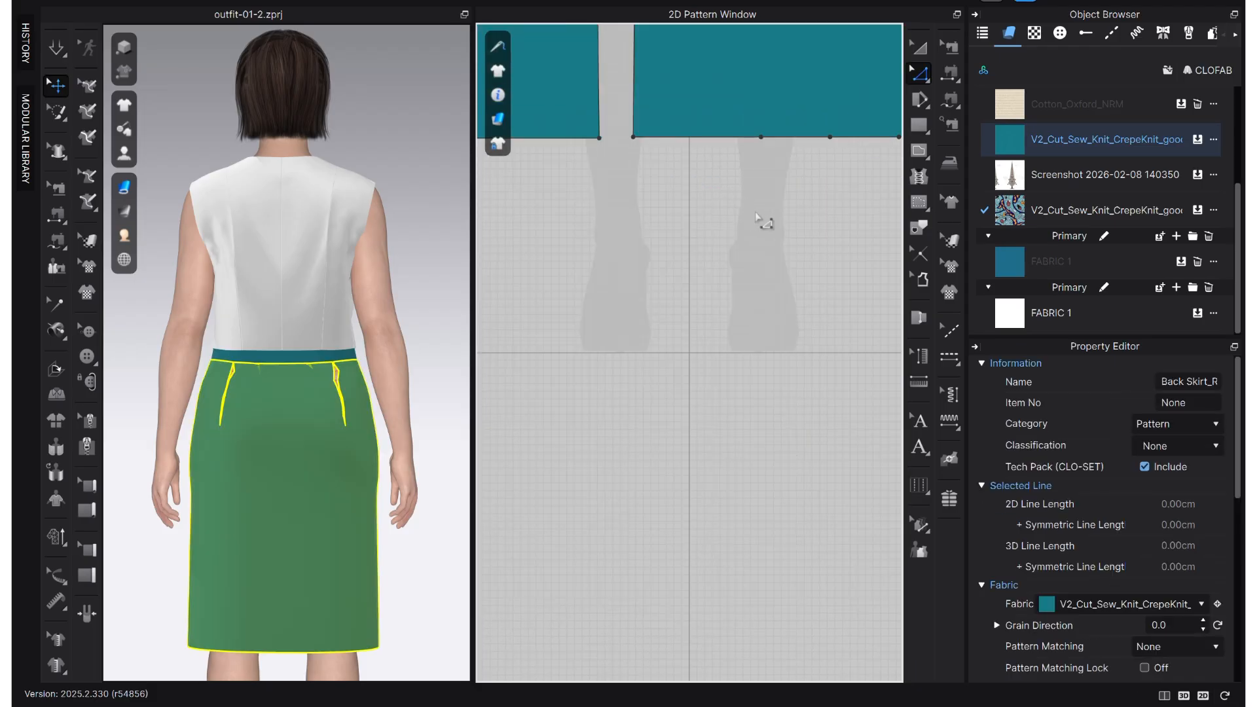
{"action": "left_click", "coordinate": [710, 279]}
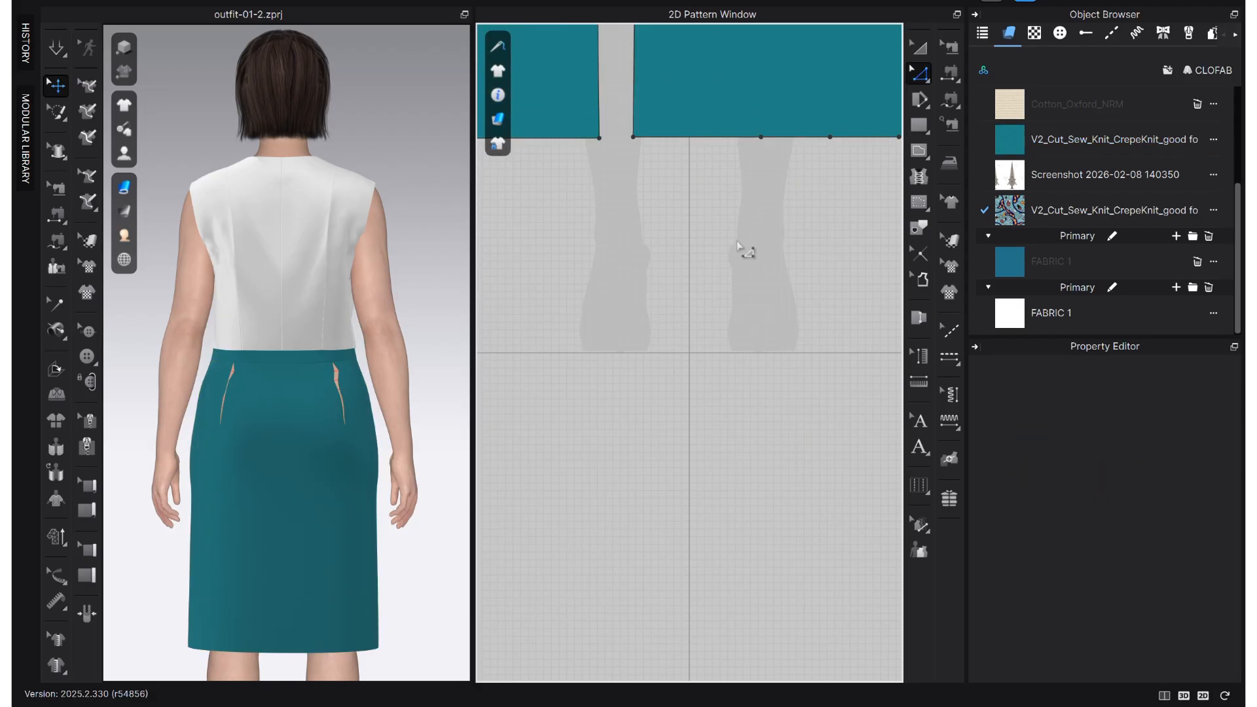
{"action": "left_click", "coordinate": [698, 239]}
{"action": "key", "text": "ctrl+z"}
{"action": "scroll", "coordinate": [734, 305], "scroll_direction": "down", "scroll_amount": 4}
{"action": "scroll", "coordinate": [743, 315], "scroll_direction": "down", "scroll_amount": 3}
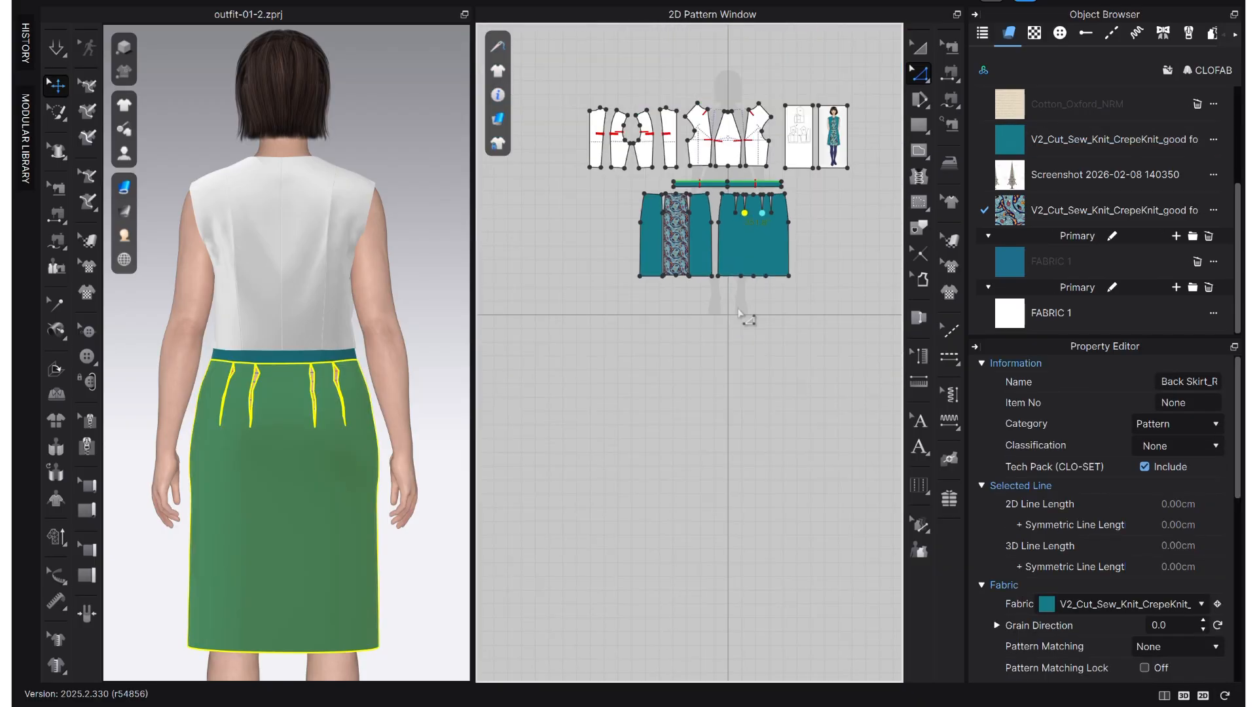
{"action": "scroll", "coordinate": [756, 236], "scroll_direction": "up", "scroll_amount": 6}
{"action": "key", "text": "ctrl+y"}
{"action": "left_click", "coordinate": [732, 259]}
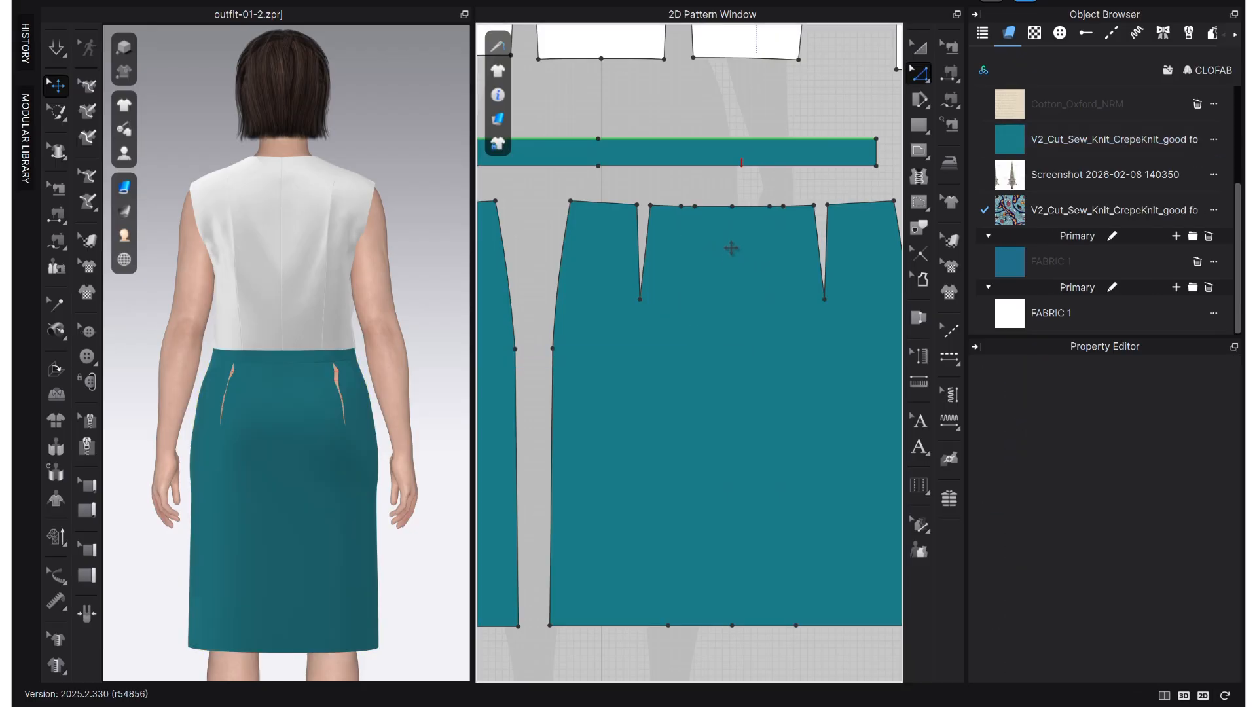
- Delete the outer pair of waist darts and draw an internal line down the back skirt's centre from waist to hem
{"action": "left_click", "coordinate": [640, 300]}
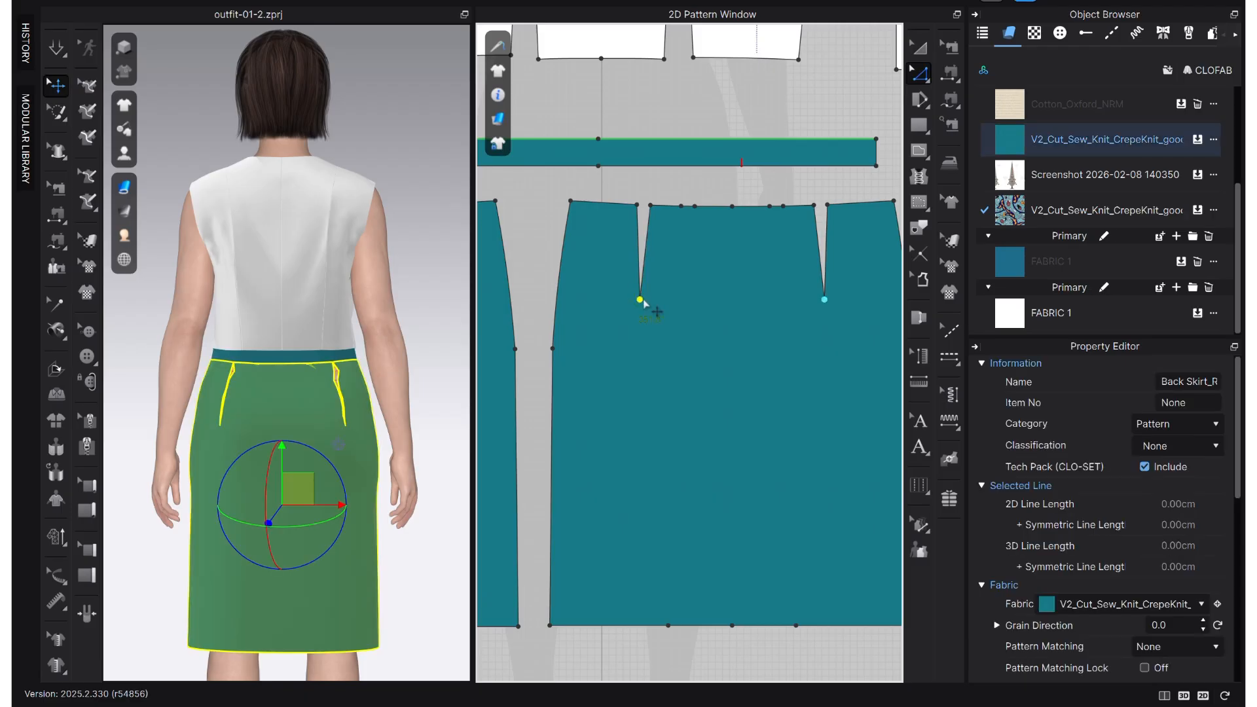
{"action": "key", "text": "Delete"}
{"action": "key", "text": "g"}
{"action": "left_click", "coordinate": [732, 207]}
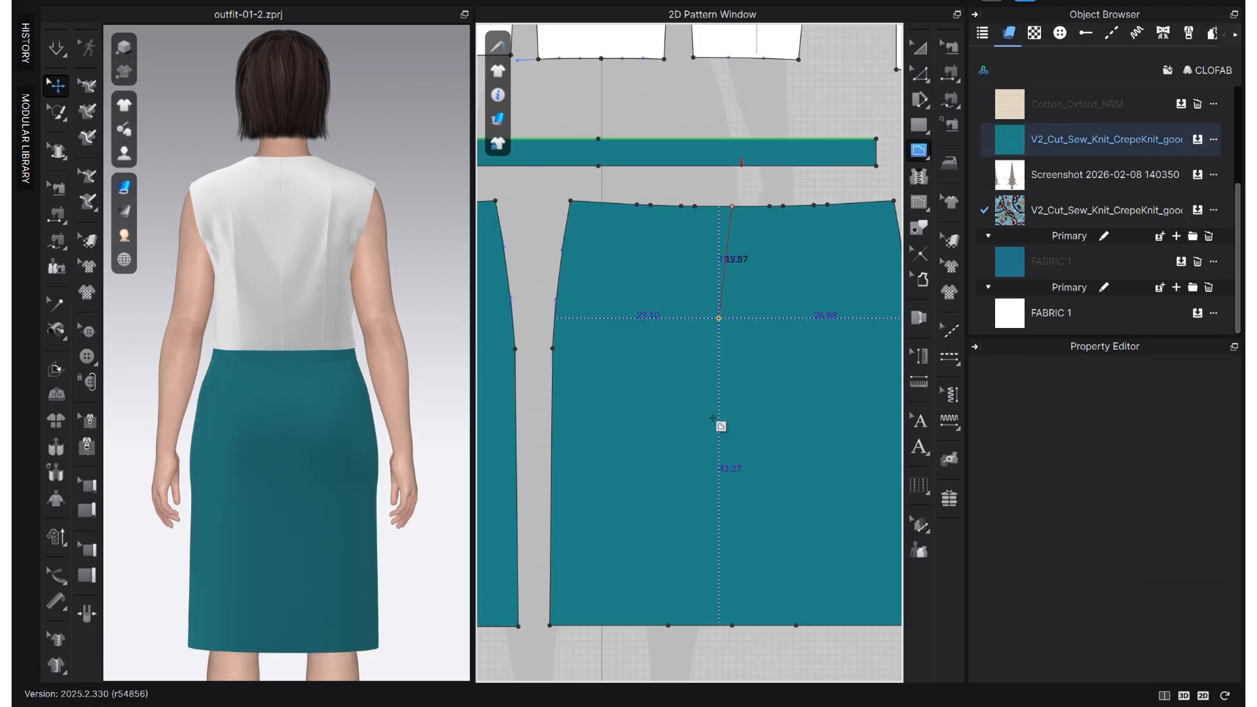
{"action": "double_click", "coordinate": [733, 625]}
{"action": "scroll", "coordinate": [681, 370], "scroll_direction": "up", "scroll_amount": 2}
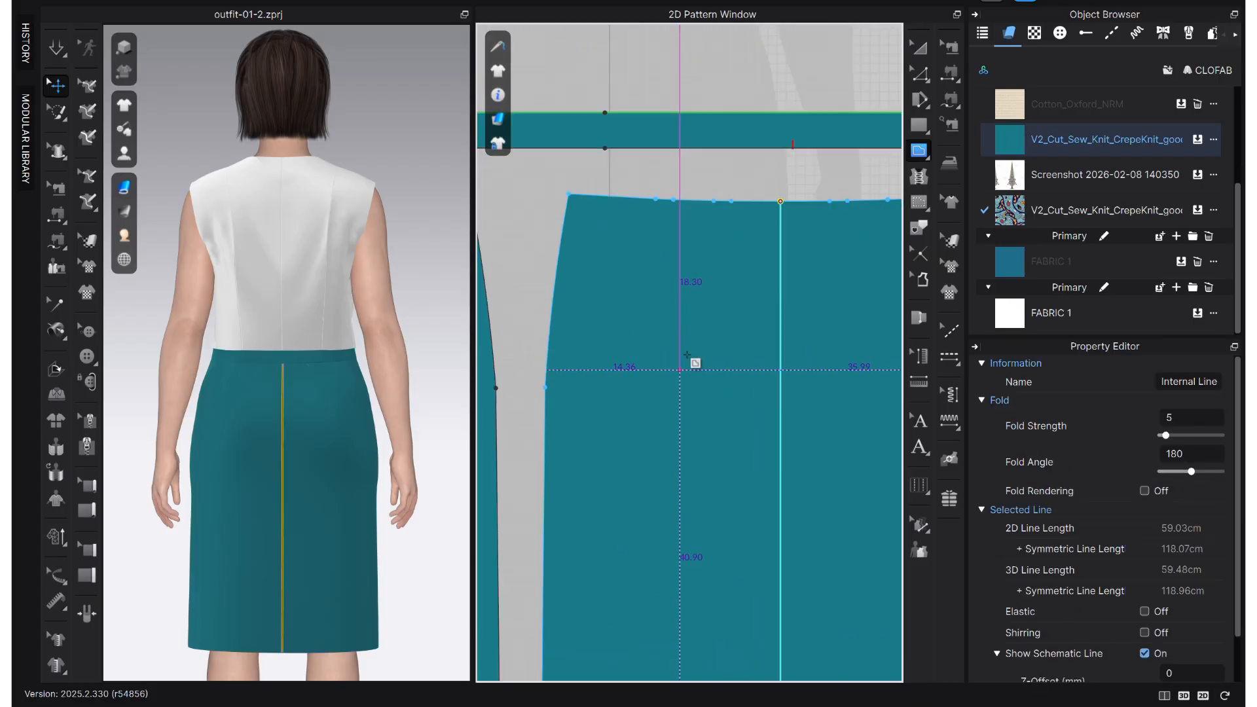
- Convert the four leftover dart points on each half of the back skirt's waistline to curve points
{"action": "key", "text": "z"}
{"action": "left_click", "coordinate": [732, 208]}
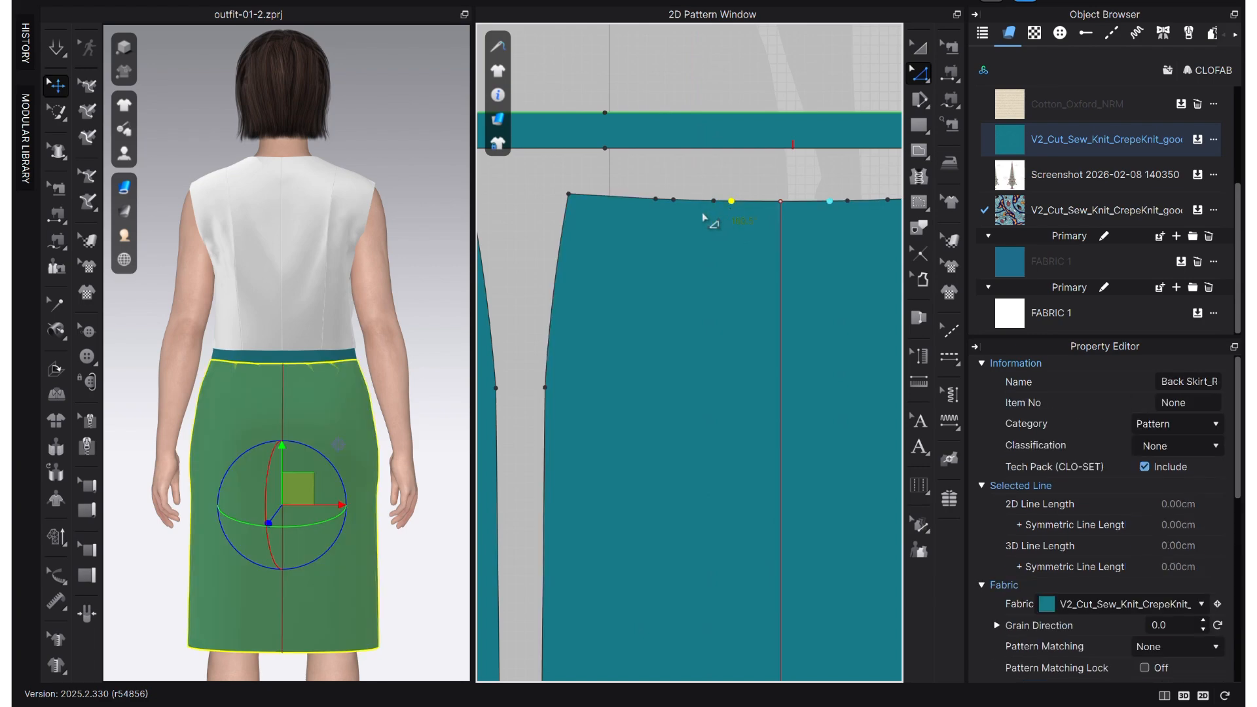
{"action": "left_click_drag", "start_coordinate": [736, 191], "coordinate": [648, 211]}
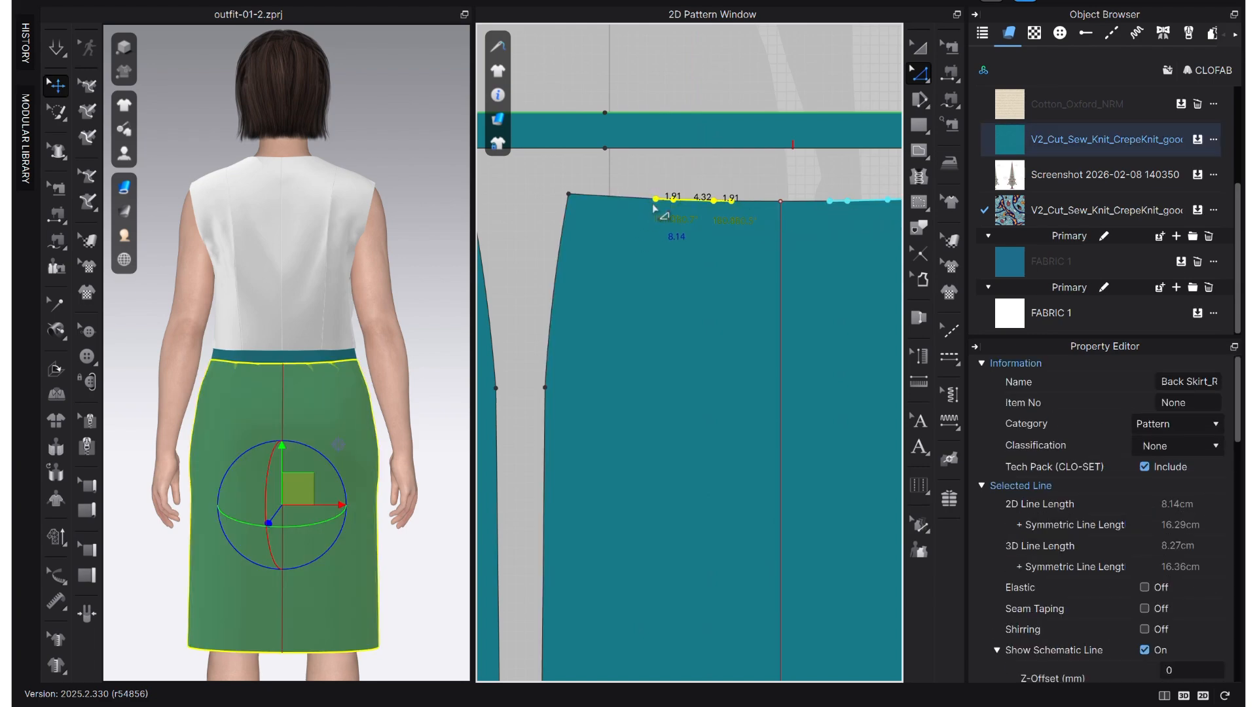
{"action": "right_click", "coordinate": [655, 204]}
{"action": "mouse_move", "coordinate": [707, 293]}
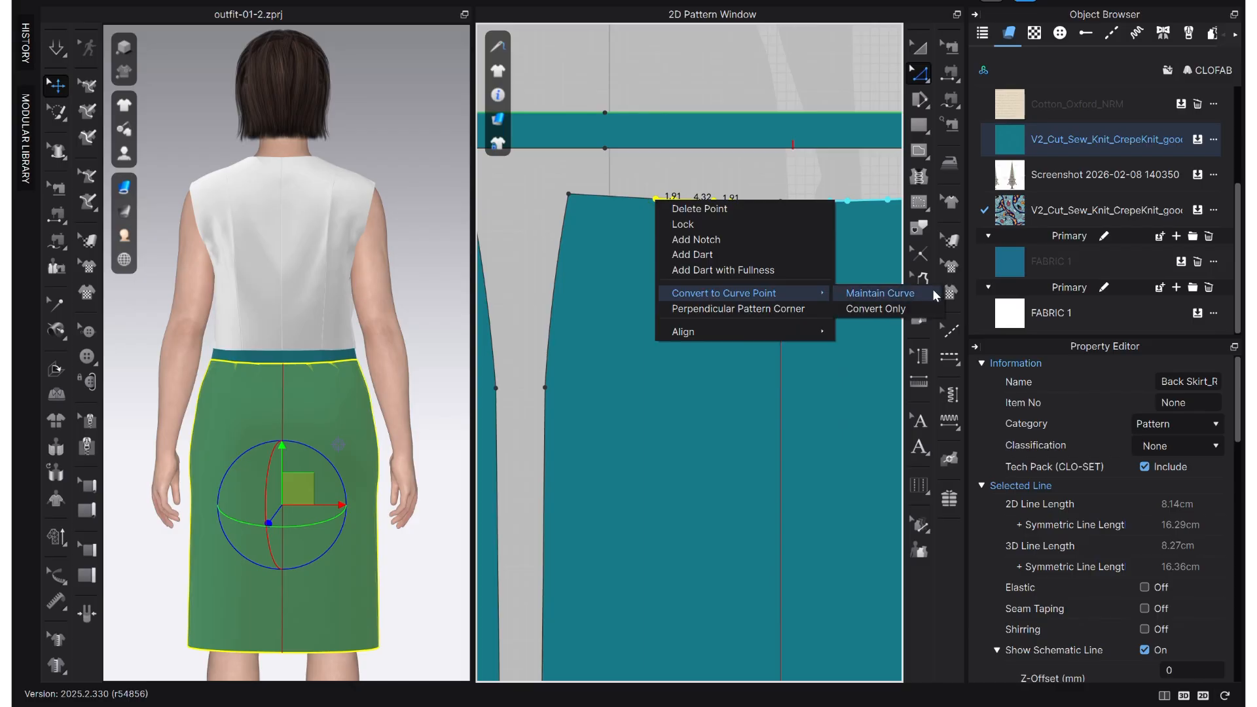
{"action": "left_click", "coordinate": [906, 305]}
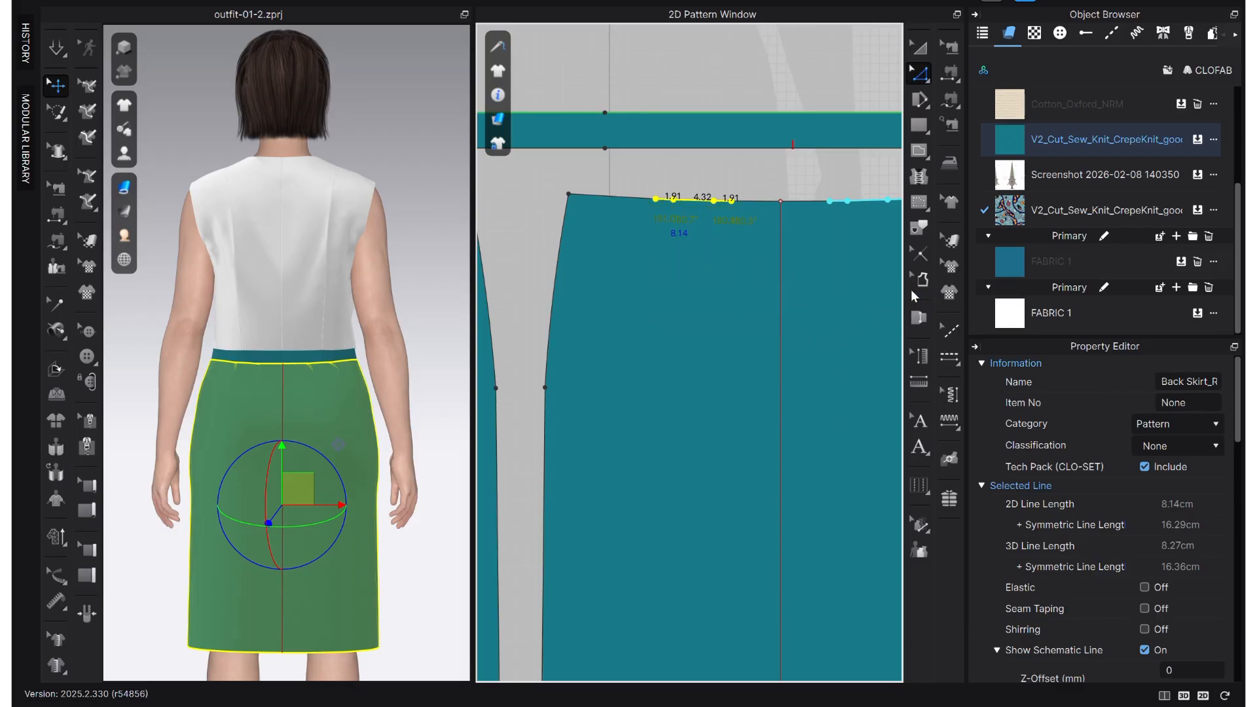
- Split the half waistline of the back skirt uniformly into two segments
{"action": "right_click", "coordinate": [667, 204]}
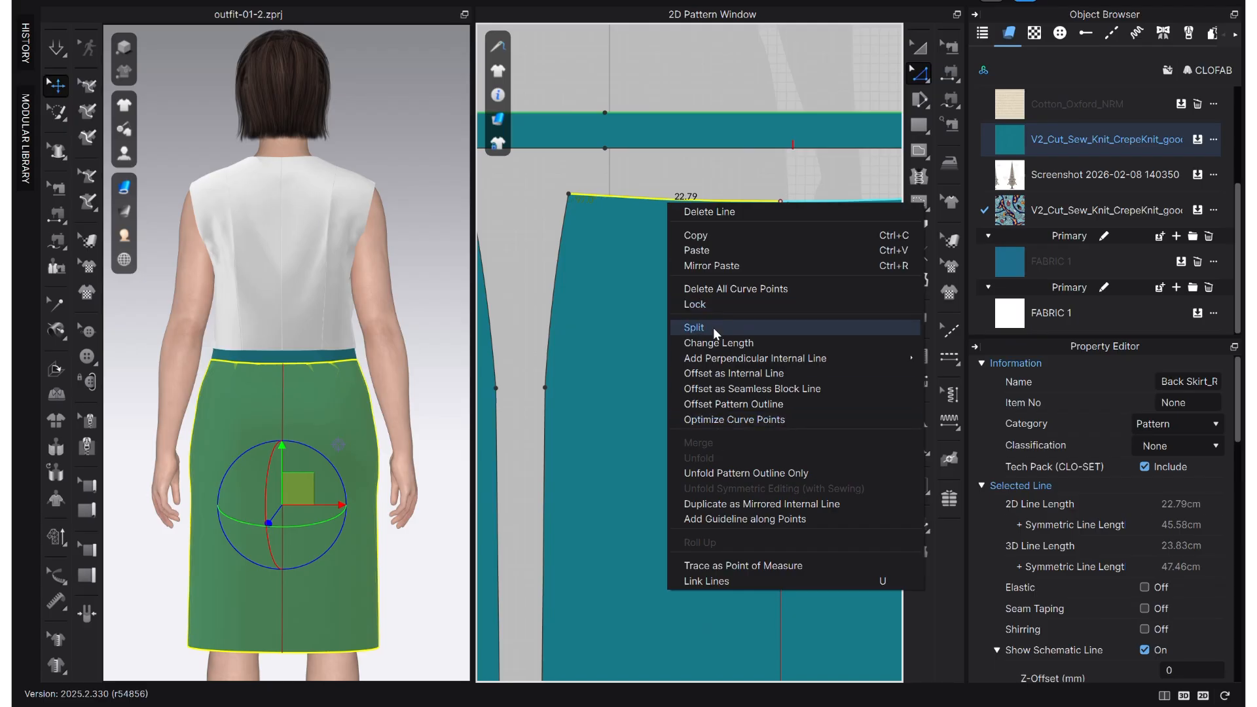
{"action": "left_click", "coordinate": [694, 328]}
{"action": "left_click", "coordinate": [554, 383]}
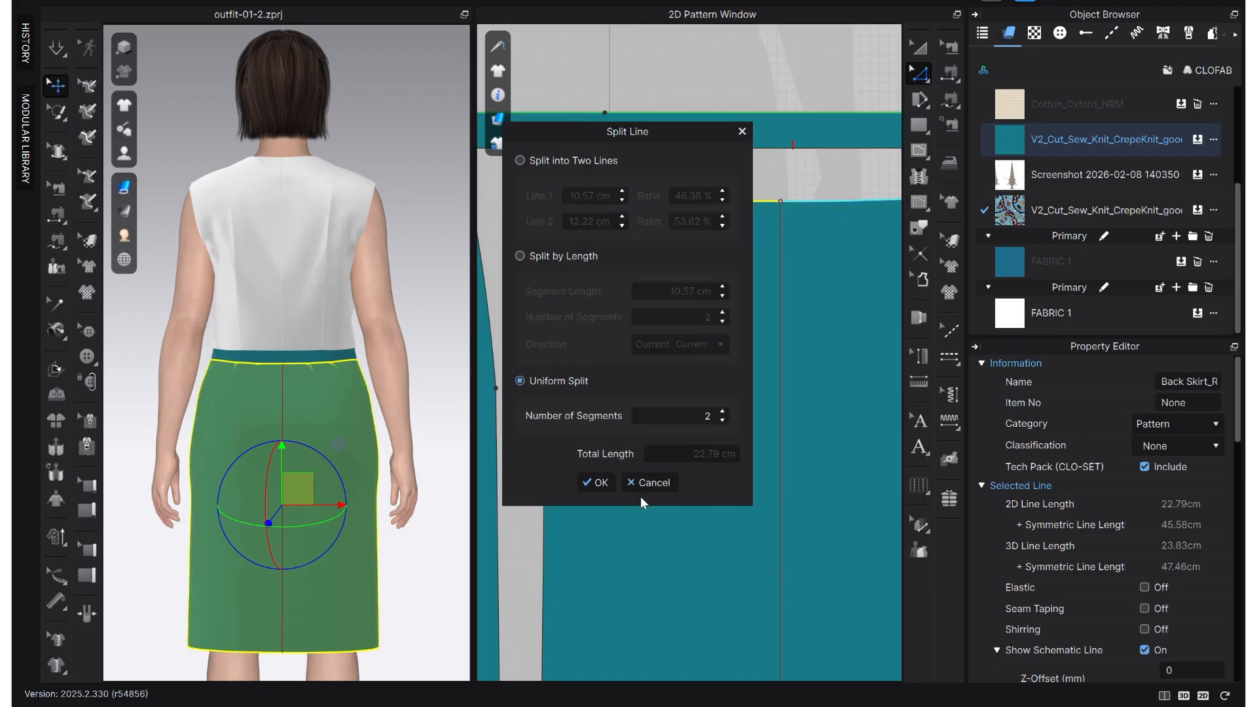
{"action": "left_click", "coordinate": [596, 483]}
- Add a dart at the waistline's split point with a total width of 3.8 cm, length 15 cm and a shaped dart cap
{"action": "right_click", "coordinate": [675, 203]}
{"action": "key", "text": "Escape"}
{"action": "right_click", "coordinate": [674, 200]}
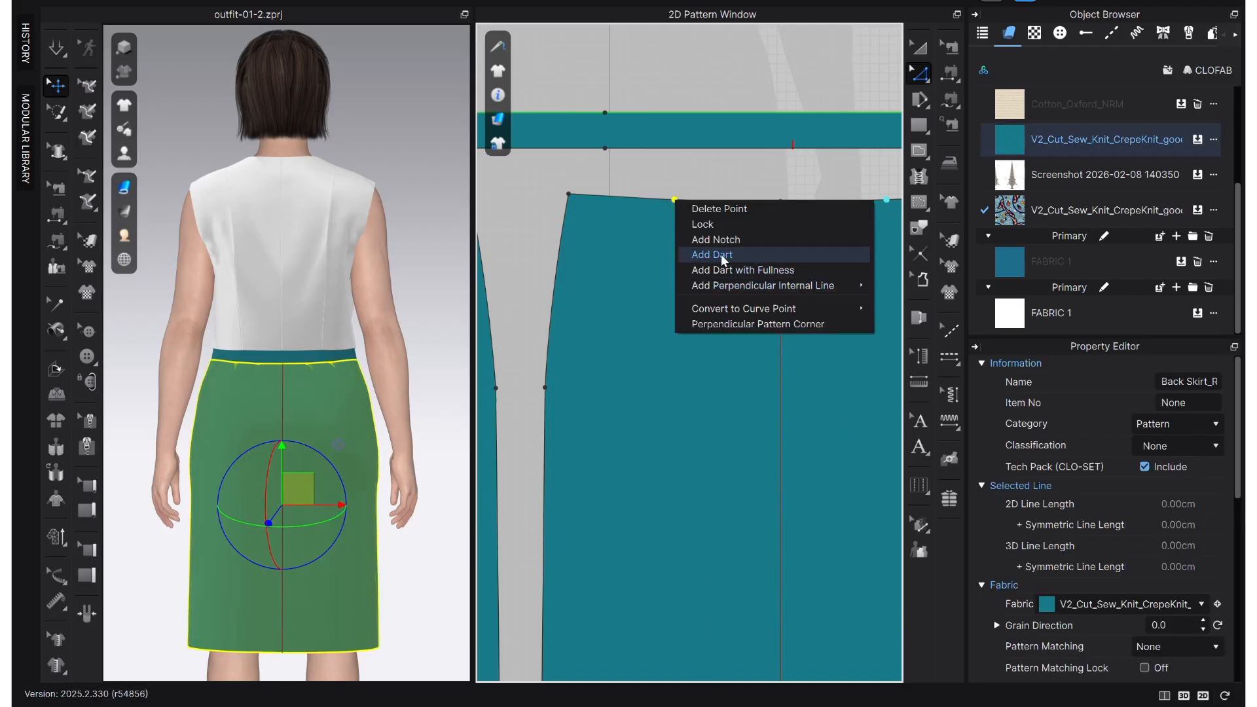
{"action": "left_click", "coordinate": [717, 255]}
{"action": "type", "text": "3.8"}
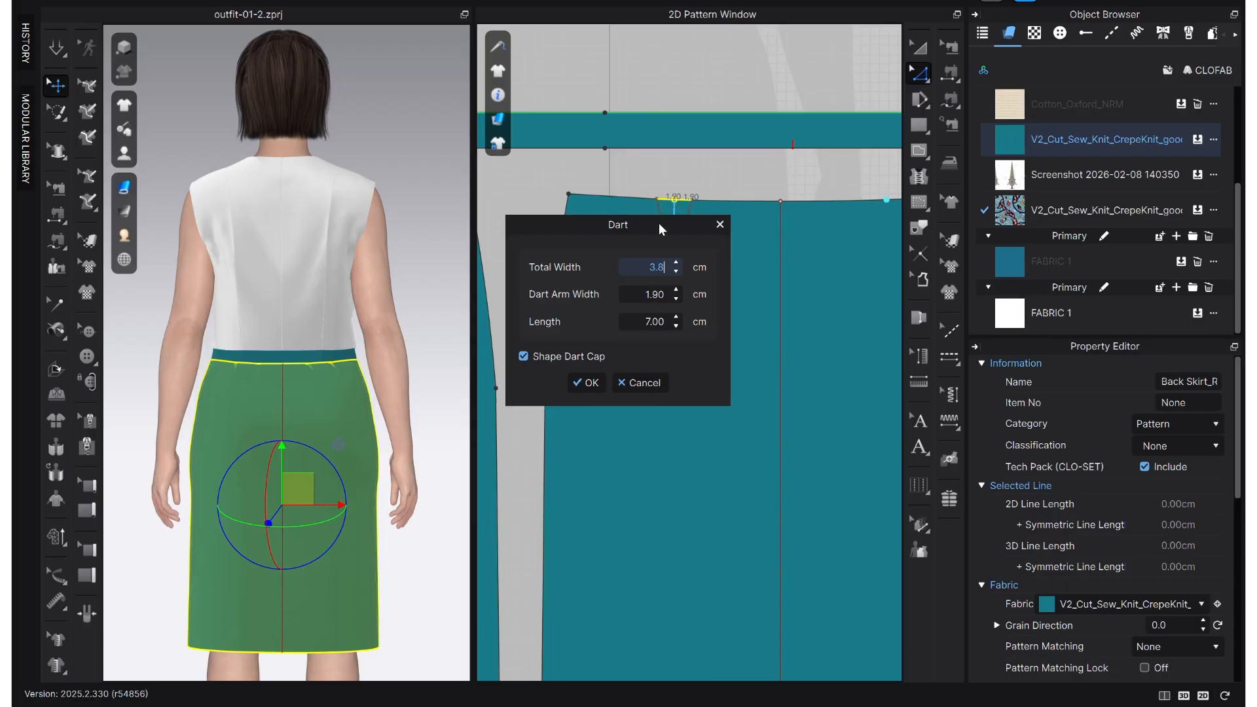
{"action": "left_click_drag", "start_coordinate": [664, 228], "coordinate": [432, 280]}
{"action": "left_click", "coordinate": [420, 368]}
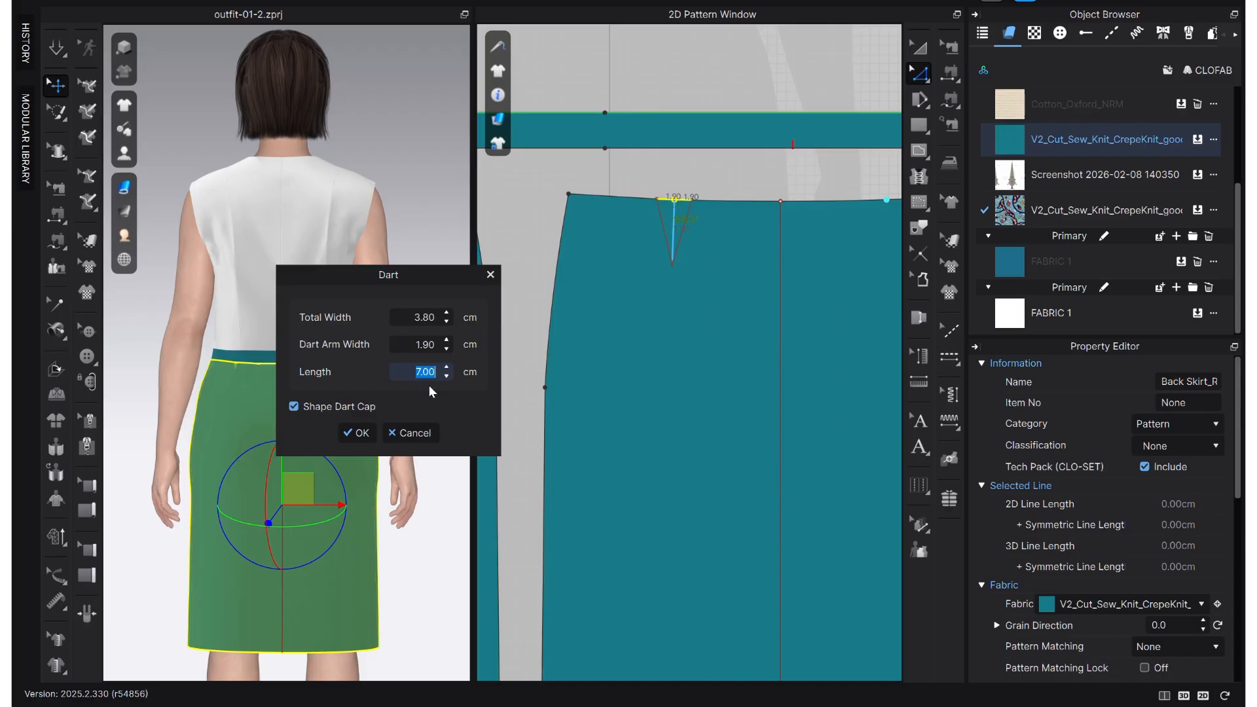
{"action": "type", "text": "15"}
{"action": "left_click", "coordinate": [358, 433]}
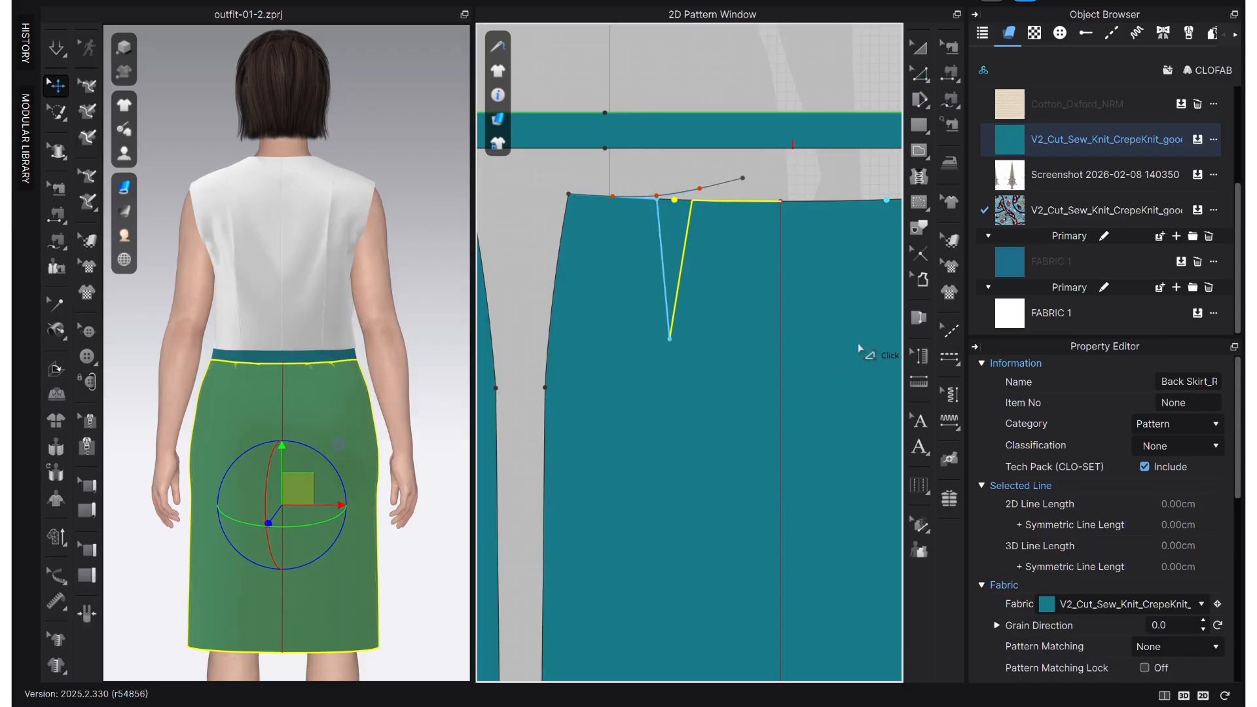
{"action": "key", "text": "Return"}
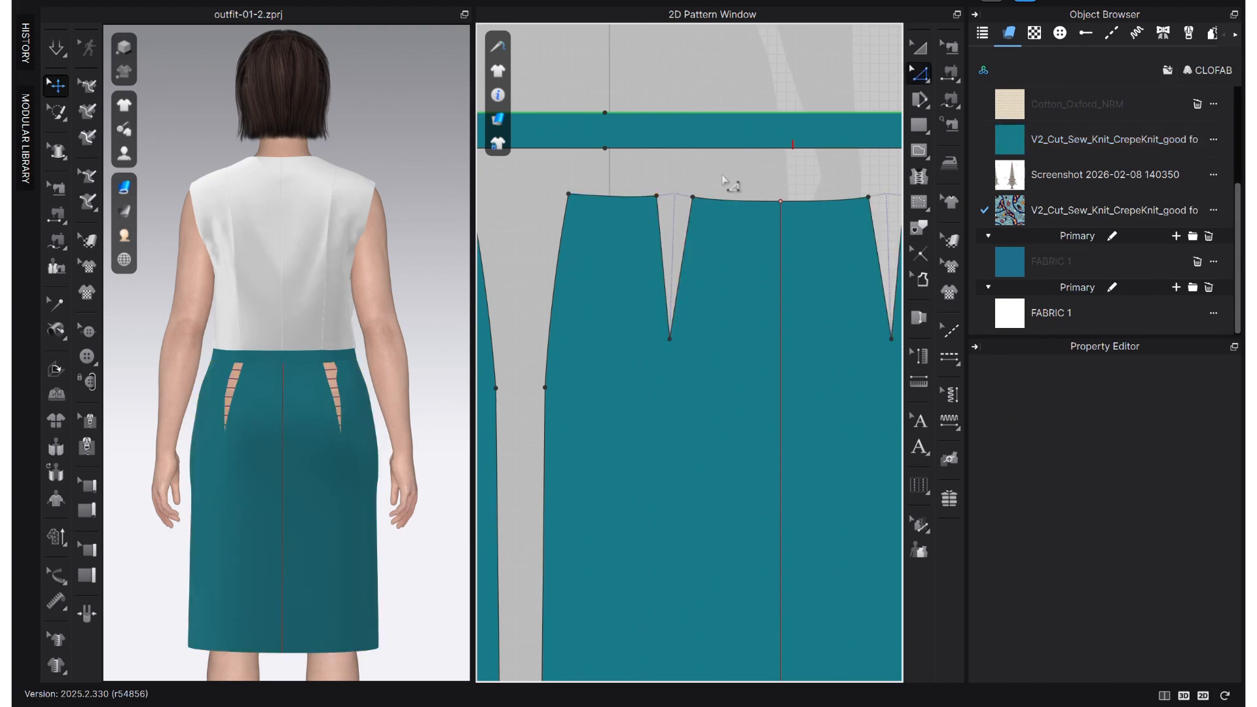
- Draw a vertical internal line from the new dart's tip down to the hem of the back skirt
{"action": "middle_click_drag", "start_coordinate": [678, 300], "coordinate": [707, 177]}
{"action": "scroll", "coordinate": [704, 216], "scroll_direction": "down", "scroll_amount": 4}
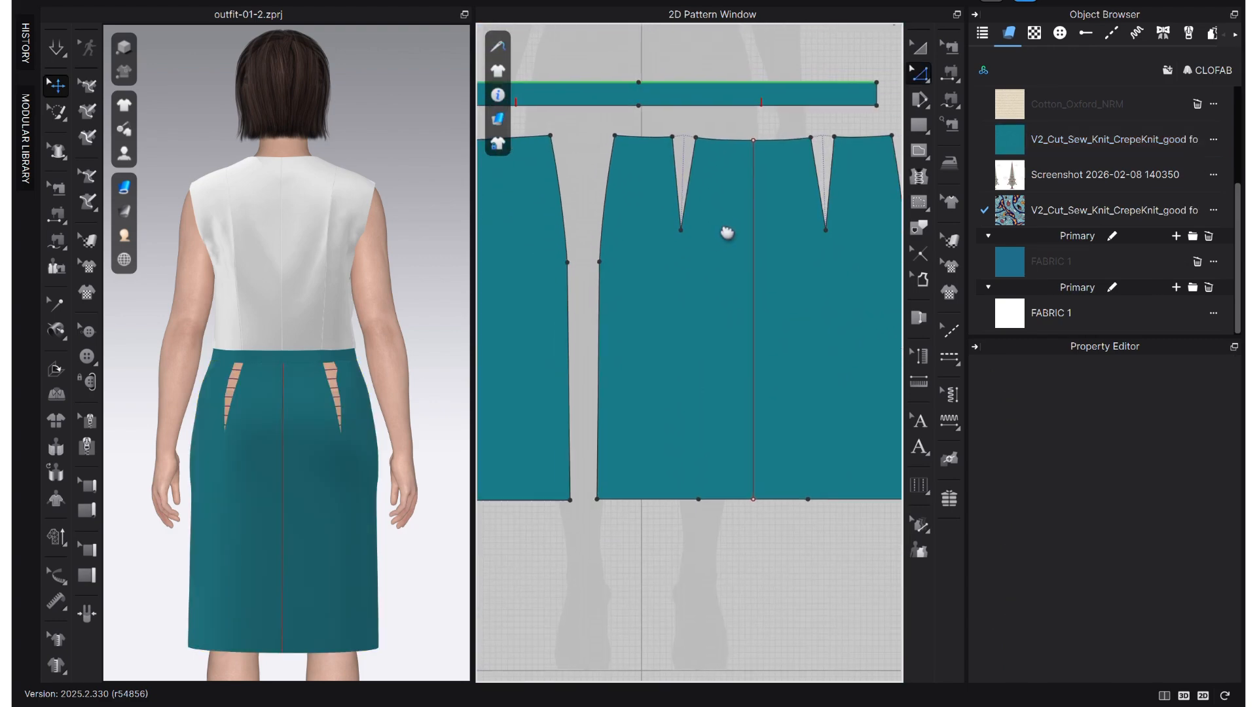
{"action": "key", "text": "g"}
{"action": "left_click", "coordinate": [672, 236]}
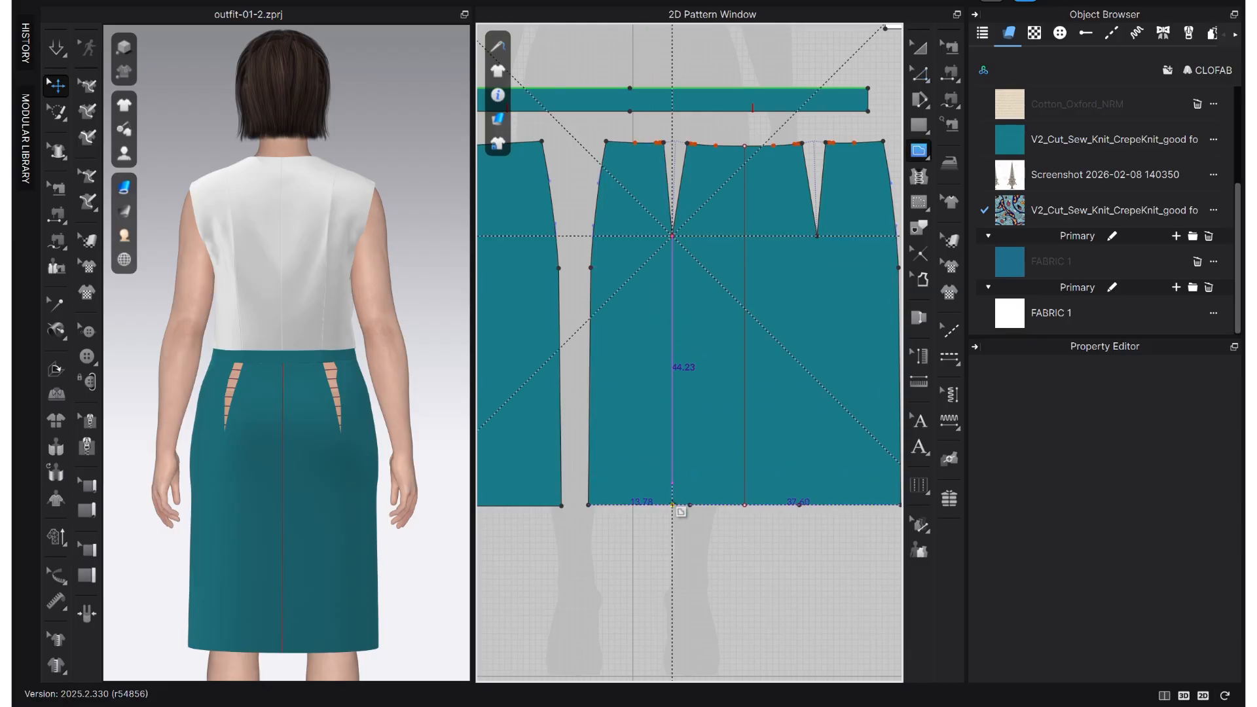
{"action": "left_click", "coordinate": [673, 505]}
{"action": "key", "text": "z"}
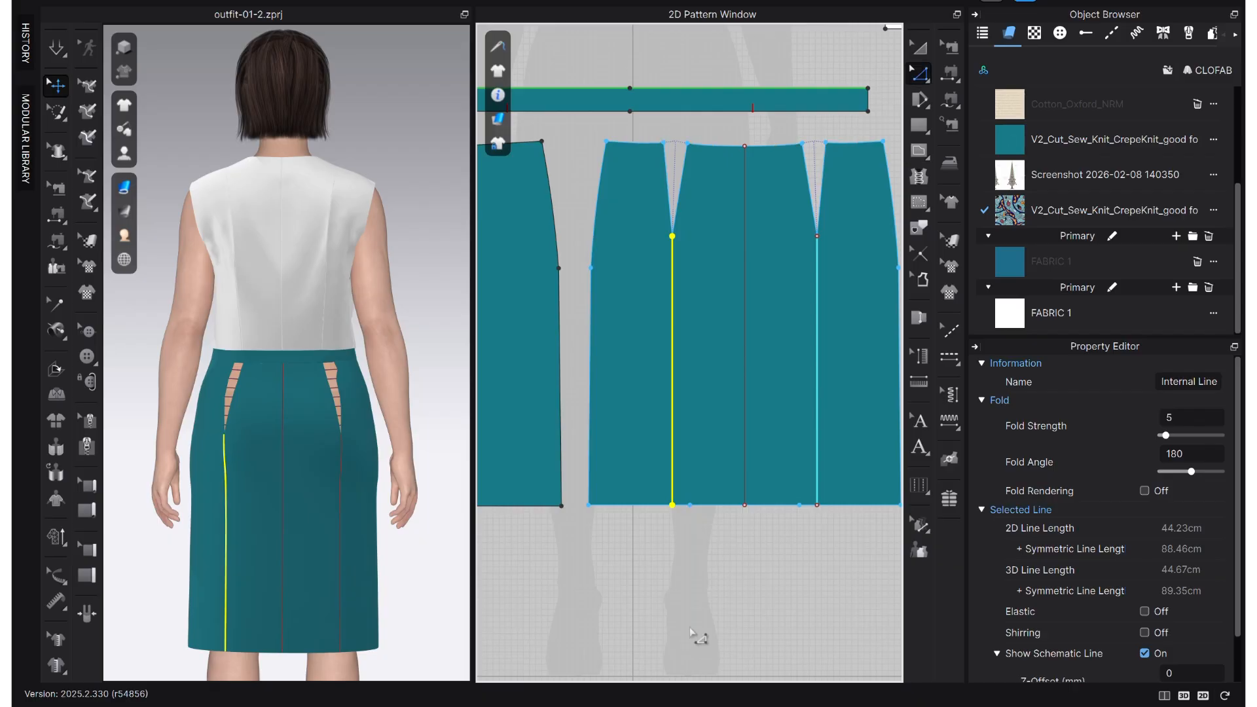
- Delete the leftover hem points beside the dart-to-hem lines
{"action": "left_click", "coordinate": [690, 609]}
{"action": "left_click", "coordinate": [690, 504]}
{"action": "key", "text": "Delete"}
{"action": "left_click", "coordinate": [676, 579]}
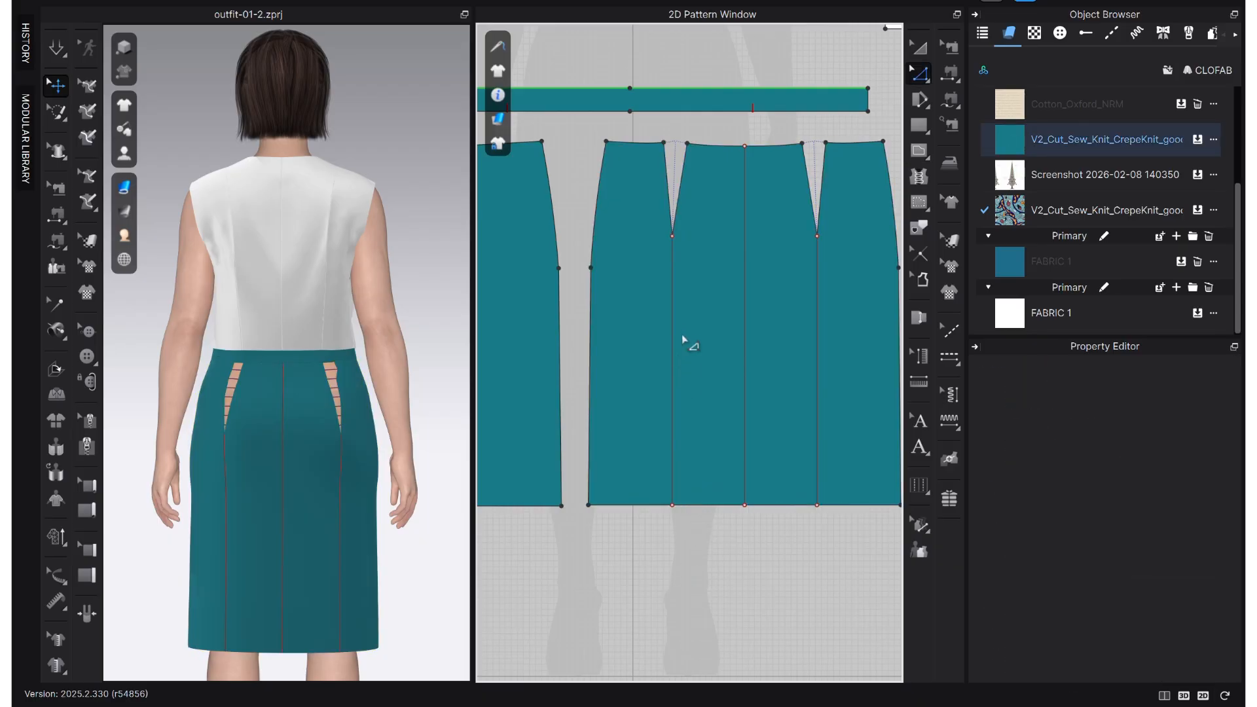
- Cut the back skirt into separate panels along the dart-to-hem lines and delete the internal line at its centre
{"action": "scroll", "coordinate": [685, 345], "scroll_direction": "up", "scroll_amount": 2}
{"action": "left_click", "coordinate": [653, 385]}
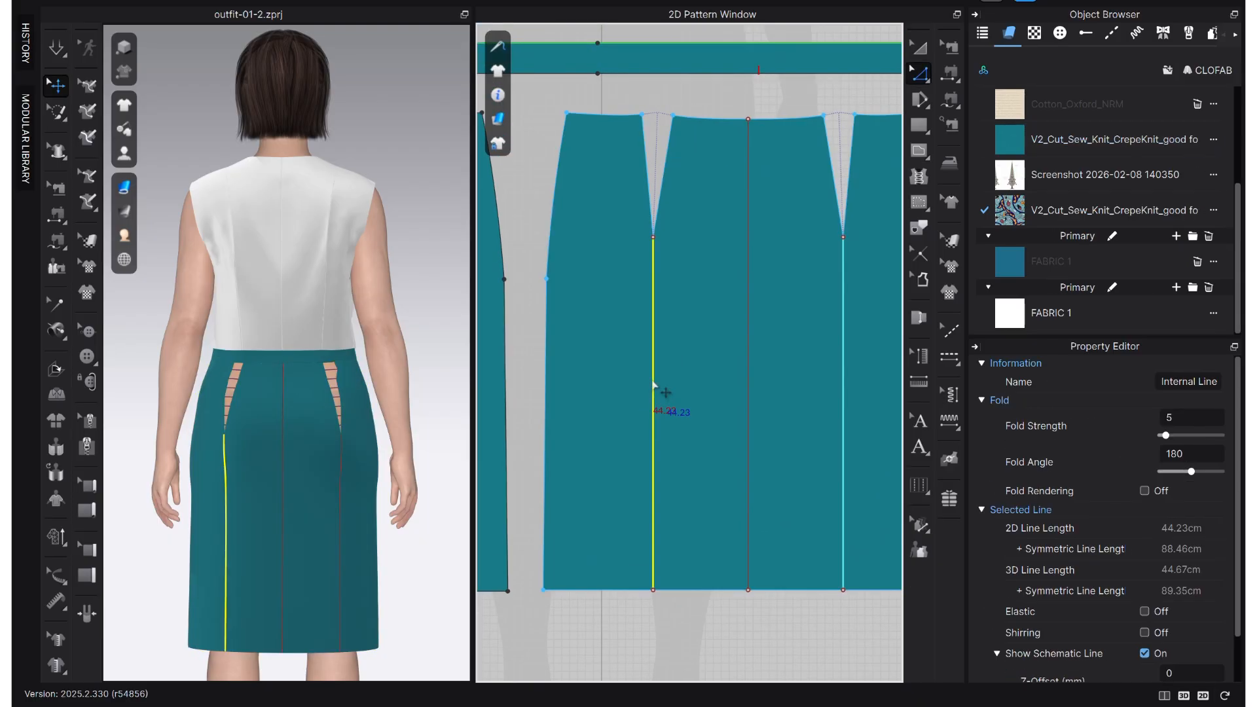
{"action": "right_click", "coordinate": [653, 384]}
{"action": "left_click", "coordinate": [717, 220]}
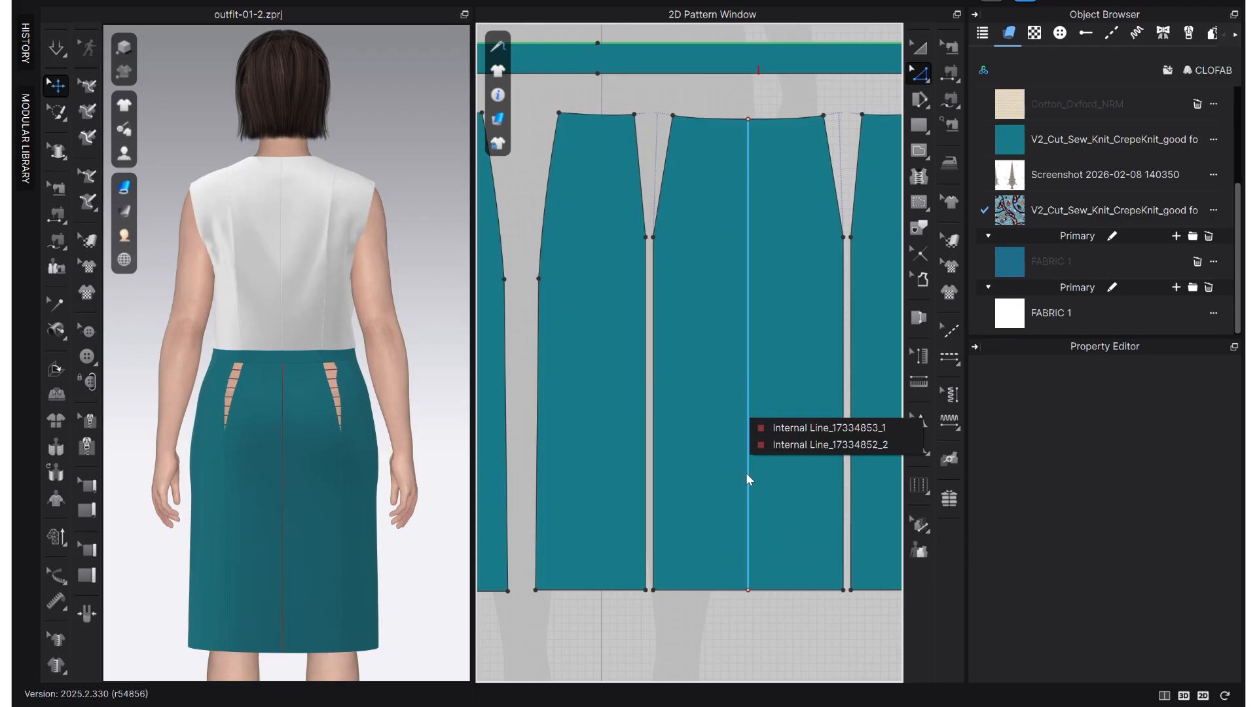
{"action": "left_click", "coordinate": [821, 520]}
{"action": "key", "text": "Delete"}
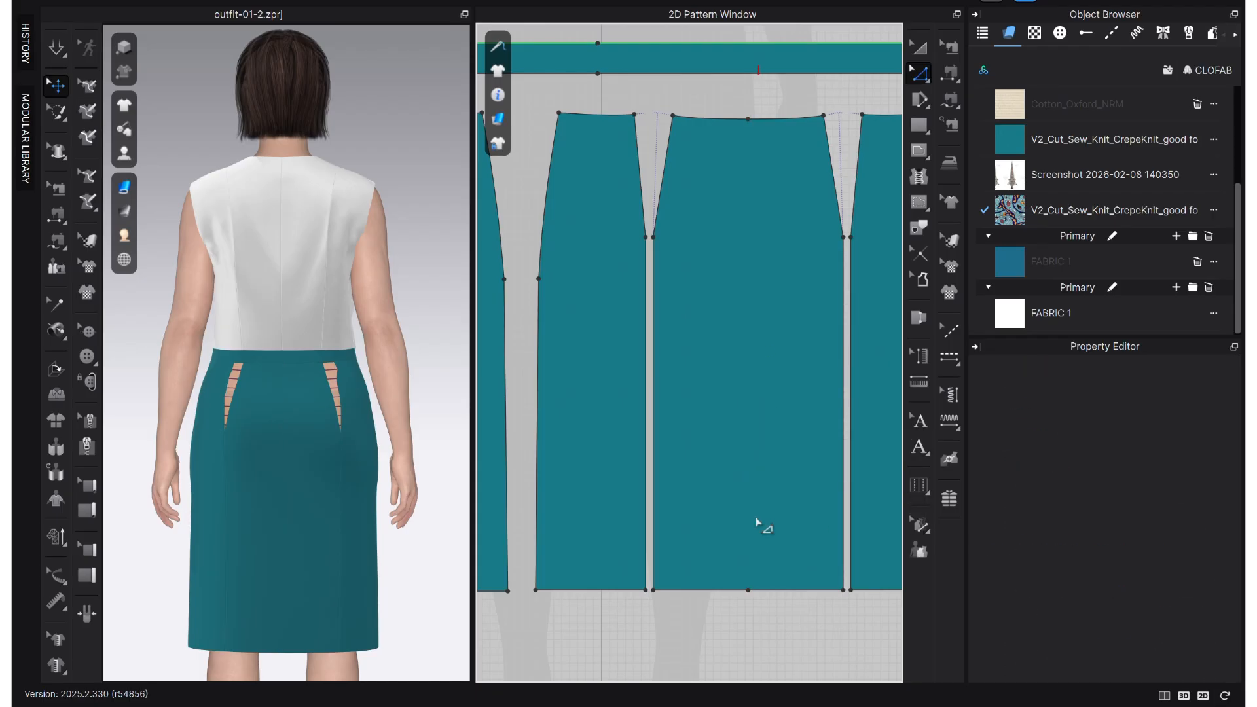
- Simulate the garment so the cut back skirt panels are drawn together along the dart seams, and stop the simulation
{"action": "scroll", "coordinate": [666, 534], "scroll_direction": "down", "scroll_amount": 3}
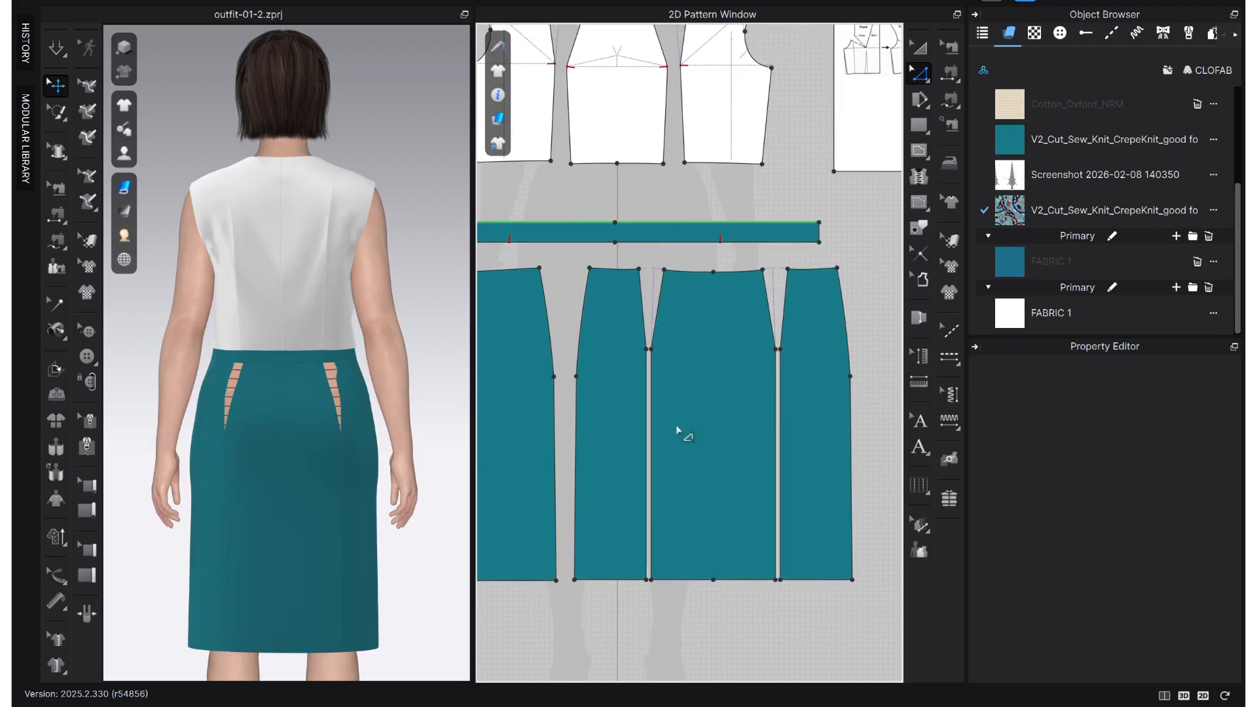
{"action": "key", "text": "space"}
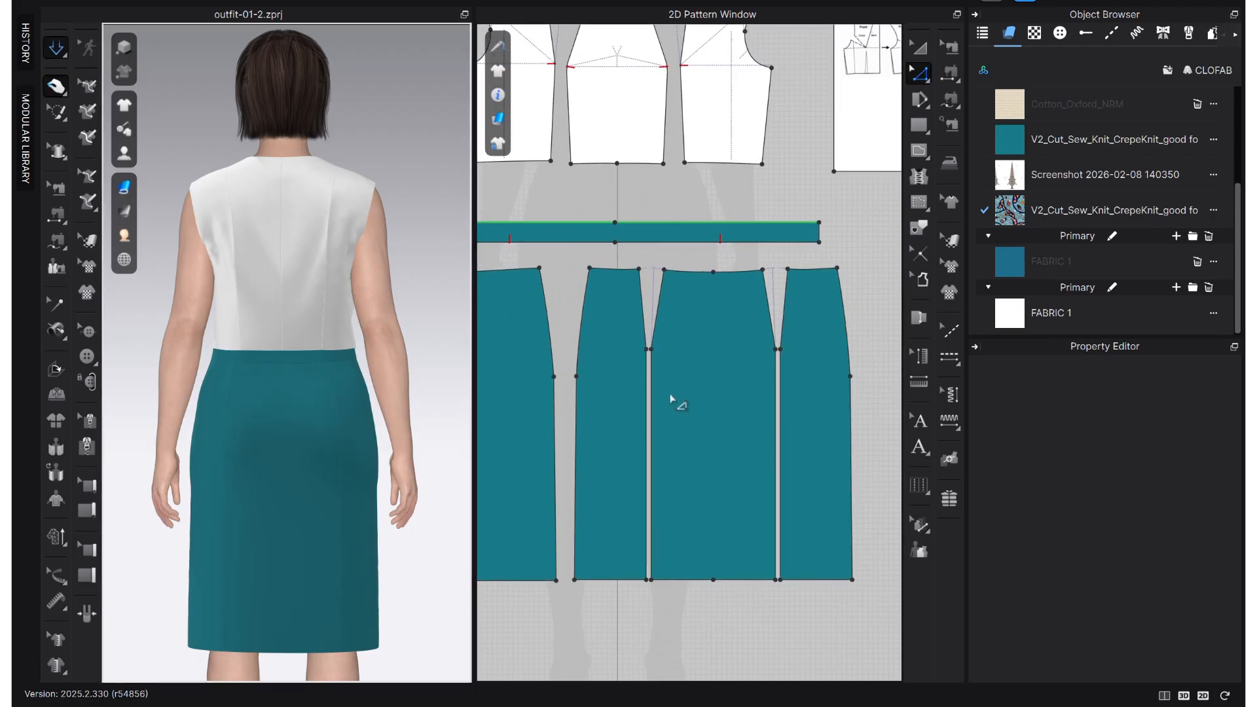
{"action": "key", "text": "space"}
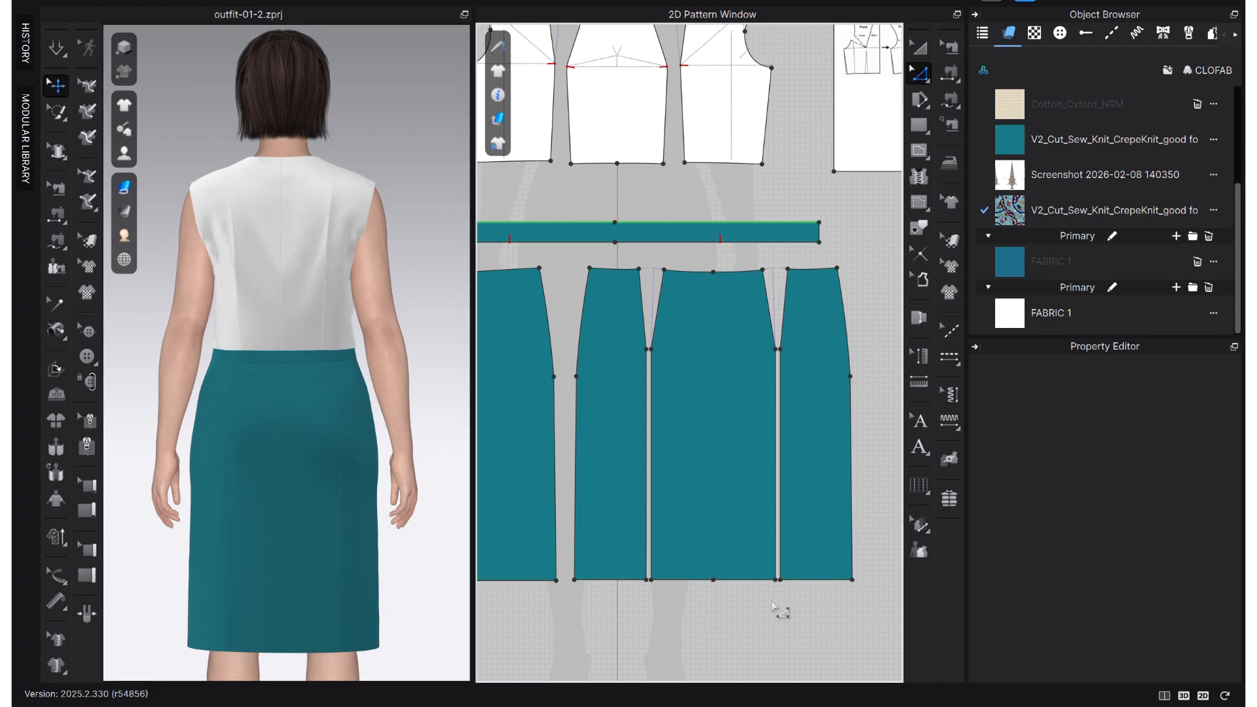
{"action": "scroll", "coordinate": [765, 610], "scroll_direction": "down", "scroll_amount": 2}
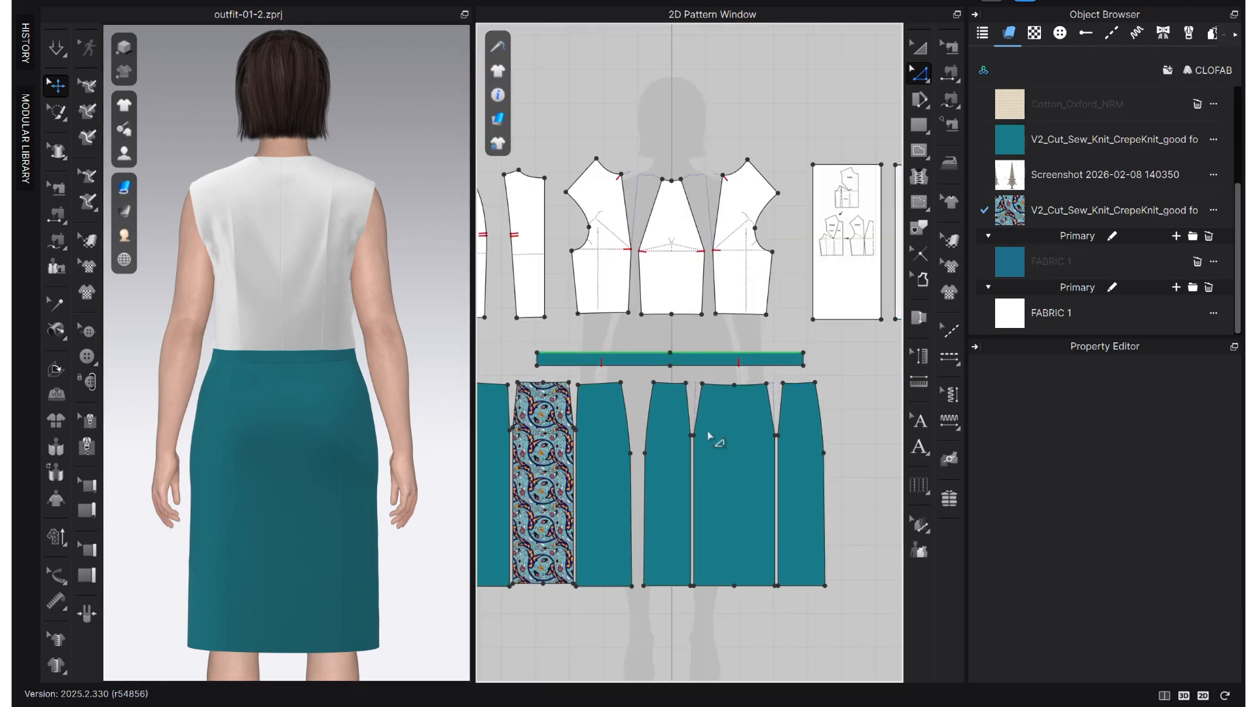
- Apply the patterned V2_Cut_Sew_Knit_CrepeKnit fabric to the centre panel of the back skirt
{"action": "left_click", "coordinate": [920, 47]}
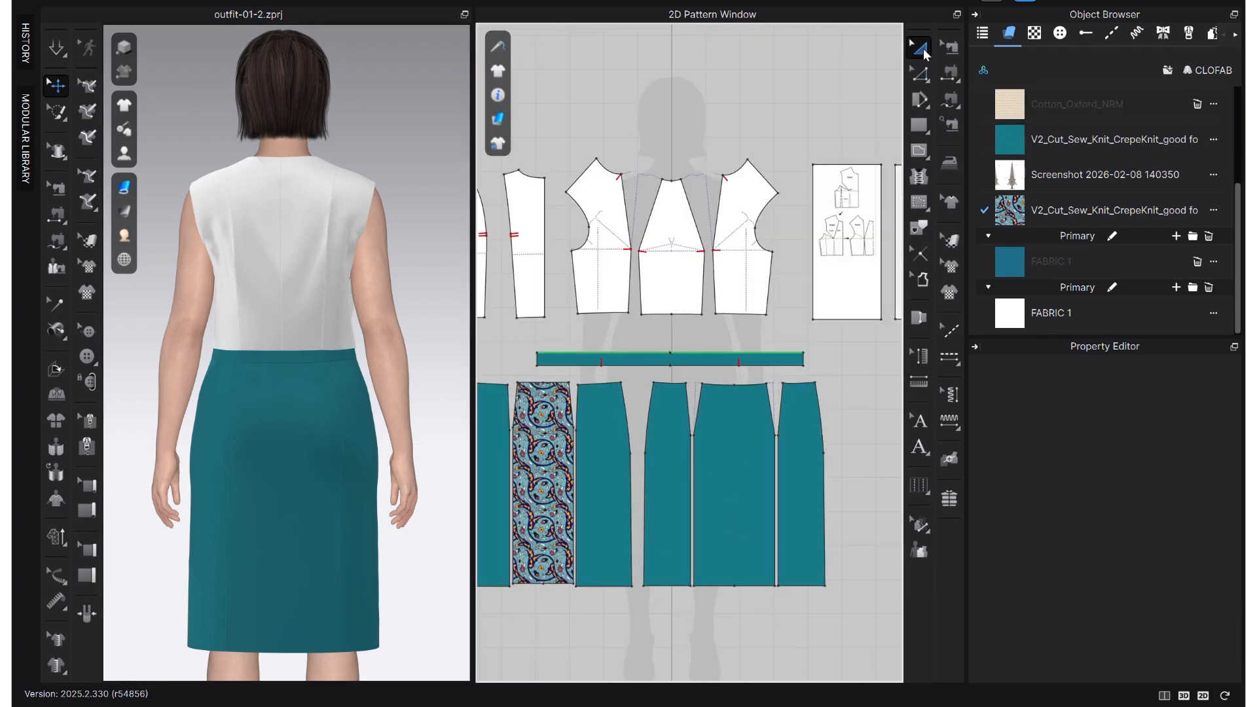
{"action": "left_click", "coordinate": [752, 453]}
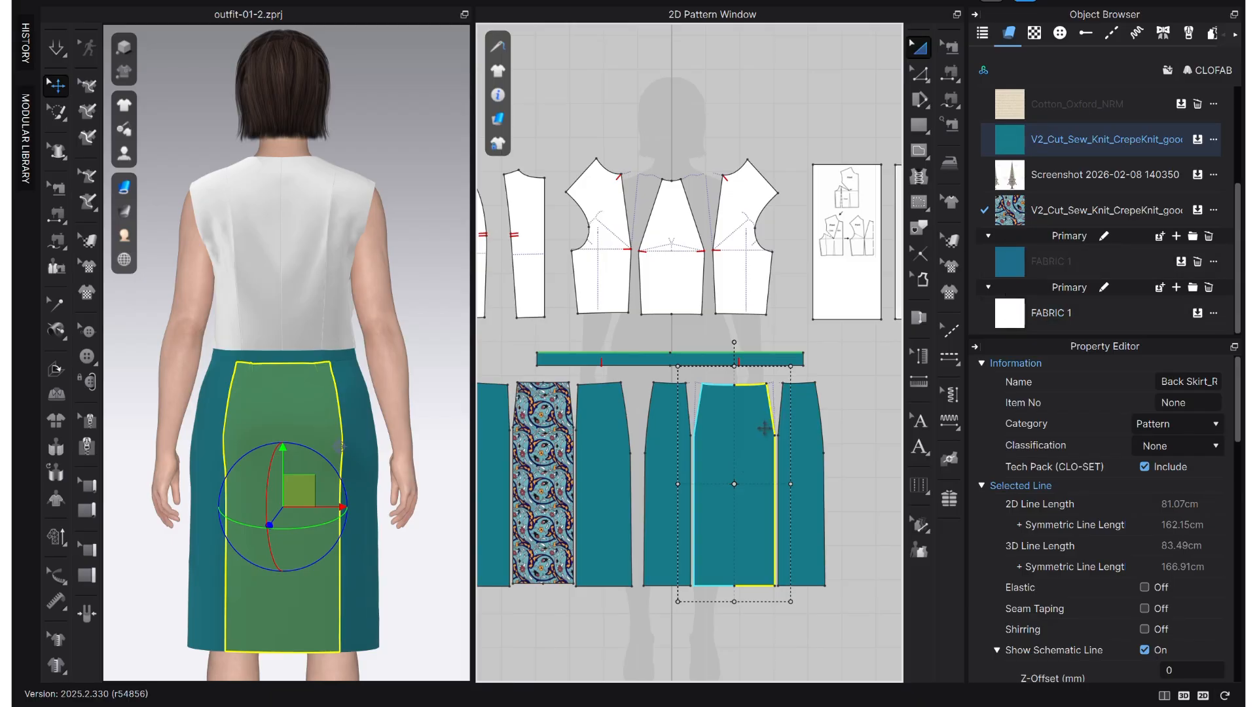
{"action": "right_click_drag", "start_coordinate": [331, 638], "coordinate": [323, 622]}
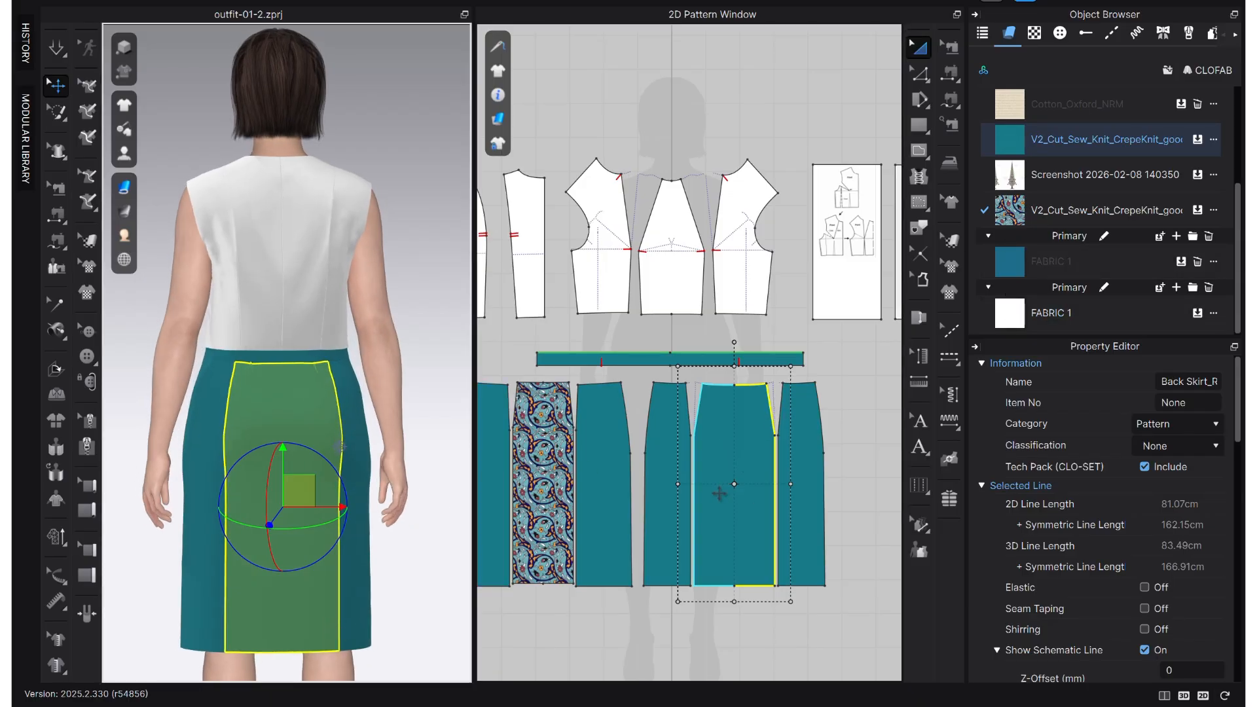
{"action": "scroll", "coordinate": [719, 493], "scroll_direction": "up", "scroll_amount": 5}
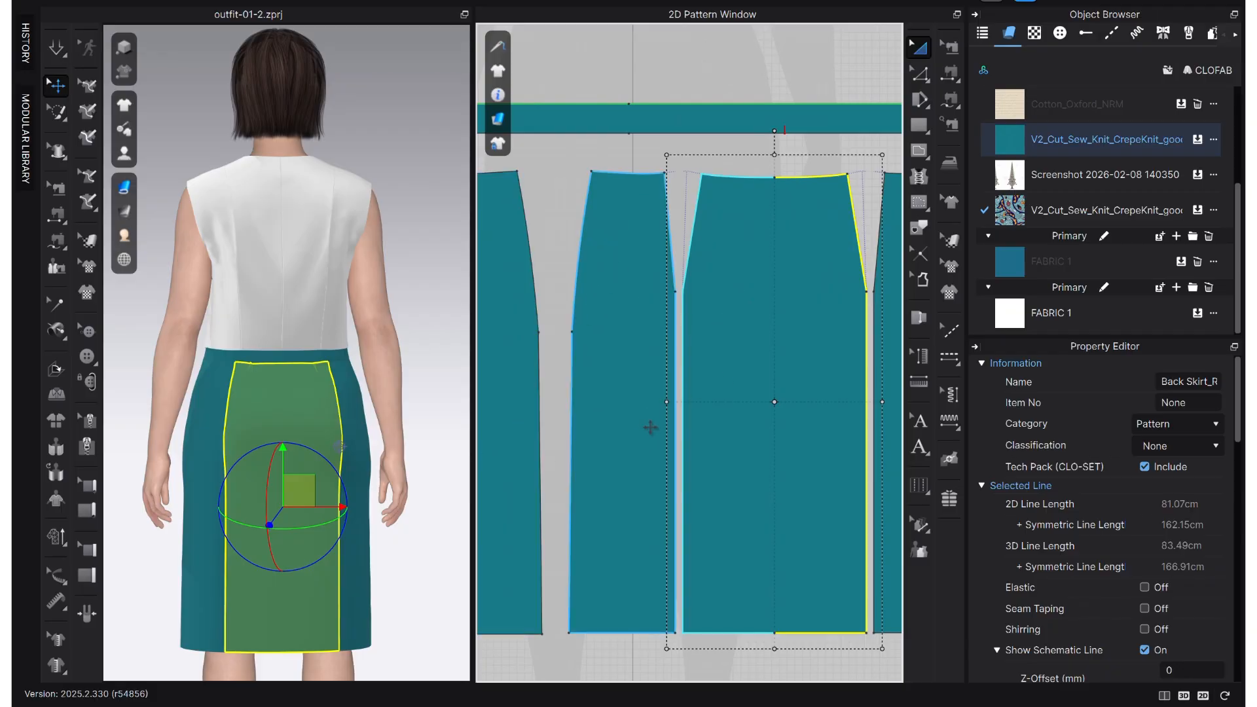
{"action": "left_click", "coordinate": [1197, 210]}
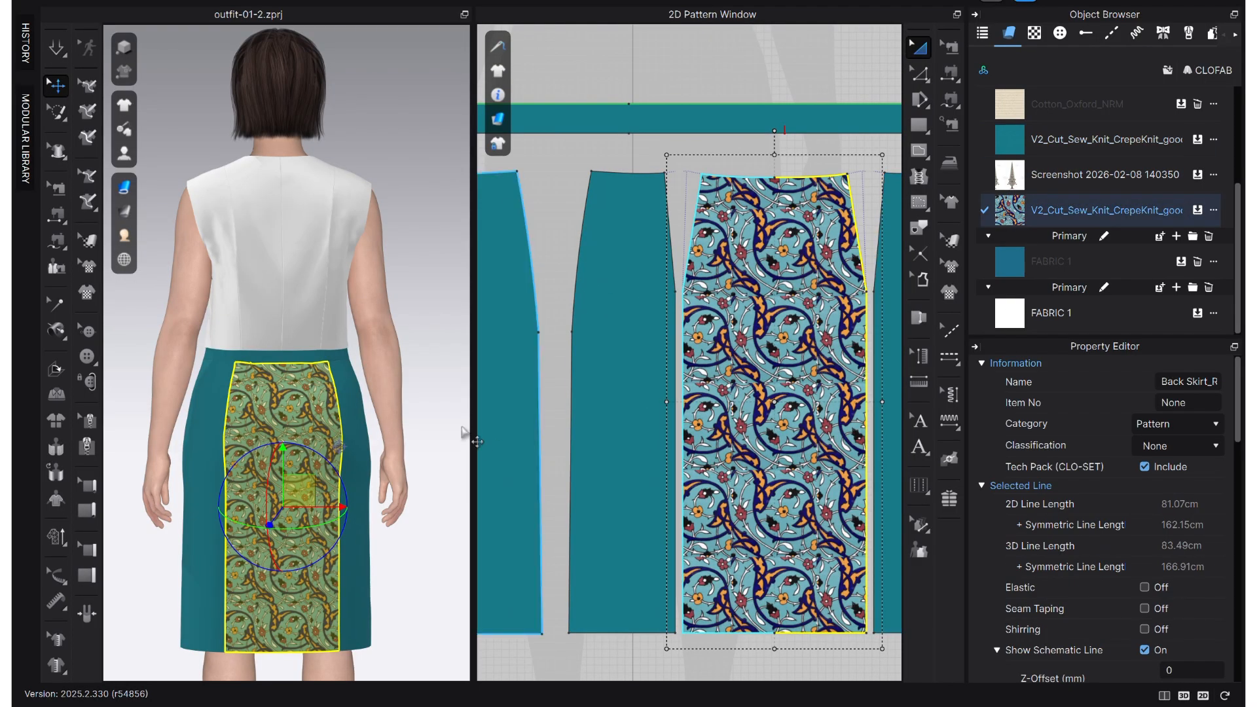
- Move the teal back side panels outward to leave a gap on each side of the patterned centre panel
{"action": "left_click", "coordinate": [359, 534]}
{"action": "right_click_drag", "start_coordinate": [359, 533], "coordinate": [299, 592]}
{"action": "scroll", "coordinate": [597, 508], "scroll_direction": "down", "scroll_amount": 2}
{"action": "middle_click_drag", "start_coordinate": [699, 443], "coordinate": [671, 436]}
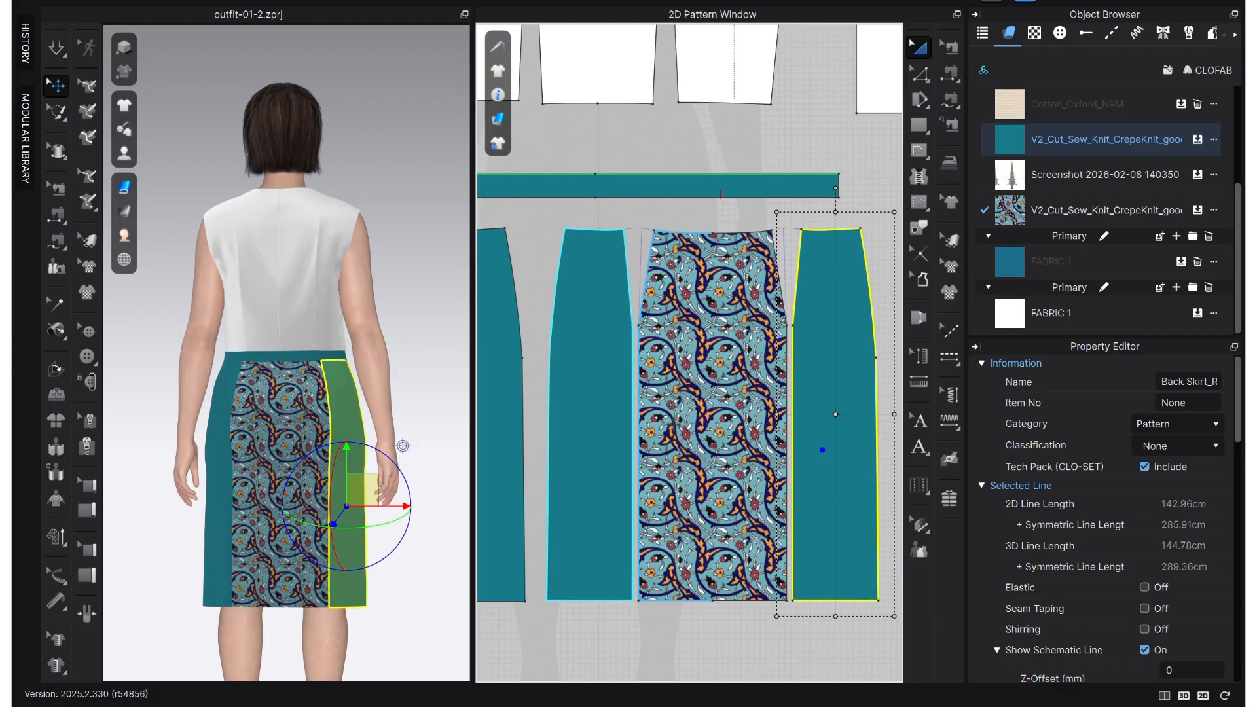
{"action": "left_click", "coordinate": [813, 403]}
{"action": "left_click", "coordinate": [648, 234]}
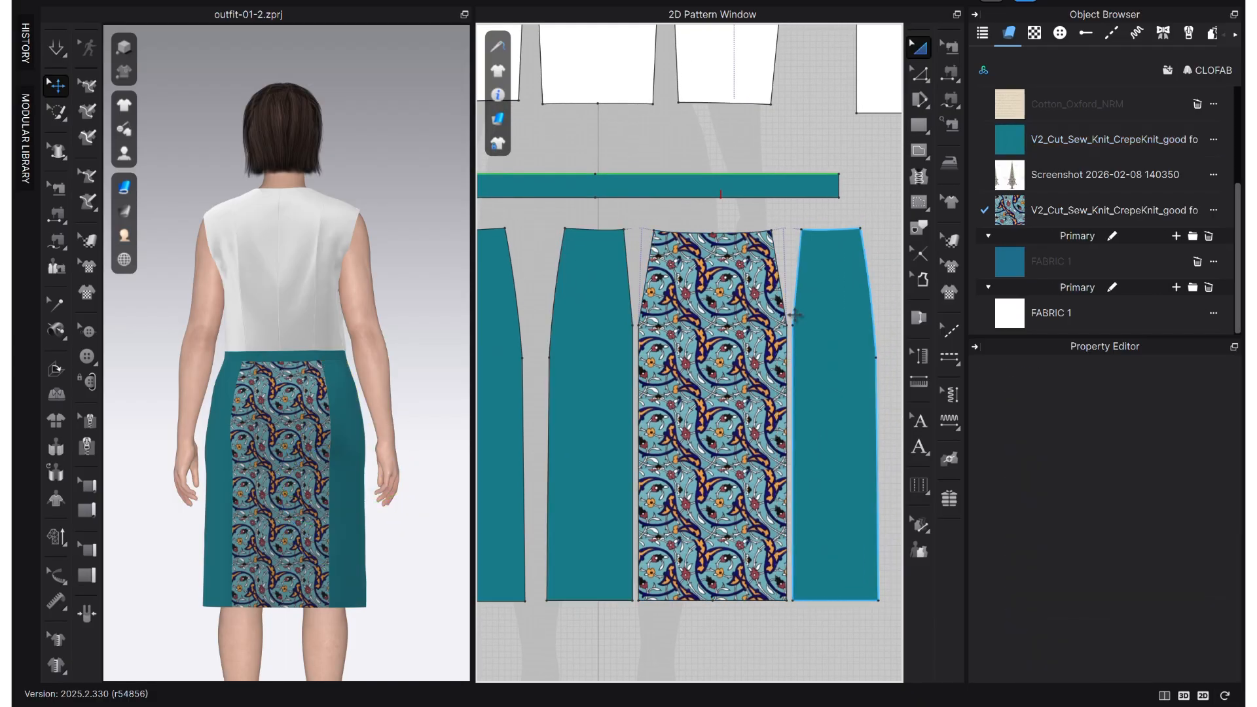
{"action": "left_click_drag", "start_coordinate": [839, 346], "coordinate": [884, 345]}
{"action": "left_click_drag", "start_coordinate": [629, 427], "coordinate": [665, 429]}
- Convert the dart-tip points on the back side and centre panels to curve points with Maintain Curve
{"action": "left_click", "coordinate": [602, 328]}
{"action": "key", "text": "z"}
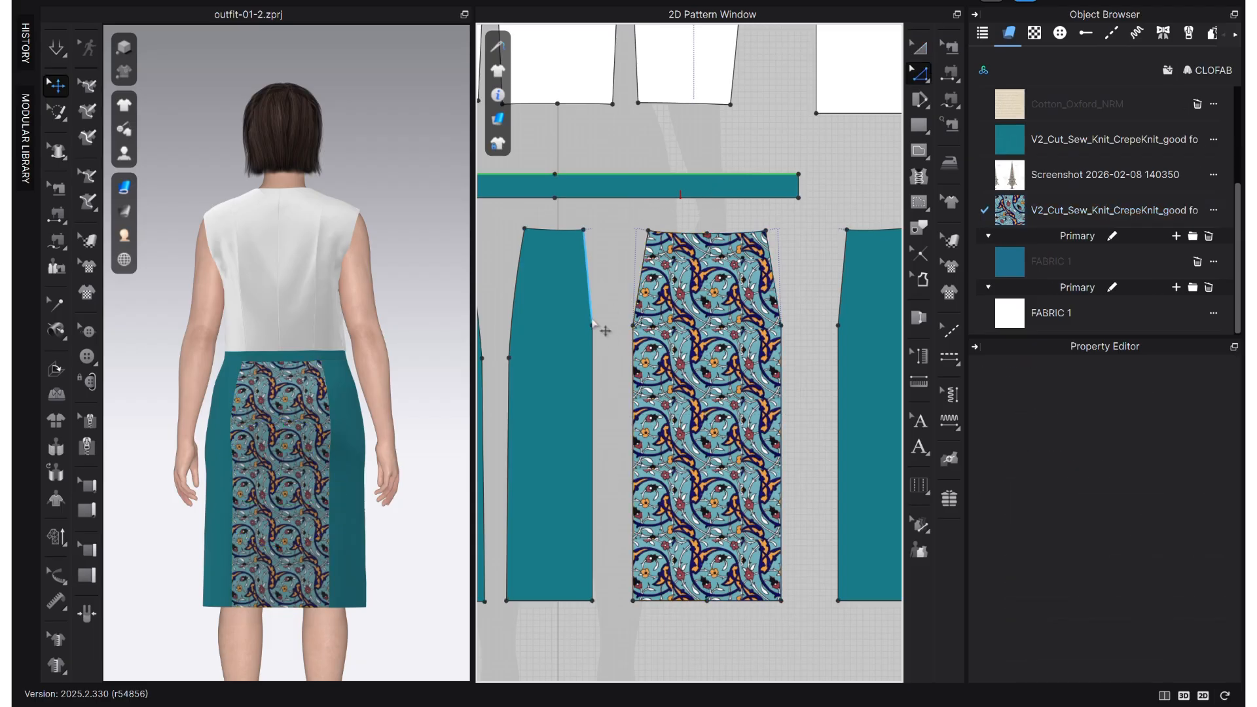
{"action": "right_click", "coordinate": [592, 326]}
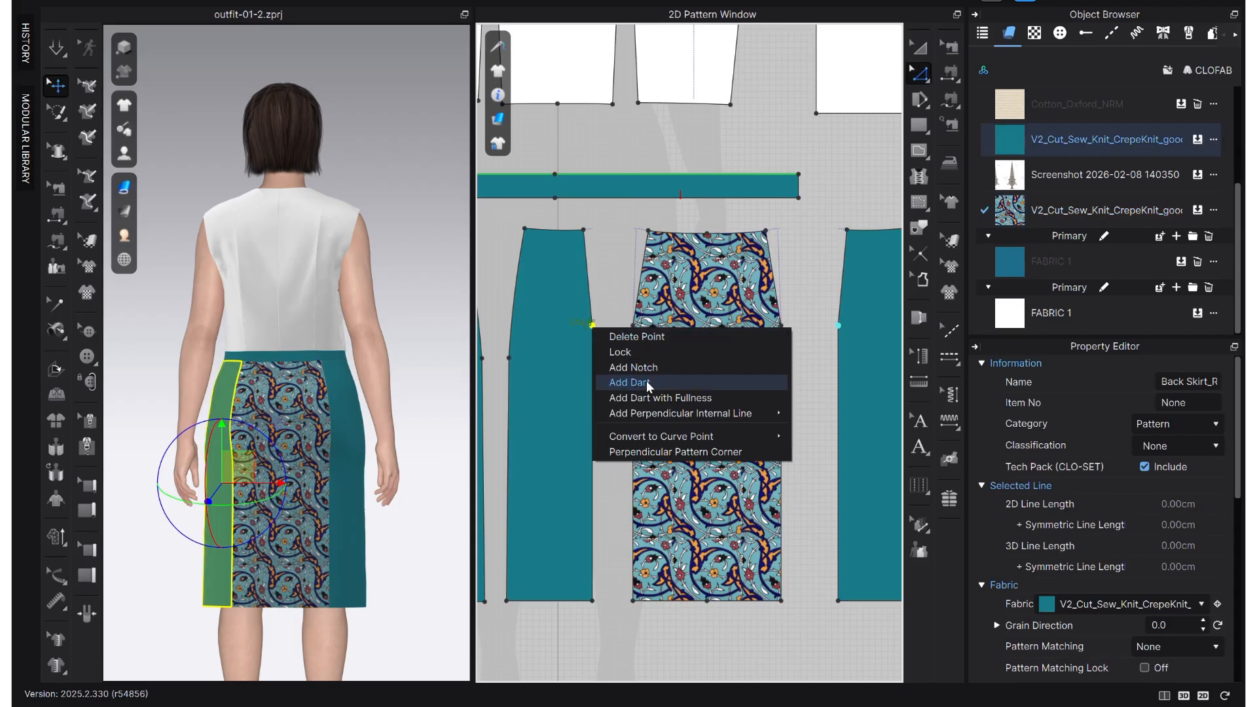
{"action": "mouse_move", "coordinate": [661, 438]}
{"action": "left_click", "coordinate": [857, 435]}
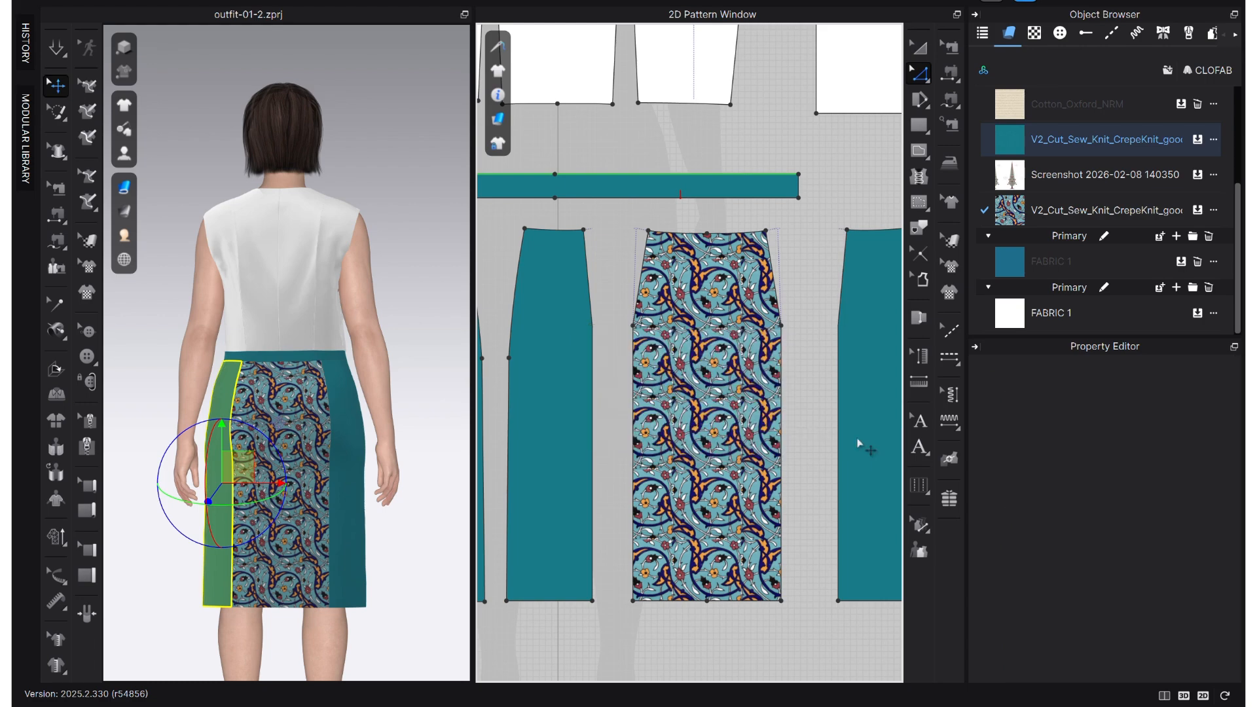
{"action": "right_click", "coordinate": [631, 325]}
{"action": "mouse_move", "coordinate": [756, 432]}
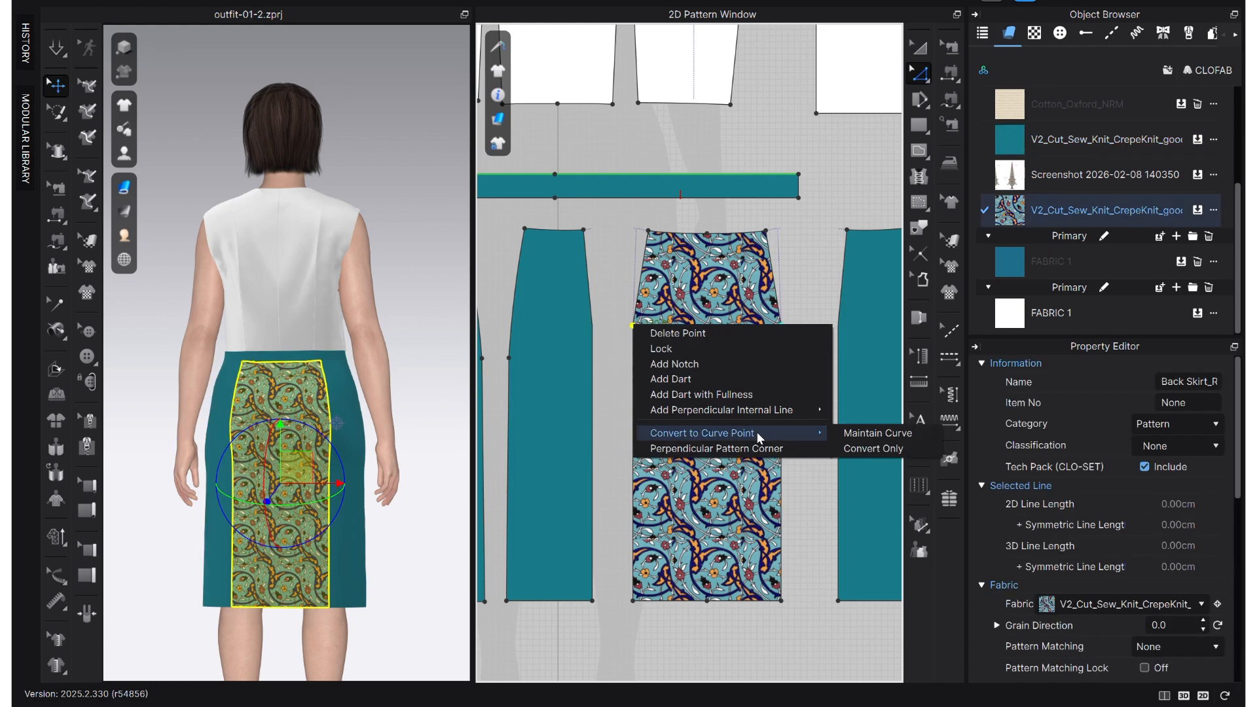
{"action": "left_click", "coordinate": [868, 435]}
- Offset the teal back side panel's inner outline outward by 1.5 cm, using Extend with the default corner
{"action": "scroll", "coordinate": [603, 398], "scroll_direction": "up", "scroll_amount": 2}
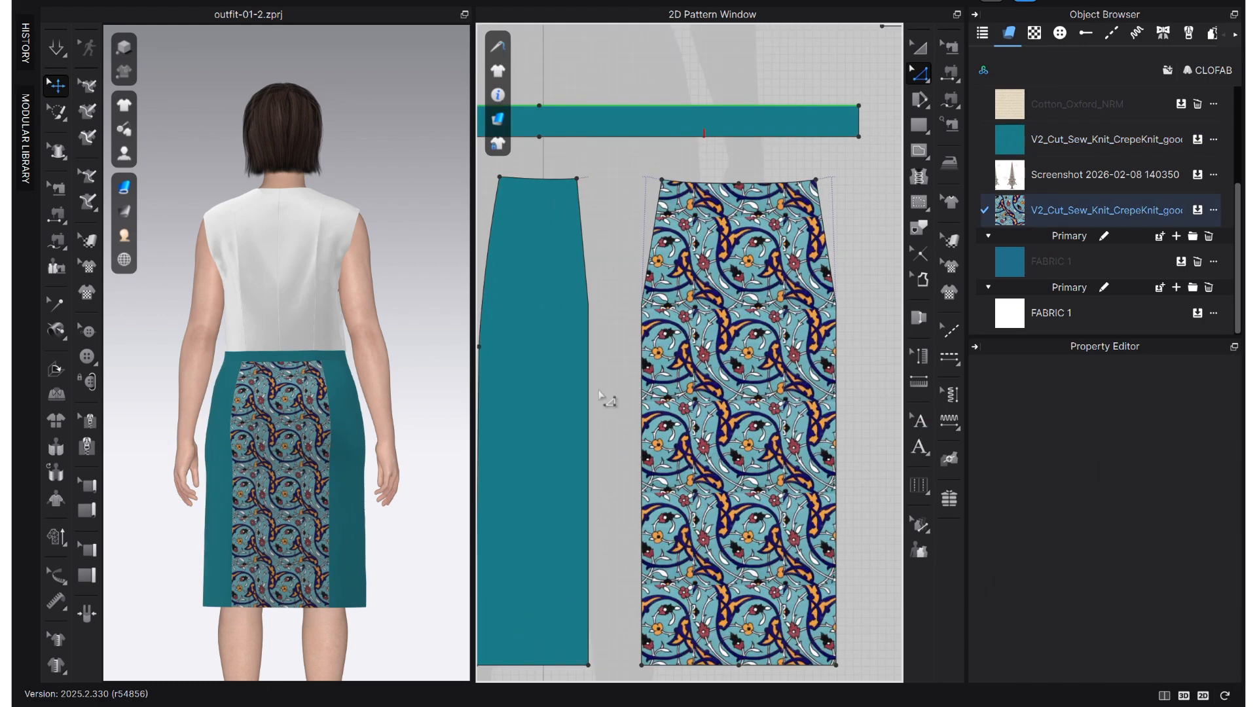
{"action": "left_click", "coordinate": [591, 326]}
{"action": "scroll", "coordinate": [602, 335], "scroll_direction": "up", "scroll_amount": 1}
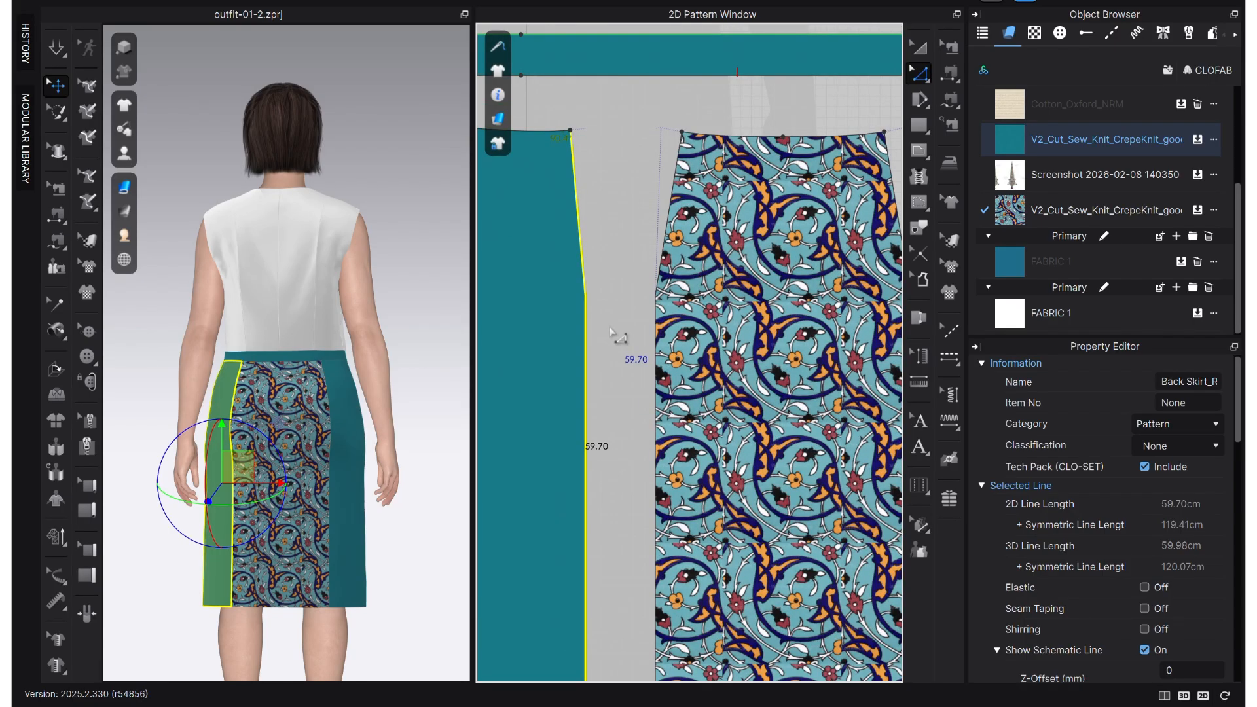
{"action": "scroll", "coordinate": [607, 329], "scroll_direction": "up", "scroll_amount": 1}
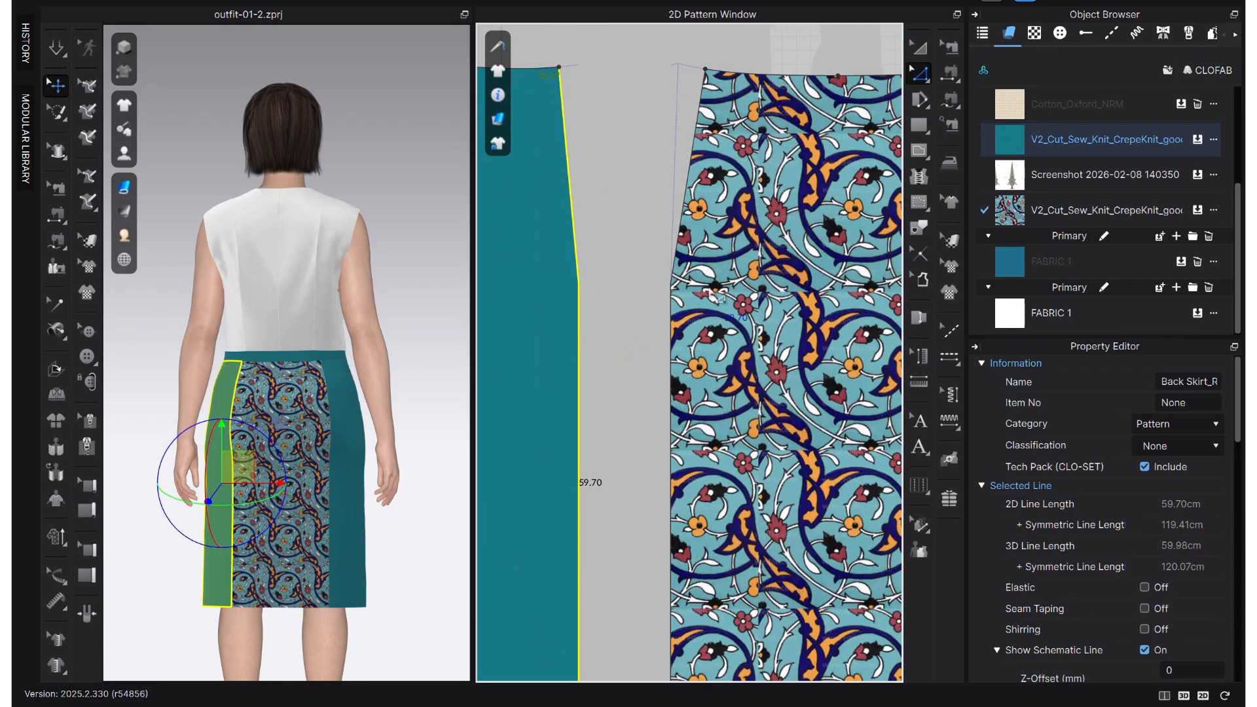
{"action": "left_click_drag", "start_coordinate": [580, 353], "coordinate": [596, 350]}
{"action": "right_click", "coordinate": [595, 350]}
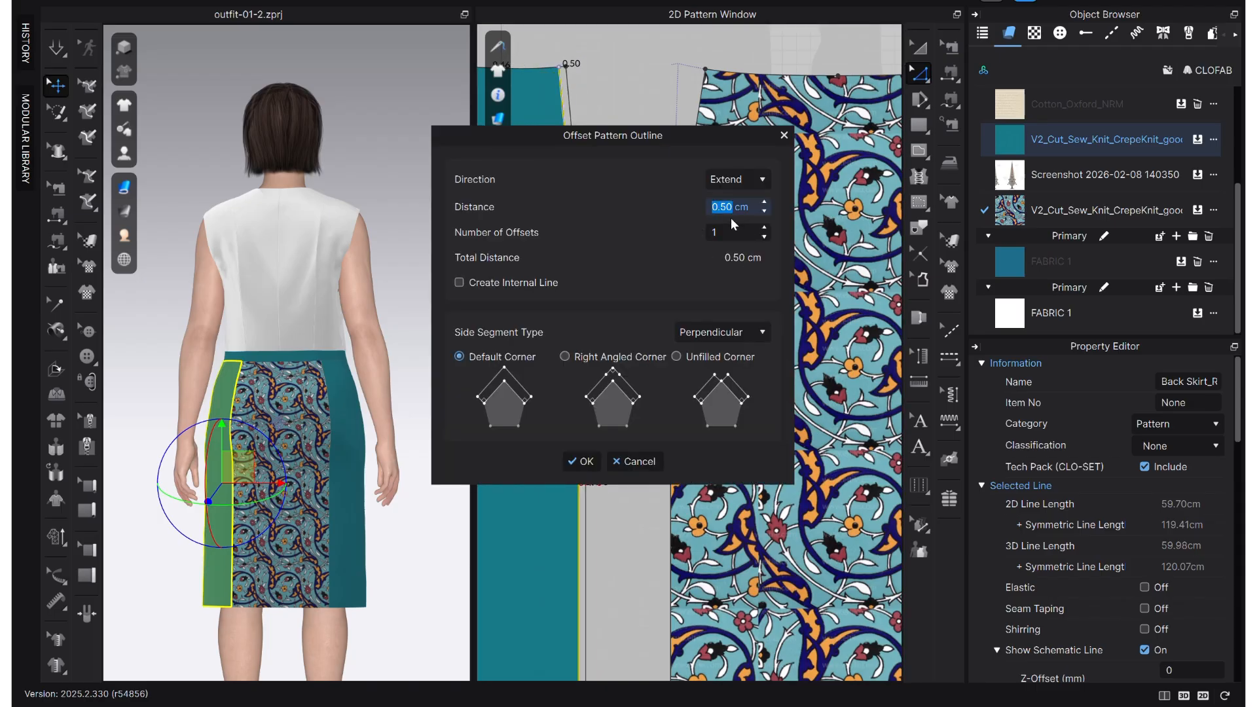
{"action": "type", "text": "1.5"}
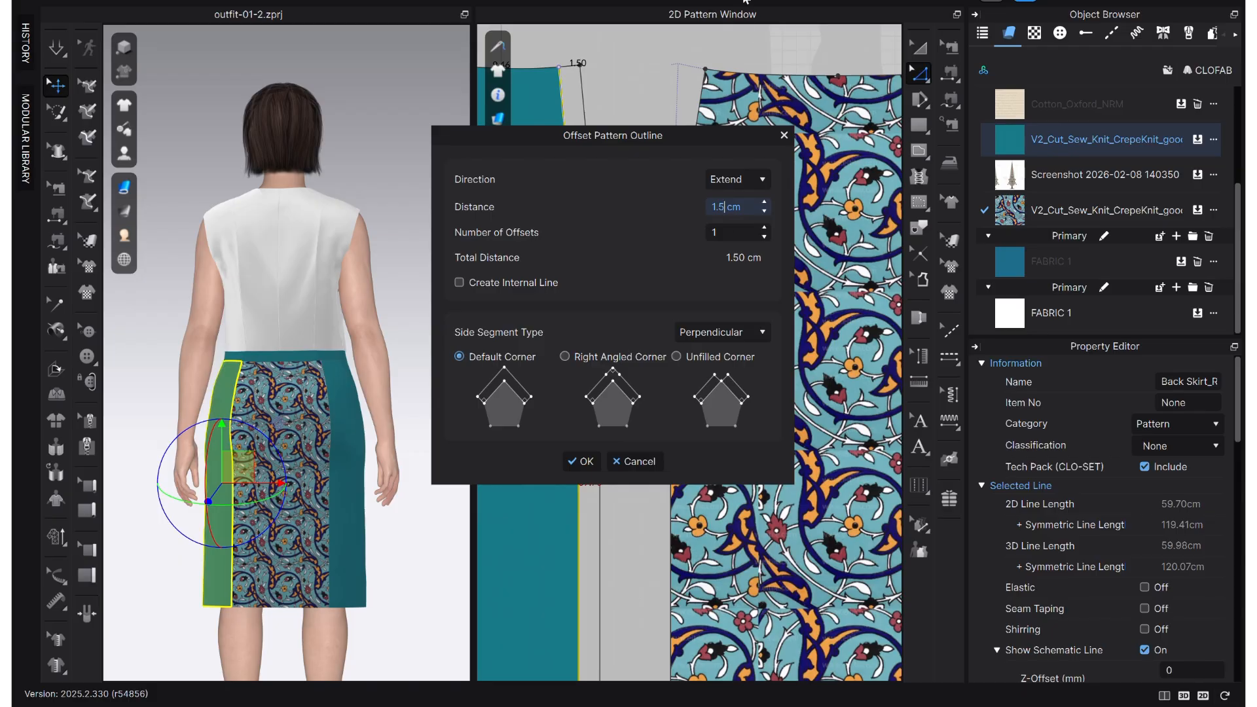
{"action": "left_click", "coordinate": [588, 462]}
{"action": "left_click", "coordinate": [672, 447]}
{"action": "left_click_drag", "start_coordinate": [673, 445], "coordinate": [714, 446]}
{"action": "right_click", "coordinate": [714, 447]}
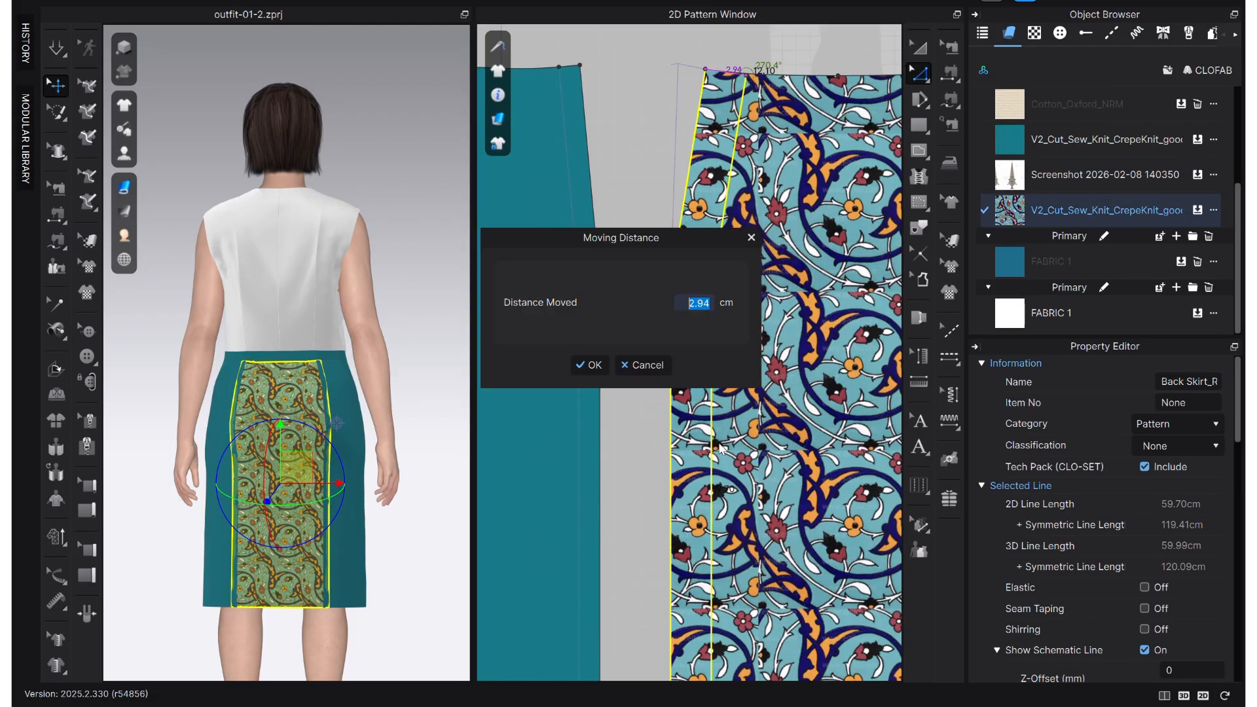
{"action": "type", "text": "0"}
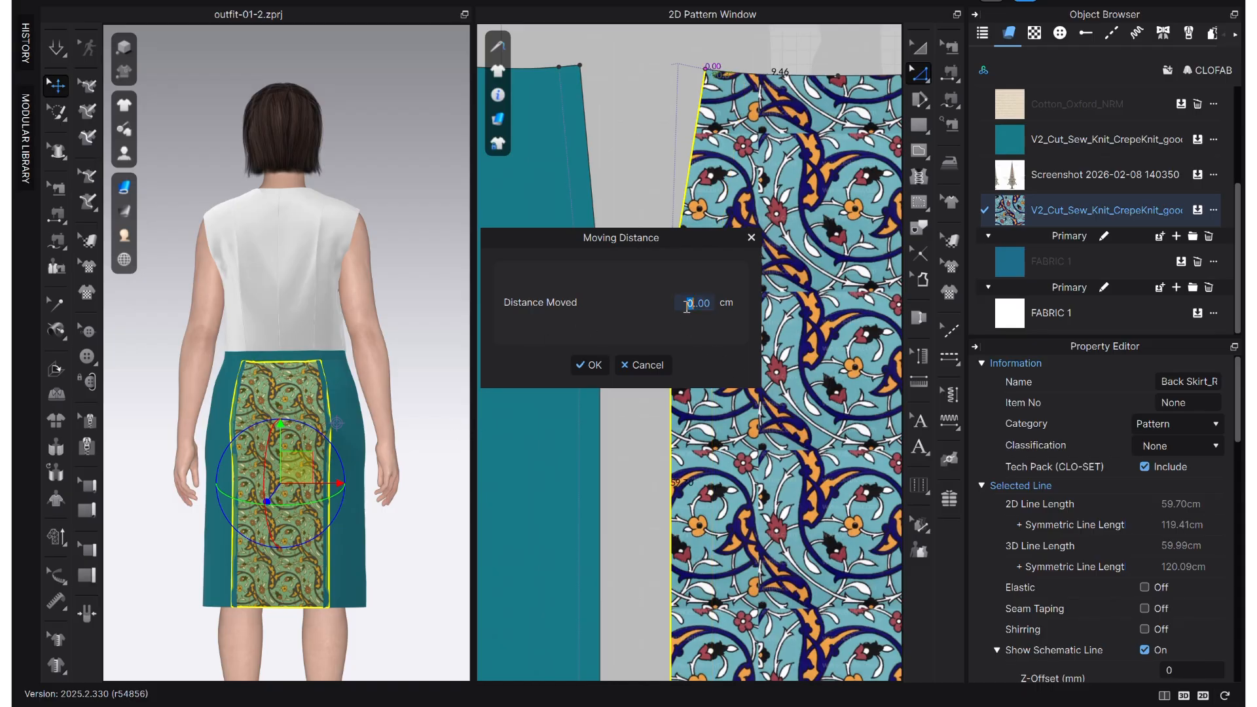
{"action": "left_click", "coordinate": [750, 238]}
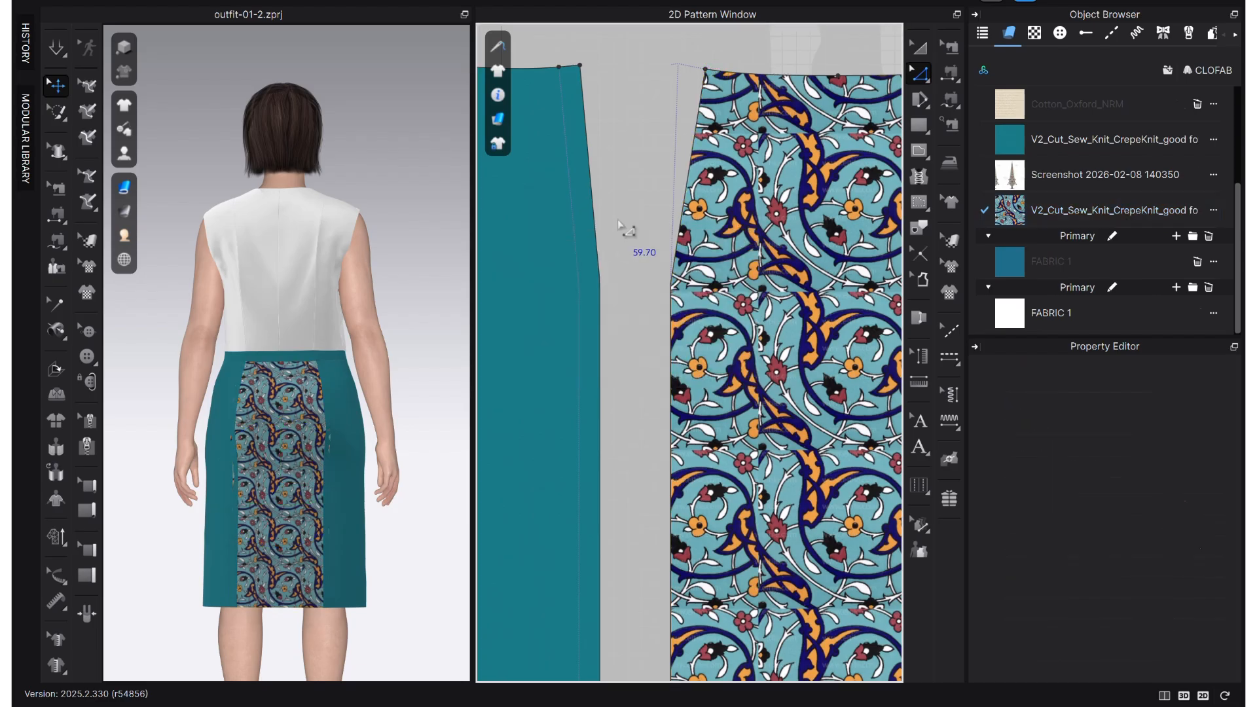
- Offset the patterned centre panel's side outline inward by 1.5 cm using the Retract direction
{"action": "right_click", "coordinate": [669, 342]}
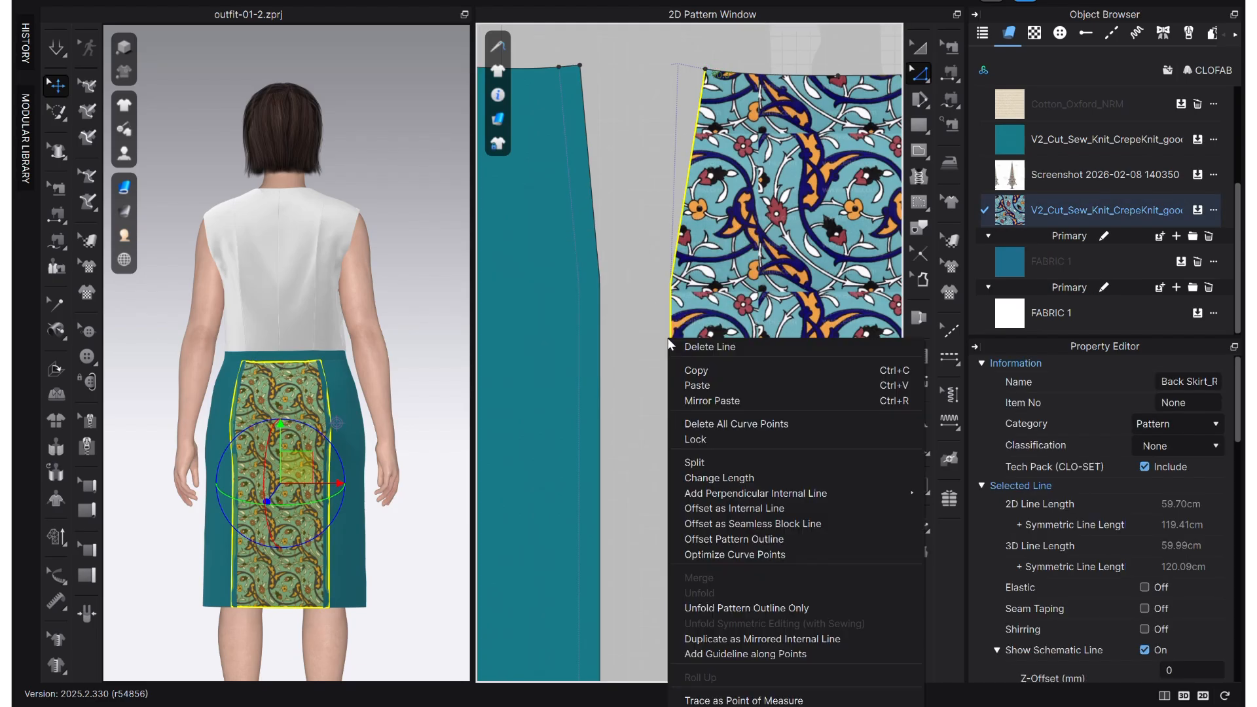
{"action": "left_click", "coordinate": [800, 539]}
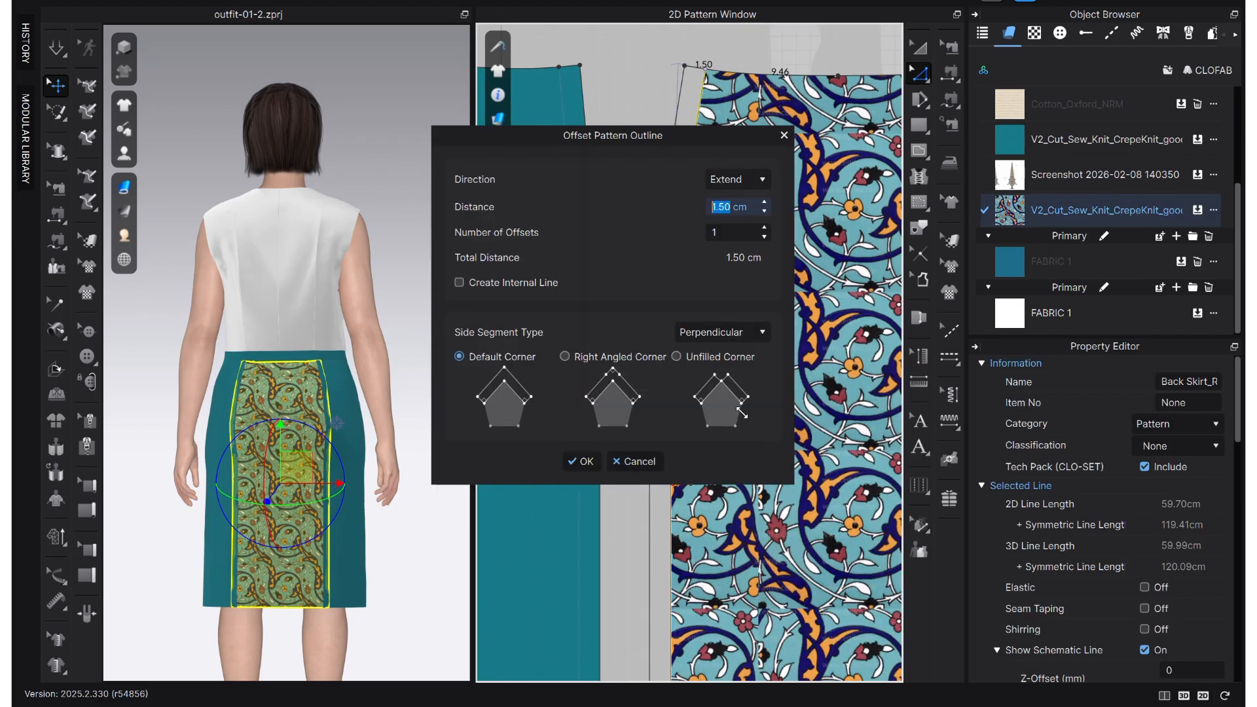
{"action": "left_click", "coordinate": [735, 179]}
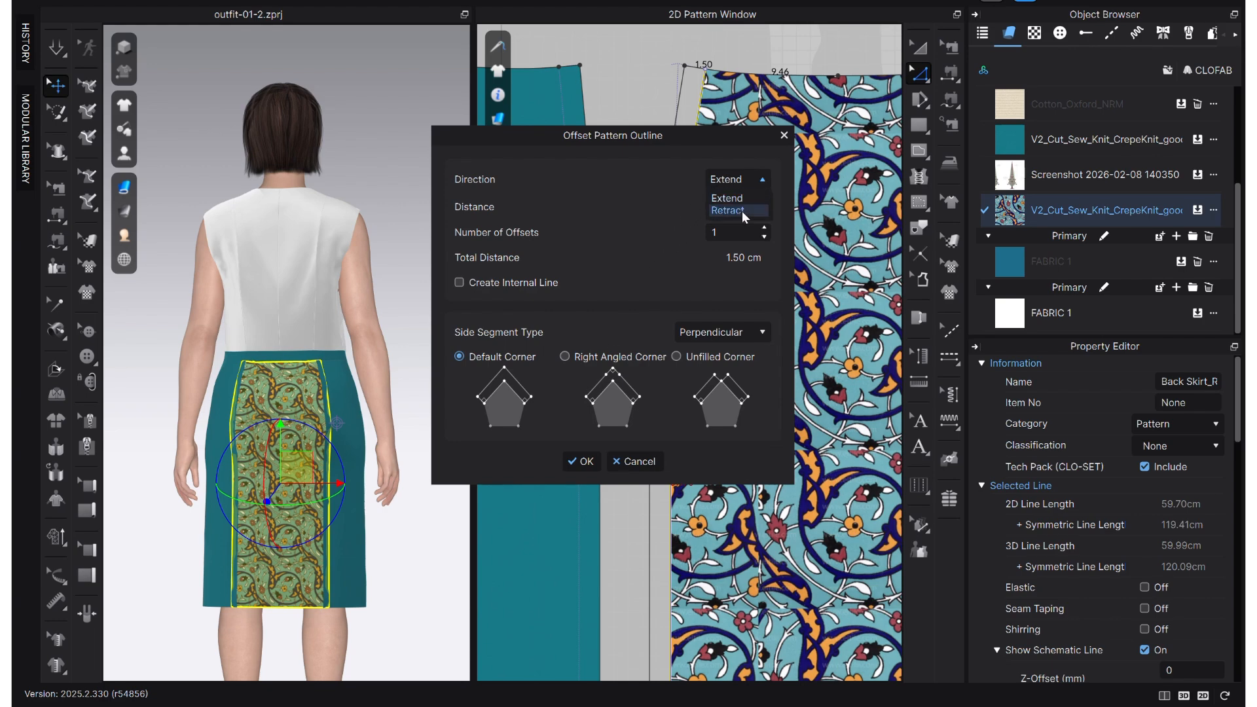
{"action": "left_click", "coordinate": [741, 211]}
{"action": "left_click", "coordinate": [522, 272]}
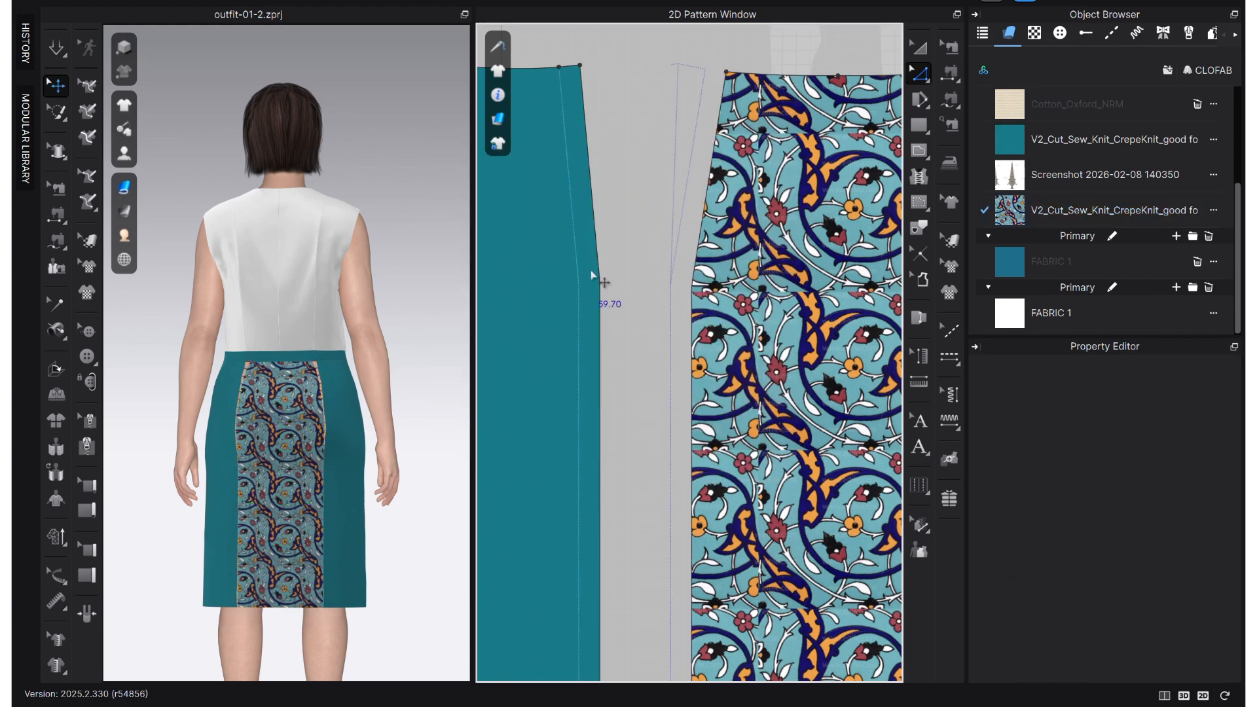
- Simulate the garment and pull on the back centre panel to settle the reshaped skirt
{"action": "key", "text": "space"}
{"action": "scroll", "coordinate": [329, 524], "scroll_direction": "down", "scroll_amount": 2}
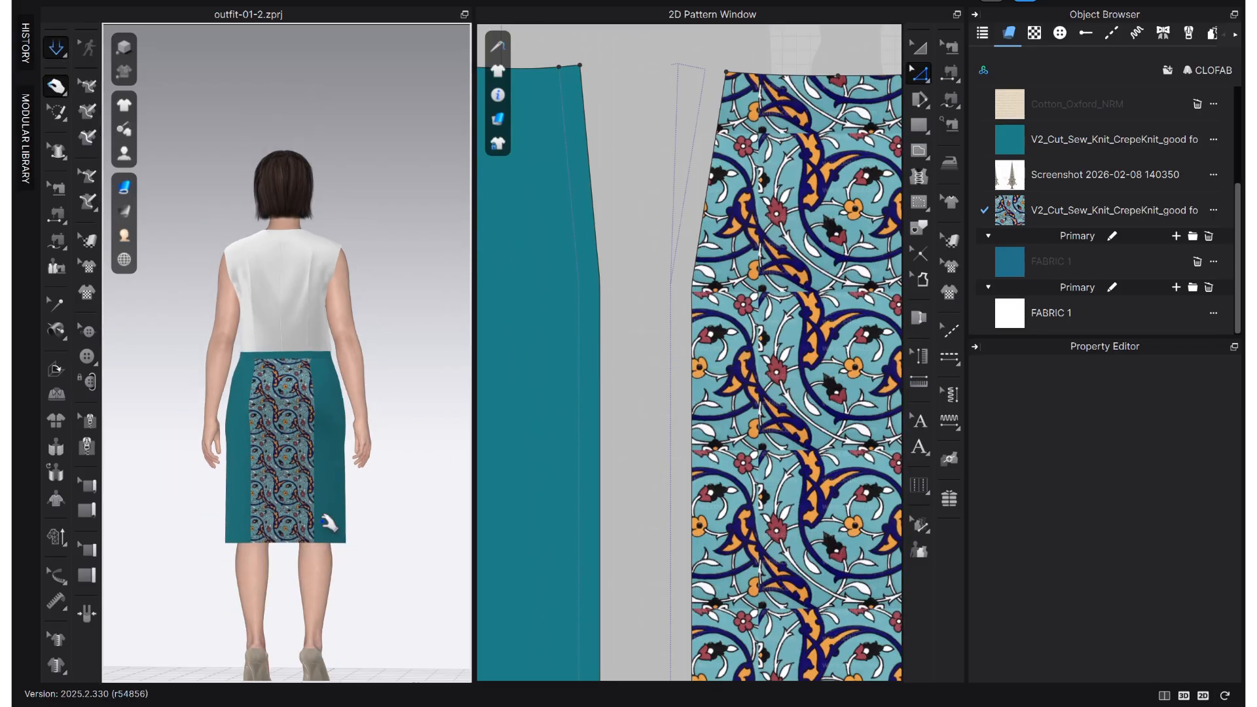
{"action": "left_click", "coordinate": [281, 473]}
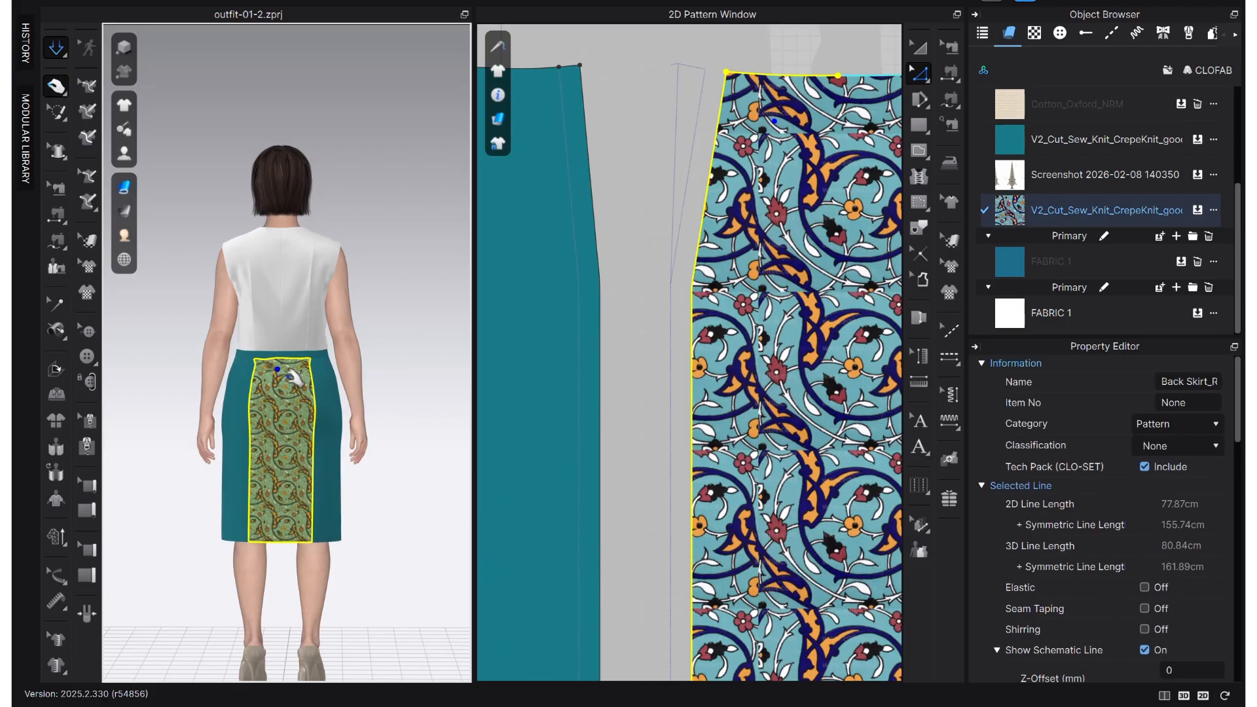
{"action": "left_click", "coordinate": [659, 356]}
- Move the back side panels back in beside the patterned centre panel in the 2D layout
{"action": "scroll", "coordinate": [659, 357], "scroll_direction": "down", "scroll_amount": 3}
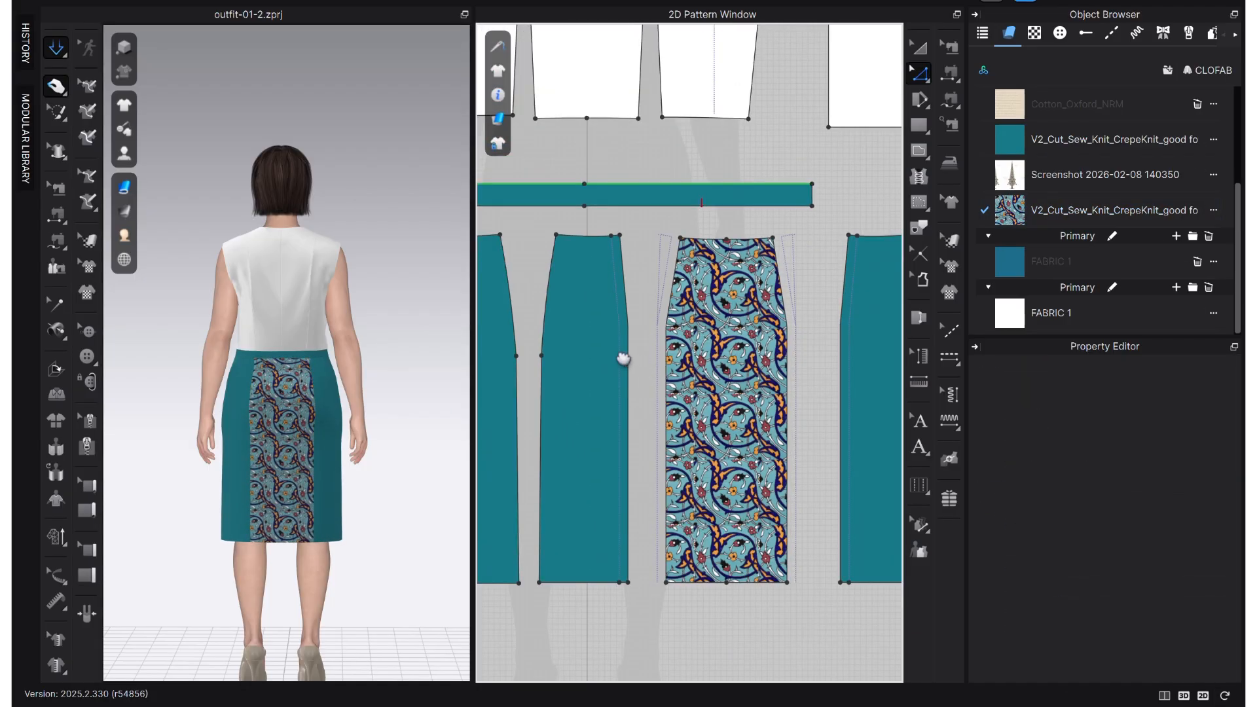
{"action": "middle_click_drag", "start_coordinate": [627, 359], "coordinate": [591, 356]}
{"action": "scroll", "coordinate": [684, 510], "scroll_direction": "up", "scroll_amount": 3}
{"action": "middle_click_drag", "start_coordinate": [681, 508], "coordinate": [784, 475]}
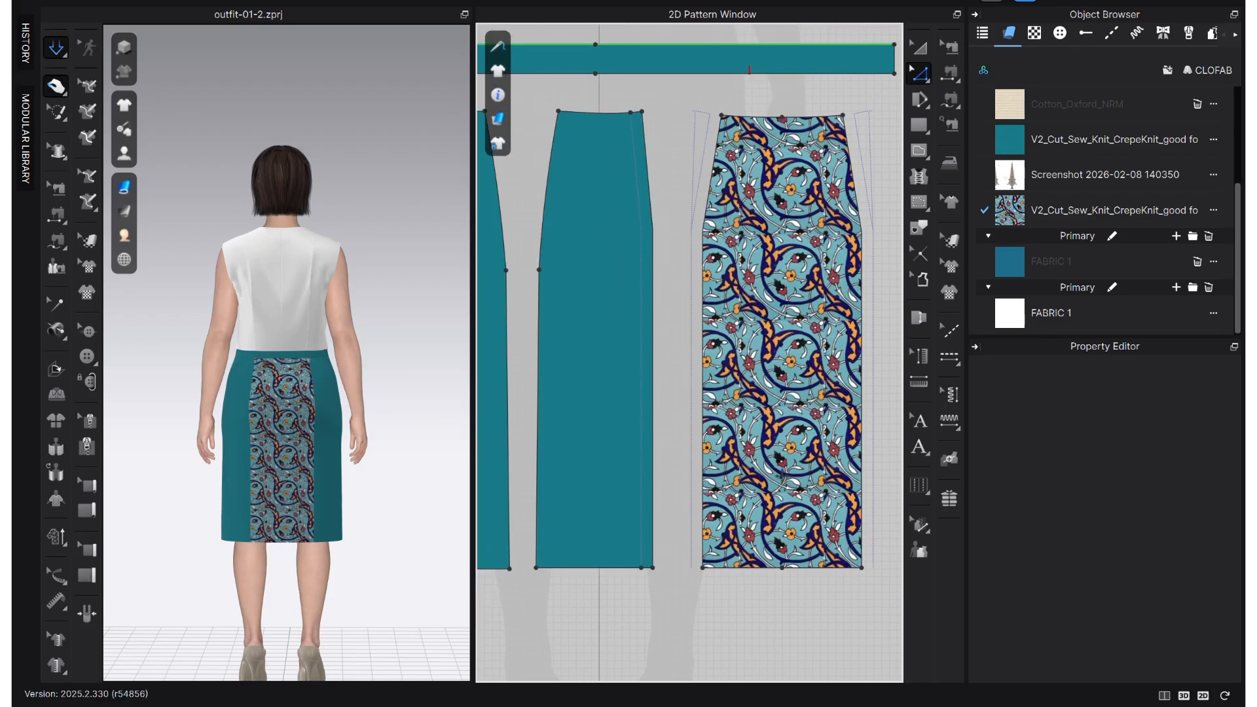
{"action": "scroll", "coordinate": [587, 512], "scroll_direction": "down", "scroll_amount": 4}
{"action": "left_click_drag", "start_coordinate": [775, 460], "coordinate": [796, 452]}
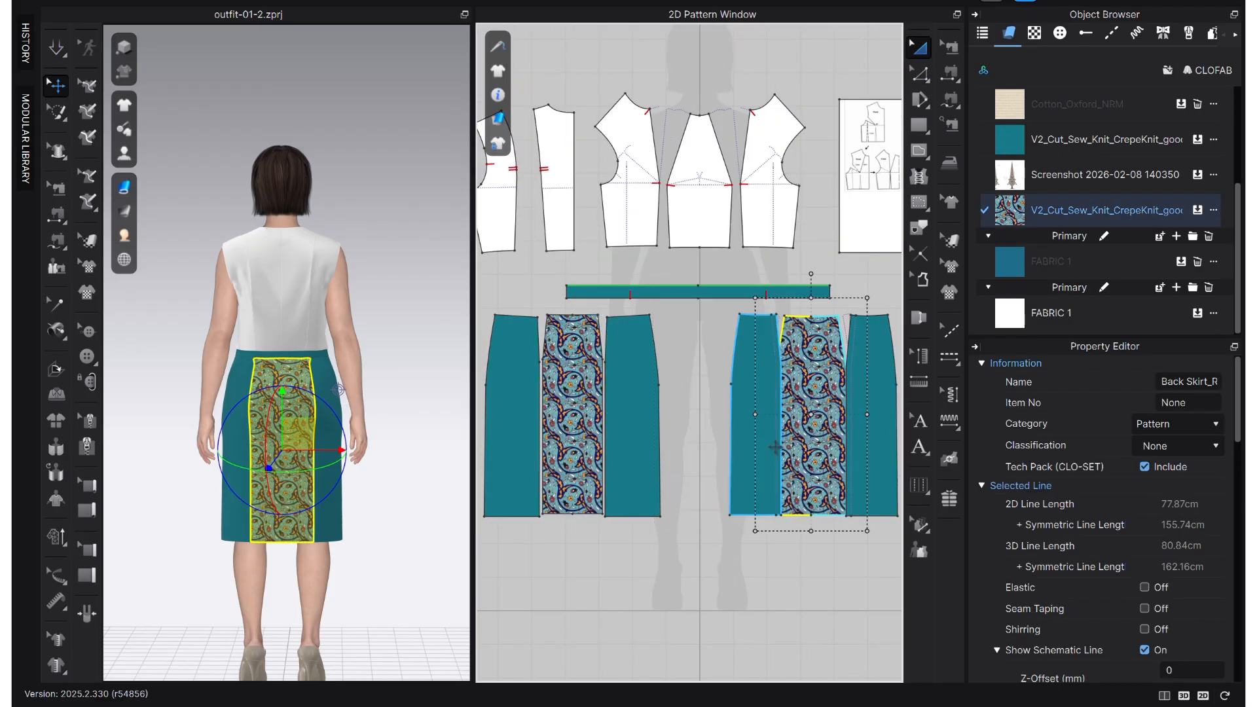
- Extend the back side panel's inner outline further and retract the patterned centre panel's side outline to match
{"action": "scroll", "coordinate": [785, 419], "scroll_direction": "up", "scroll_amount": 5}
{"action": "scroll", "coordinate": [660, 224], "scroll_direction": "down", "scroll_amount": 3}
{"action": "left_click", "coordinate": [673, 418]}
{"action": "left_click", "coordinate": [663, 419]}
{"action": "right_click", "coordinate": [685, 282]}
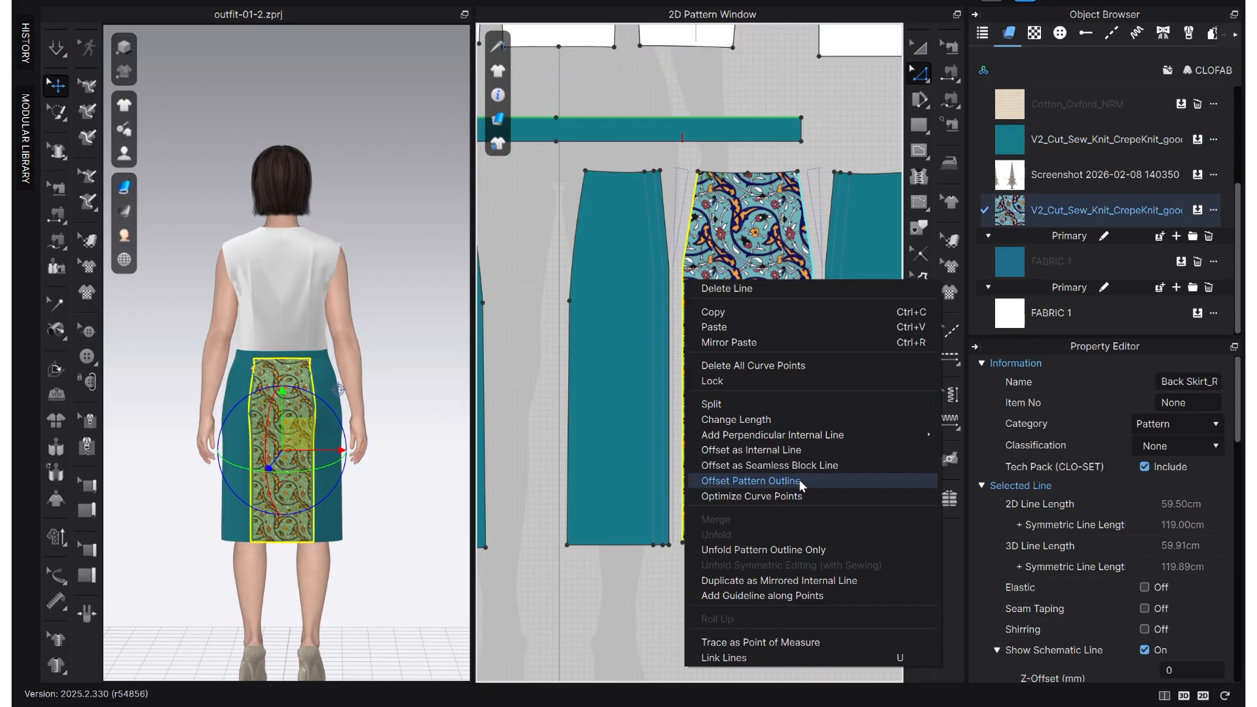
{"action": "key", "text": "Escape"}
- Delete the existing seams along the top edge of the patterned back centre panel that join it to the waistband
{"action": "scroll", "coordinate": [668, 590], "scroll_direction": "down", "scroll_amount": 3}
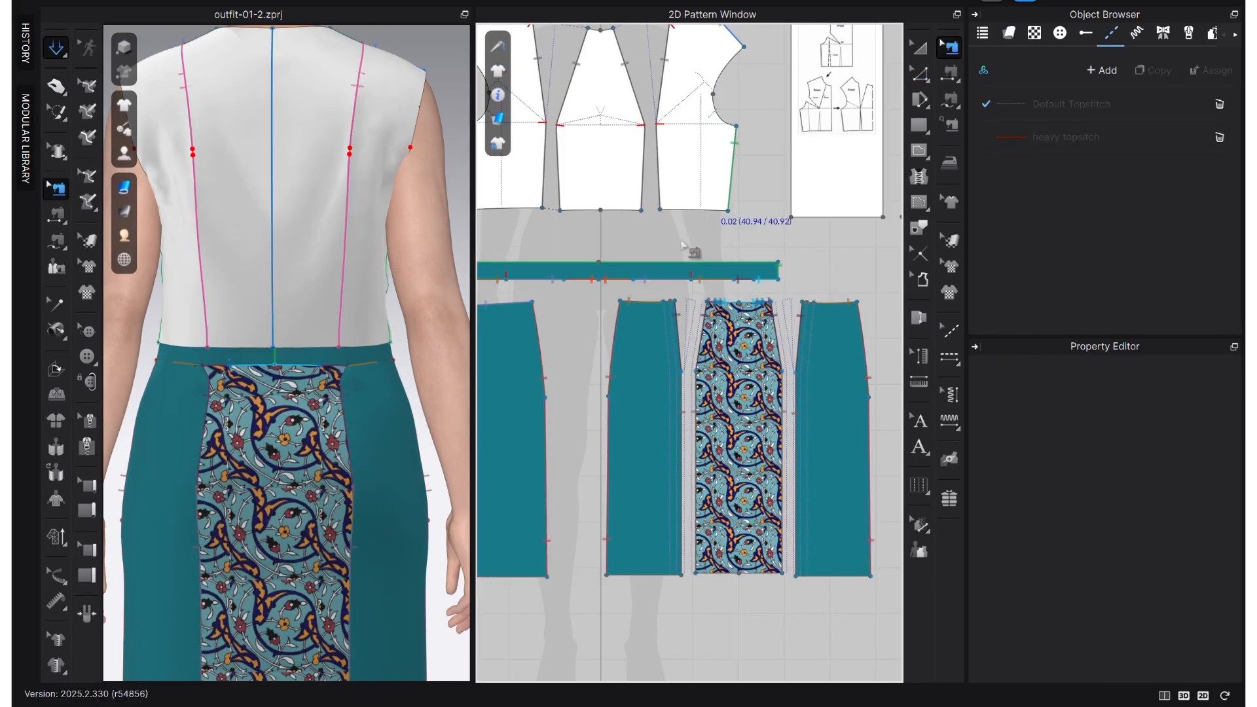
{"action": "scroll", "coordinate": [684, 262], "scroll_direction": "down", "scroll_amount": 1}
{"action": "middle_click_drag", "start_coordinate": [690, 292], "coordinate": [733, 375]}
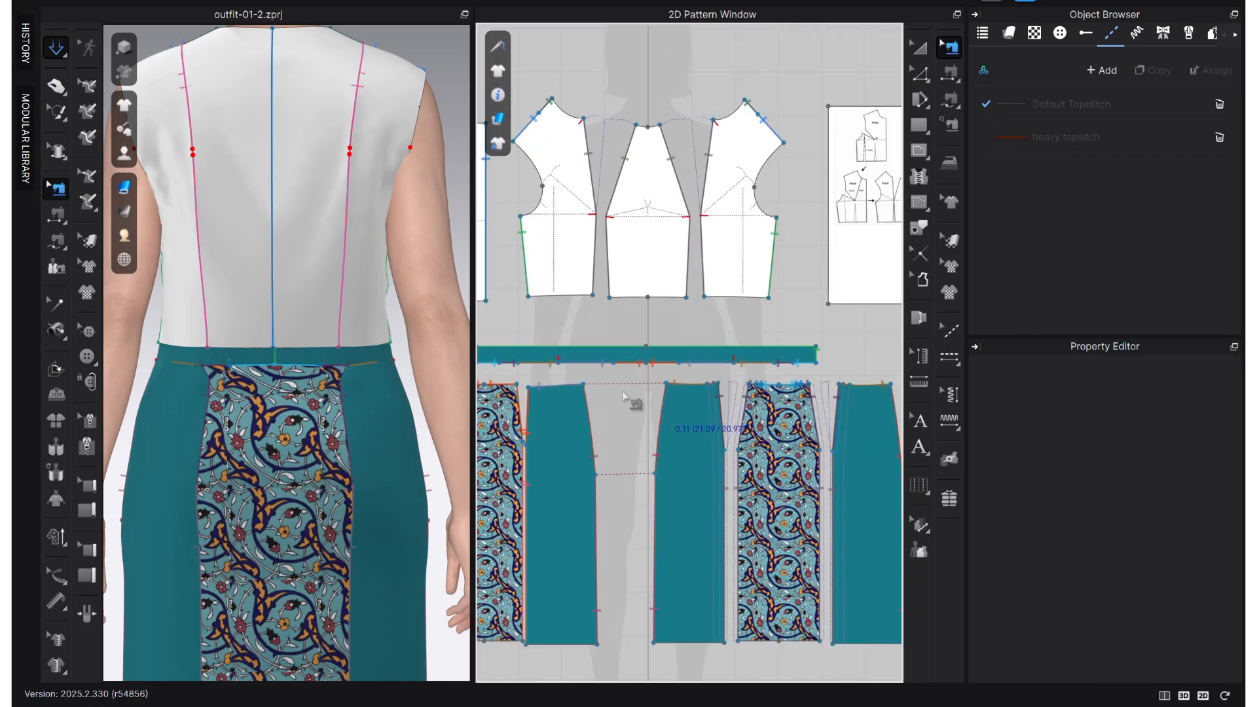
{"action": "scroll", "coordinate": [735, 405], "scroll_direction": "up", "scroll_amount": 5}
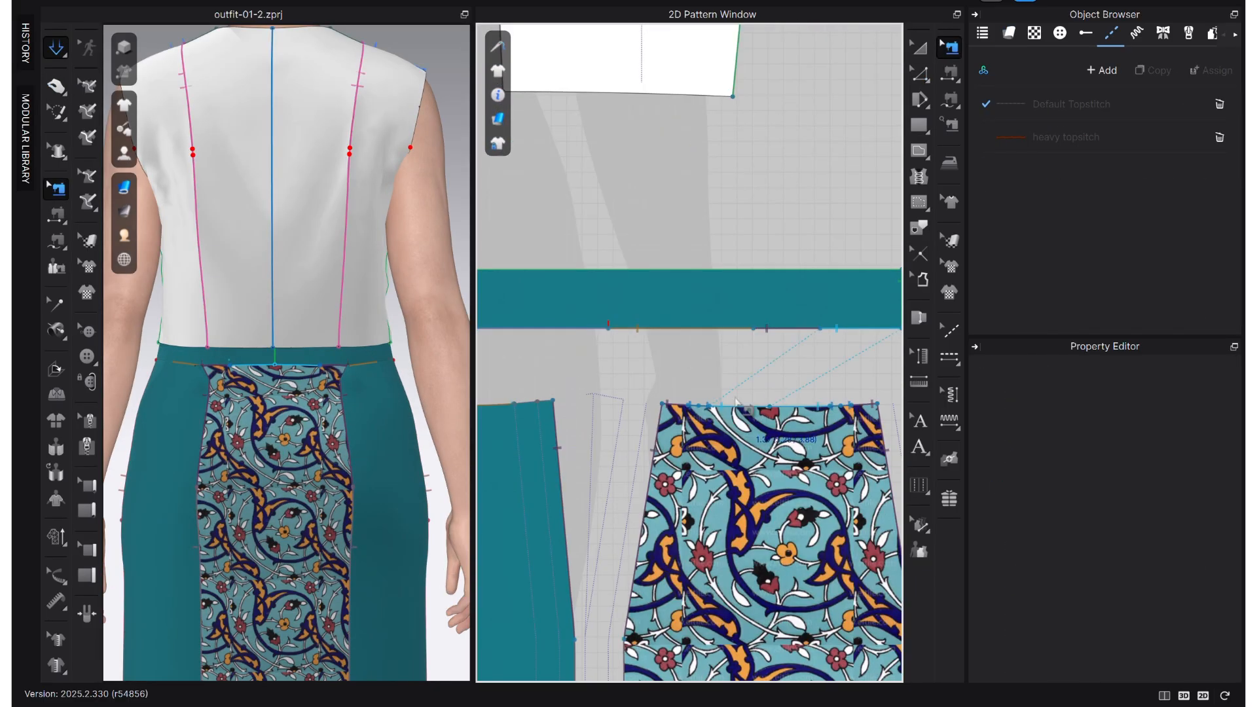
{"action": "left_click", "coordinate": [728, 405]}
{"action": "key", "text": "Delete"}
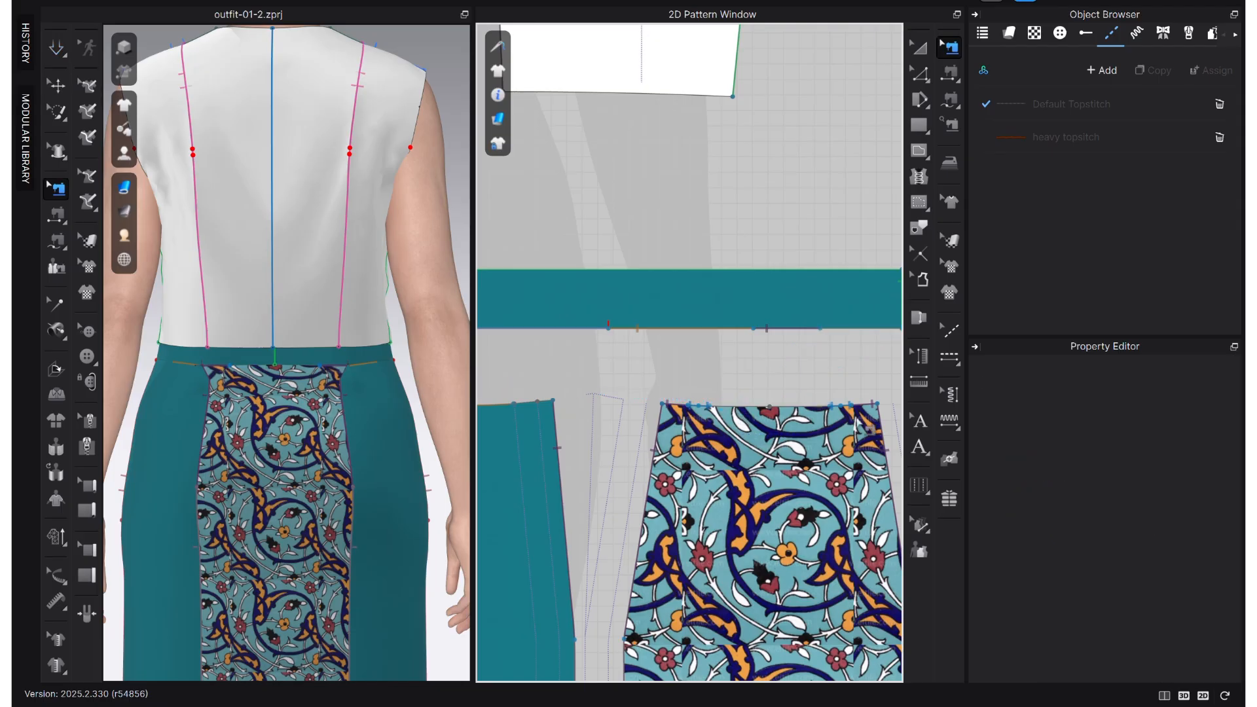
{"action": "left_click", "coordinate": [686, 406]}
{"action": "key", "text": "Delete"}
- Simulate the garment and pull on the back skirt to test how it hangs from the waistband
{"action": "scroll", "coordinate": [713, 422], "scroll_direction": "down", "scroll_amount": 5}
{"action": "scroll", "coordinate": [600, 426], "scroll_direction": "up", "scroll_amount": 4}
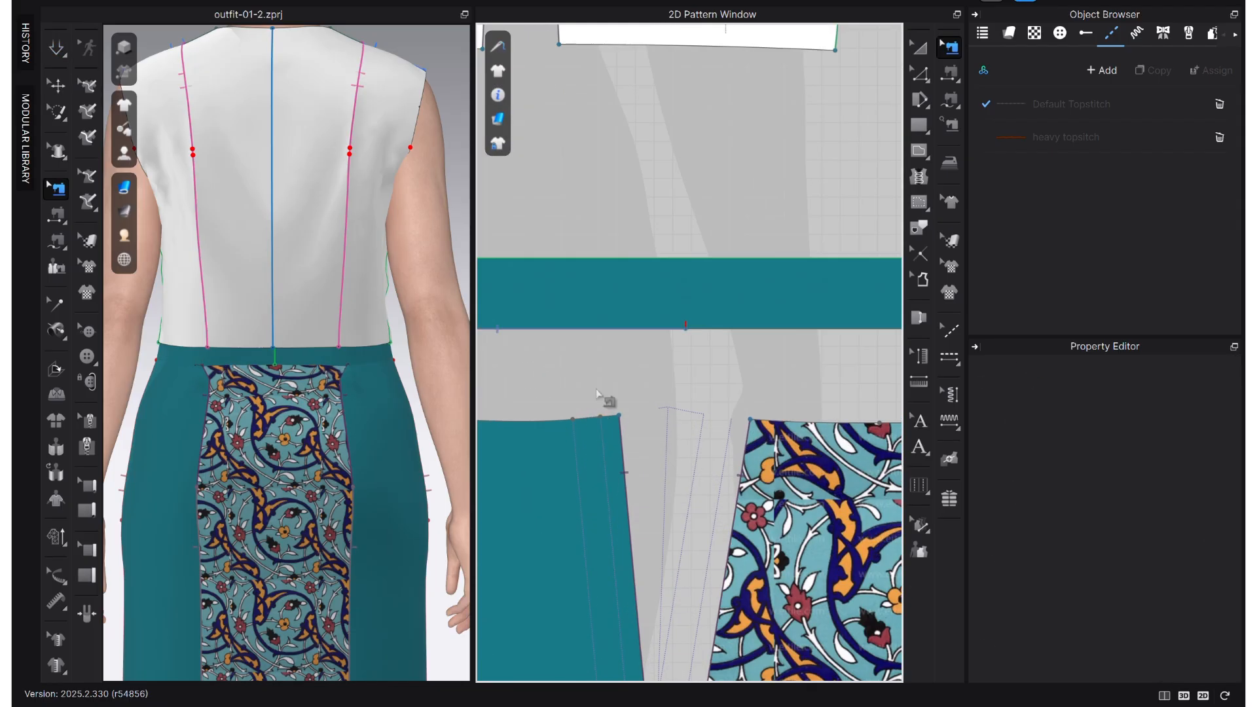
{"action": "scroll", "coordinate": [616, 420], "scroll_direction": "down", "scroll_amount": 4}
{"action": "scroll", "coordinate": [727, 420], "scroll_direction": "up", "scroll_amount": 3}
{"action": "scroll", "coordinate": [803, 419], "scroll_direction": "up", "scroll_amount": 3}
{"action": "scroll", "coordinate": [802, 422], "scroll_direction": "down", "scroll_amount": 4}
{"action": "key", "text": "space"}
{"action": "left_click_drag", "start_coordinate": [272, 410], "coordinate": [299, 429]}
{"action": "key", "text": "space"}
- Sew the top edges of the back skirt panels to the waistband again with Free Sewing
{"action": "scroll", "coordinate": [589, 422], "scroll_direction": "up", "scroll_amount": 4}
{"action": "left_click", "coordinate": [684, 327]}
{"action": "scroll", "coordinate": [599, 421], "scroll_direction": "down", "scroll_amount": 2}
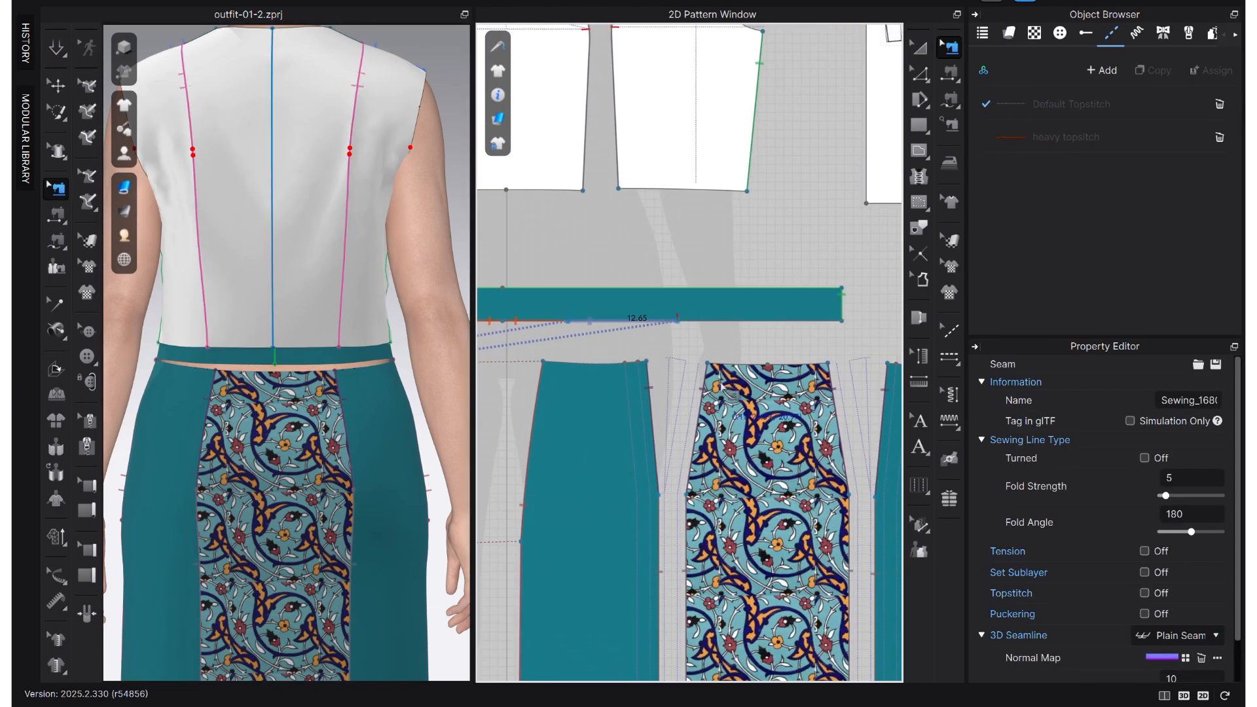
{"action": "scroll", "coordinate": [598, 420], "scroll_direction": "down", "scroll_amount": 2}
{"action": "middle_click_drag", "start_coordinate": [598, 420], "coordinate": [674, 401]}
{"action": "key", "text": "m"}
{"action": "left_click", "coordinate": [847, 338]}
{"action": "left_click", "coordinate": [735, 339]}
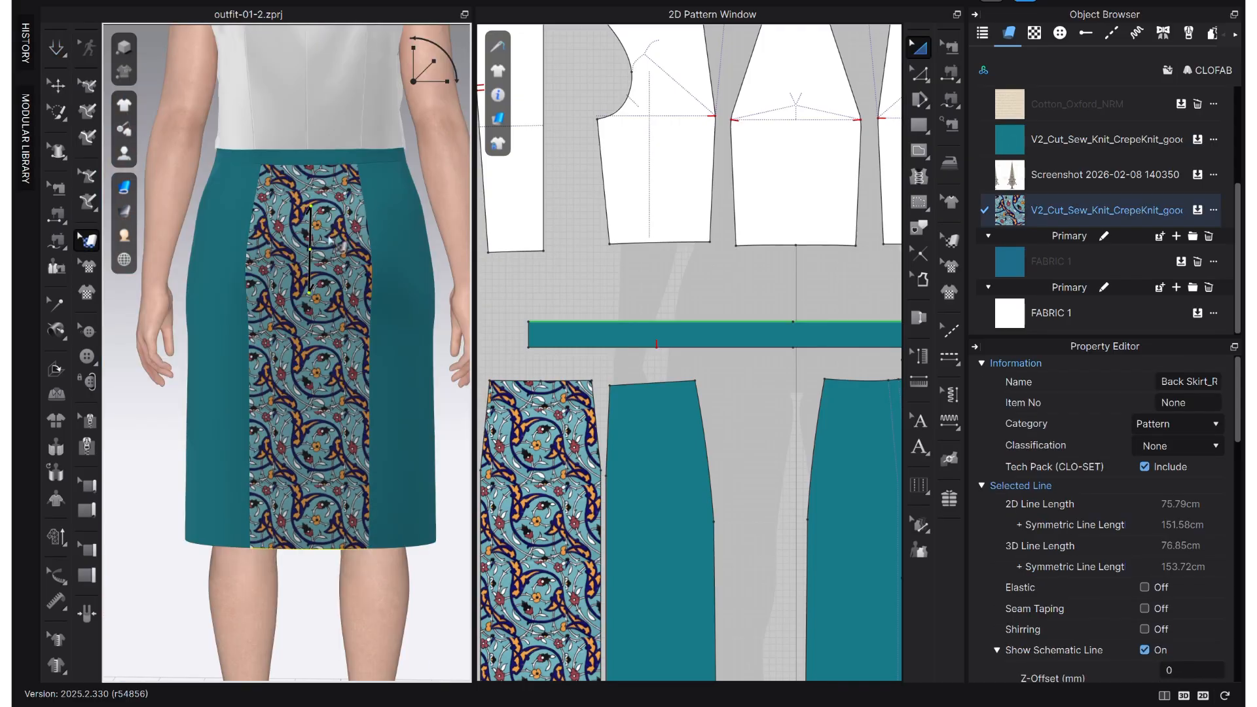
- Reposition the print on the skirt's patterned back centre panel using Edit Texture (3D)
{"action": "left_click_drag", "start_coordinate": [319, 326], "coordinate": [316, 398]}
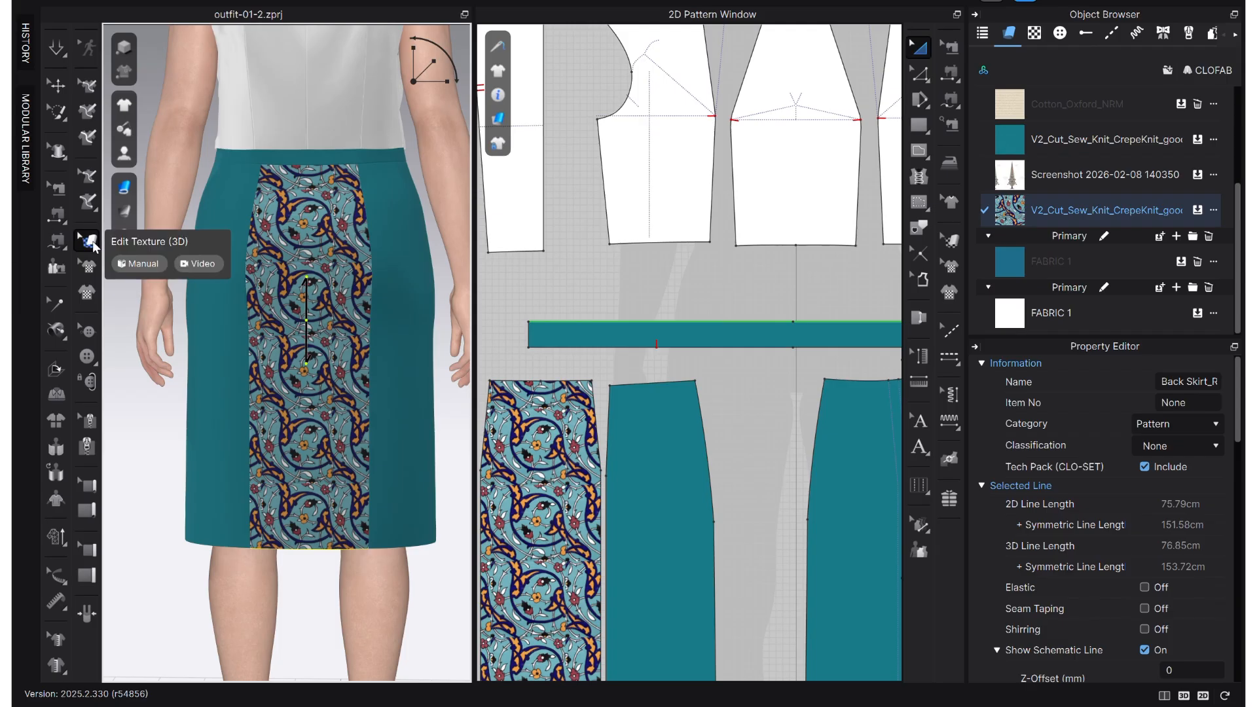
{"action": "left_click", "coordinate": [93, 243]}
{"action": "right_click_drag", "start_coordinate": [218, 537], "coordinate": [432, 532]}
{"action": "right_click_drag", "start_coordinate": [294, 526], "coordinate": [381, 397]}
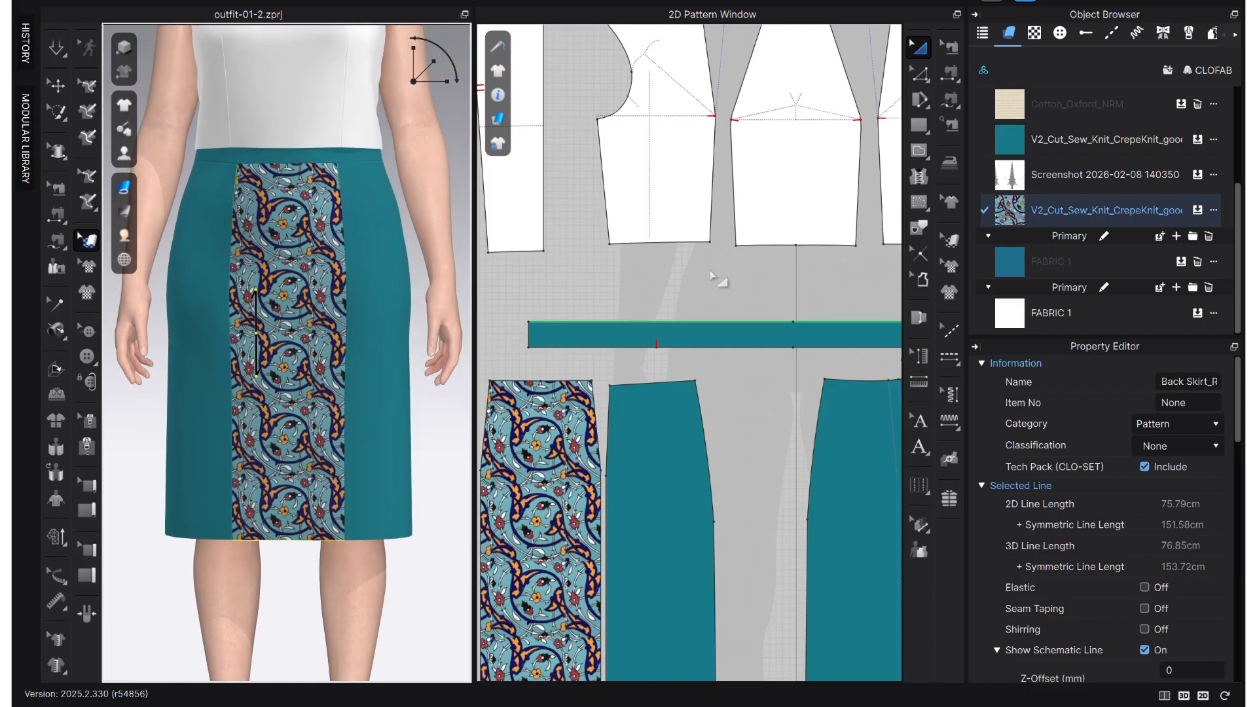
- Apply the Cotton_Oxford_NRM fabric to all front and back bodice pieces
{"action": "left_click", "coordinate": [977, 13]}
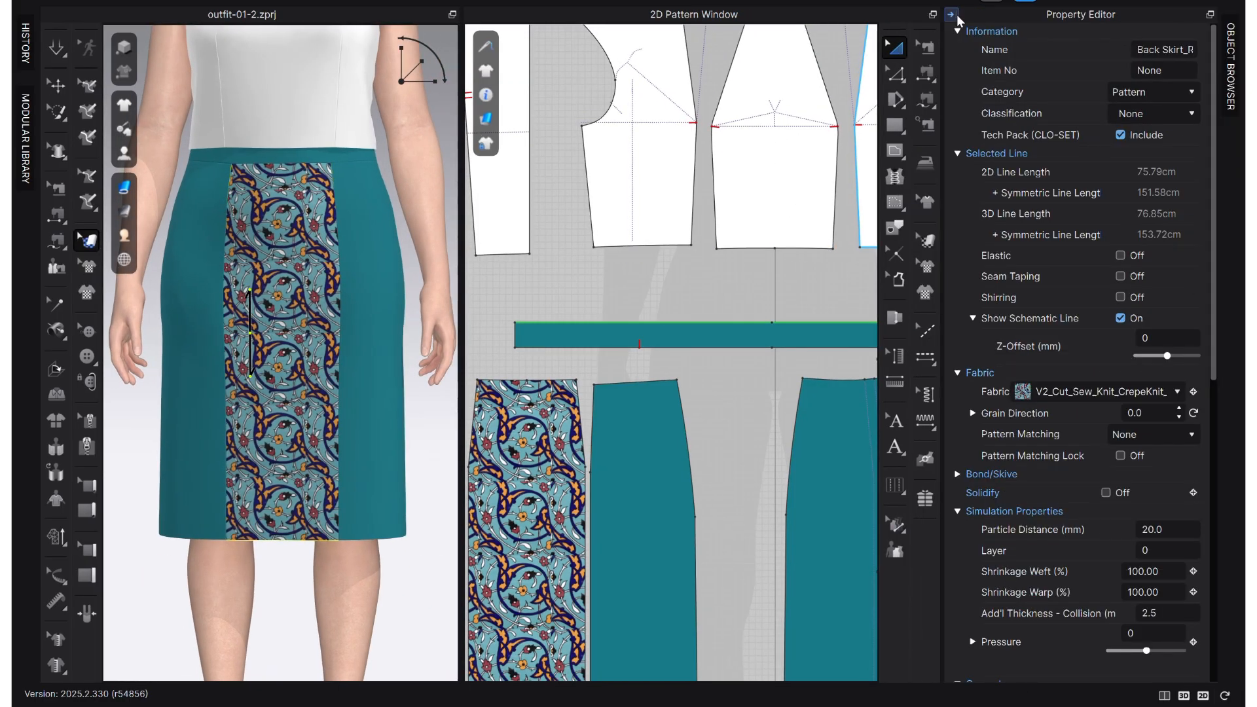
{"action": "scroll", "coordinate": [416, 294], "scroll_direction": "down", "scroll_amount": 3}
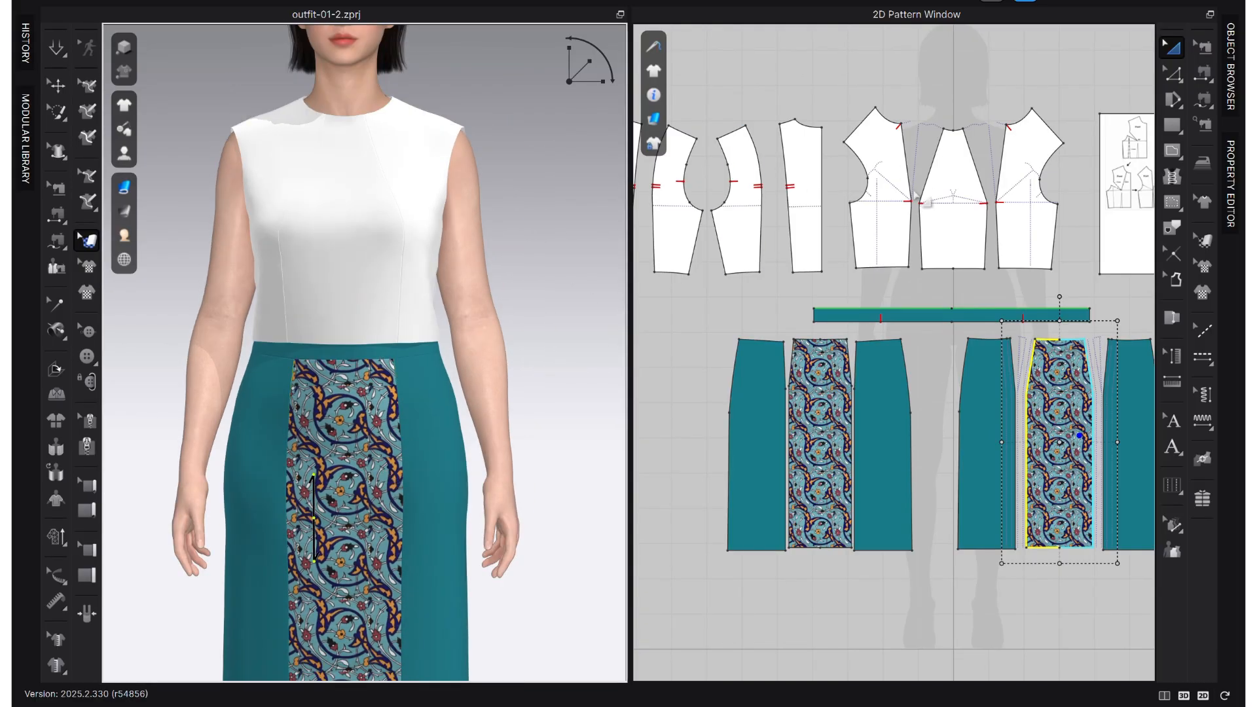
{"action": "left_click", "coordinate": [1228, 92]}
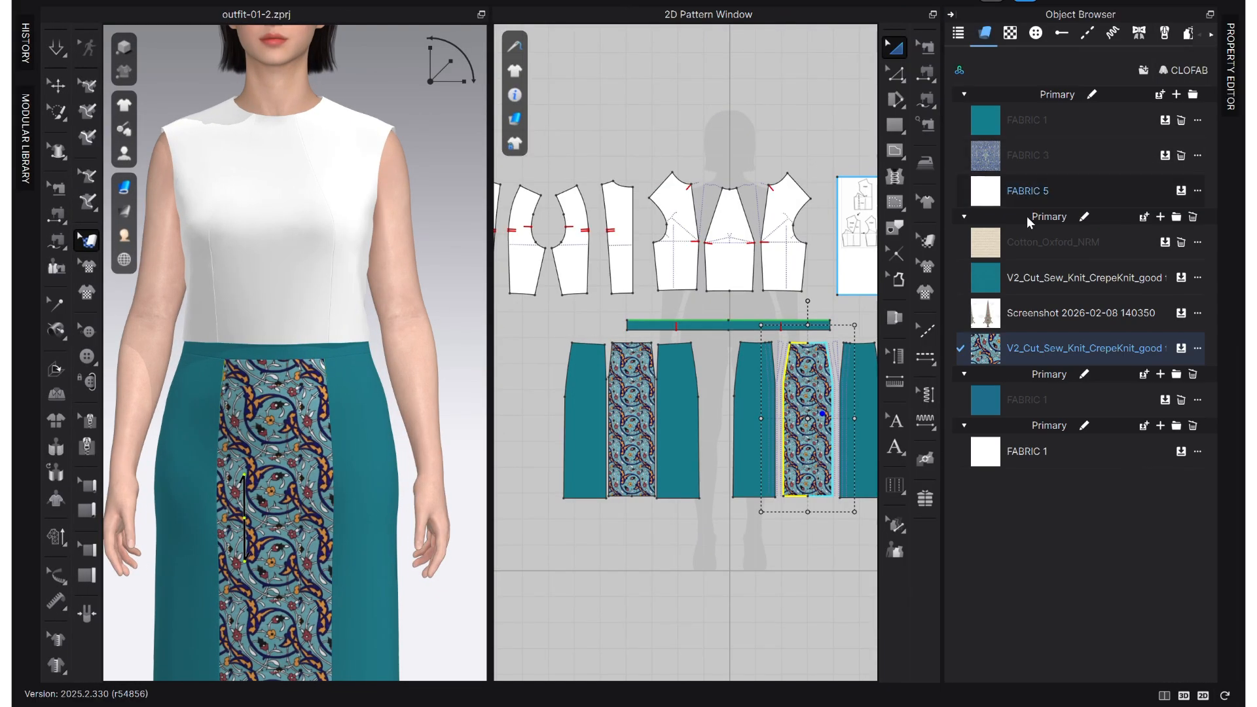
{"action": "scroll", "coordinate": [706, 283], "scroll_direction": "up", "scroll_amount": 2}
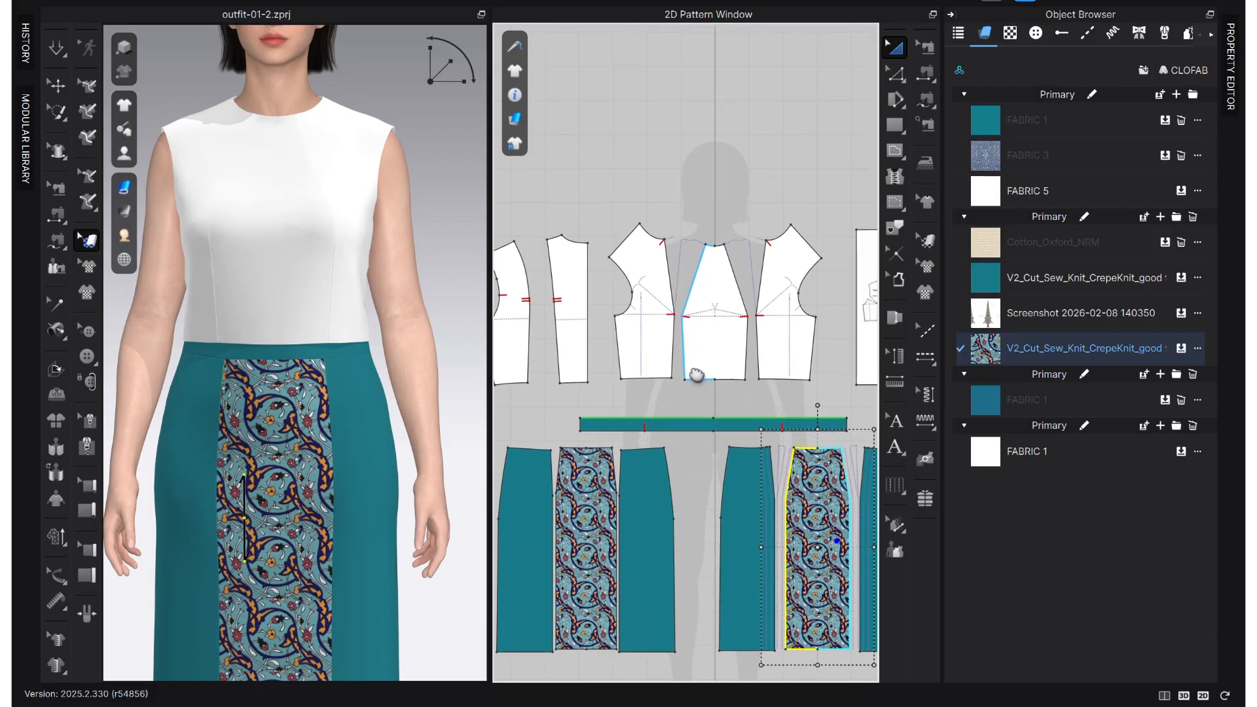
{"action": "left_click", "coordinate": [1048, 242]}
{"action": "scroll", "coordinate": [806, 317], "scroll_direction": "down", "scroll_amount": 2}
{"action": "left_click_drag", "start_coordinate": [835, 225], "coordinate": [492, 379]}
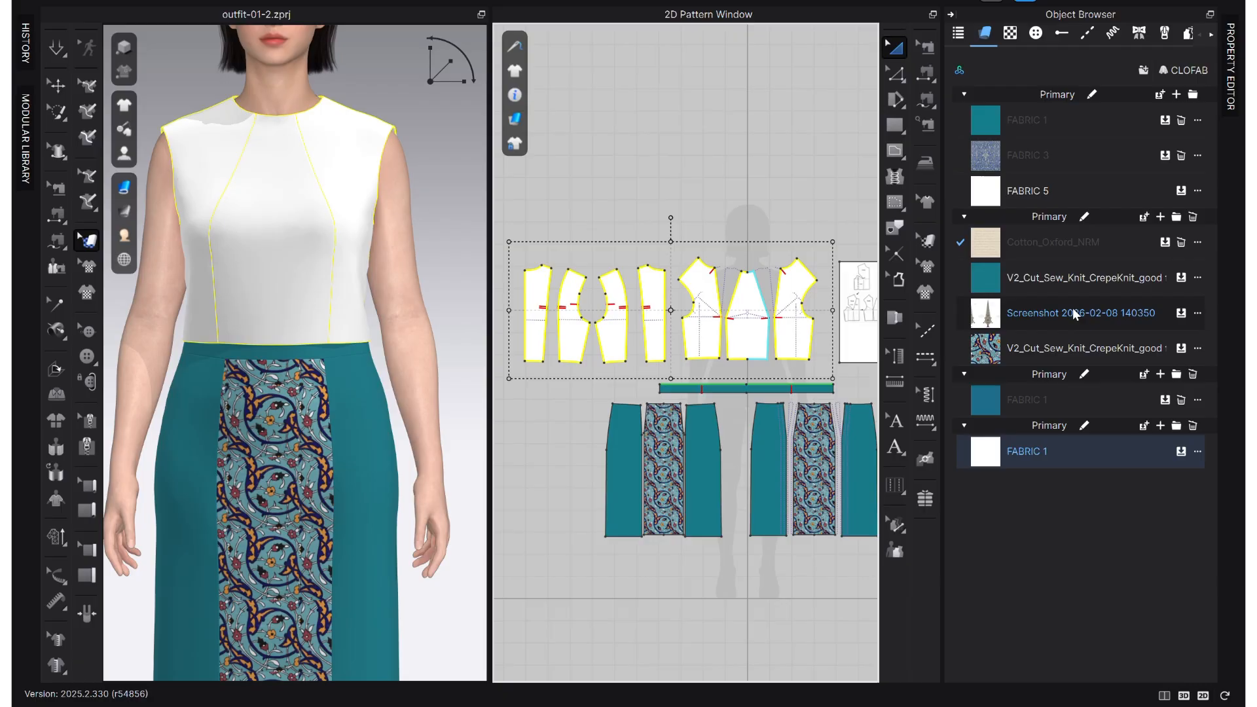
{"action": "left_click", "coordinate": [1163, 242]}
{"action": "left_click", "coordinate": [657, 196]}
{"action": "right_click_drag", "start_coordinate": [734, 340], "coordinate": [648, 379]}
- Change the Cotton_Oxford_NRM base color to the waistband's teal (187987) by sampling it with the eyedropper
{"action": "left_click", "coordinate": [1054, 243]}
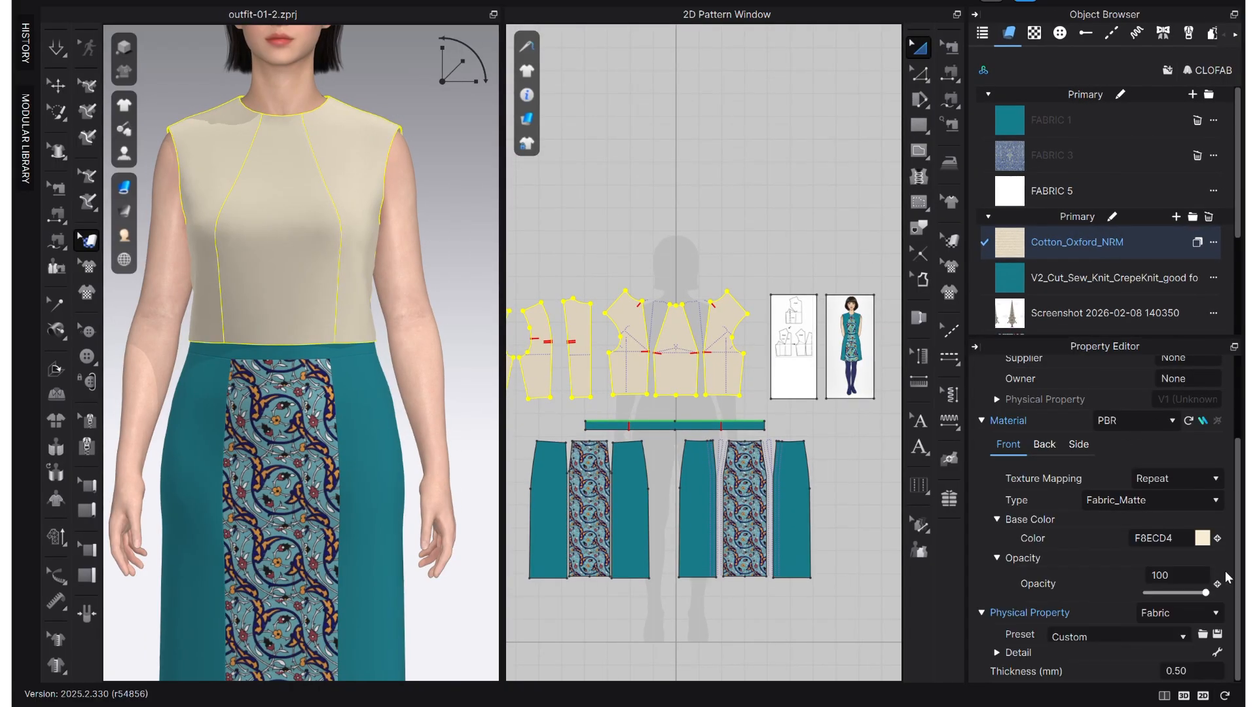
{"action": "left_click", "coordinate": [1203, 540]}
{"action": "left_click_drag", "start_coordinate": [641, 85], "coordinate": [1172, 165]}
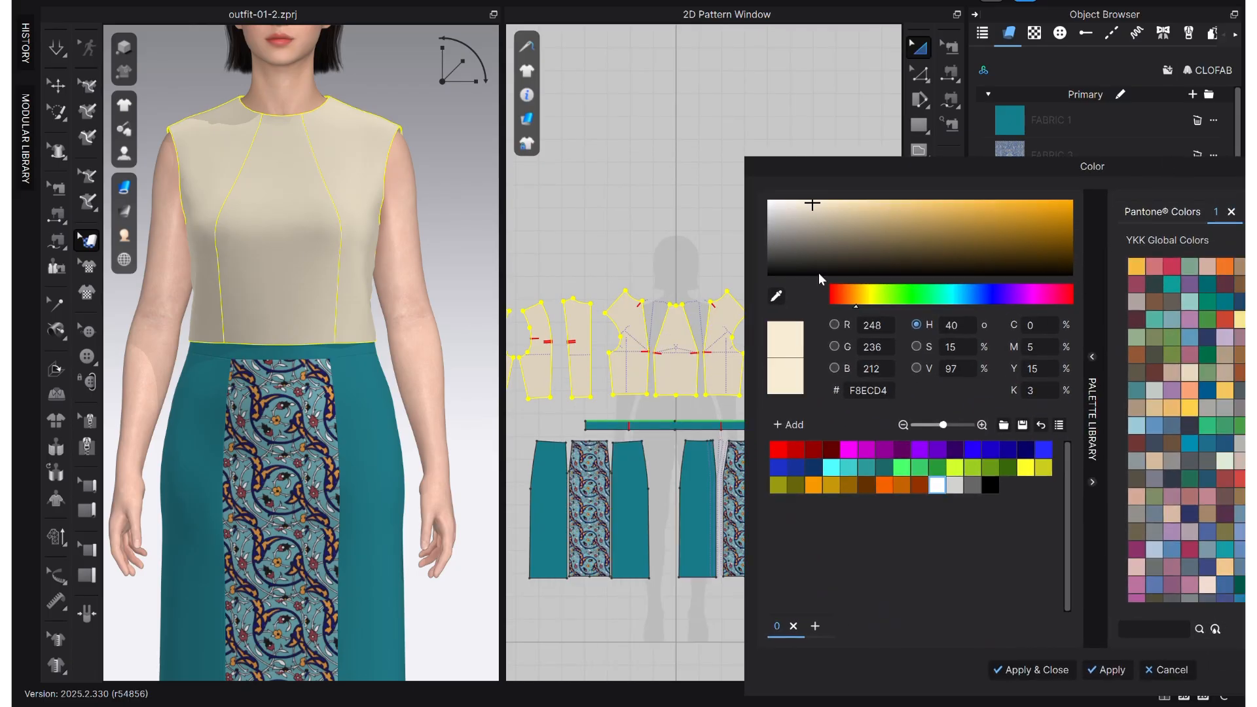
{"action": "left_click", "coordinate": [776, 296]}
{"action": "left_click", "coordinate": [645, 426]}
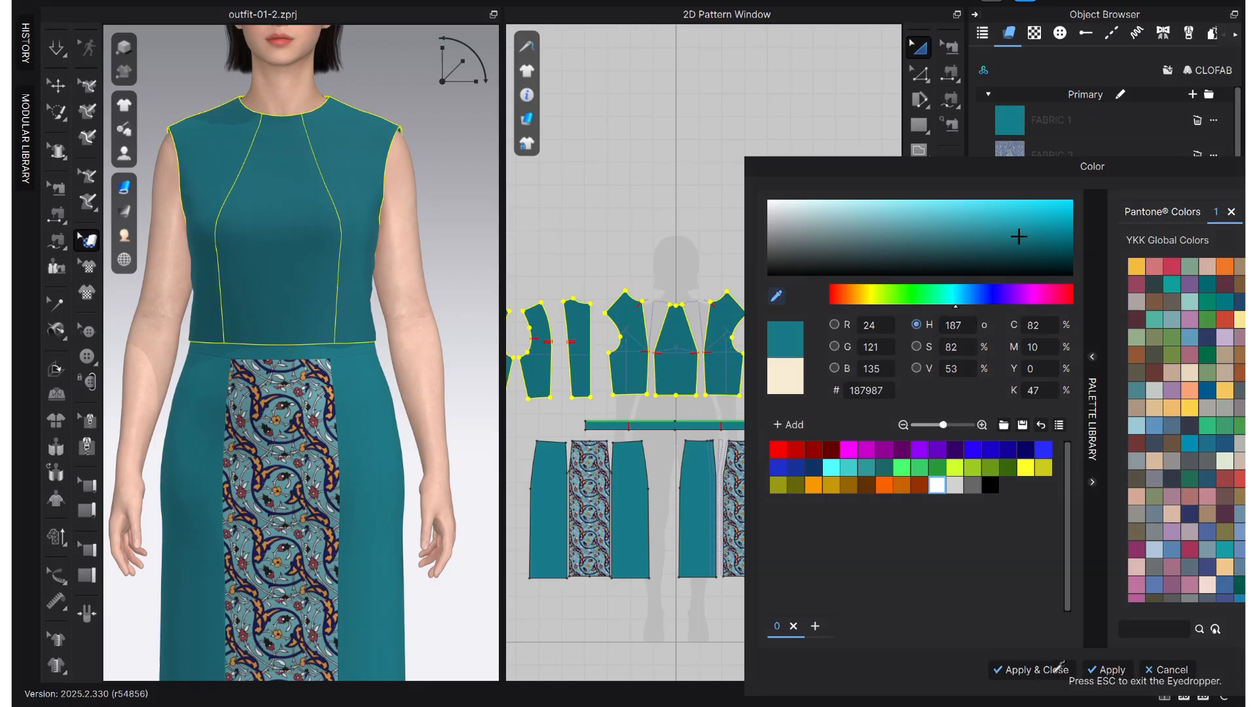
{"action": "left_click", "coordinate": [1037, 669]}
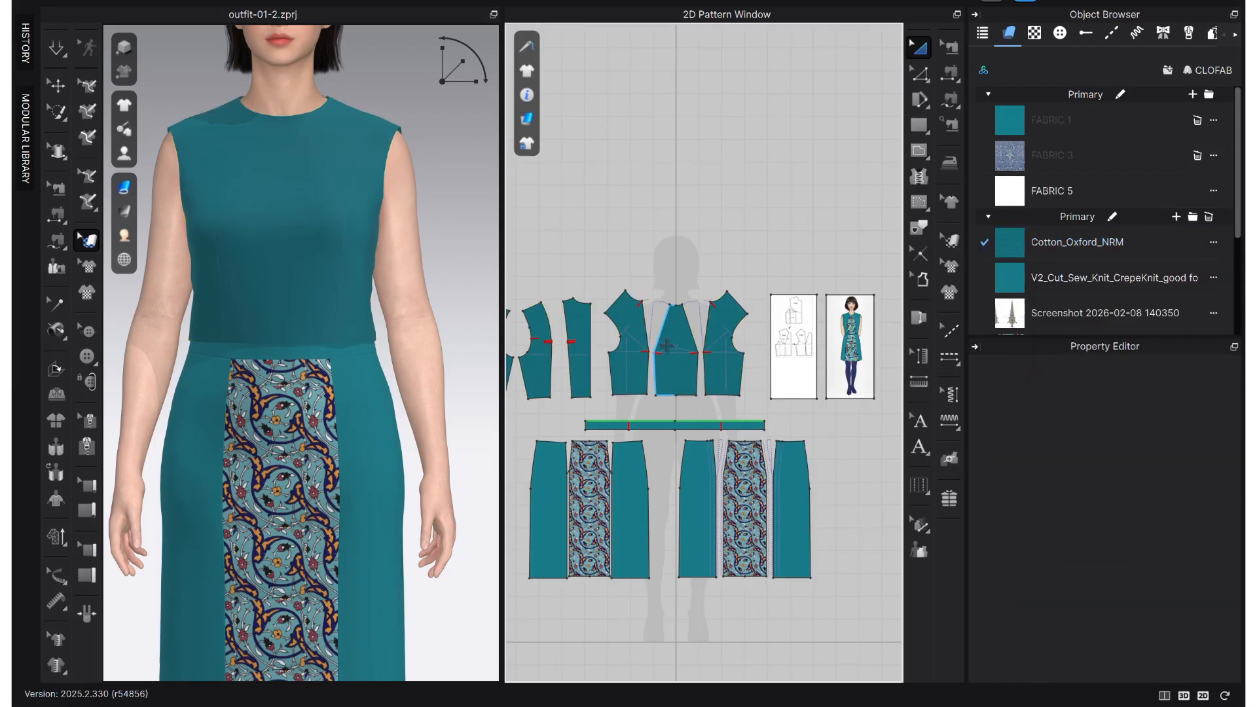
- Apply the patterned V2_Cut_Sew_Knit fabric to the front bodice's centre panel
{"action": "scroll", "coordinate": [1065, 273], "scroll_direction": "down", "scroll_amount": 3}
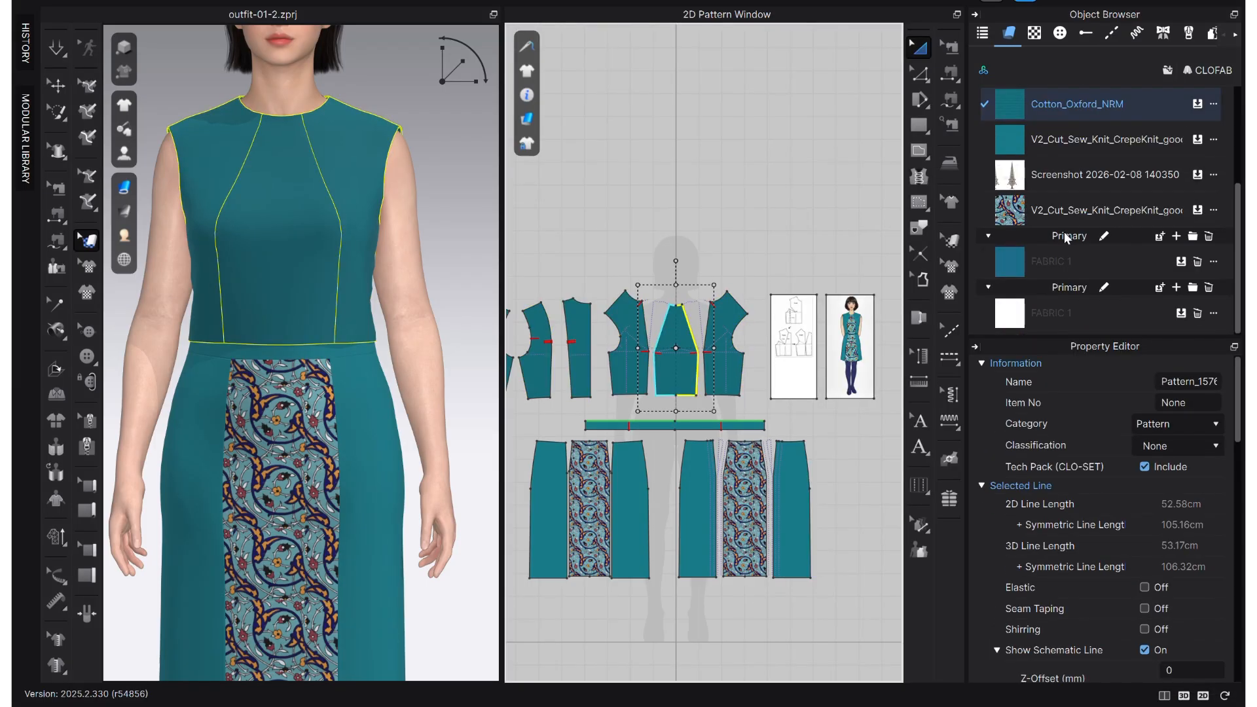
{"action": "left_click", "coordinate": [1199, 211]}
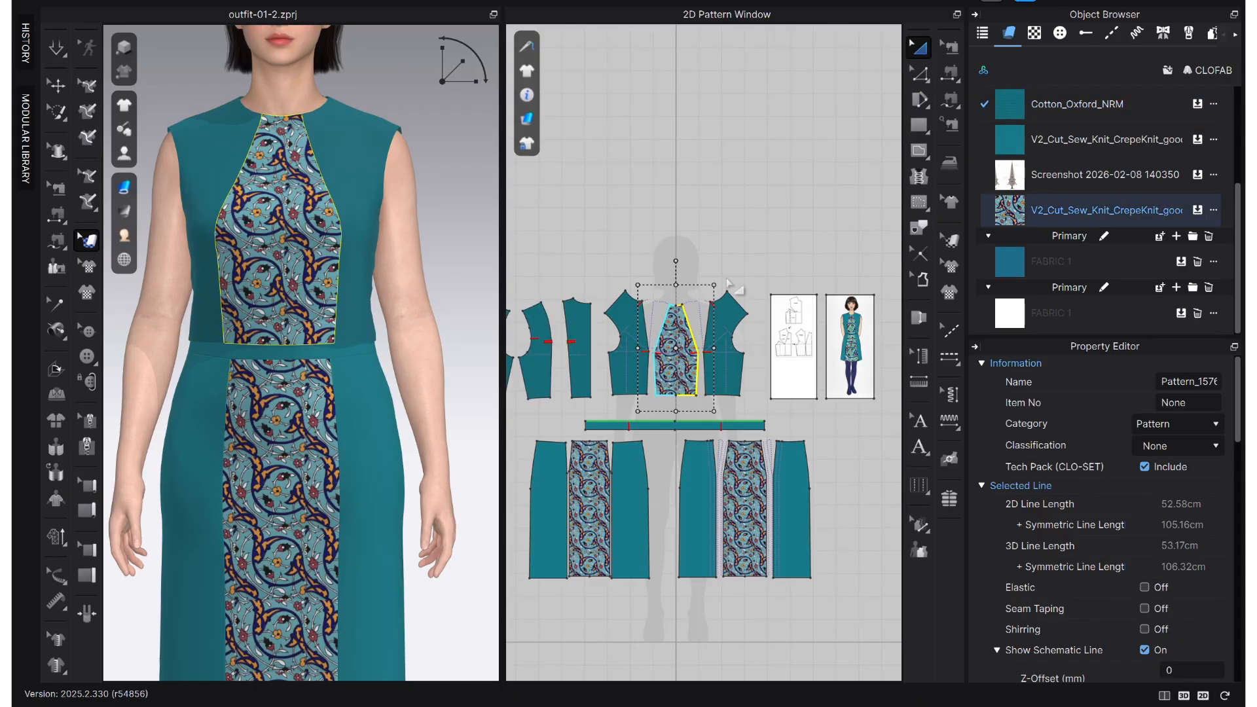
{"action": "scroll", "coordinate": [569, 390], "scroll_direction": "down", "scroll_amount": 2}
{"action": "scroll", "coordinate": [640, 389], "scroll_direction": "up", "scroll_amount": 1}
{"action": "middle_click_drag", "start_coordinate": [661, 394], "coordinate": [764, 383]}
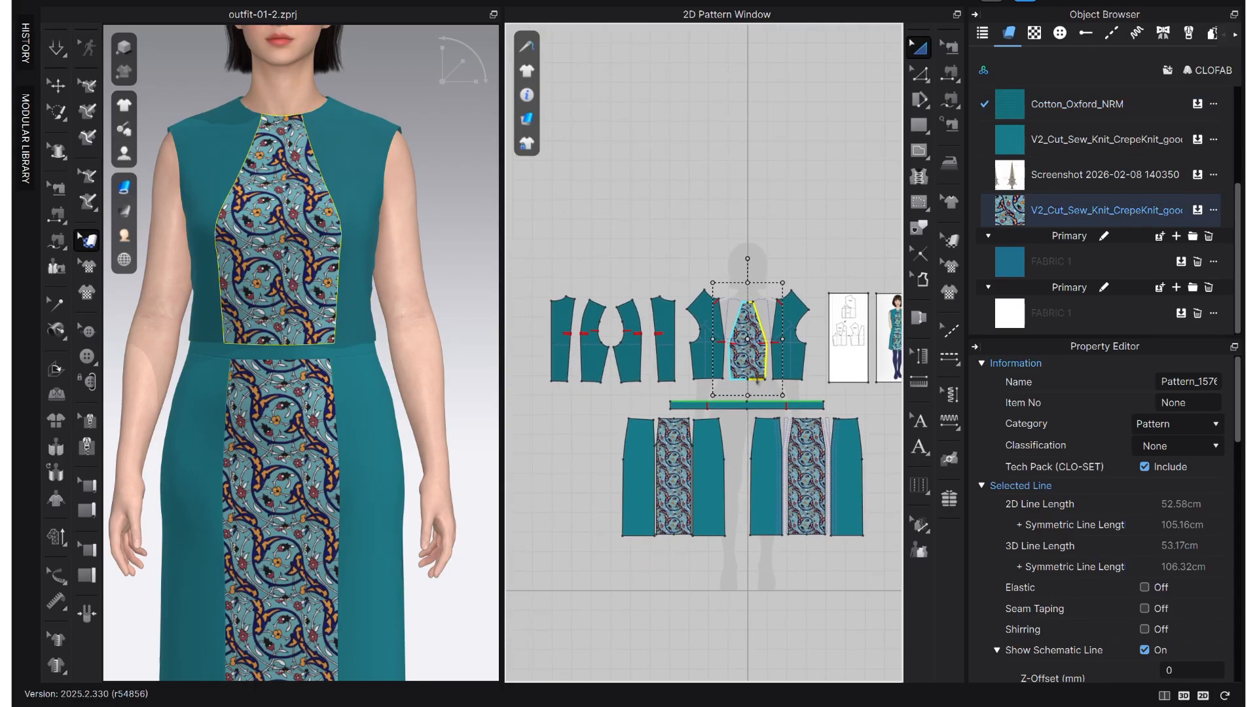
- Apply the same patterned fabric to the first back bodice centre panel
{"action": "left_click", "coordinate": [560, 360]}
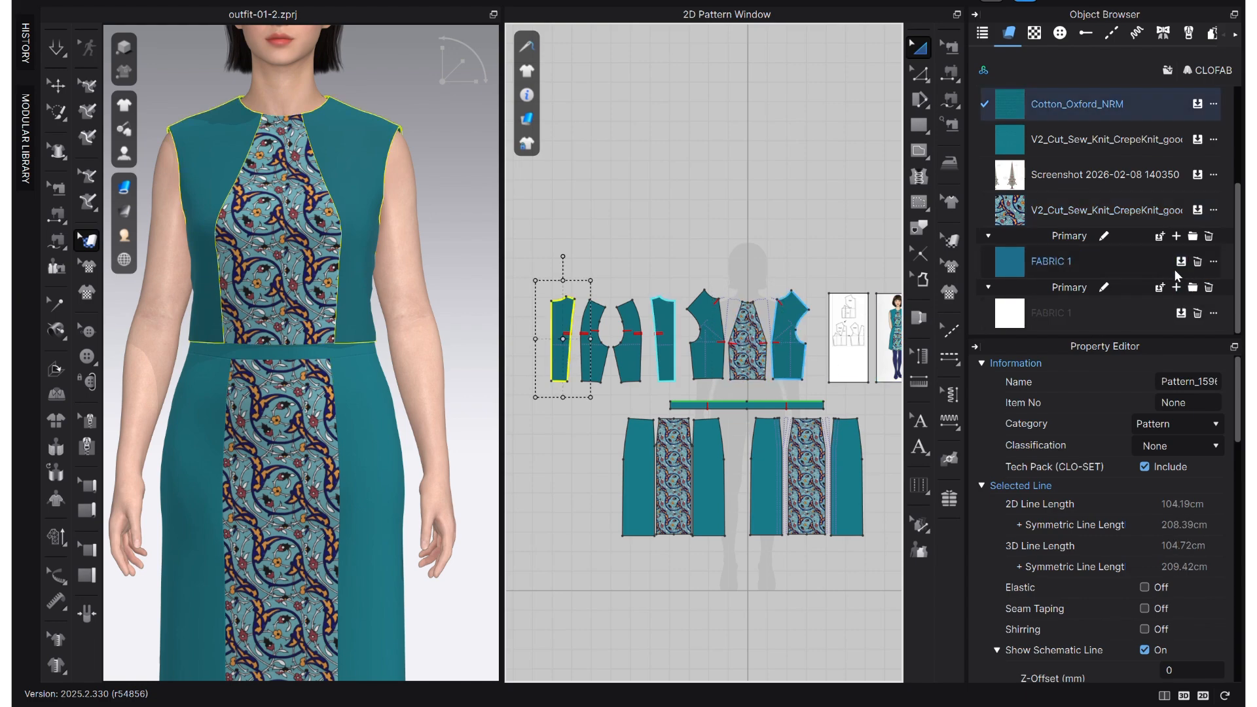
{"action": "left_click_drag", "start_coordinate": [1192, 215], "coordinate": [561, 340]}
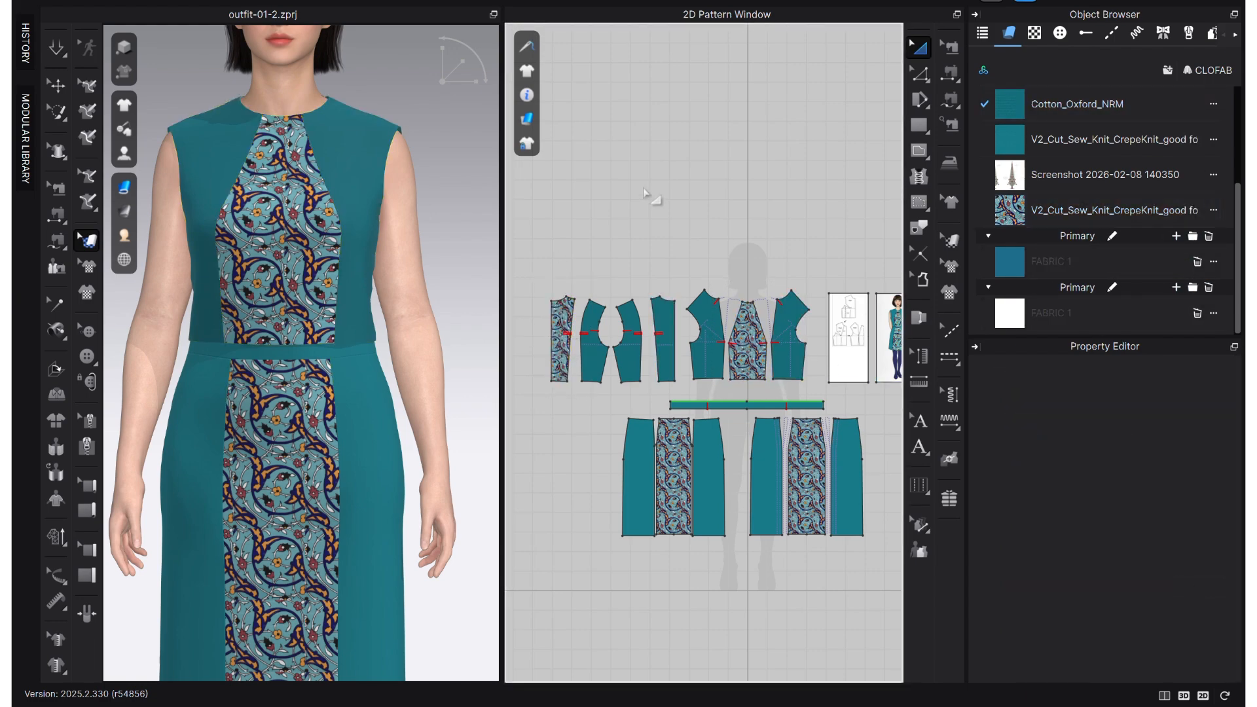
{"action": "scroll", "coordinate": [738, 219], "scroll_direction": "up", "scroll_amount": 4}
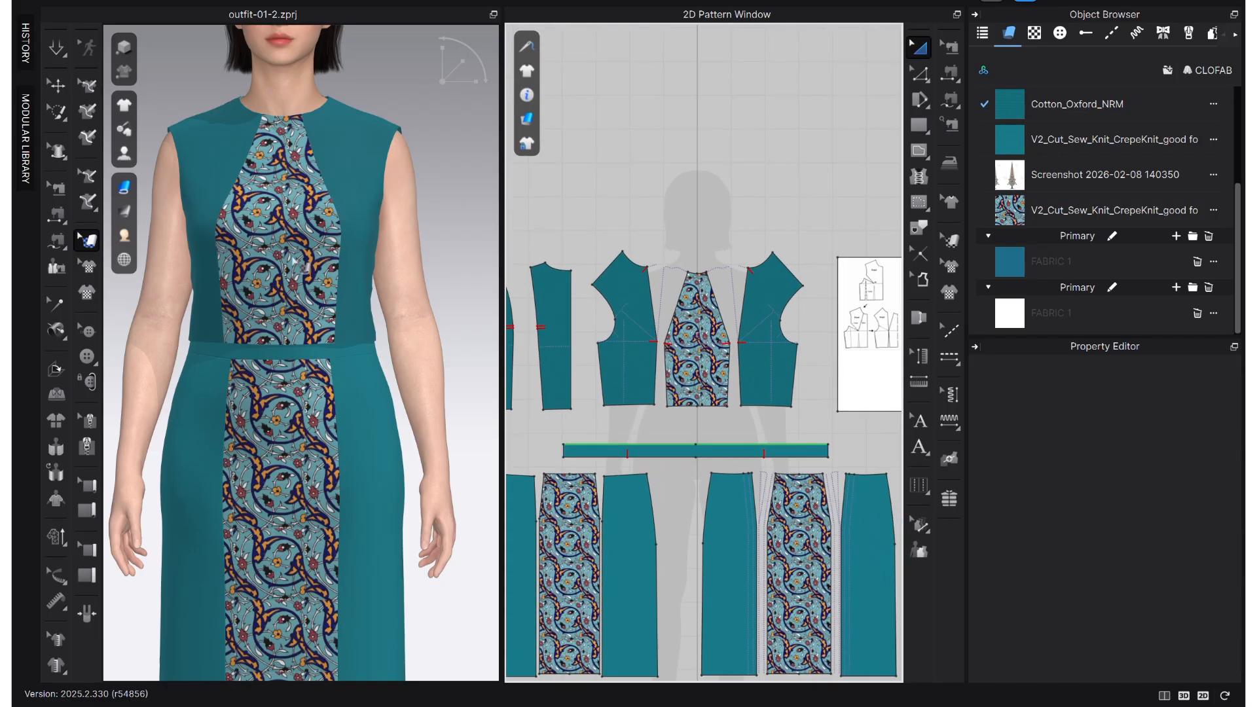
- Shift the print on the front bodice's centre panel with Edit Texture (3D) so it lines up with the skirt's print
{"action": "scroll", "coordinate": [301, 273], "scroll_direction": "up", "scroll_amount": 2}
{"action": "right_click_drag", "start_coordinate": [301, 274], "coordinate": [111, 233]}
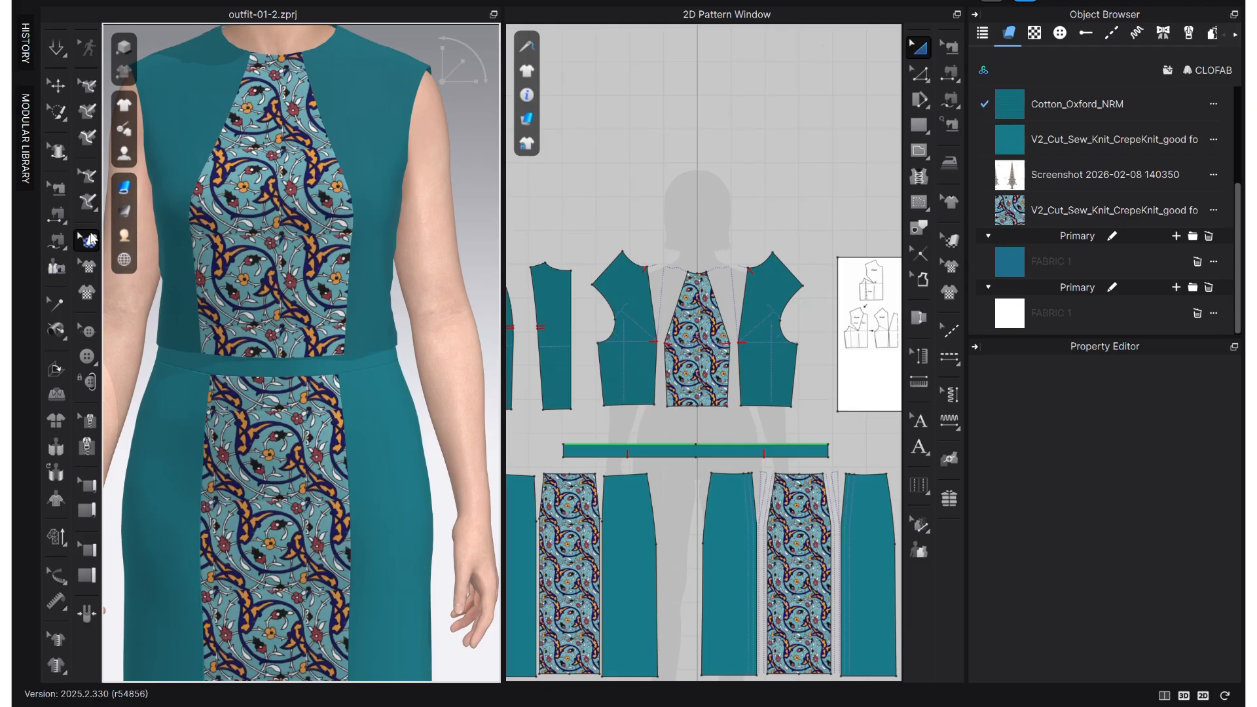
{"action": "left_click", "coordinate": [300, 222]}
{"action": "left_click_drag", "start_coordinate": [323, 228], "coordinate": [348, 197]}
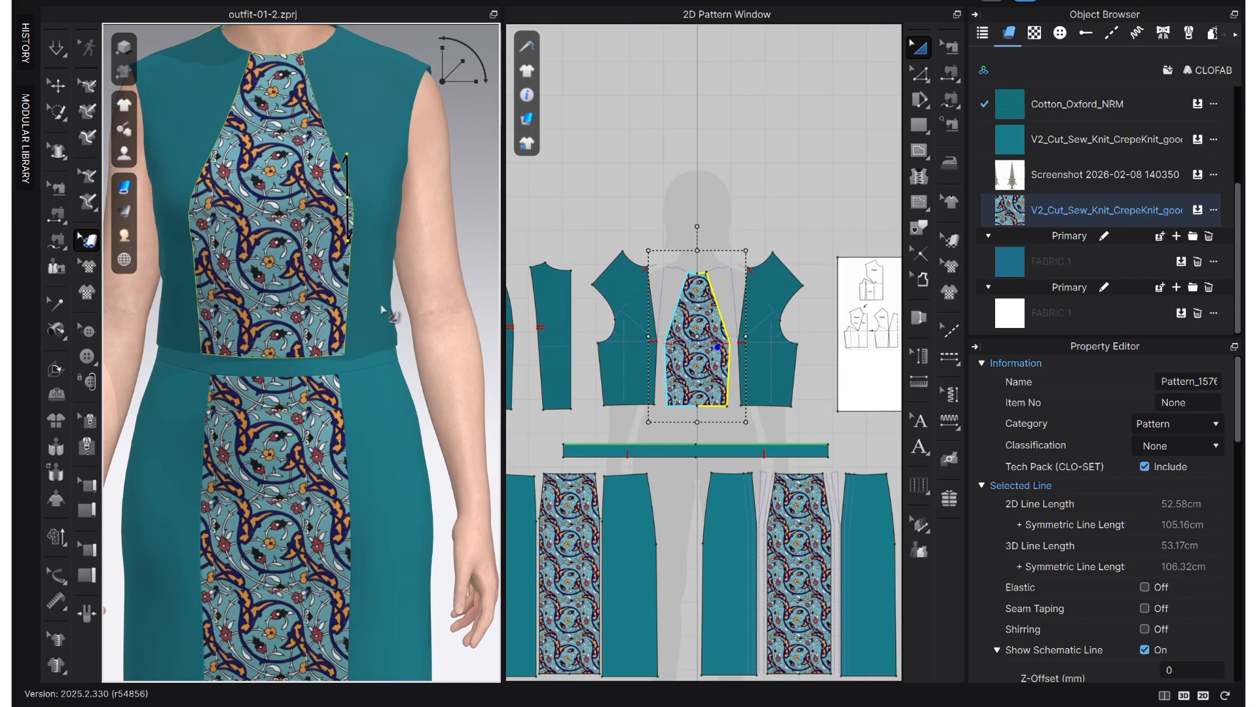
{"action": "scroll", "coordinate": [376, 366], "scroll_direction": "down", "scroll_amount": 5}
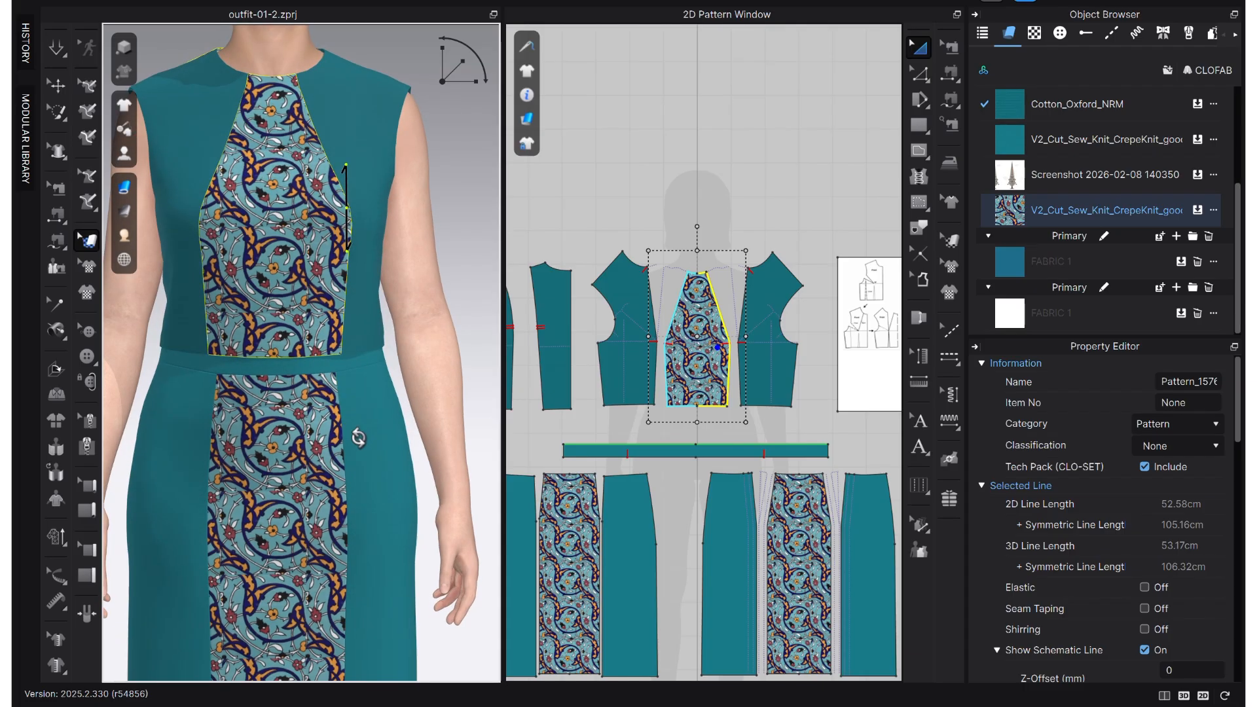
- Apply the patterned fabric to the remaining teal centre panel of the back bodice
{"action": "right_click_drag", "start_coordinate": [301, 468], "coordinate": [504, 458]}
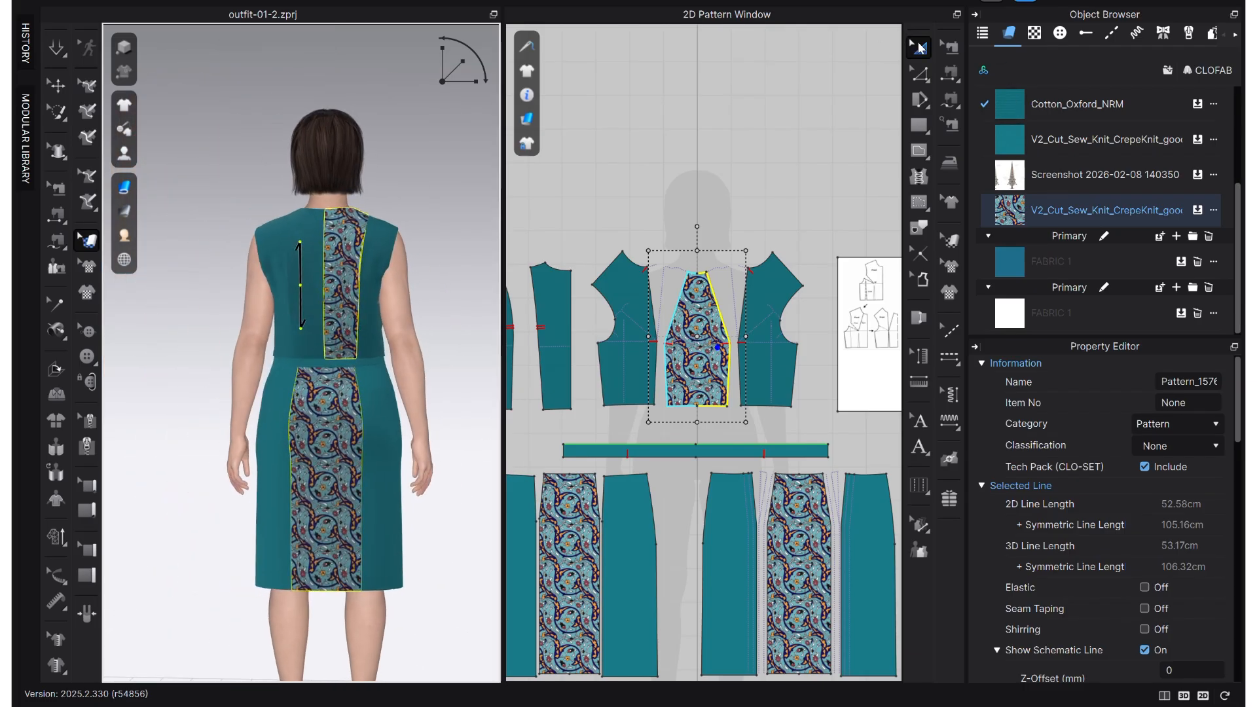
{"action": "scroll", "coordinate": [667, 311], "scroll_direction": "down", "scroll_amount": 4}
{"action": "left_click", "coordinate": [725, 309]}
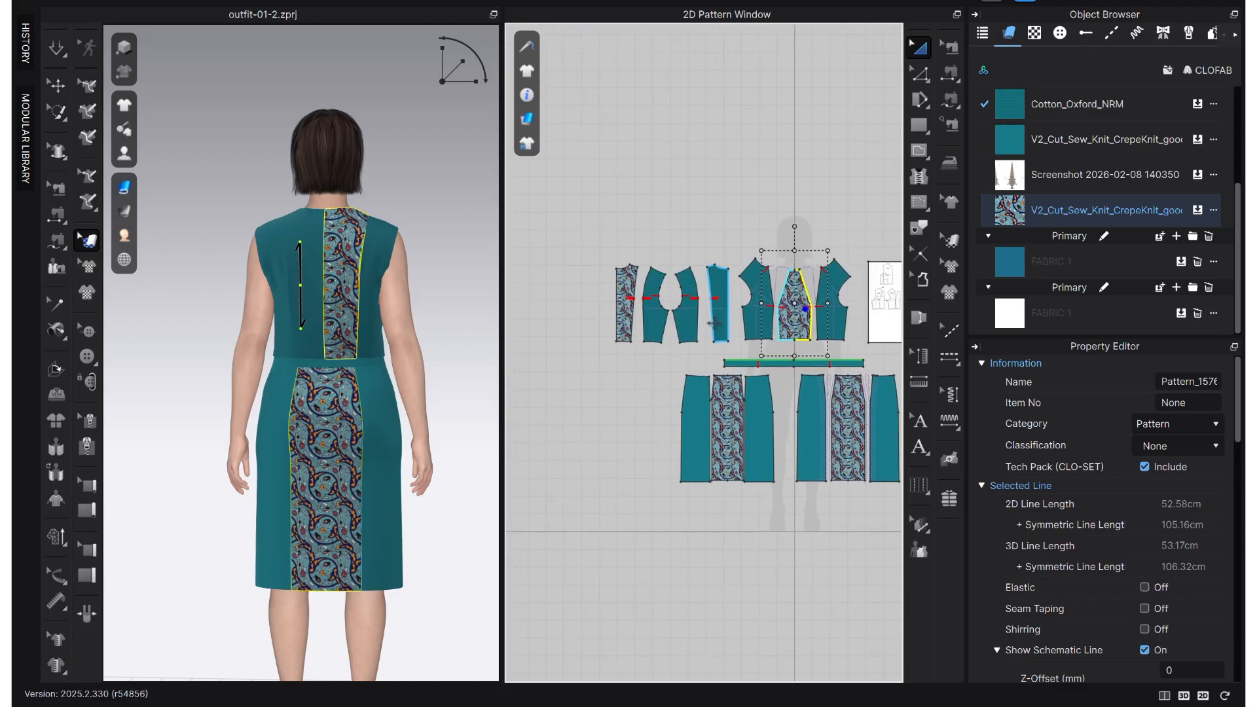
{"action": "left_click", "coordinate": [1199, 213]}
{"action": "scroll", "coordinate": [364, 255], "scroll_direction": "up", "scroll_amount": 5}
{"action": "right_click_drag", "start_coordinate": [426, 299], "coordinate": [427, 300]}
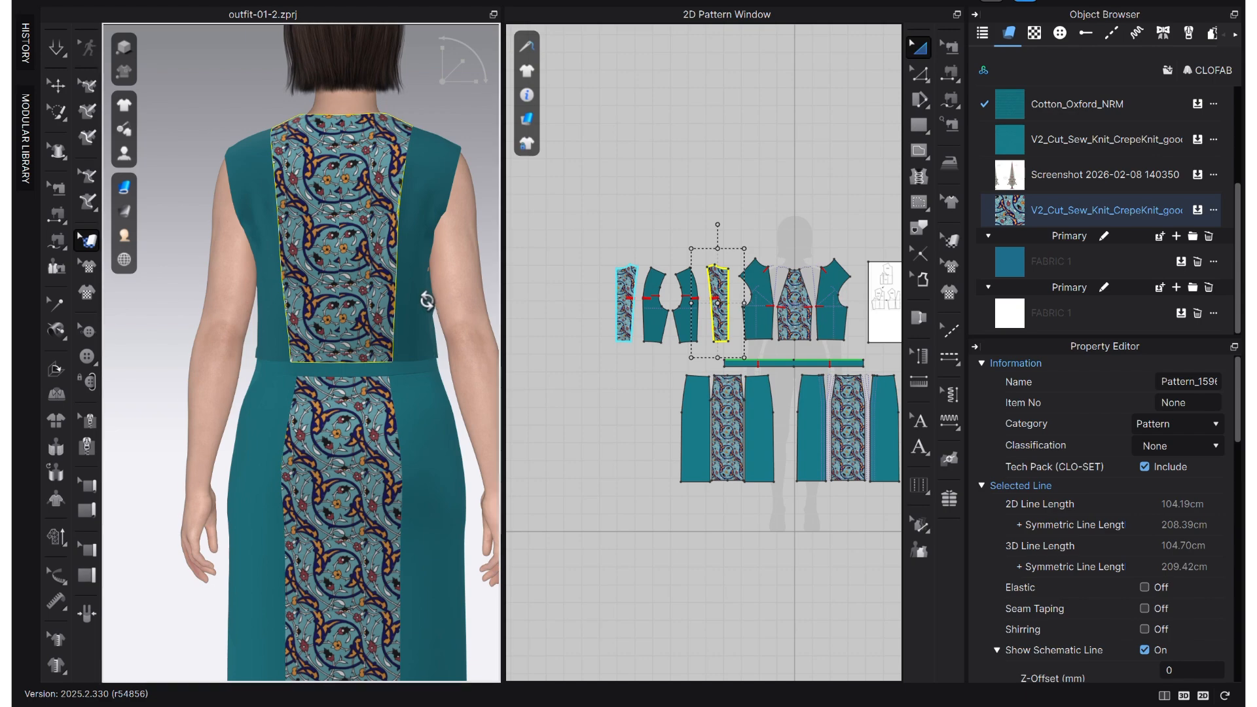
- Reposition the print on both back bodice centre panels so the motifs meet at the centre back seam
{"action": "scroll", "coordinate": [375, 291], "scroll_direction": "up", "scroll_amount": 3}
{"action": "middle_click_drag", "start_coordinate": [375, 292], "coordinate": [316, 347]}
{"action": "left_click", "coordinate": [314, 241]}
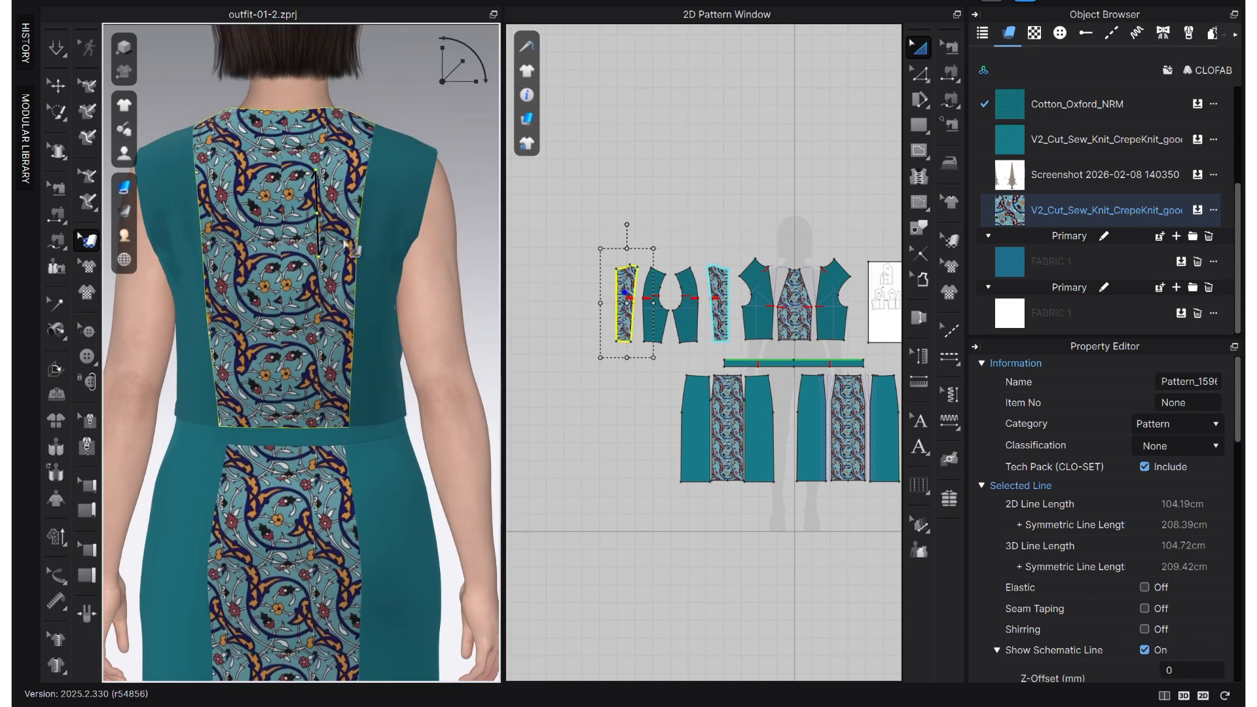
{"action": "scroll", "coordinate": [279, 347], "scroll_direction": "up", "scroll_amount": 1}
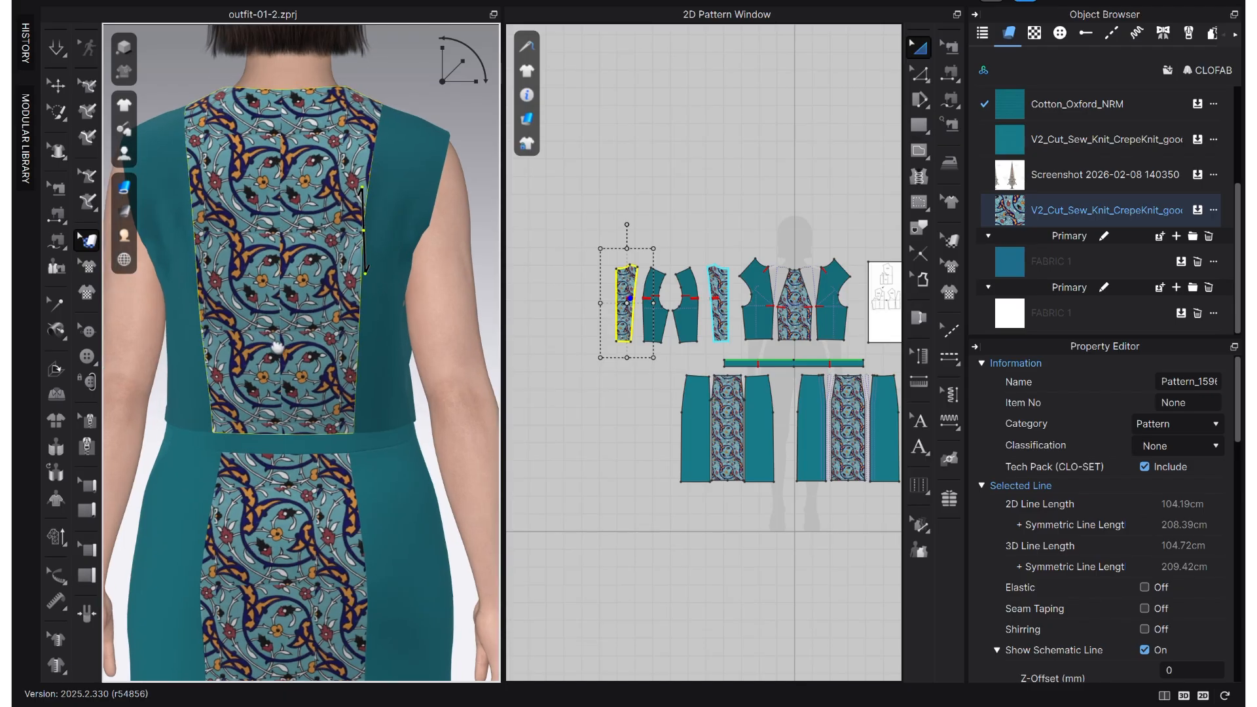
{"action": "middle_click_drag", "start_coordinate": [278, 347], "coordinate": [292, 339]}
{"action": "middle_click_drag", "start_coordinate": [341, 375], "coordinate": [364, 365]}
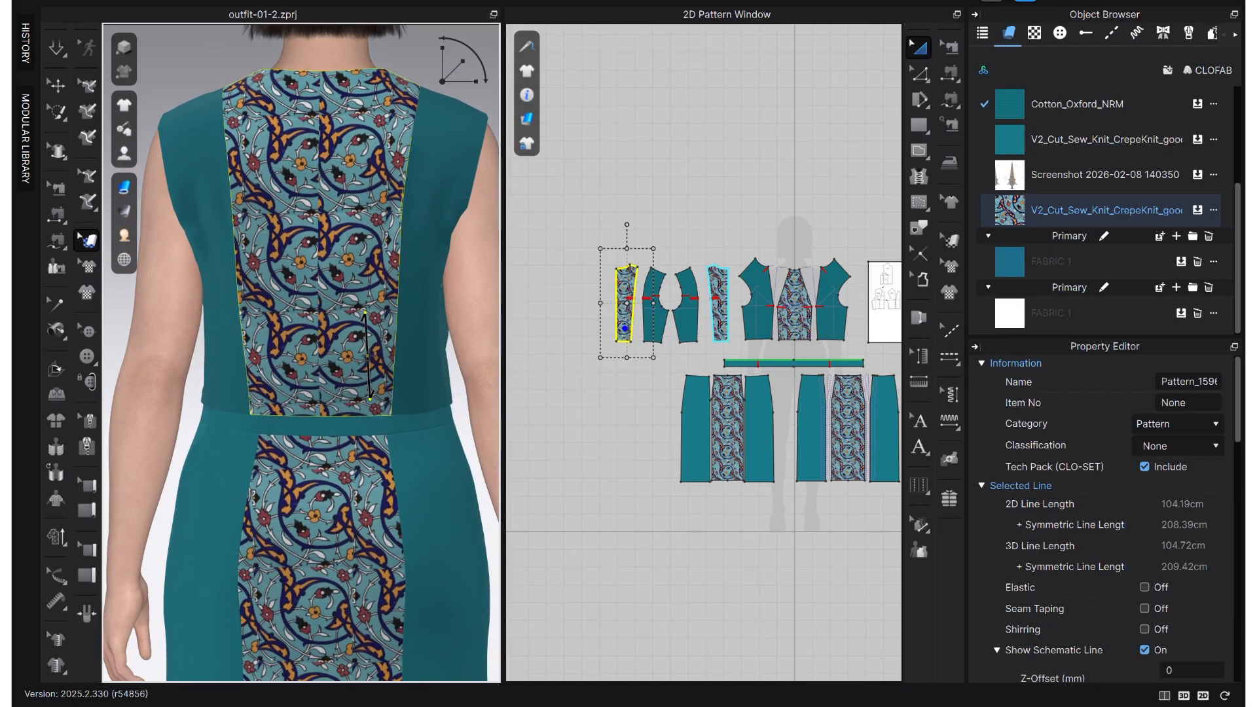
{"action": "left_click", "coordinate": [723, 325]}
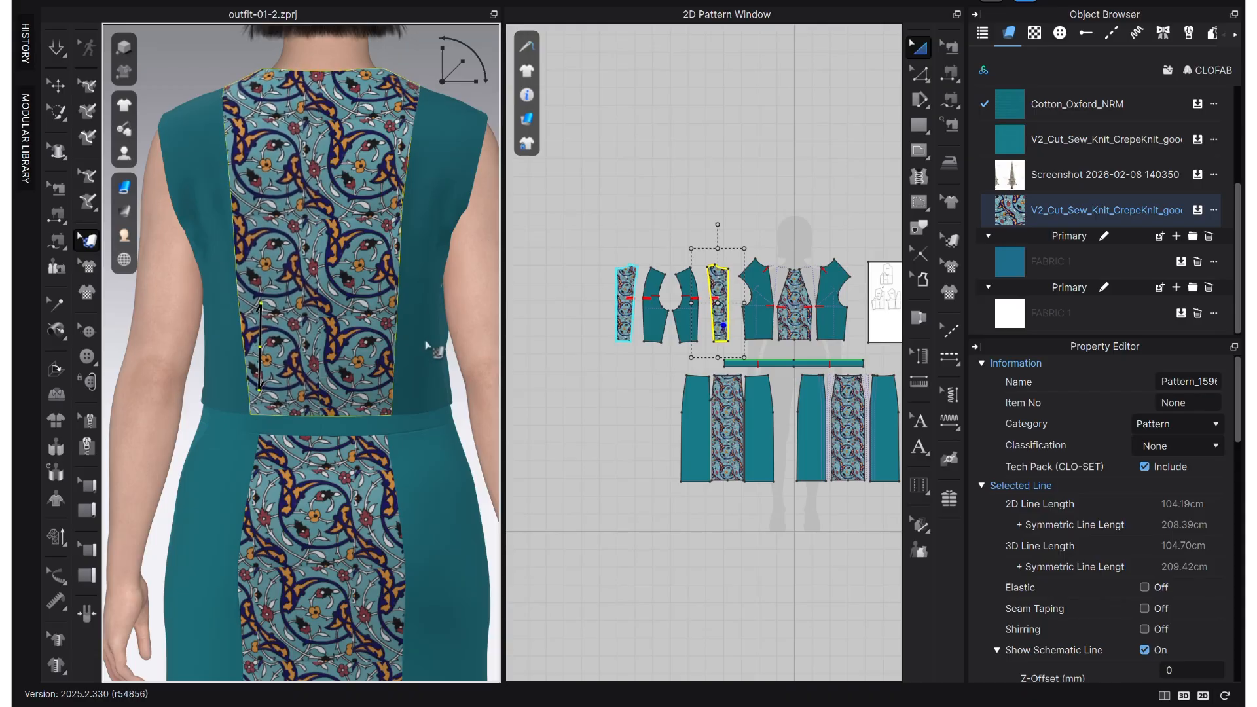
{"action": "left_click", "coordinate": [668, 164]}
- Examine the whole panelled dress from the front on the avatar, comparing it with the reference picture
{"action": "right_click_drag", "start_coordinate": [470, 336], "coordinate": [294, 325]}
{"action": "key", "text": "2"}
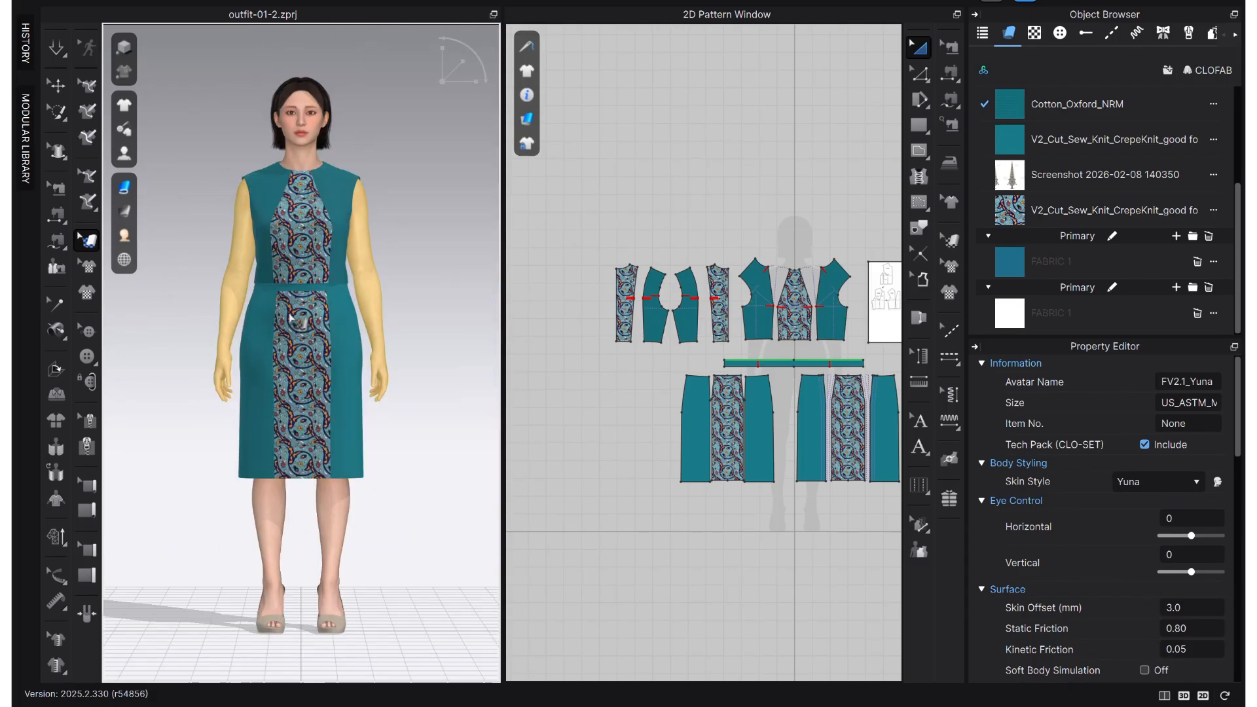
{"action": "scroll", "coordinate": [338, 317], "scroll_direction": "up", "scroll_amount": 5}
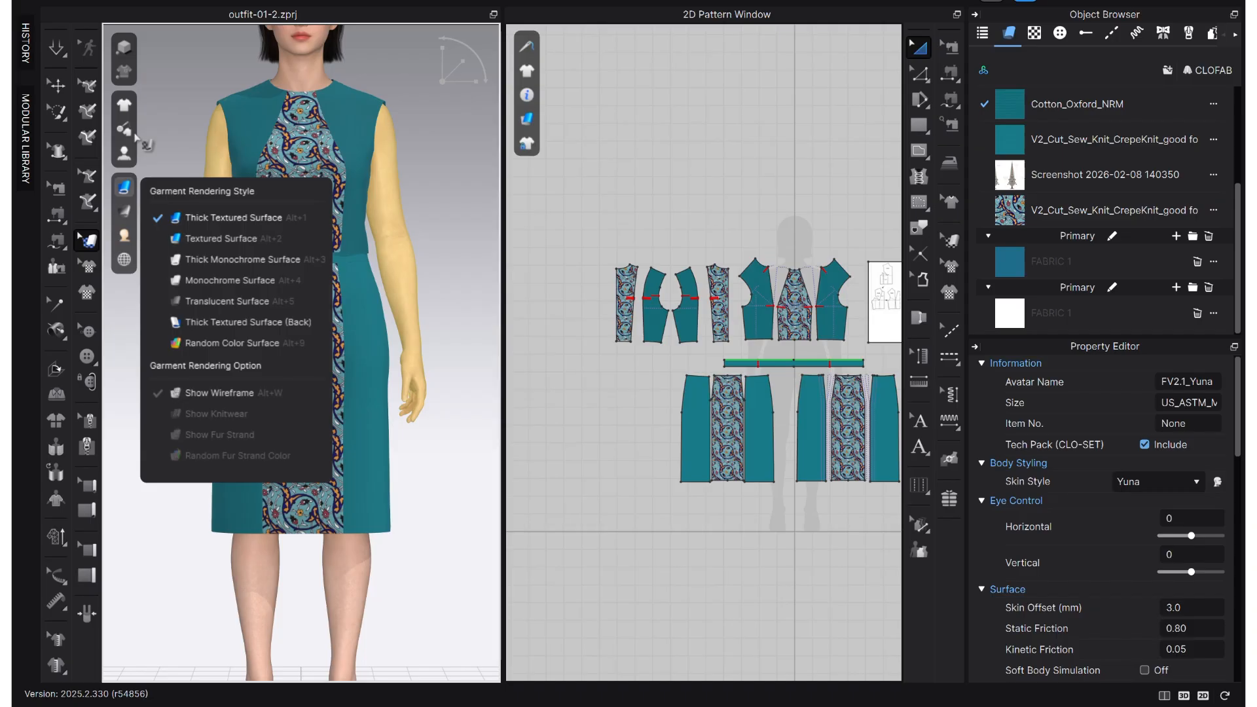
{"action": "key", "text": "q"}
{"action": "left_click", "coordinate": [221, 79]}
{"action": "scroll", "coordinate": [415, 246], "scroll_direction": "down", "scroll_amount": 3}
{"action": "scroll", "coordinate": [310, 510], "scroll_direction": "up", "scroll_amount": 2}
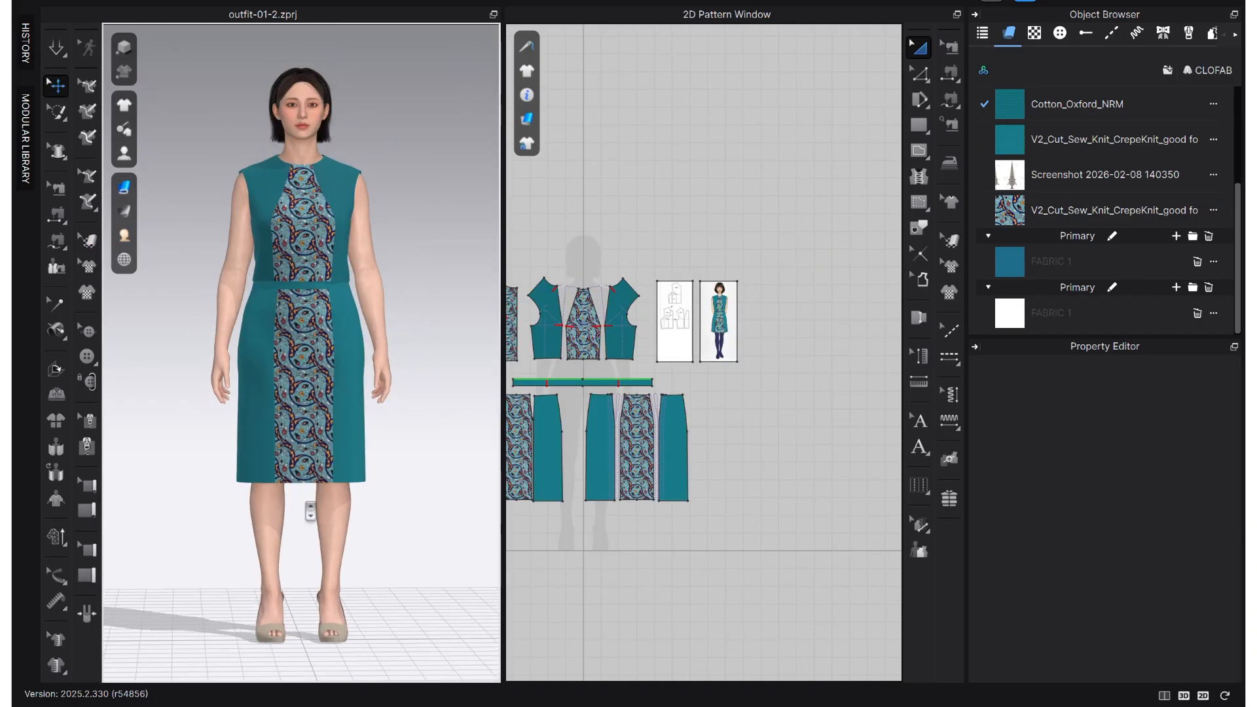
{"action": "right_click_drag", "start_coordinate": [254, 511], "coordinate": [360, 508]}
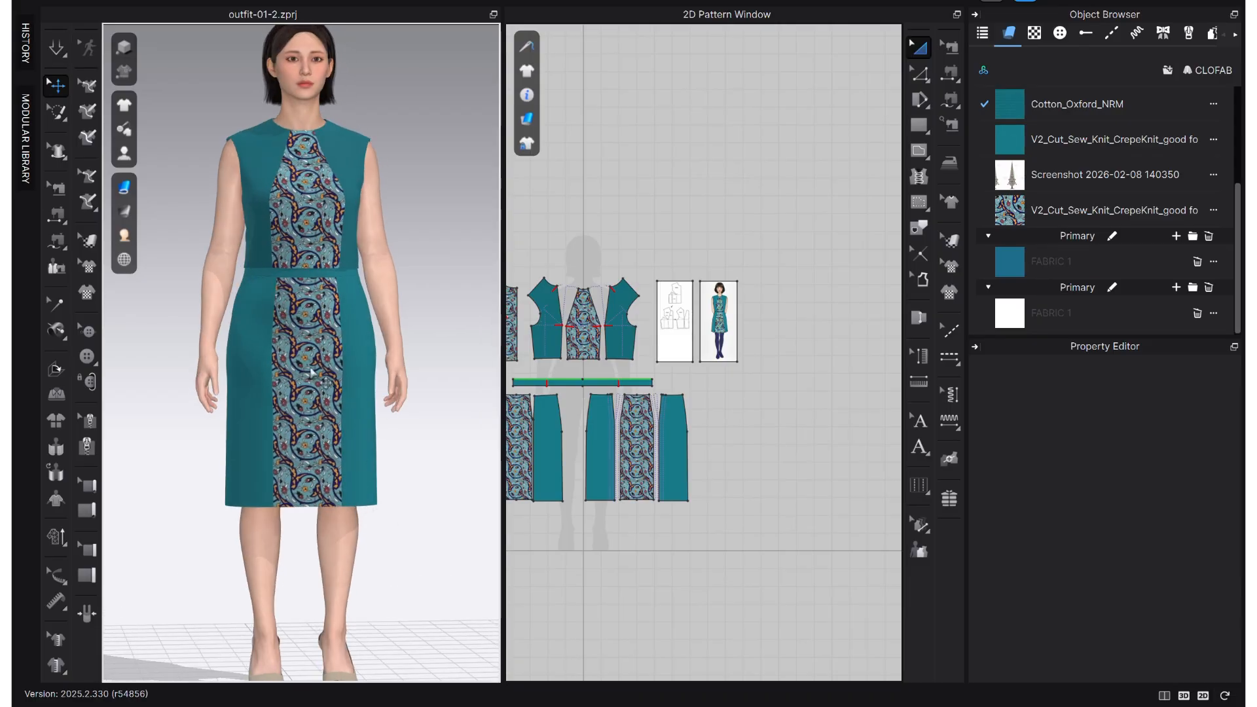
{"action": "mouse_move", "coordinate": [197, 527]}
{"action": "right_mouse_down"}
{"action": "mouse_move", "coordinate": [345, 524]}
{"action": "mouse_move", "coordinate": [191, 524]}
{"action": "right_mouse_up"}
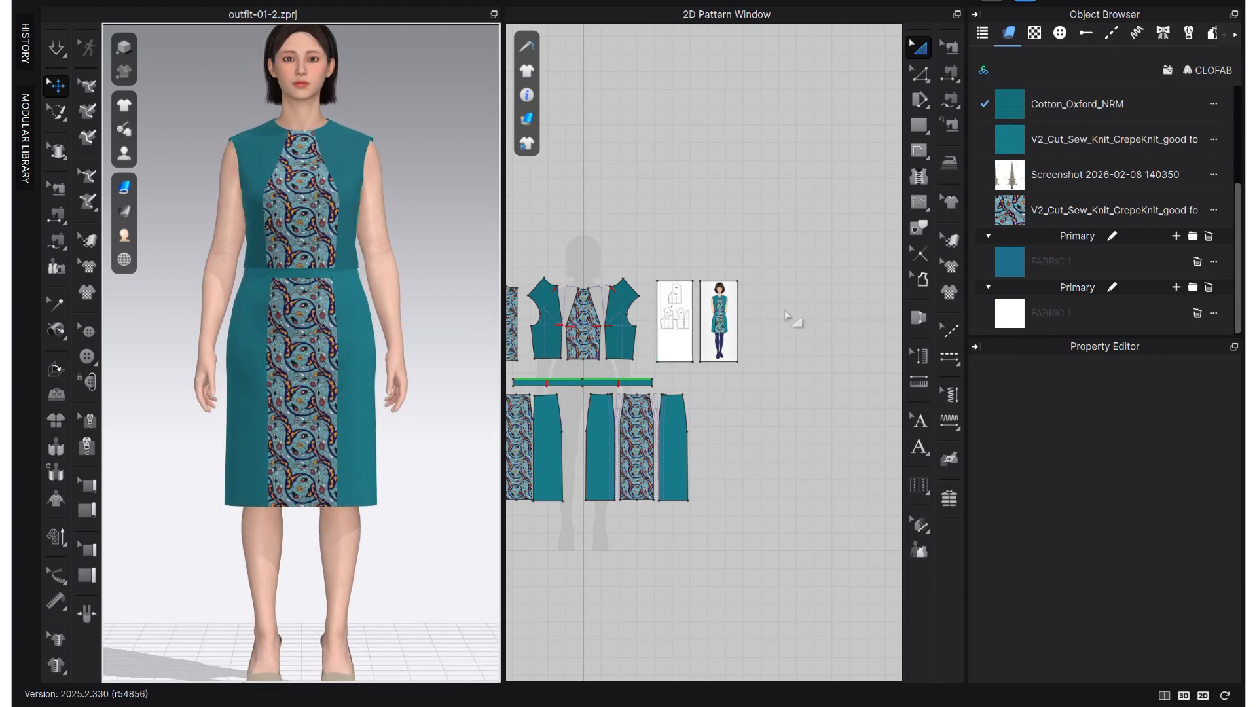